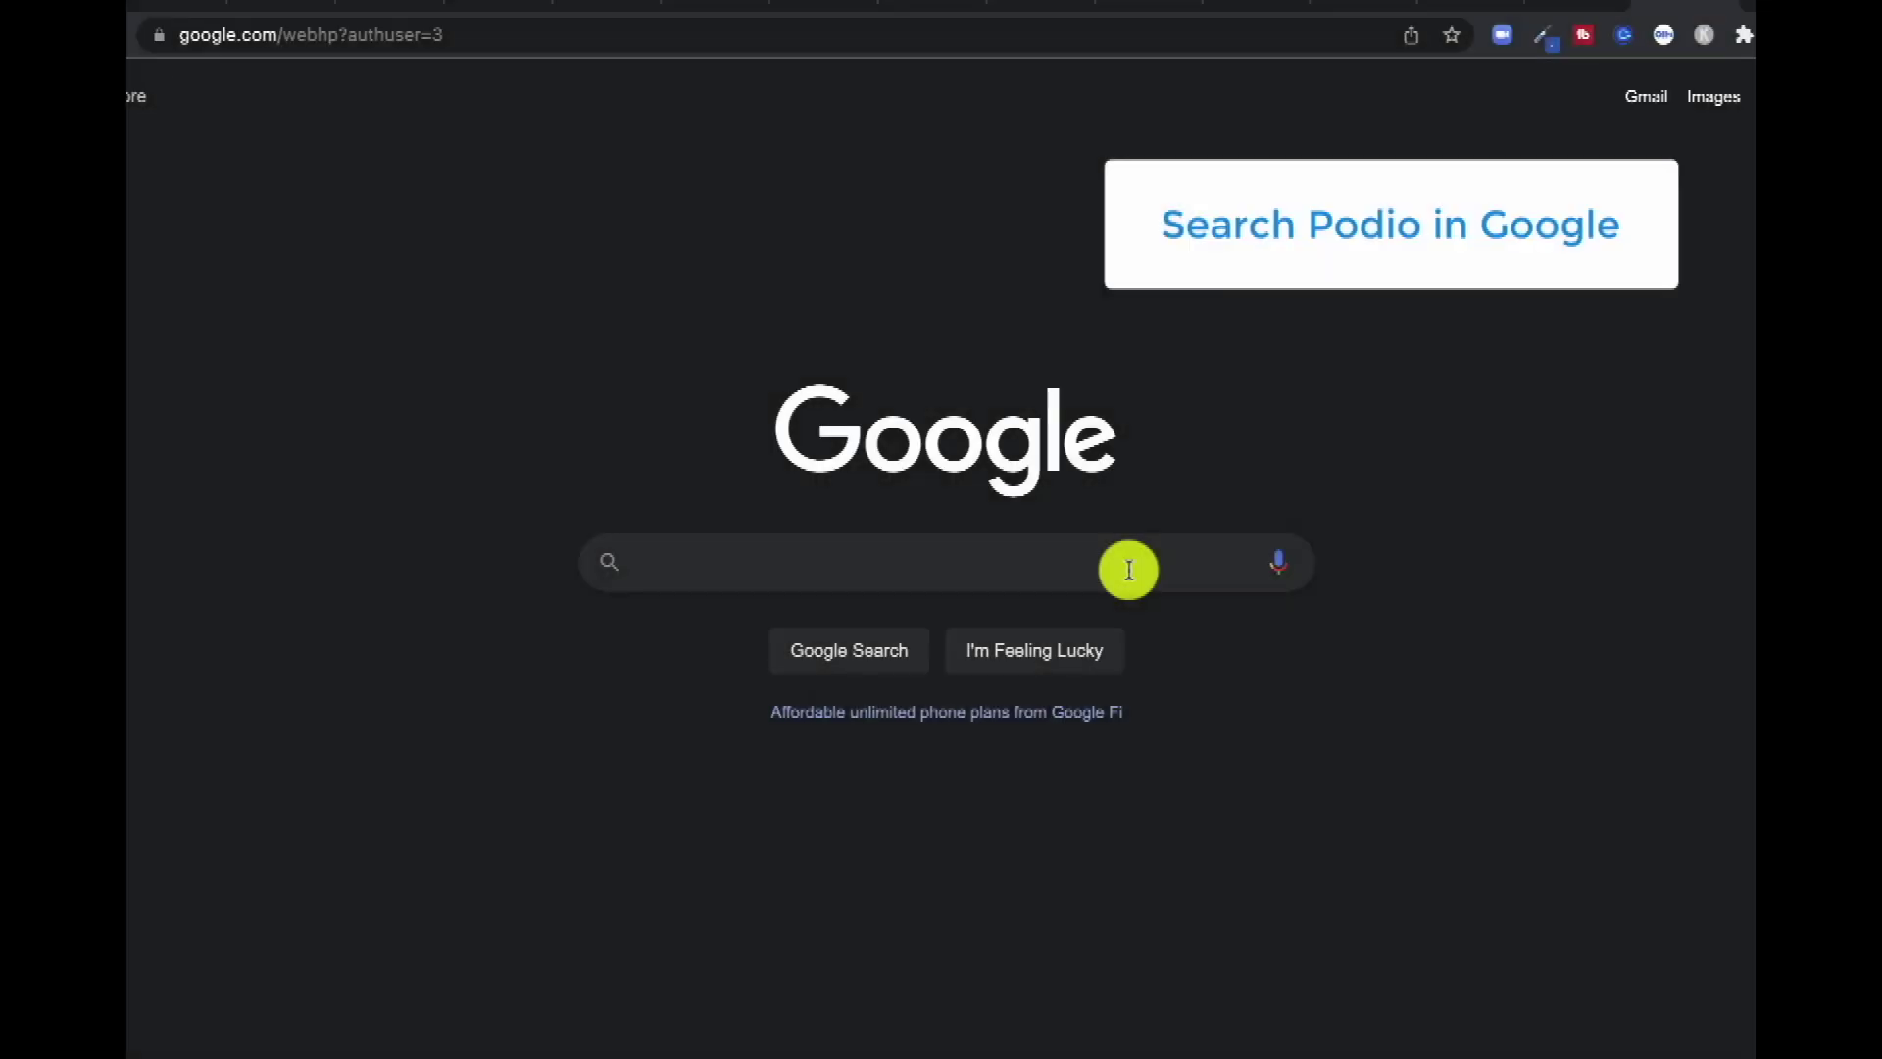
- Search Google for "podio" and open the Citrix Podio website from the results
click(1129, 569)
text(podio)
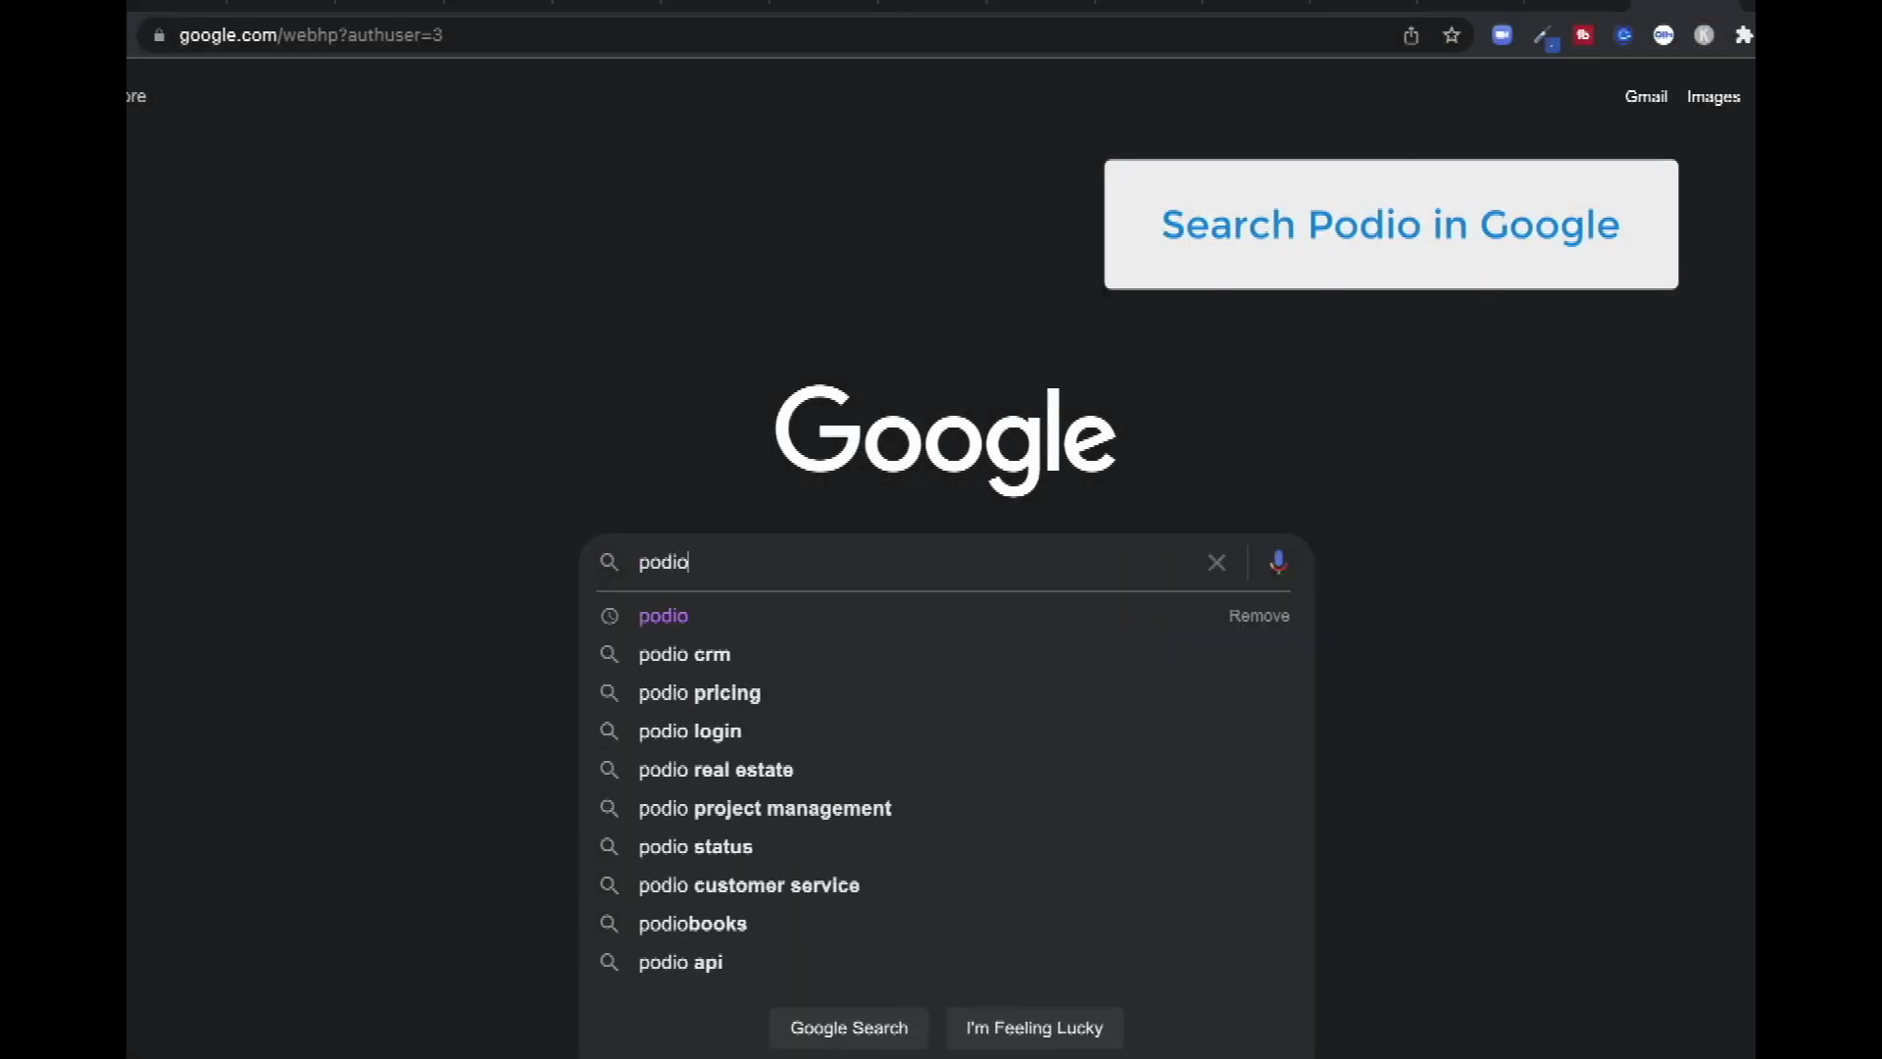
key(Return)
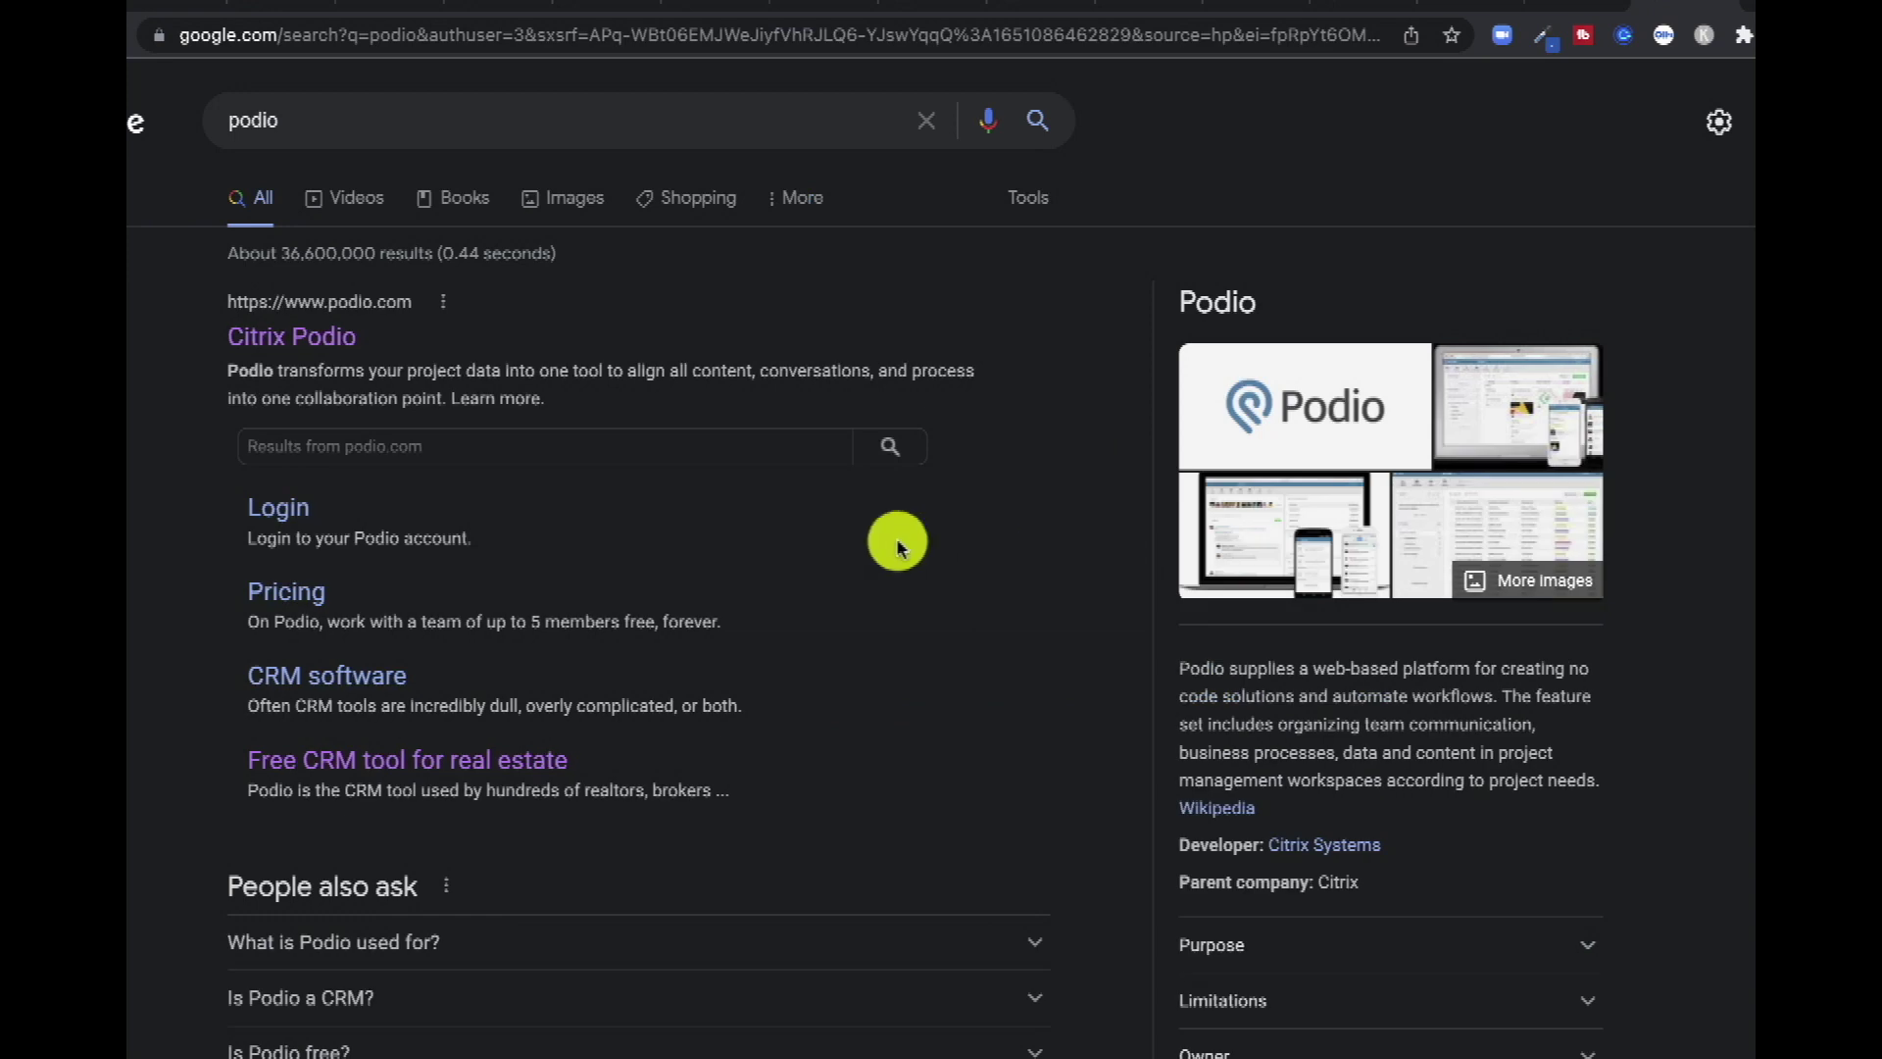
click(285, 329)
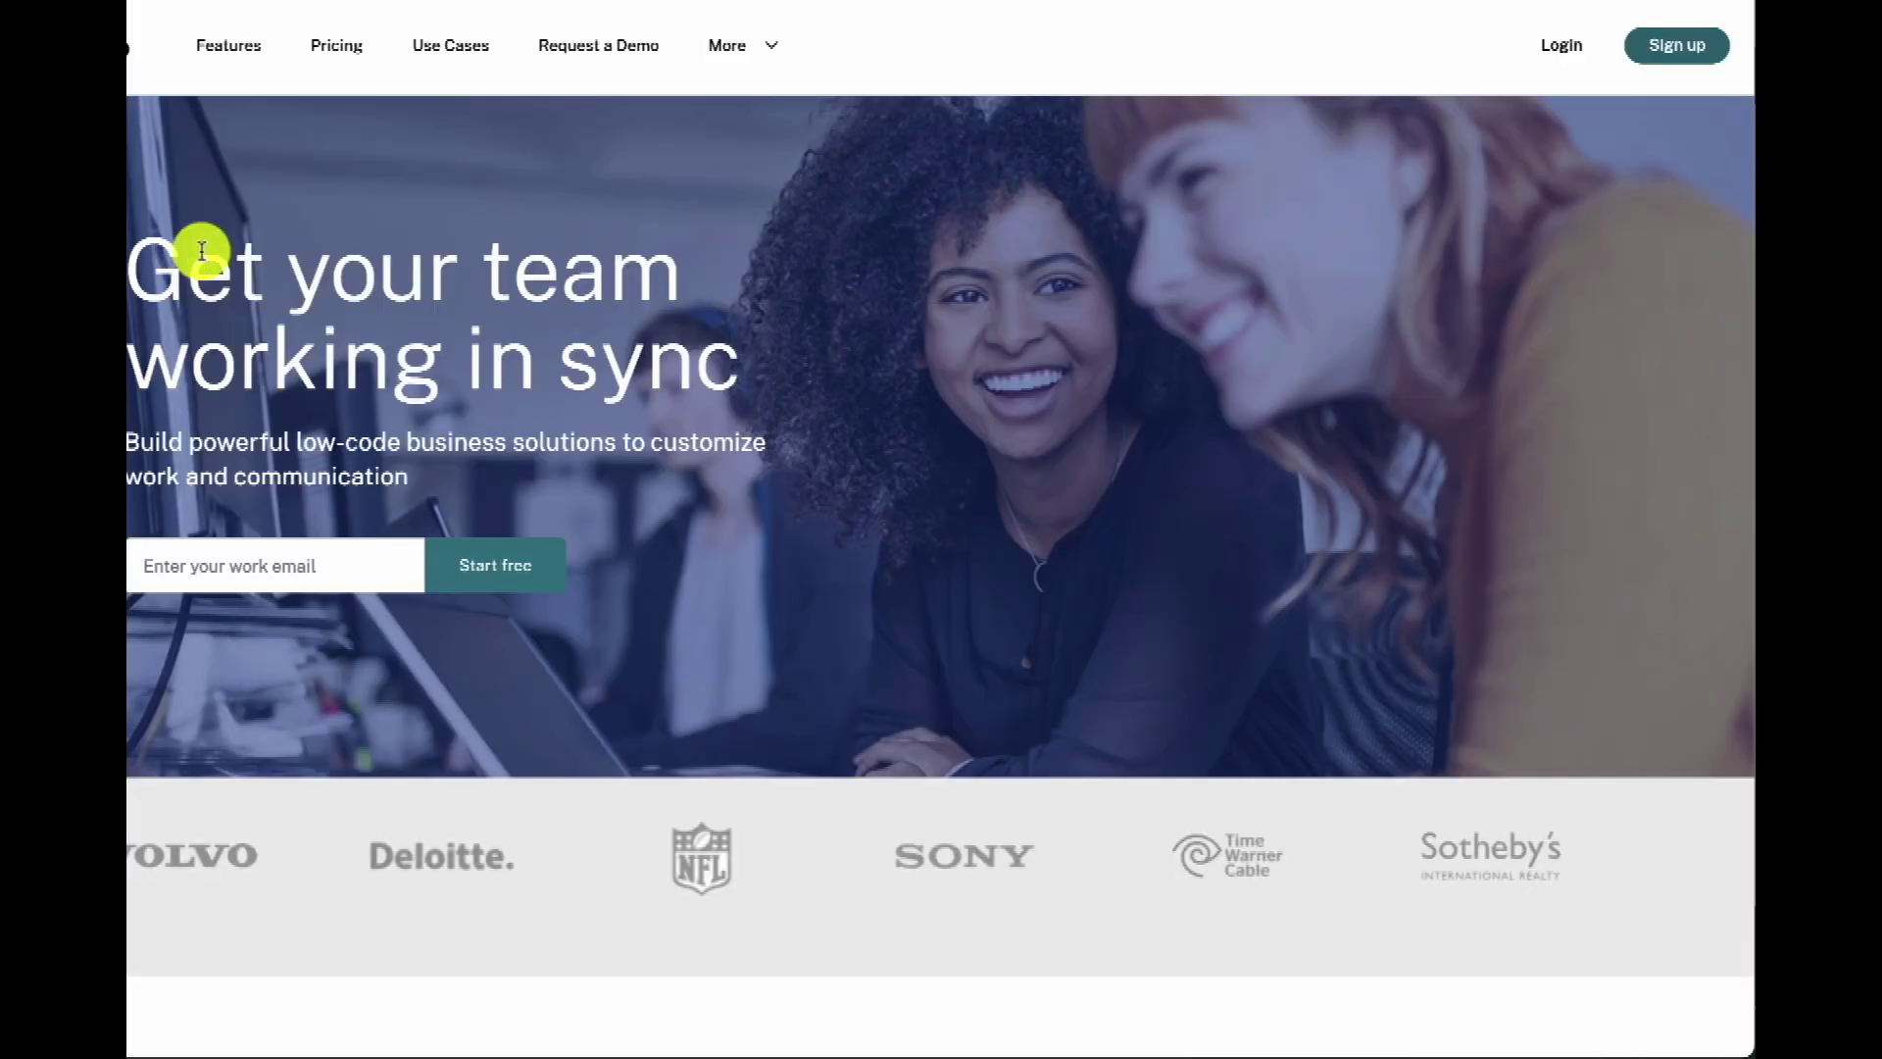
- Sign up for a Podio account with the chosen Google account and allow Podio to access it
click(1678, 51)
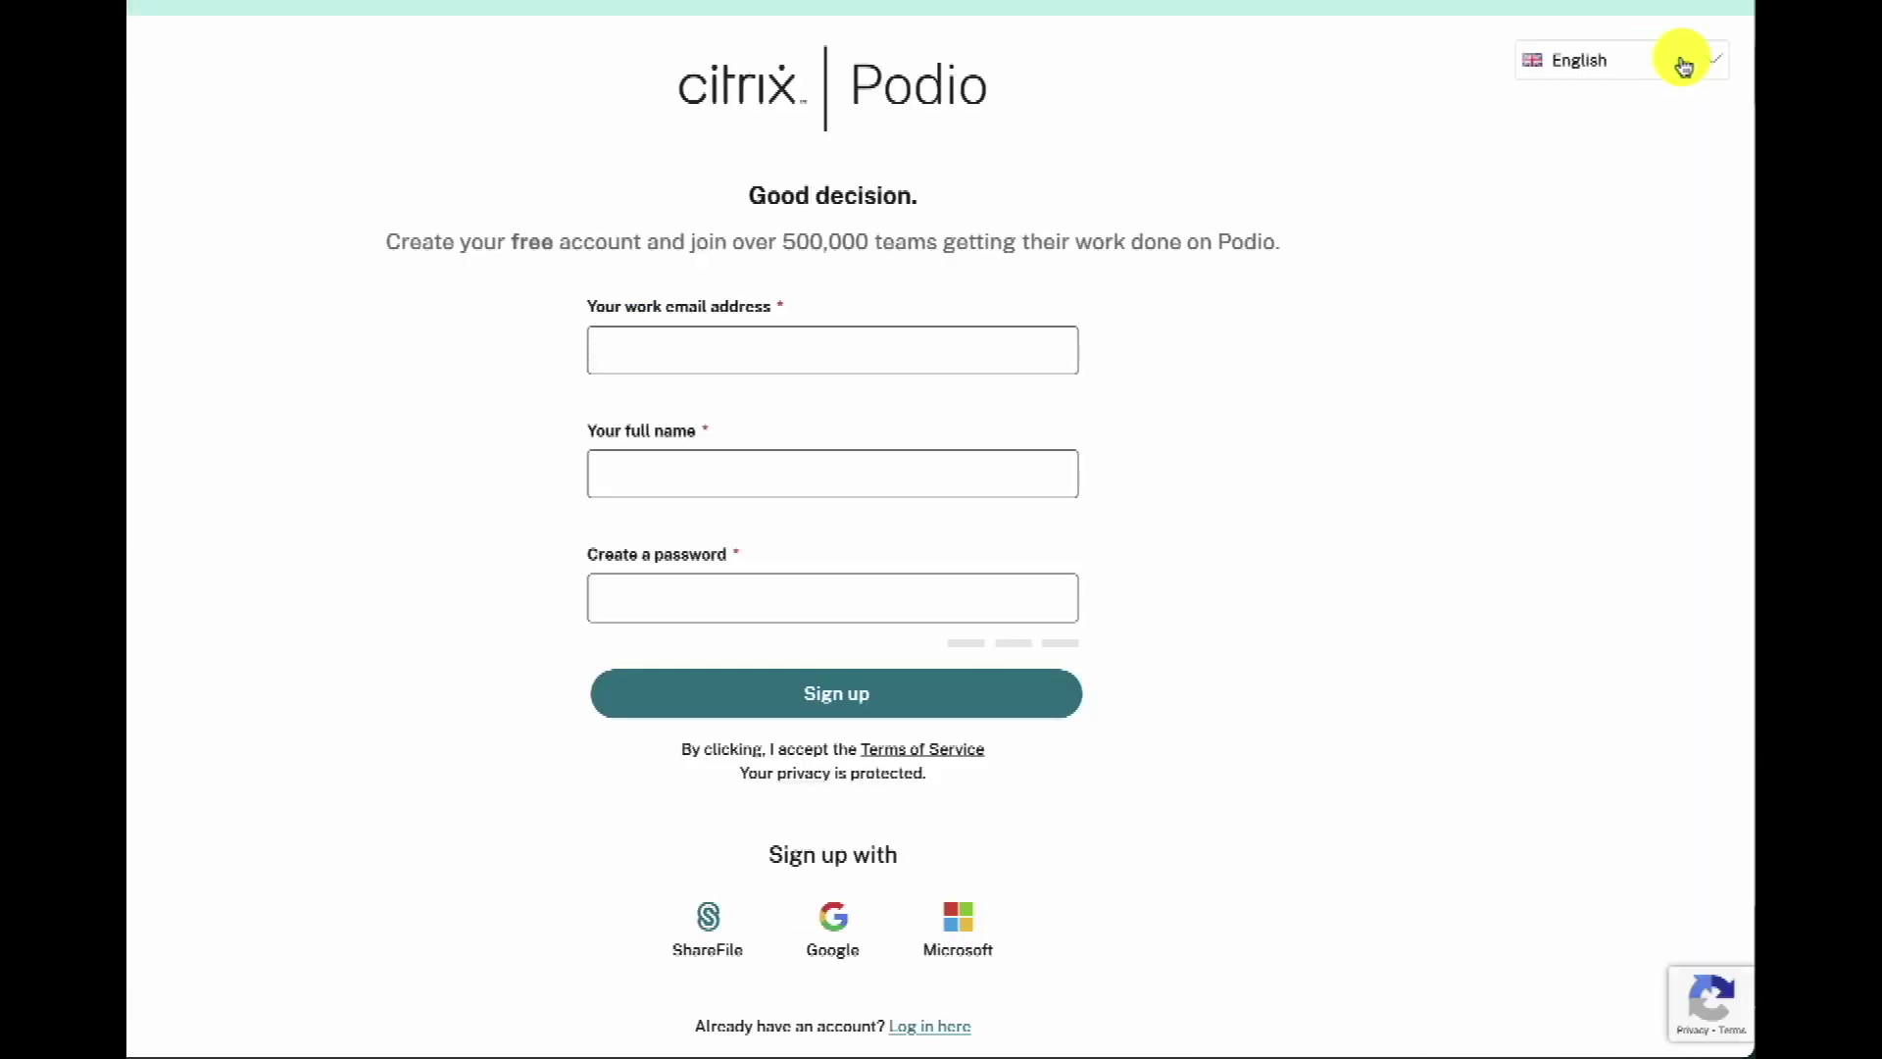
click(851, 904)
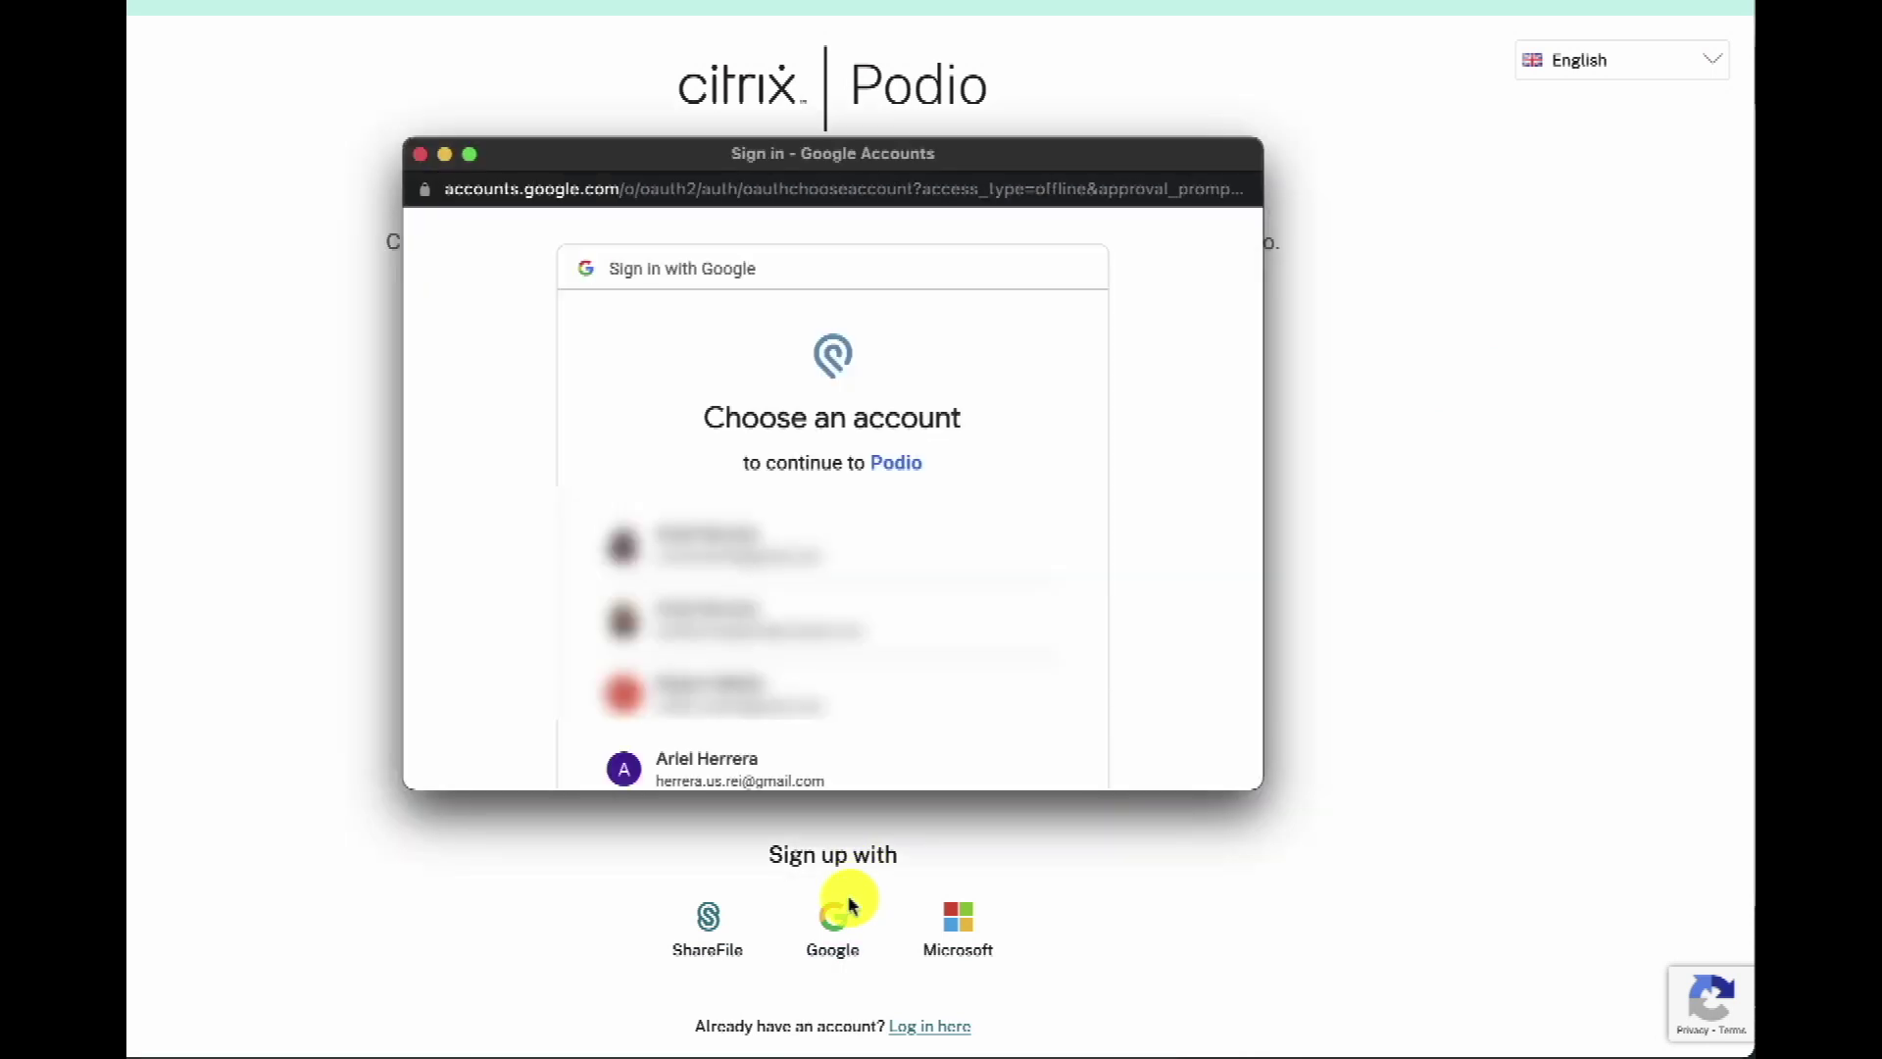
click(862, 769)
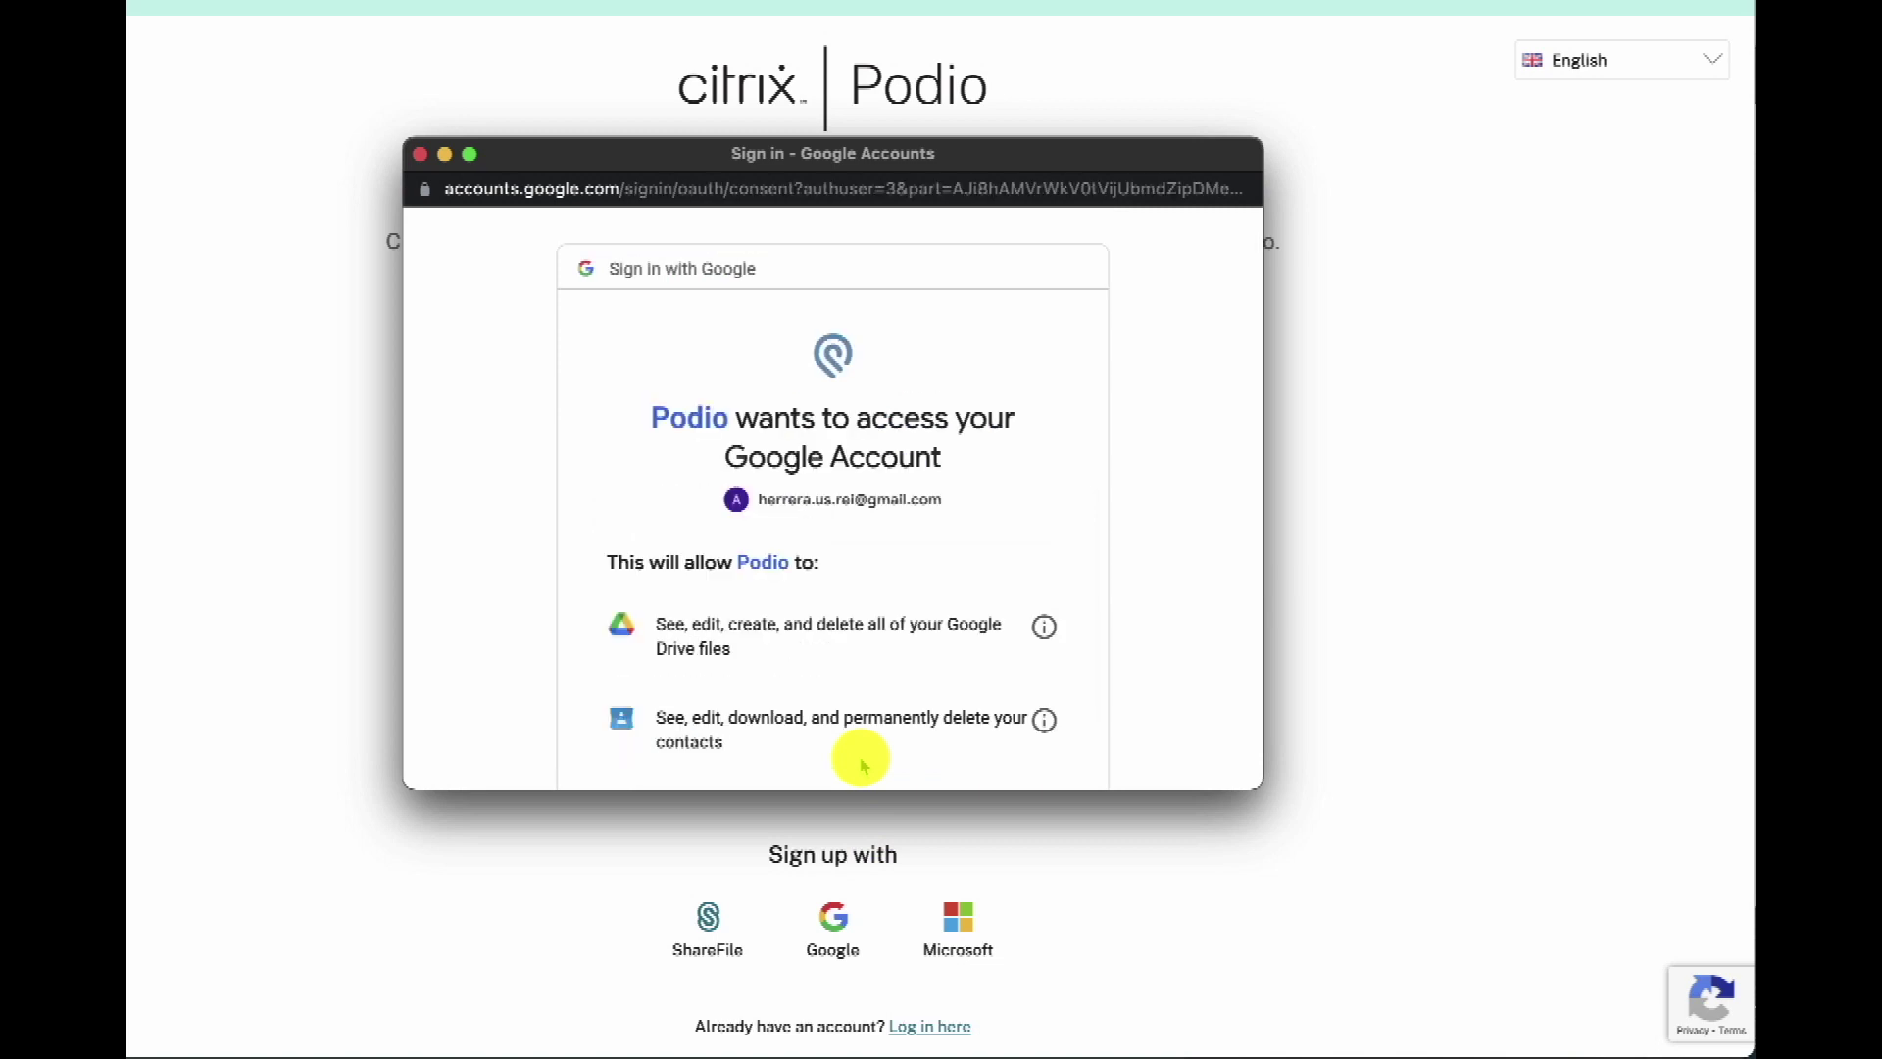
scroll(862, 769, down, 5)
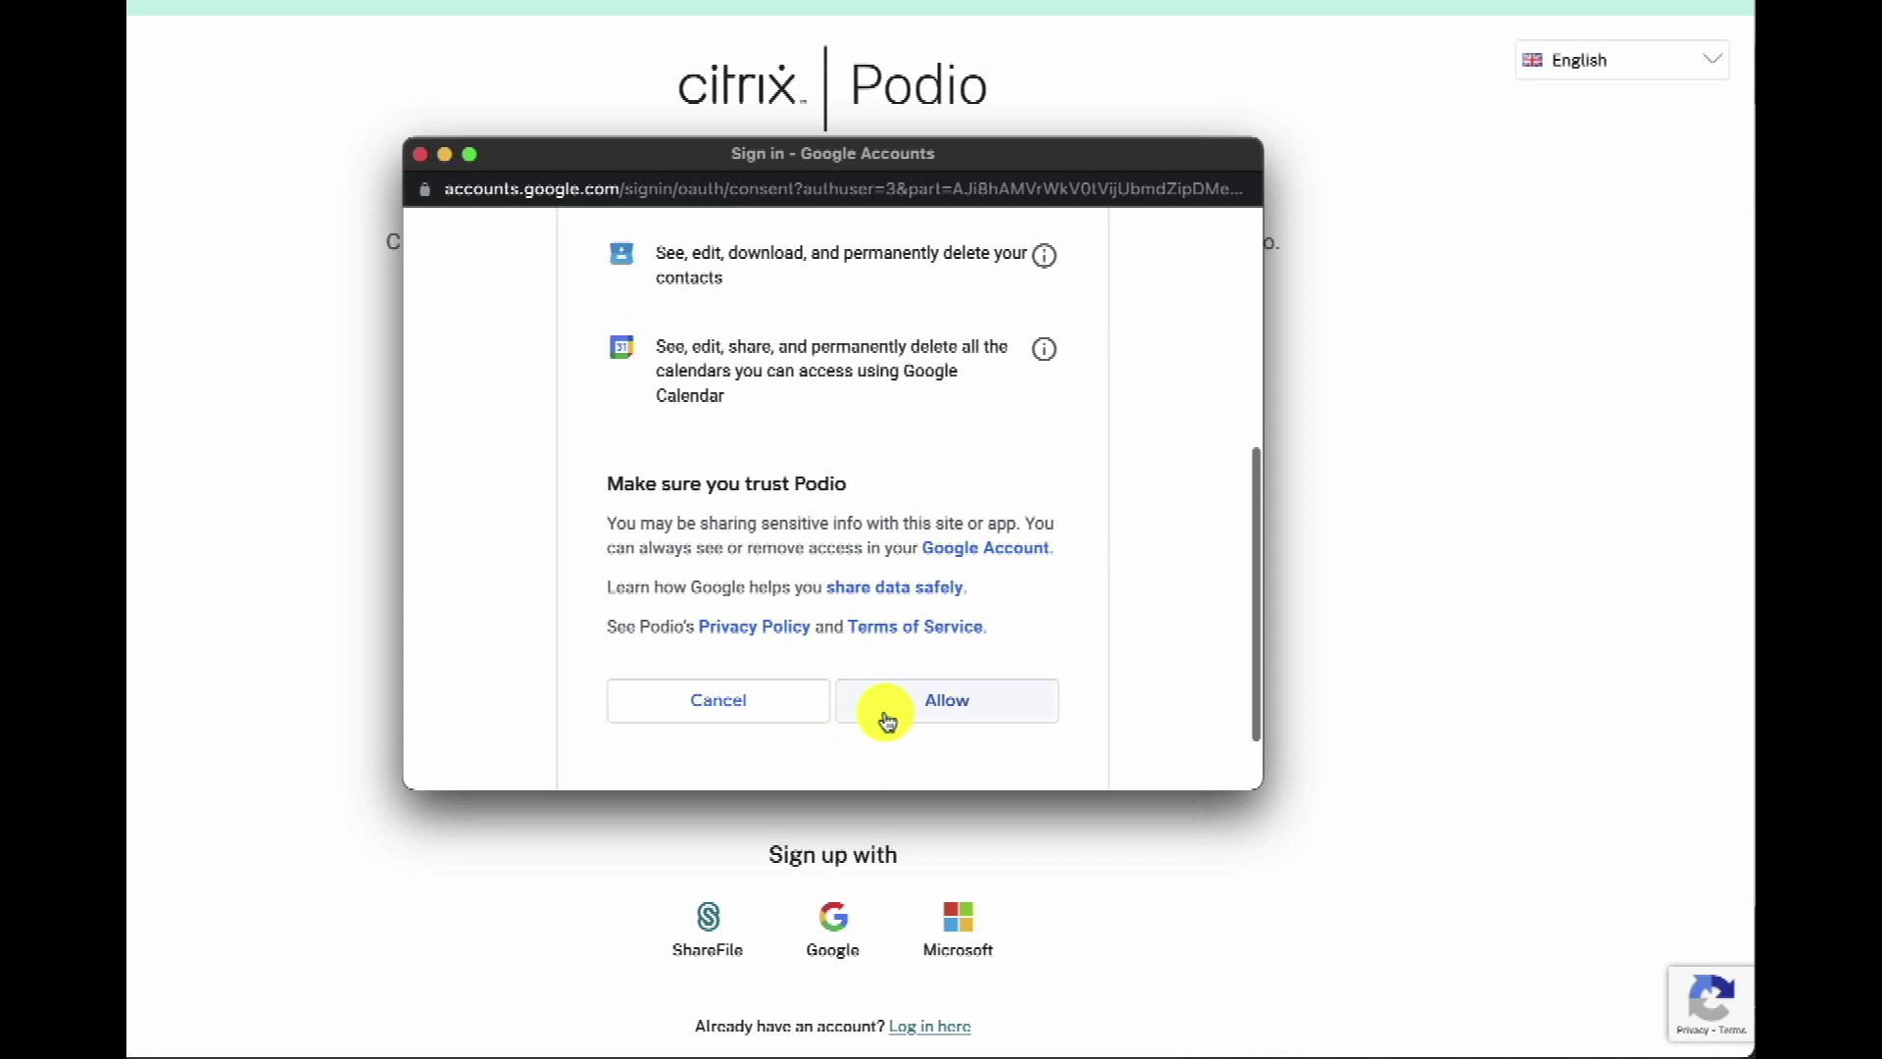
click(933, 710)
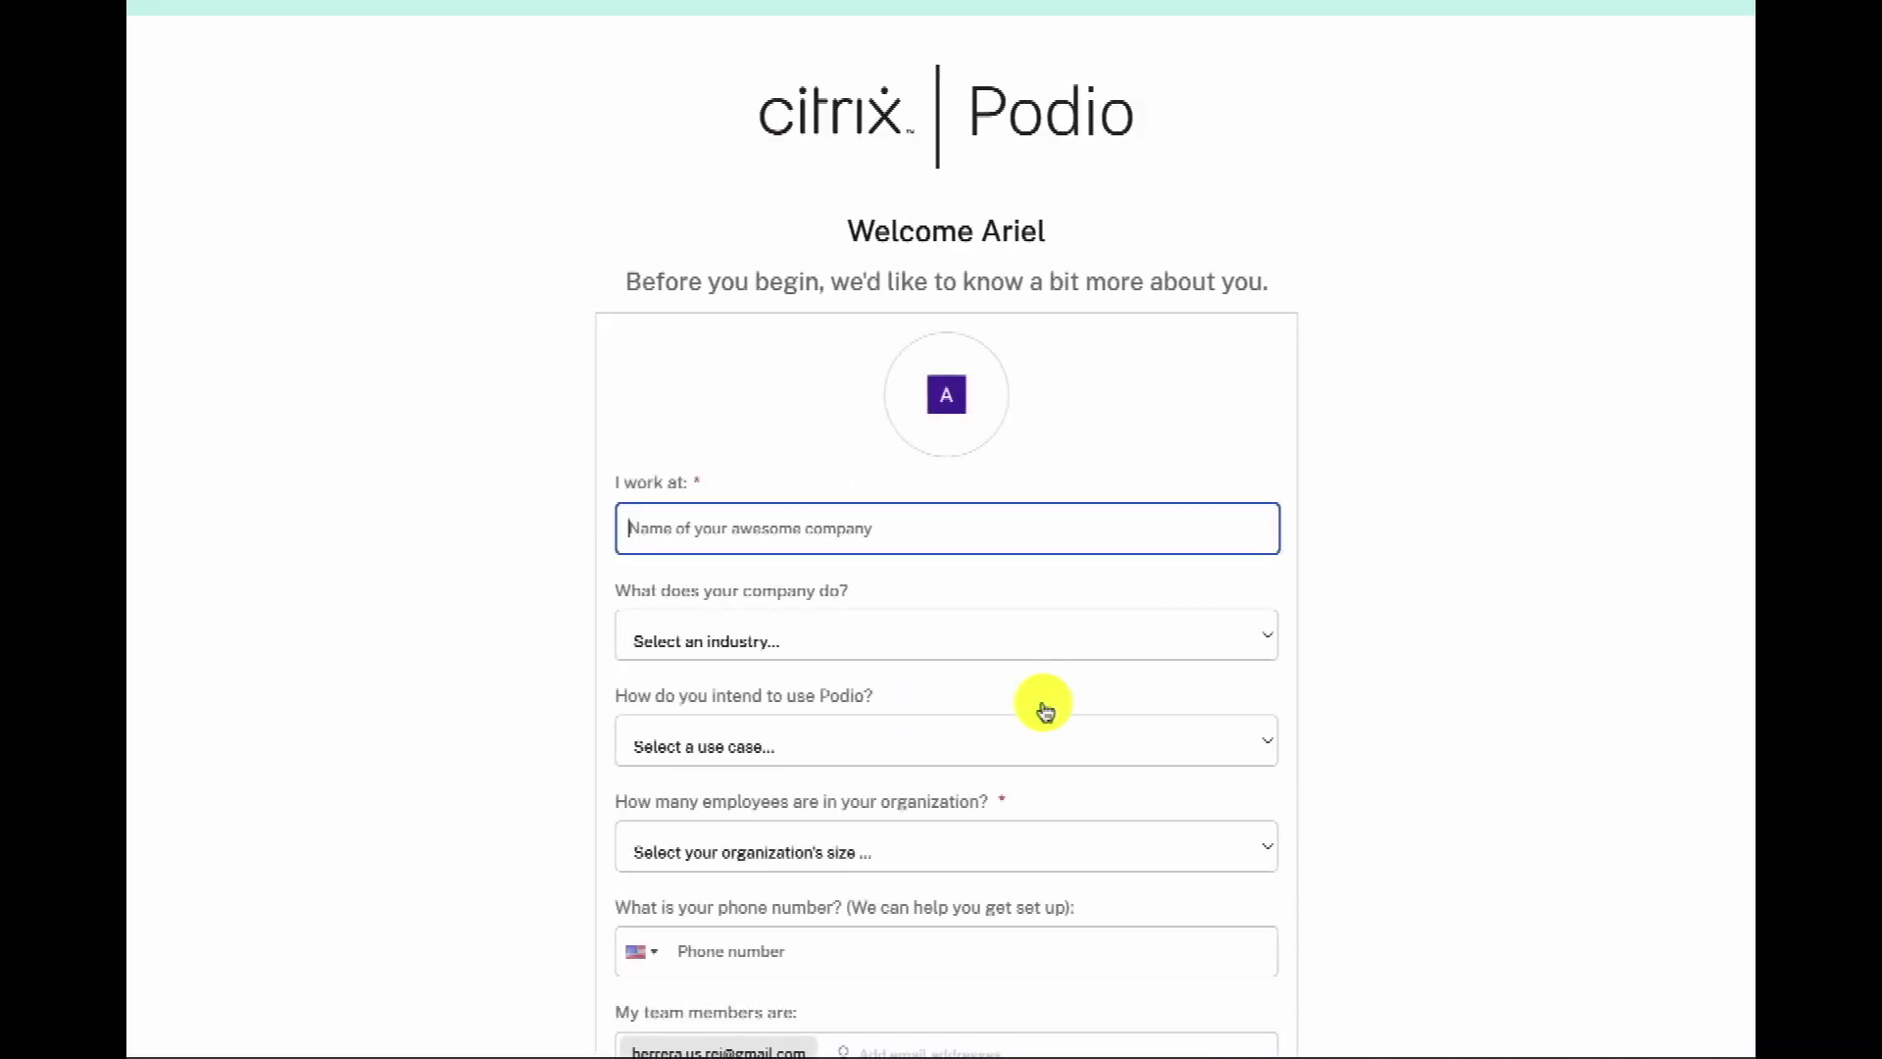
- Complete the welcome form with the company name, Real Estate as industry, Task Management as use case and 1-10 employees, and submit it
text(Herrera RE)
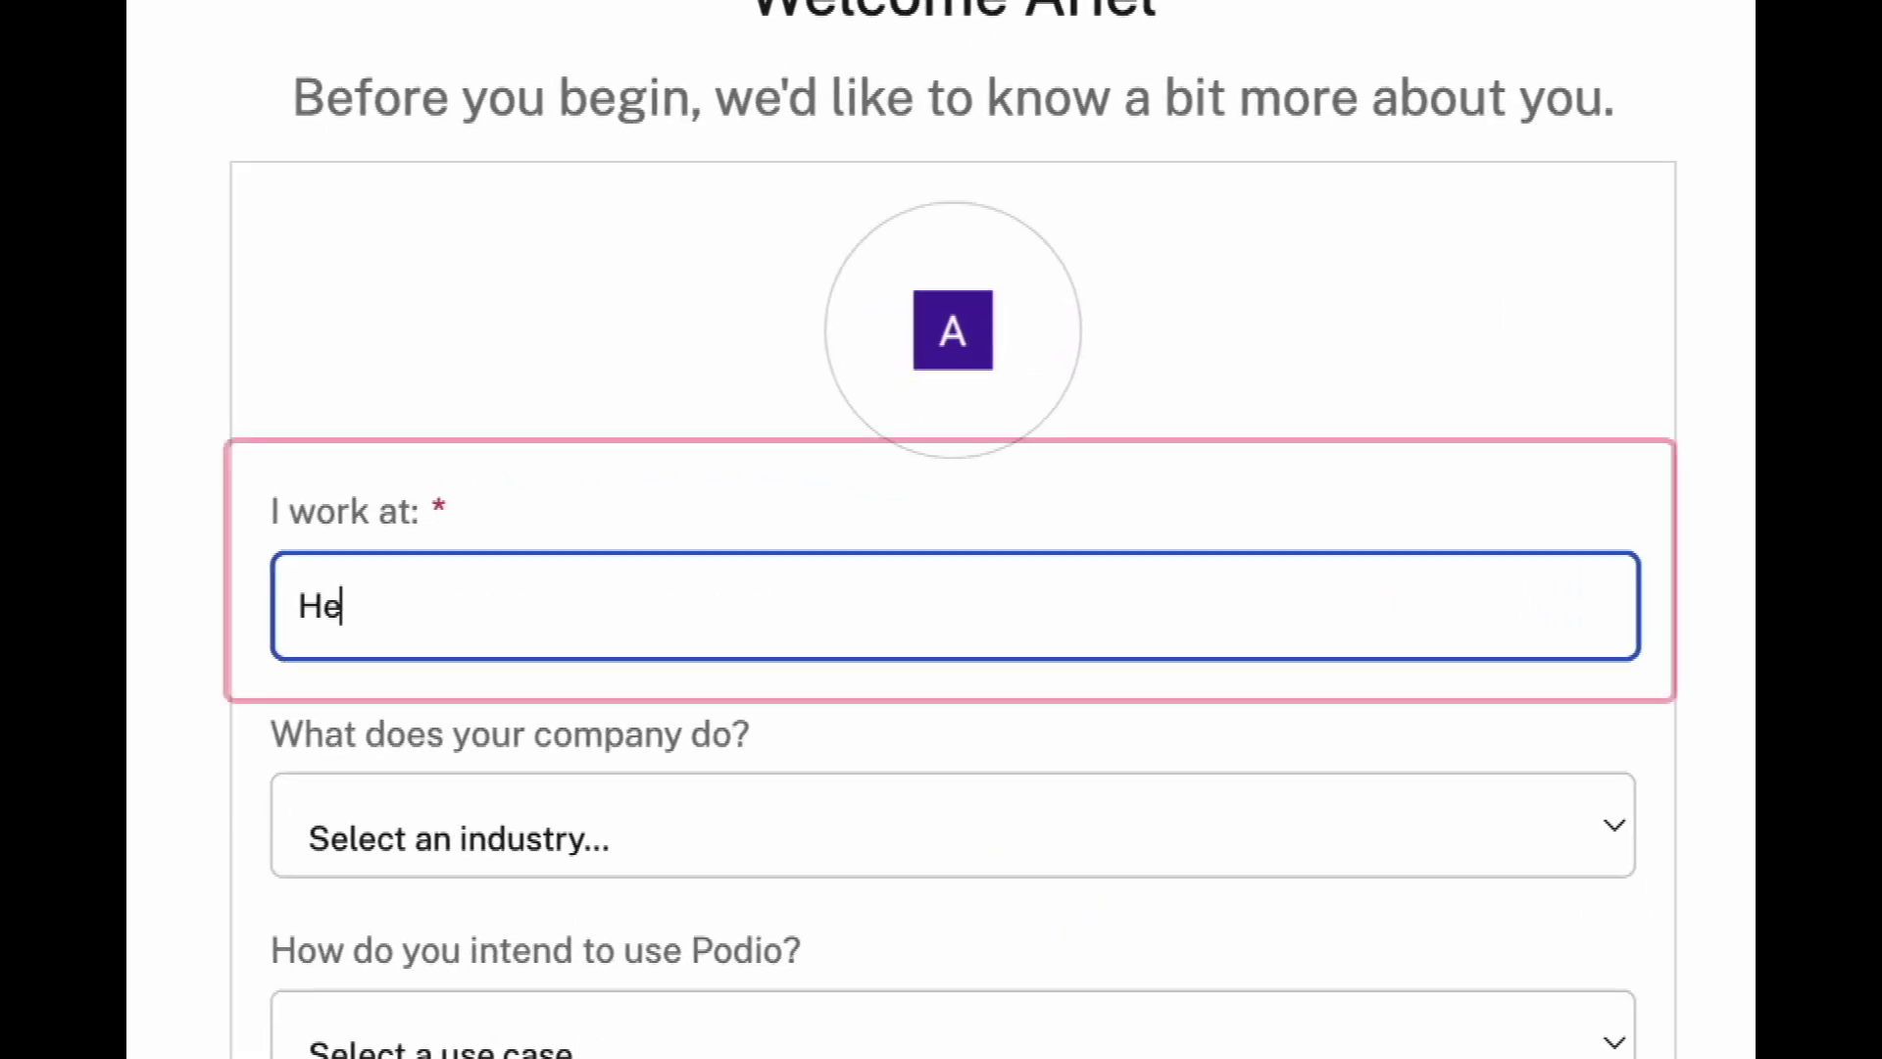
text(I)
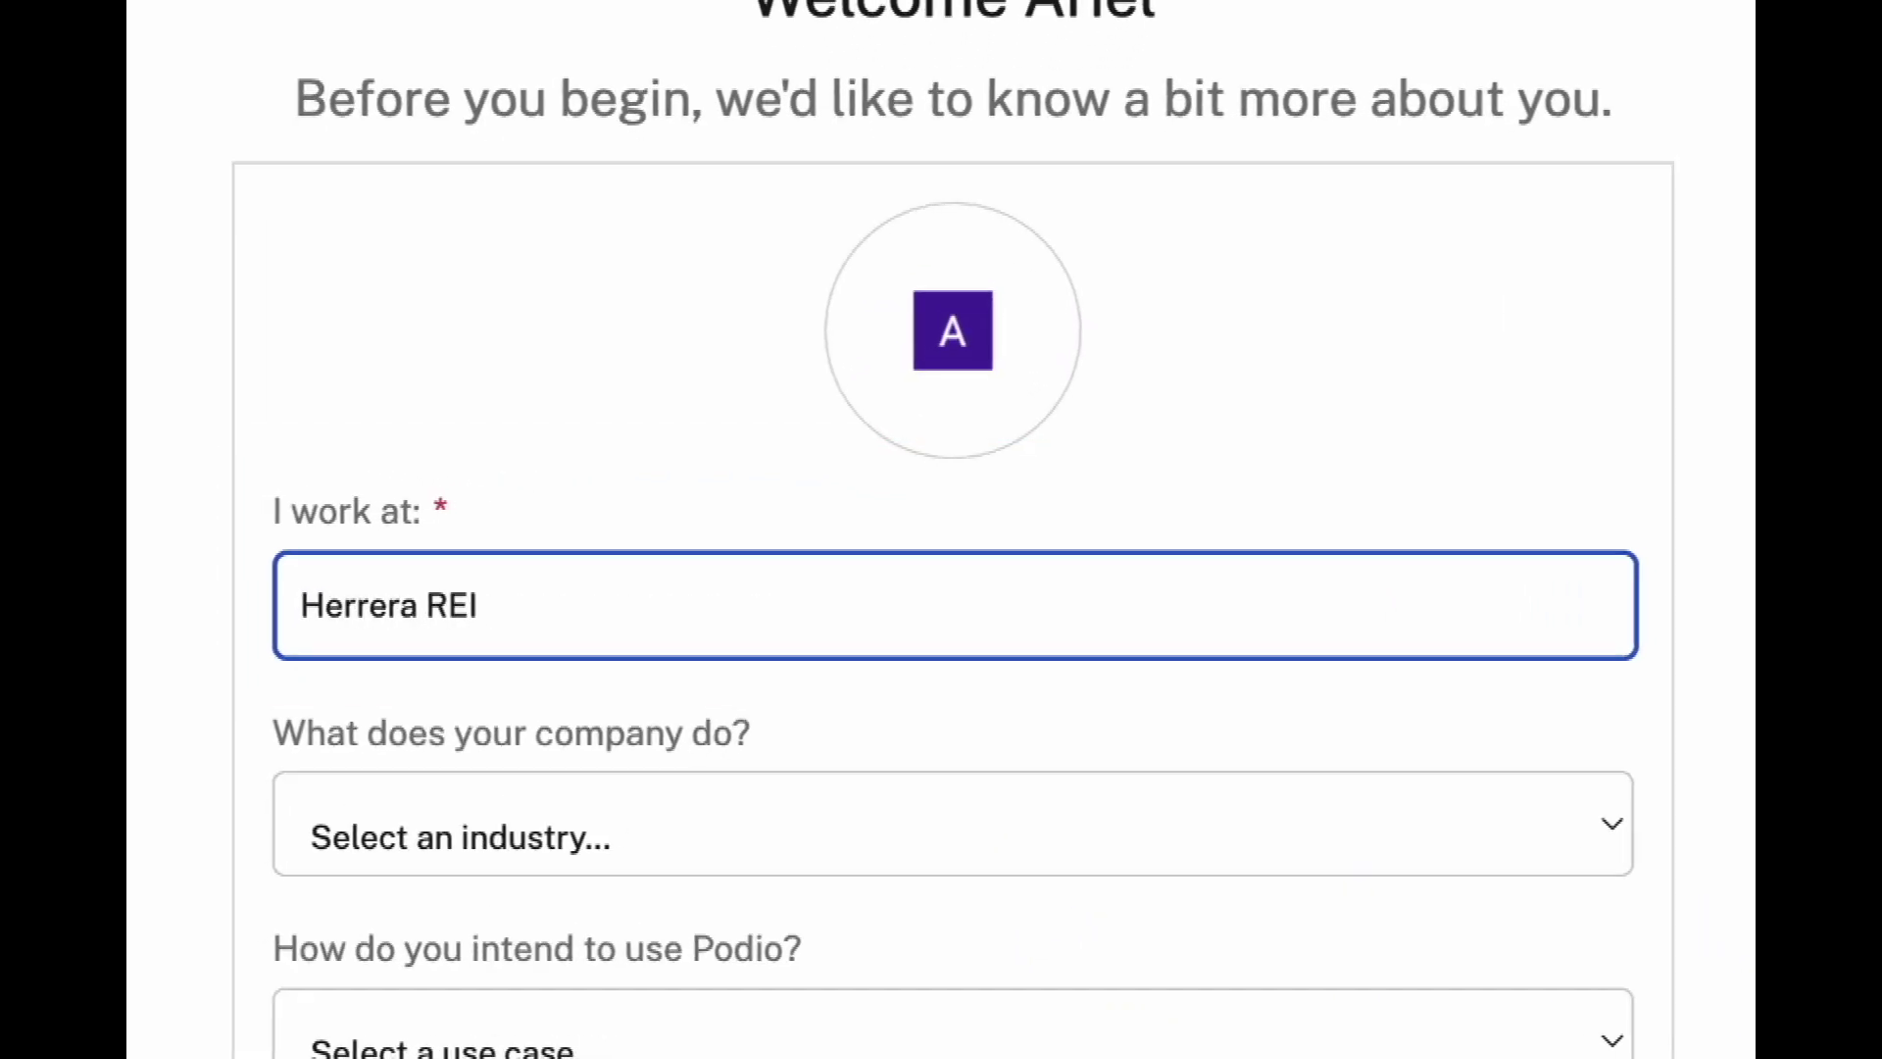
click(1609, 851)
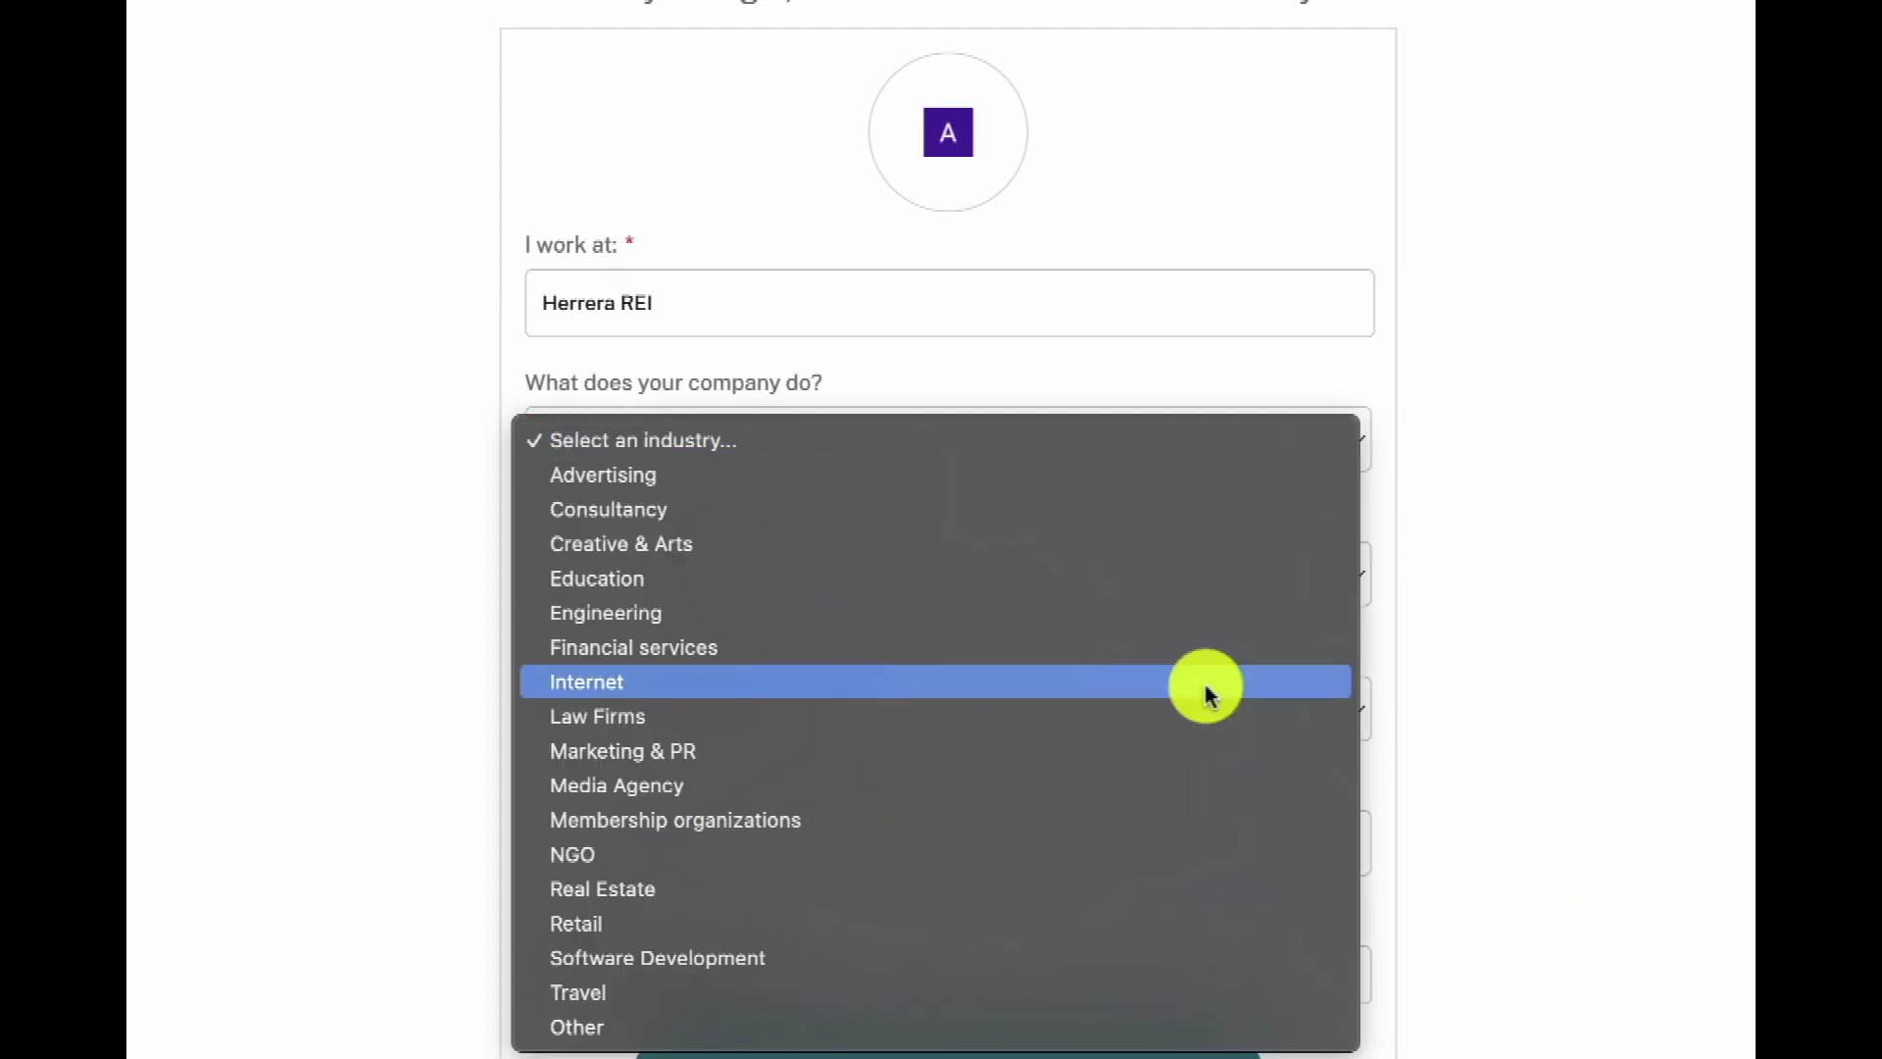
click(1080, 892)
click(1335, 584)
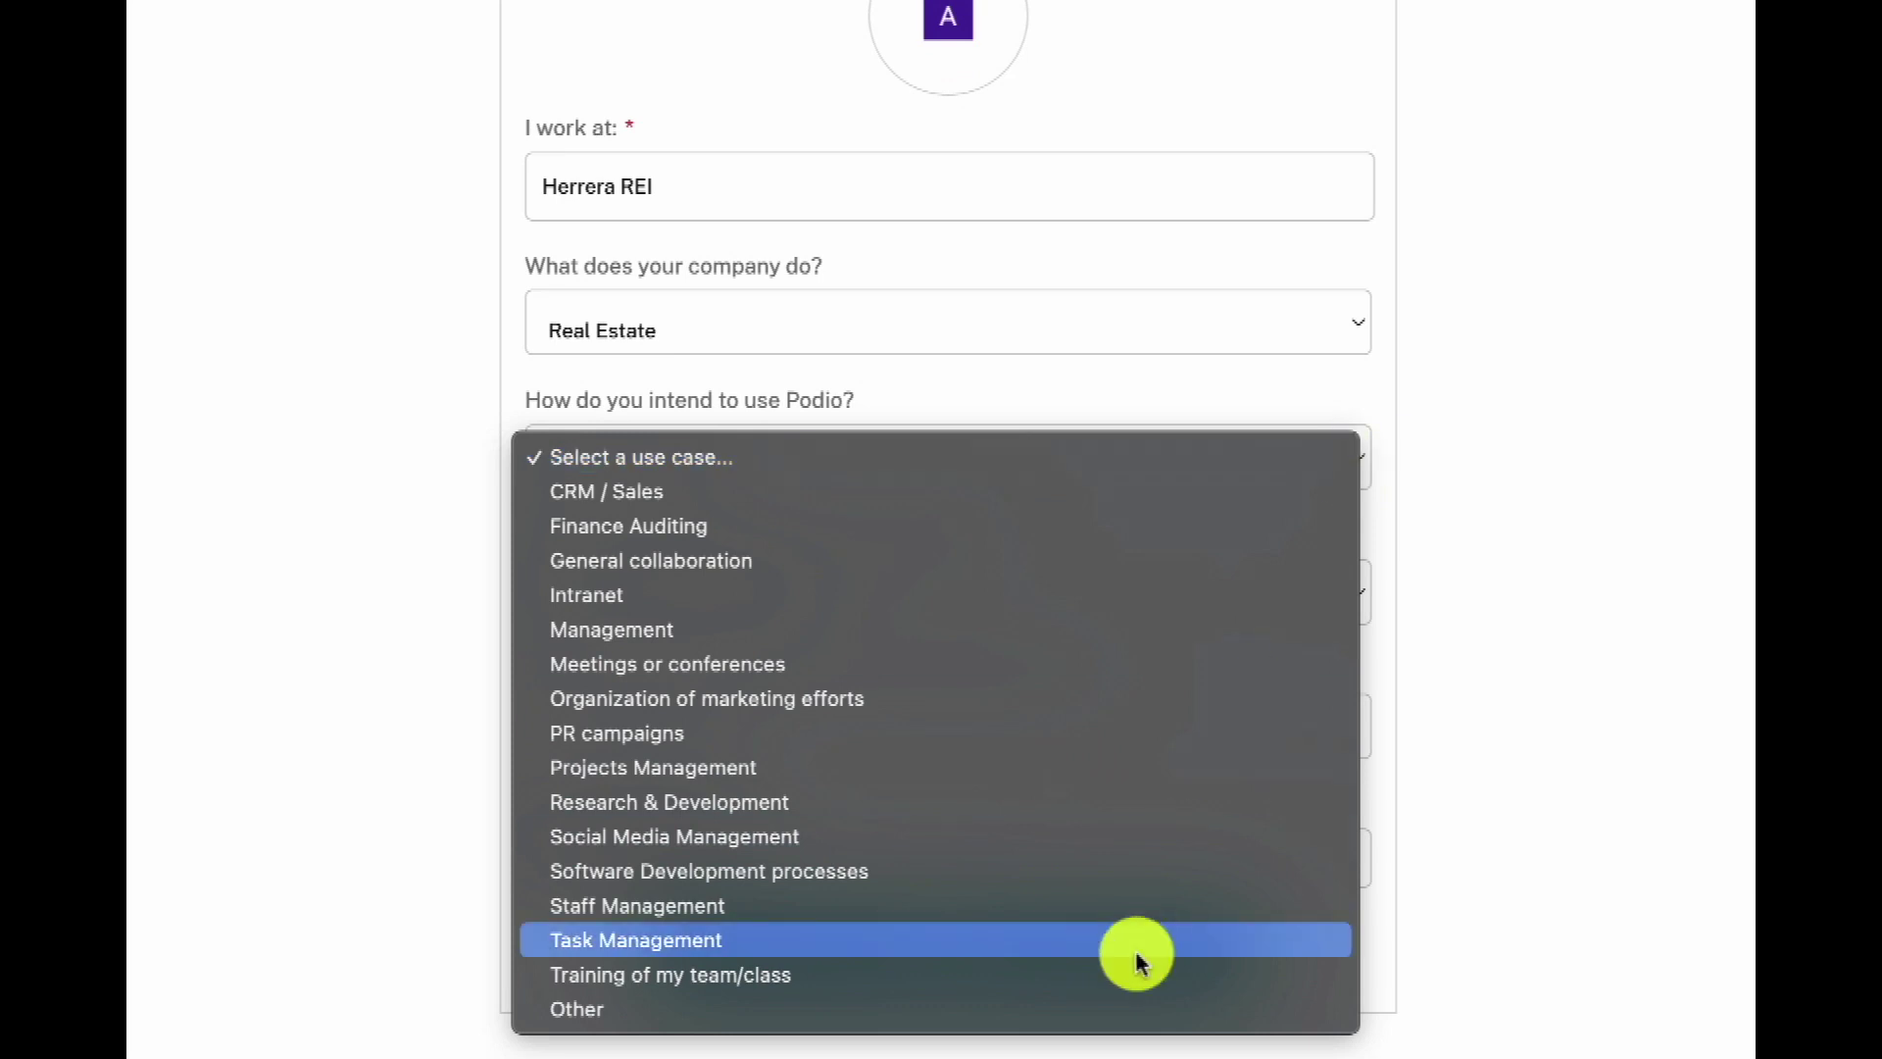
click(1137, 939)
click(1356, 595)
click(1323, 632)
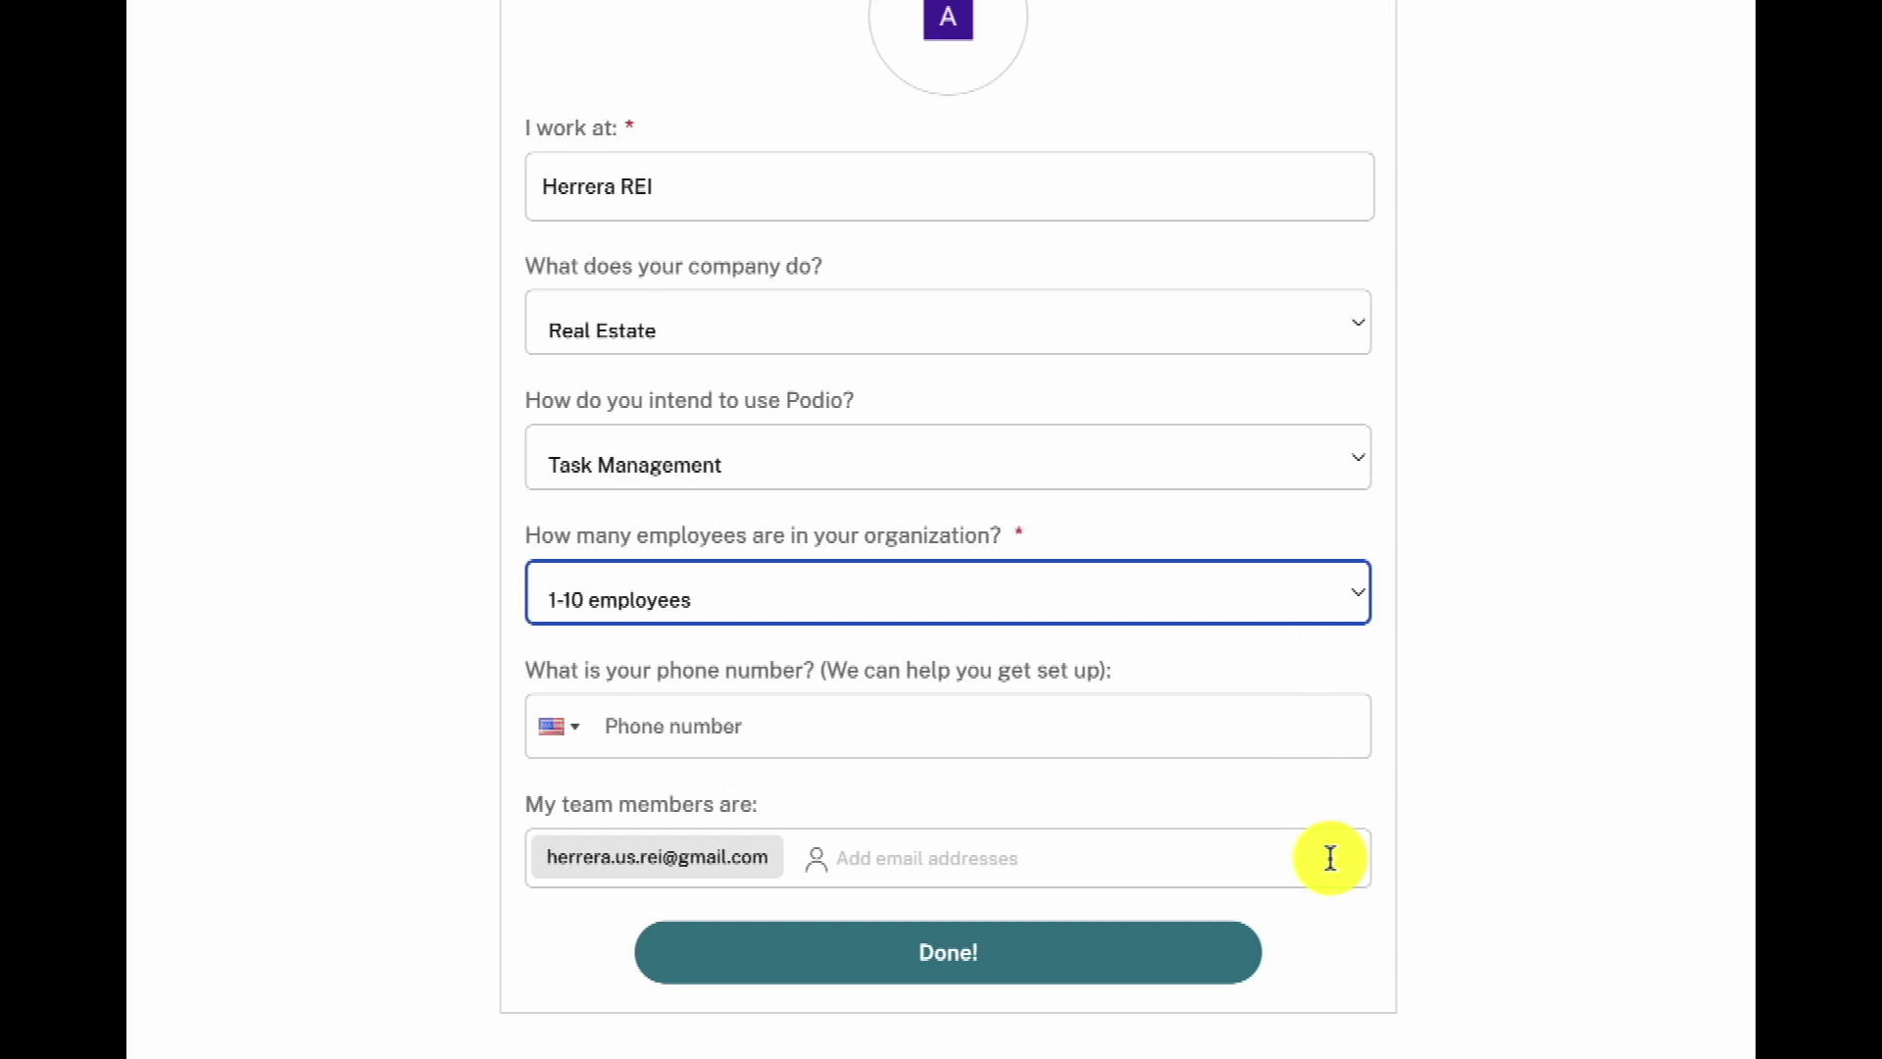
click(1189, 971)
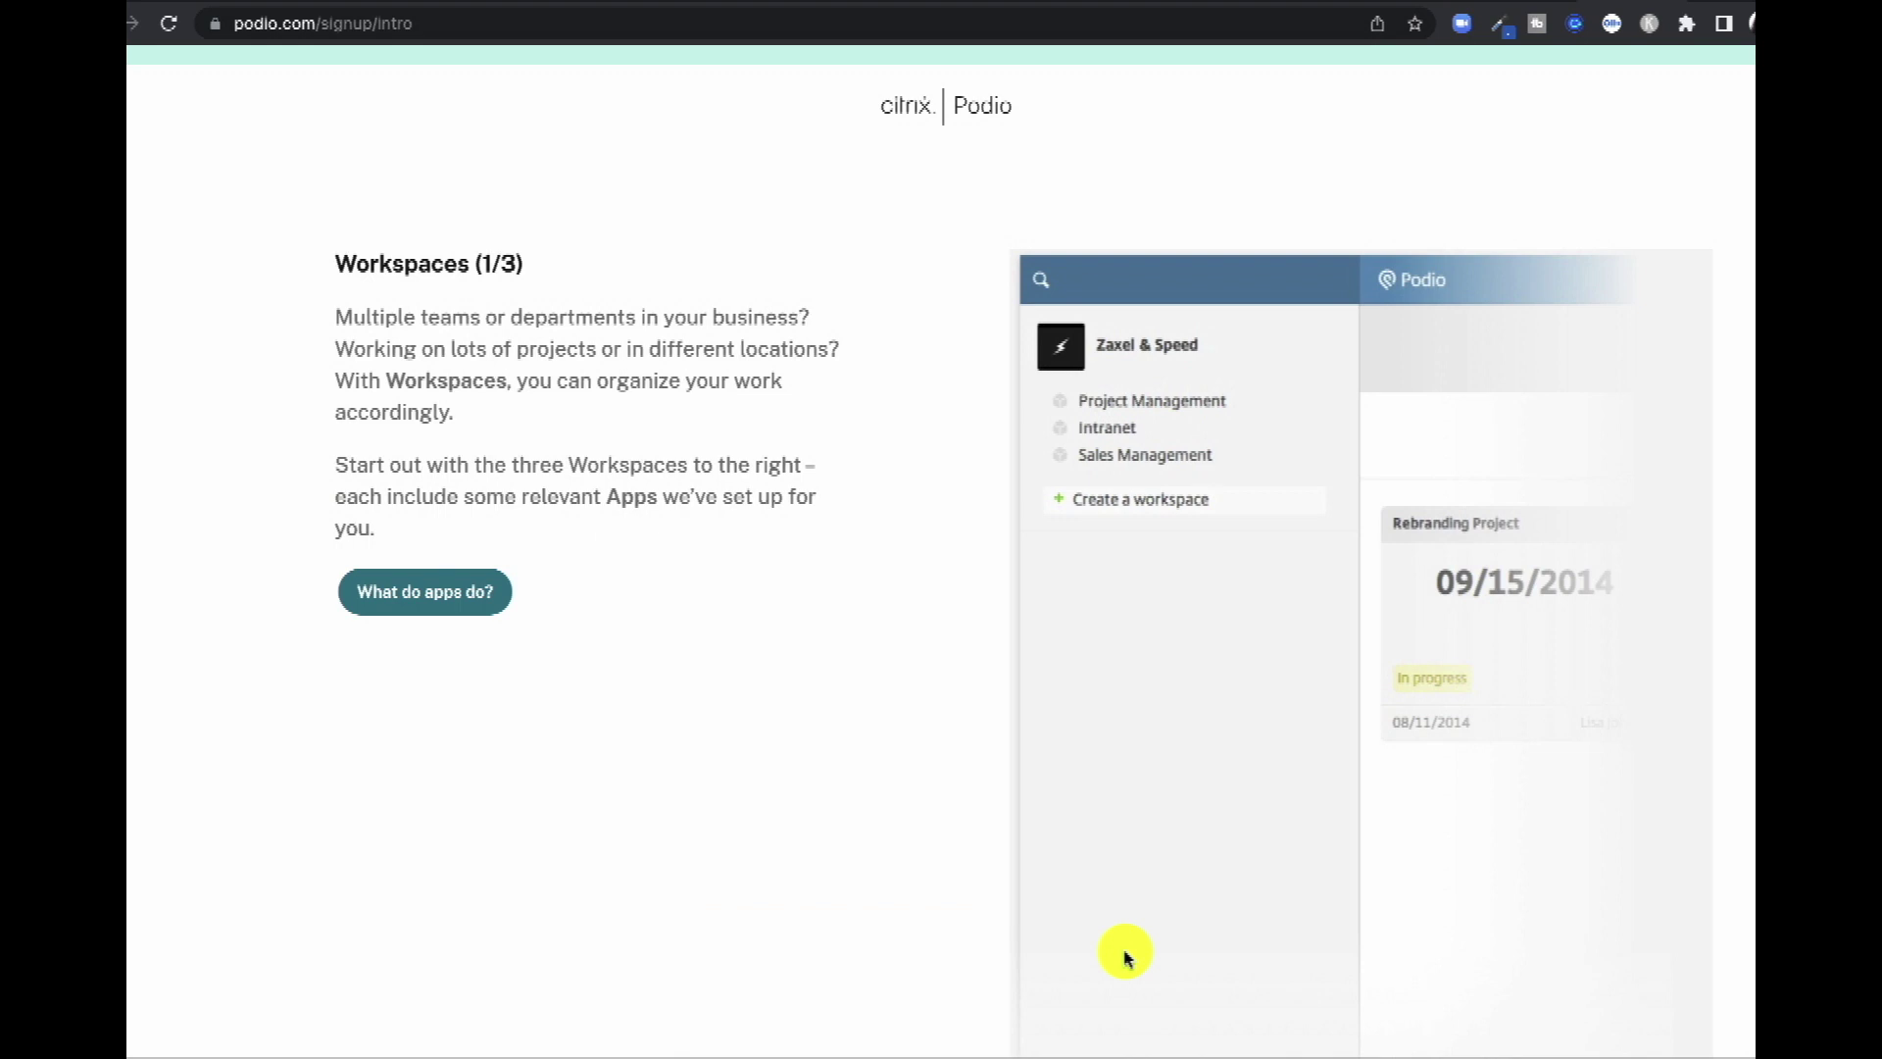
- Go through the Workspaces, Apps and Items introduction to the Projects app and decline creating a first project
click(420, 603)
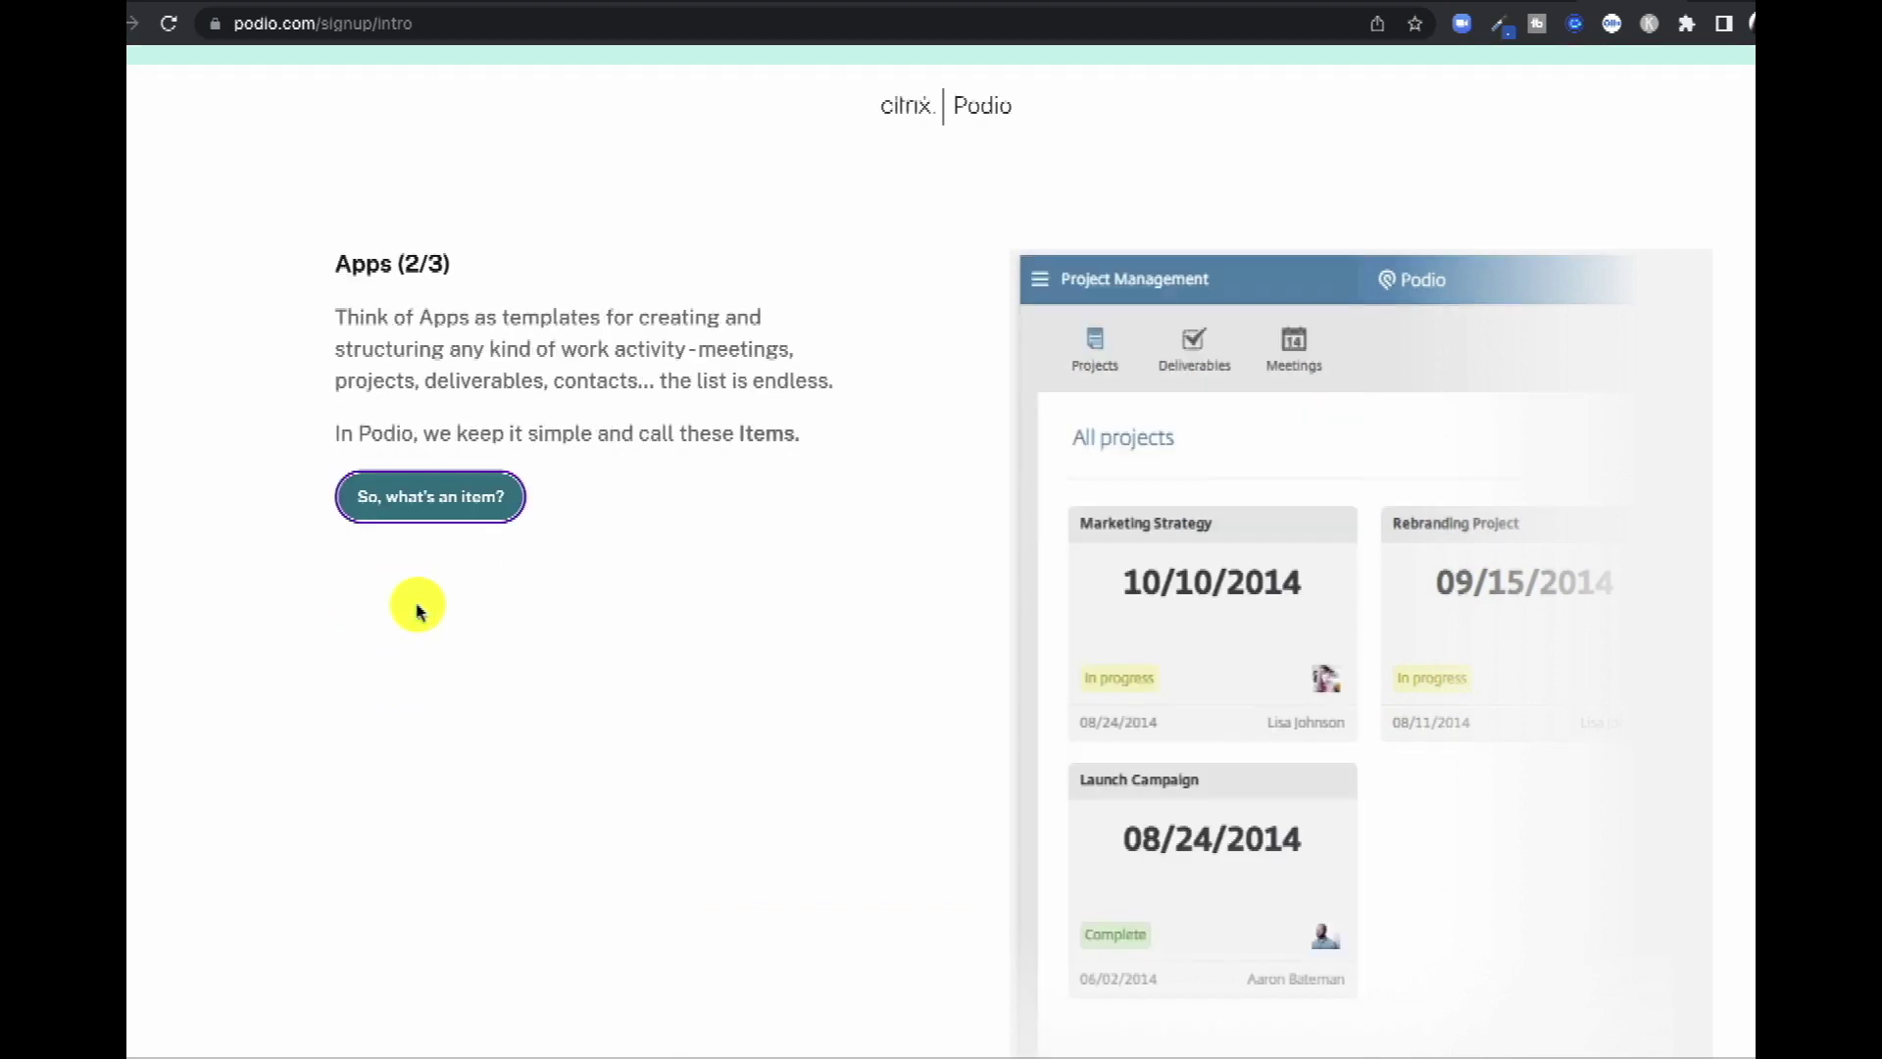
click(416, 519)
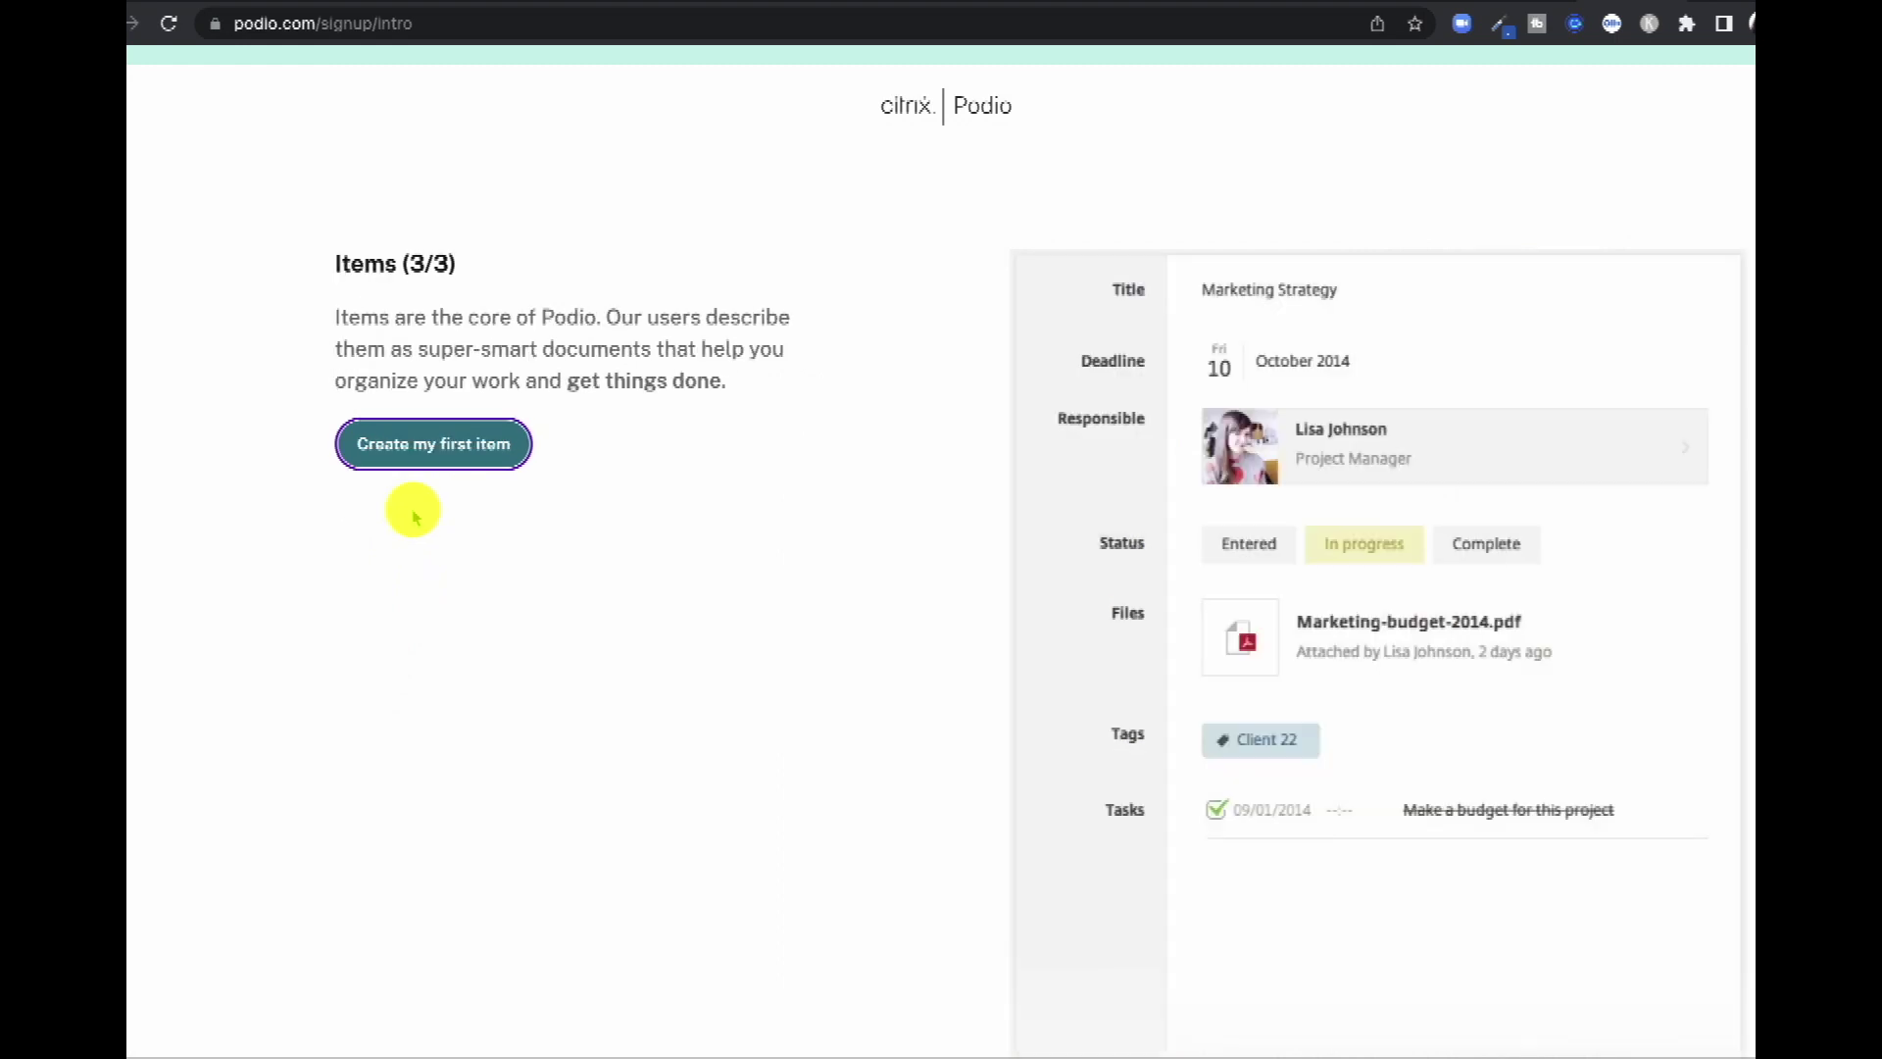
click(414, 463)
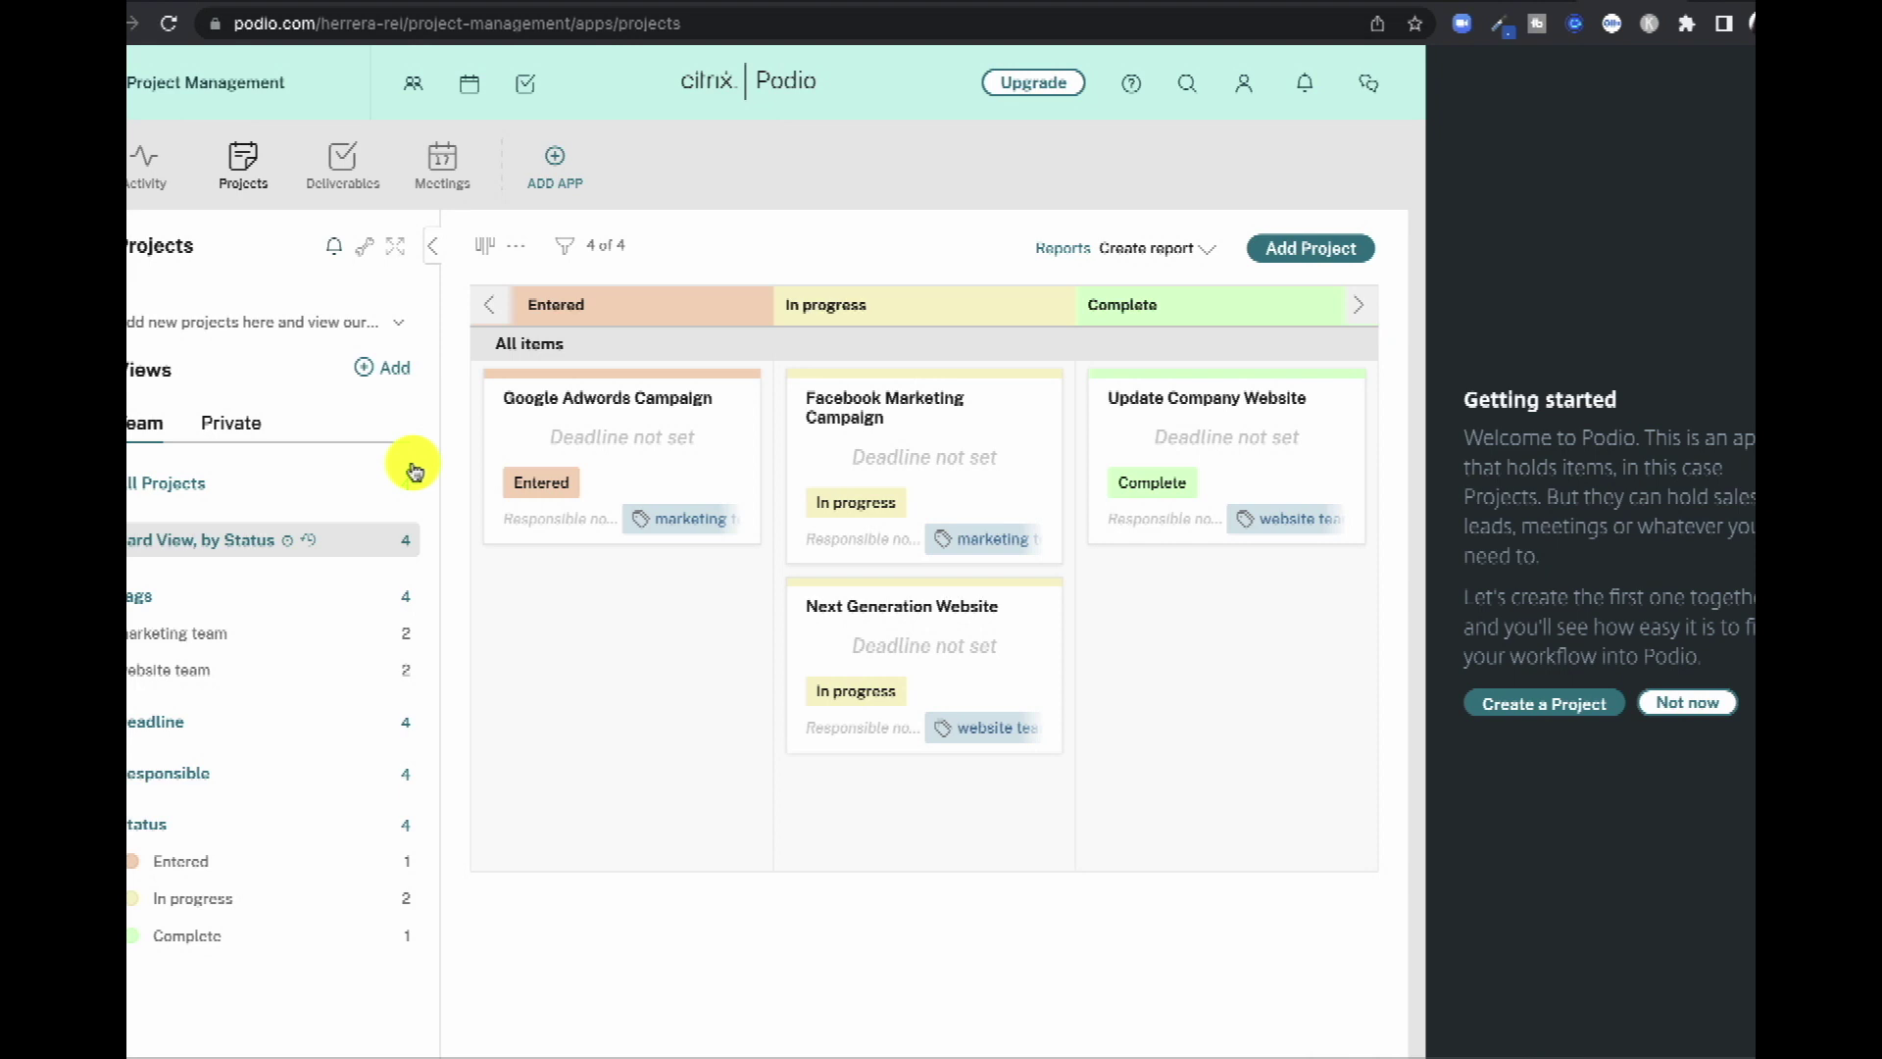
click(1676, 705)
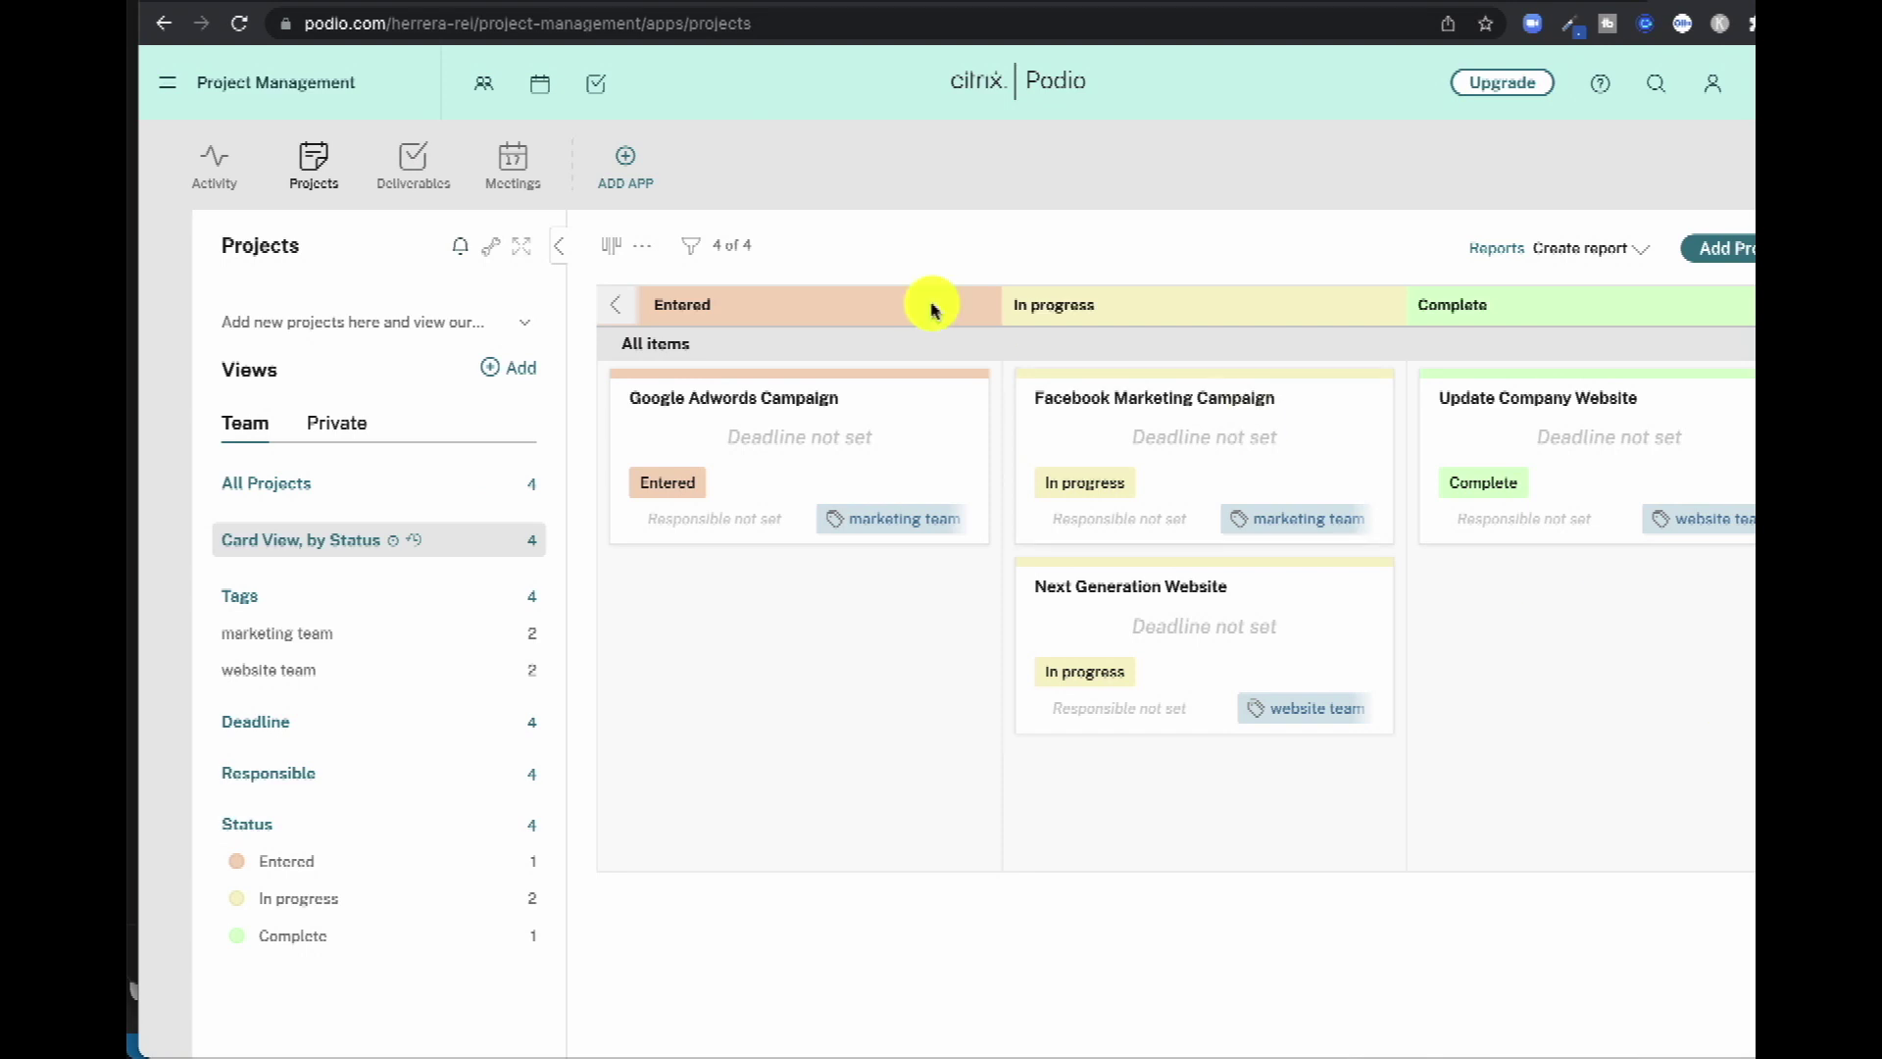
- Look through the organization's full list of workspaces, including the additional ones, and close the list
click(162, 82)
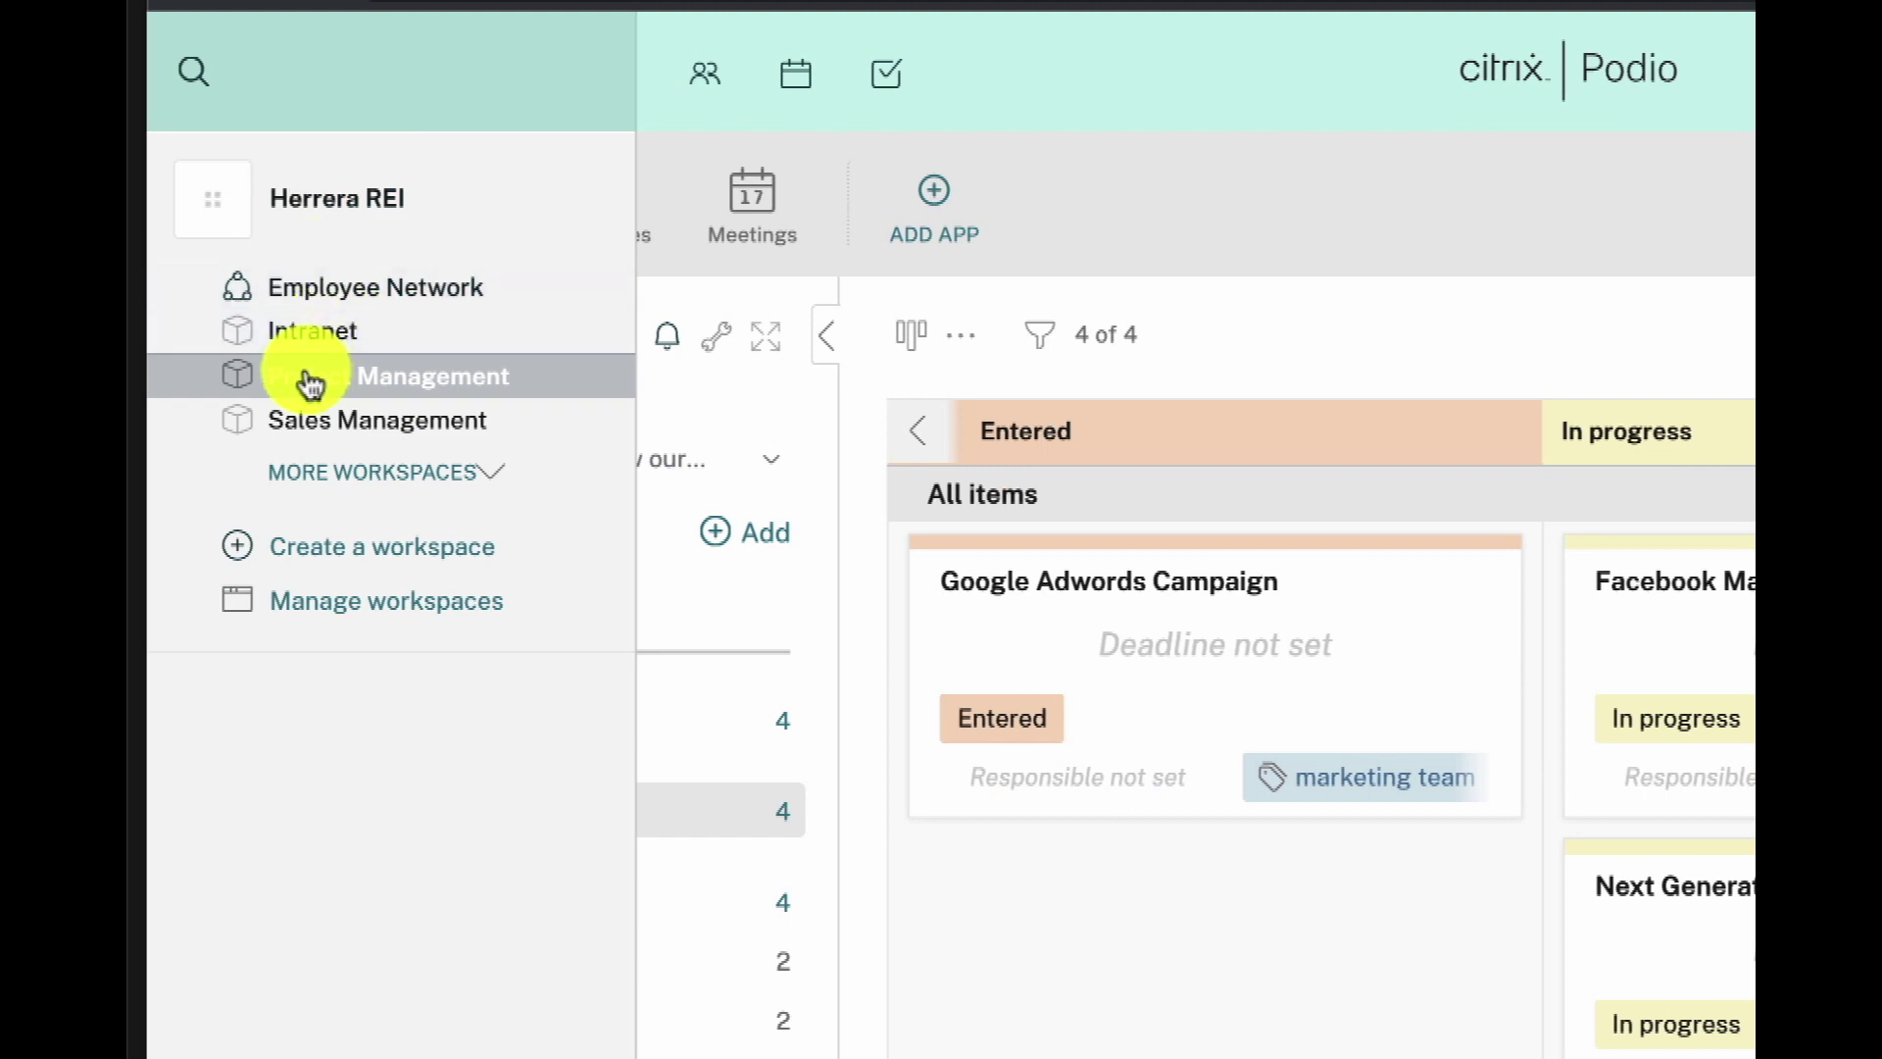
click(321, 474)
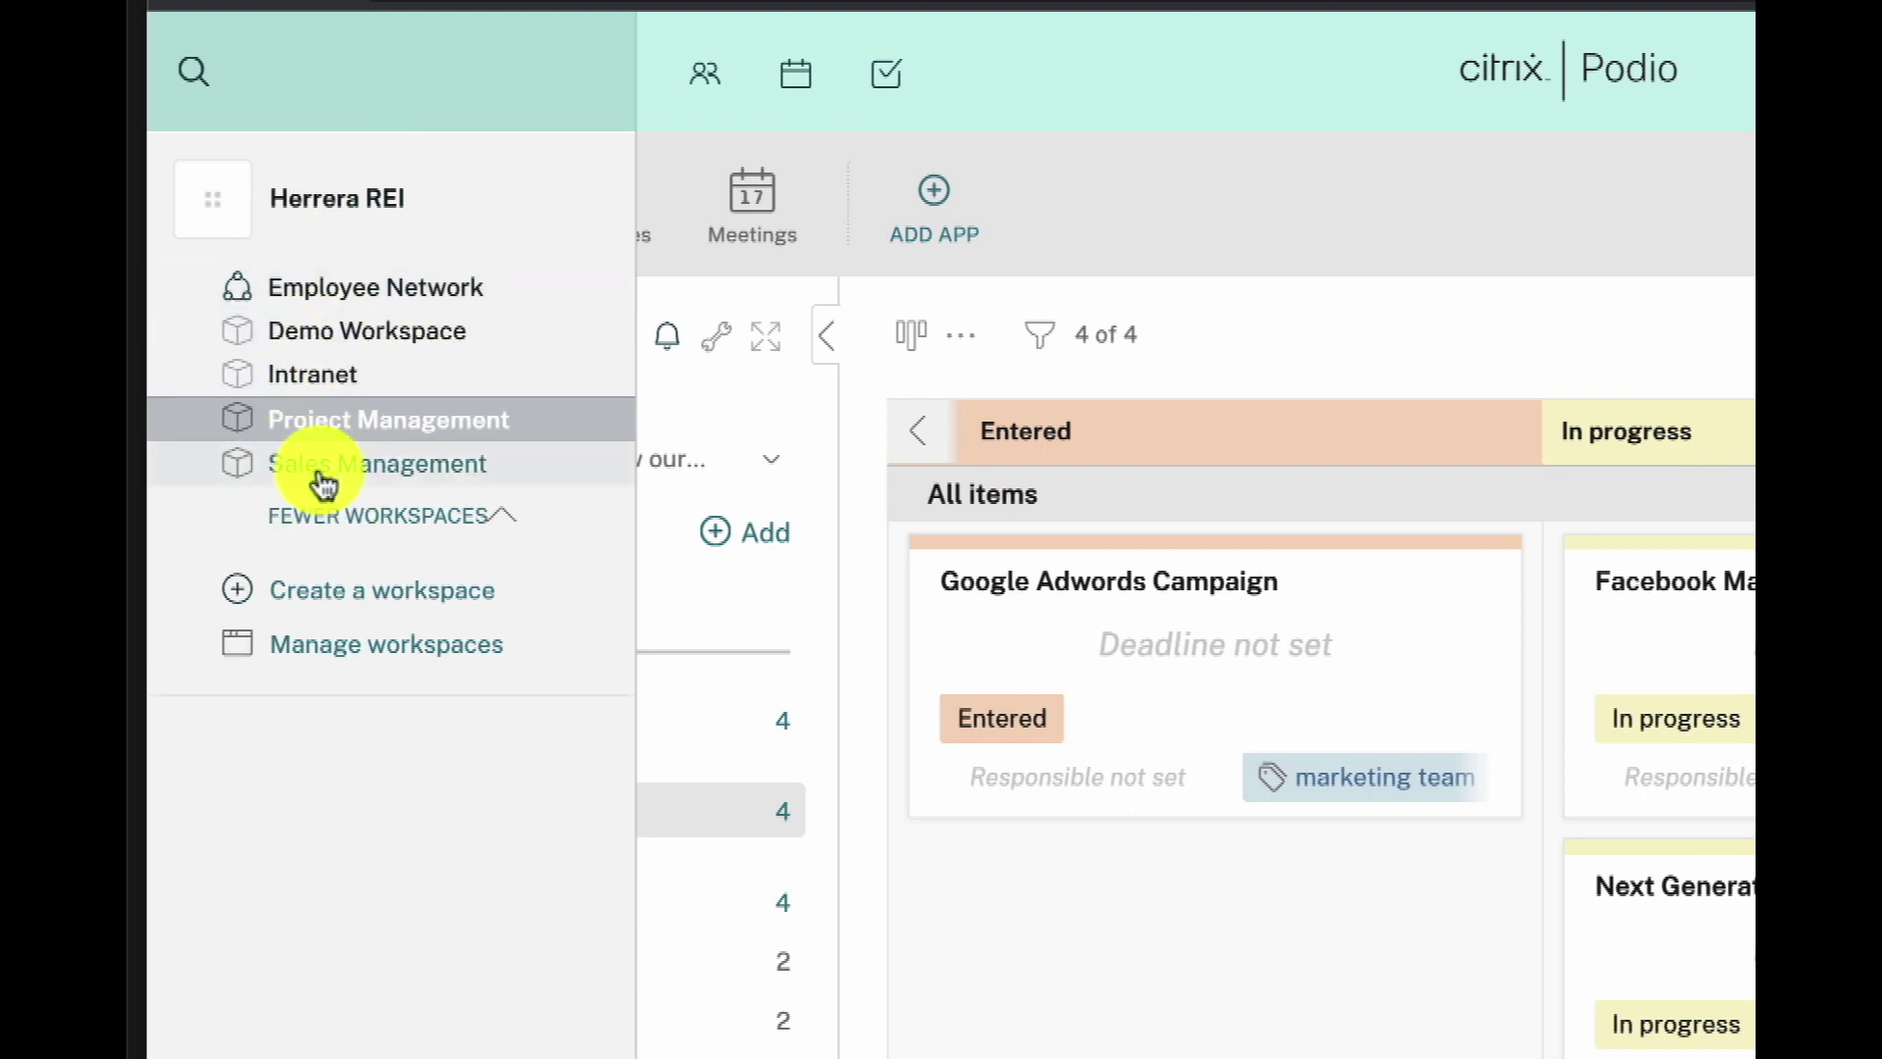
click(1170, 182)
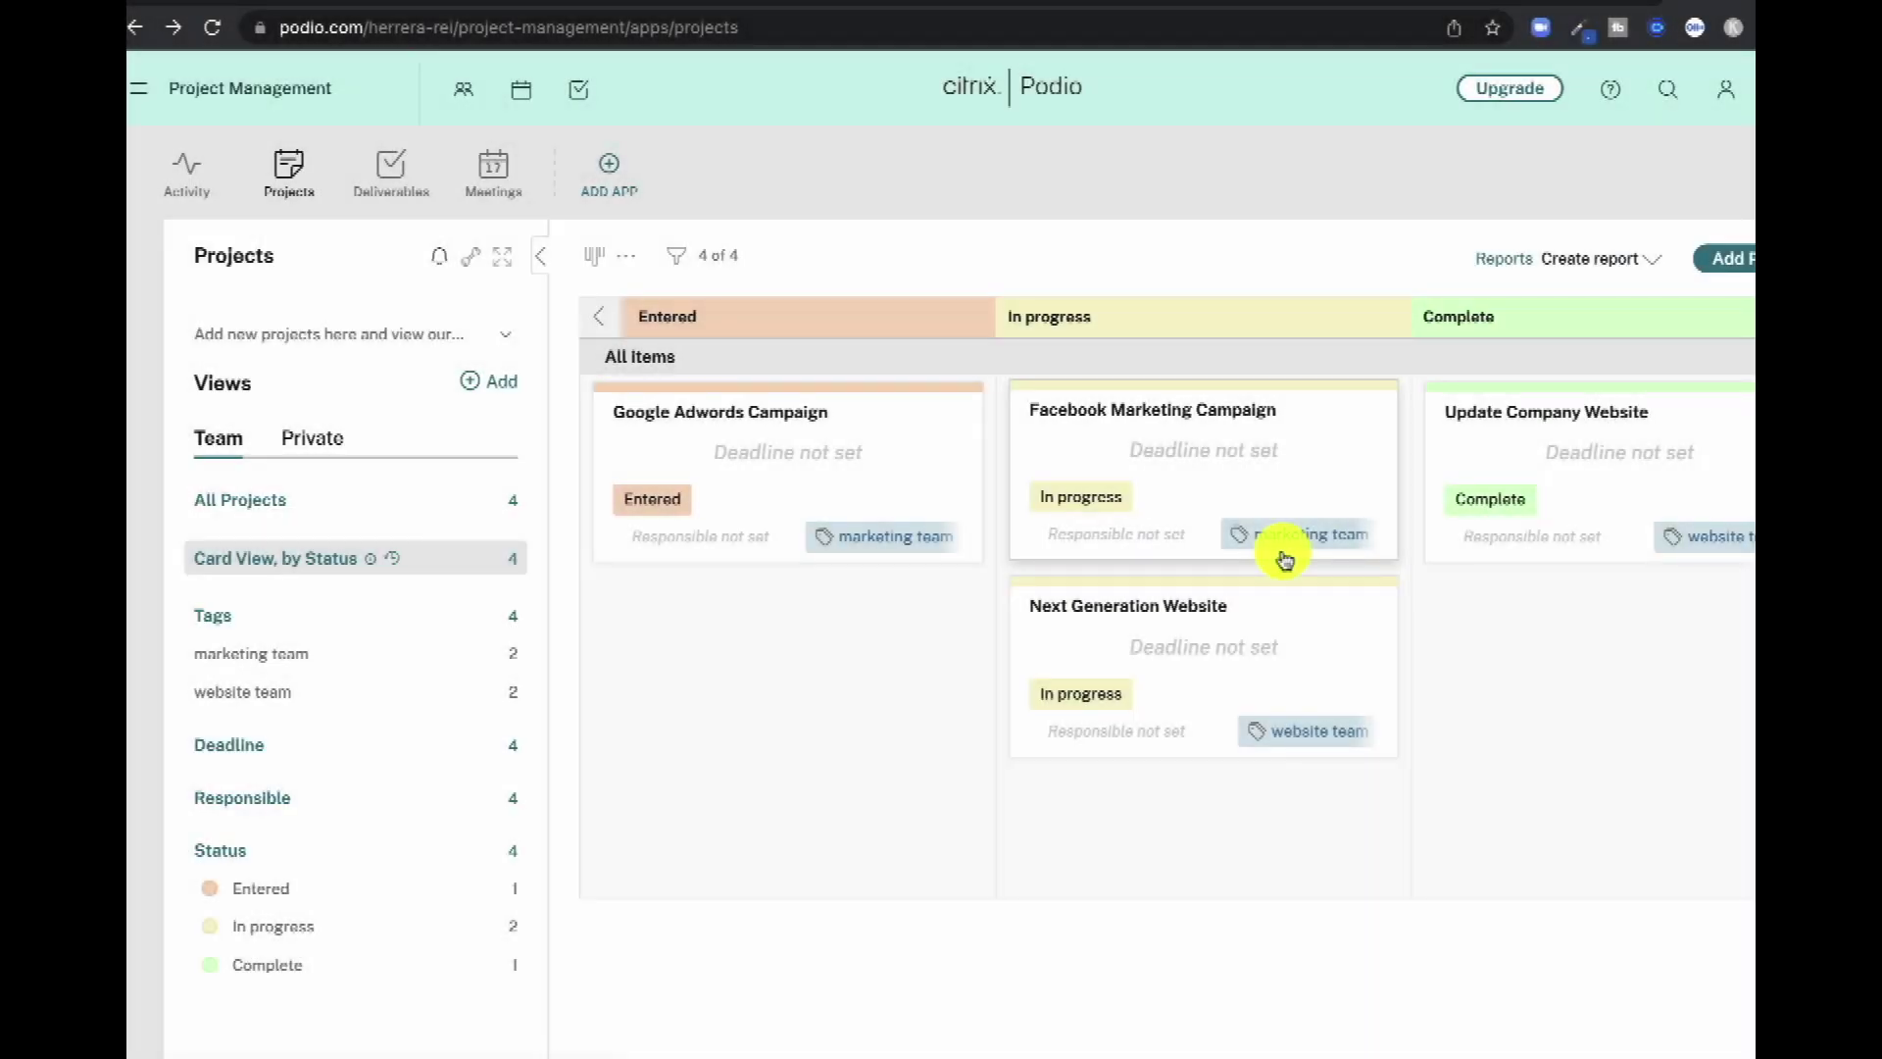
- Start adding an app from the App Market and show the Real Estate & Property category
click(608, 186)
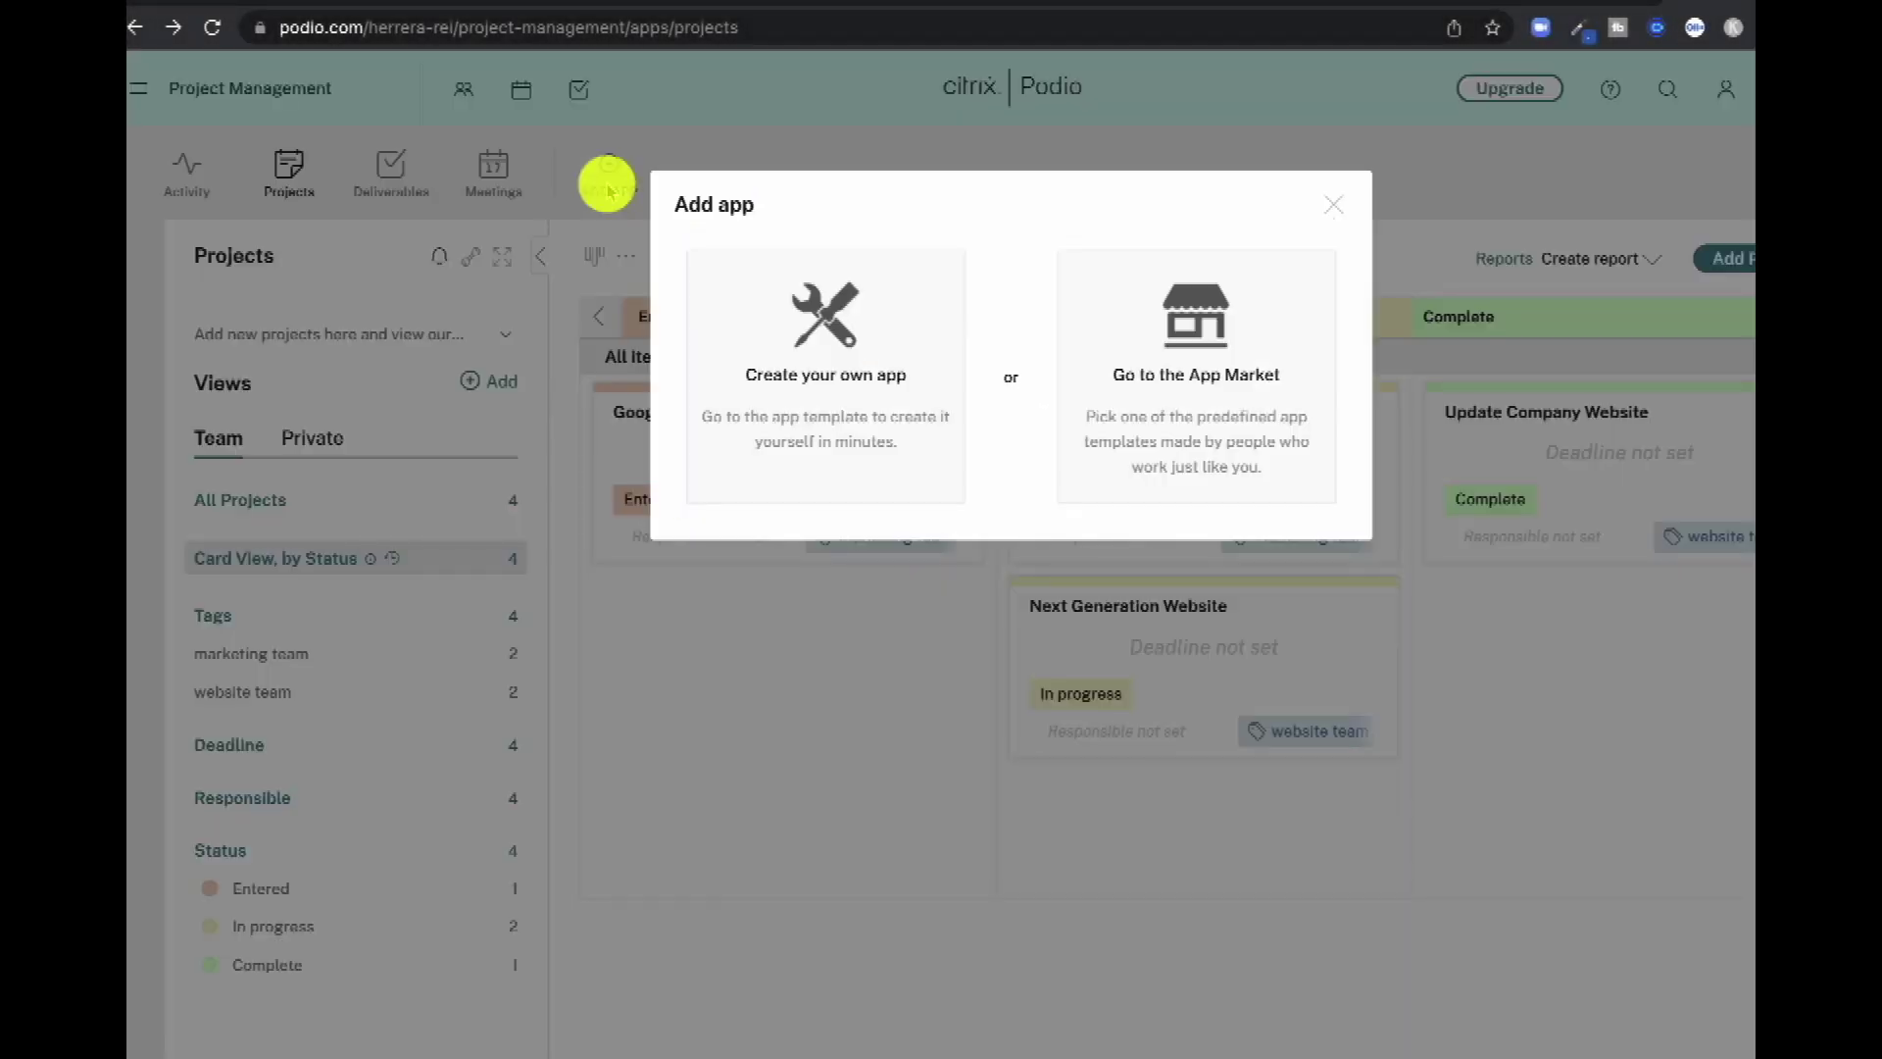
click(1114, 467)
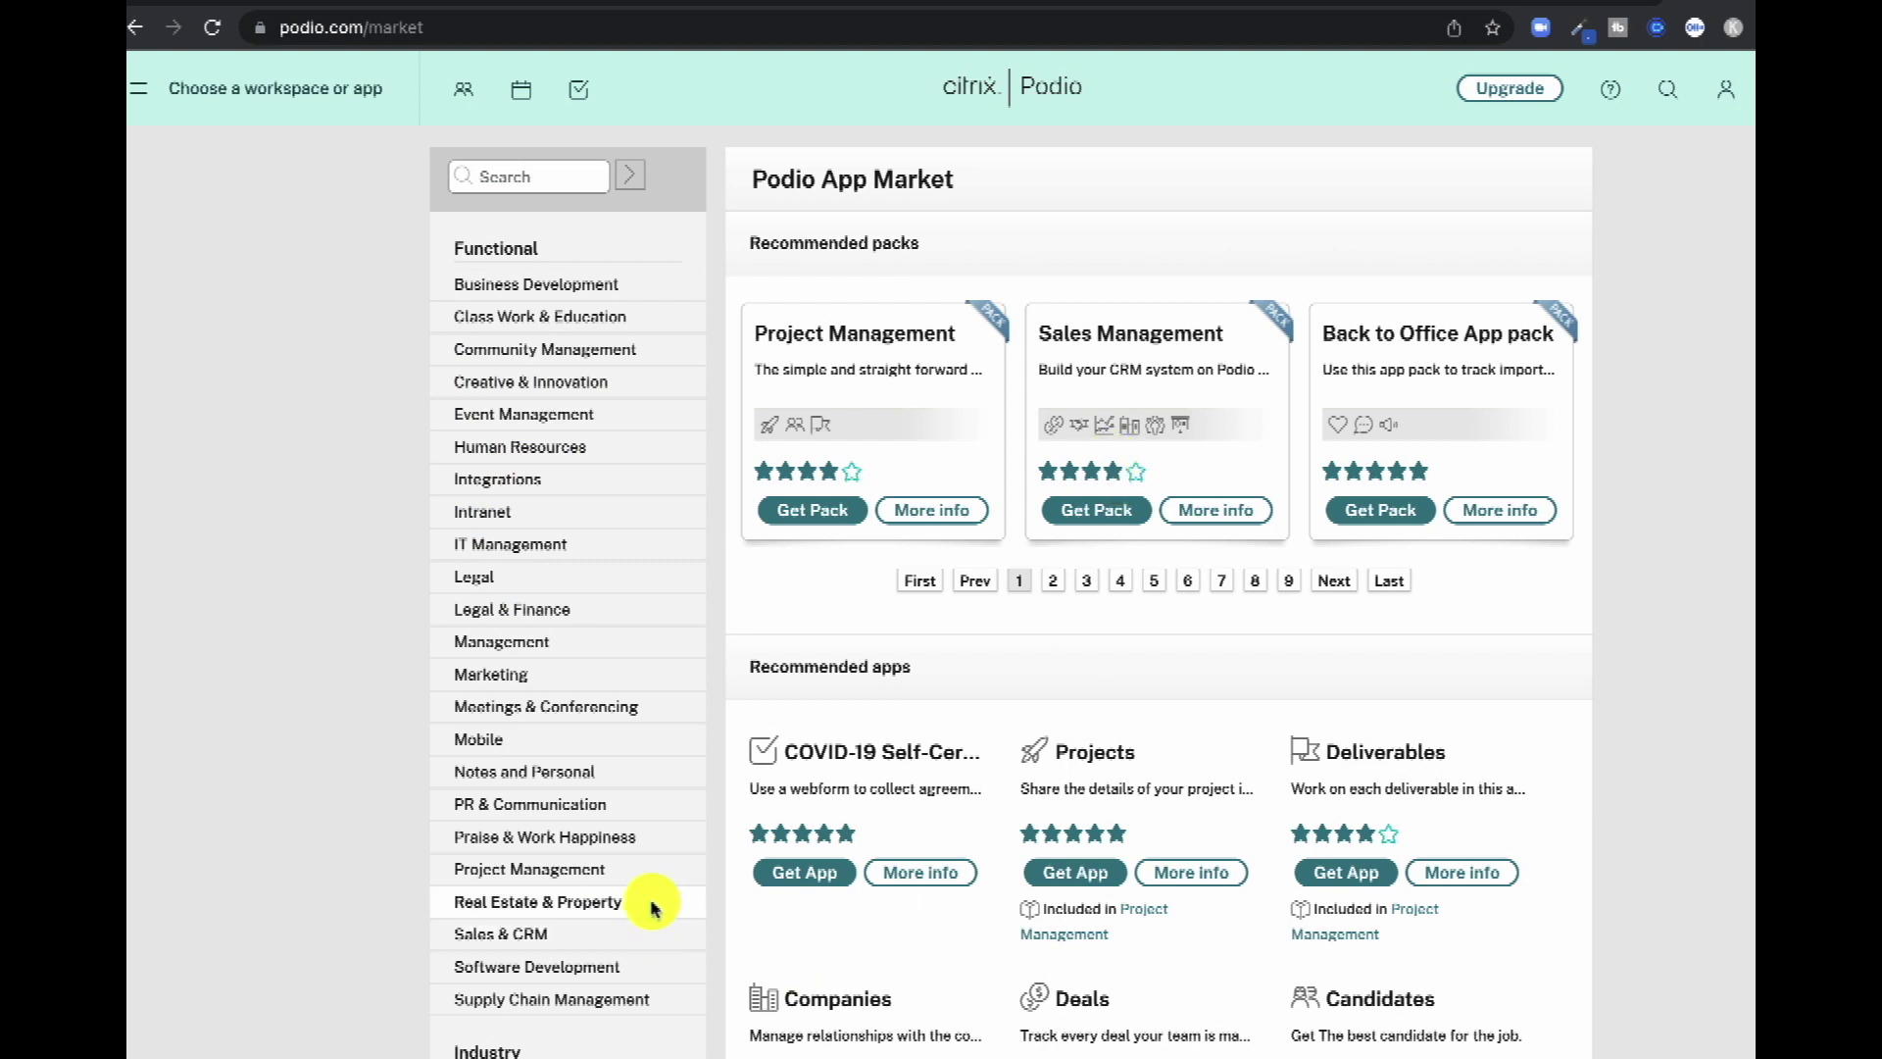
click(609, 906)
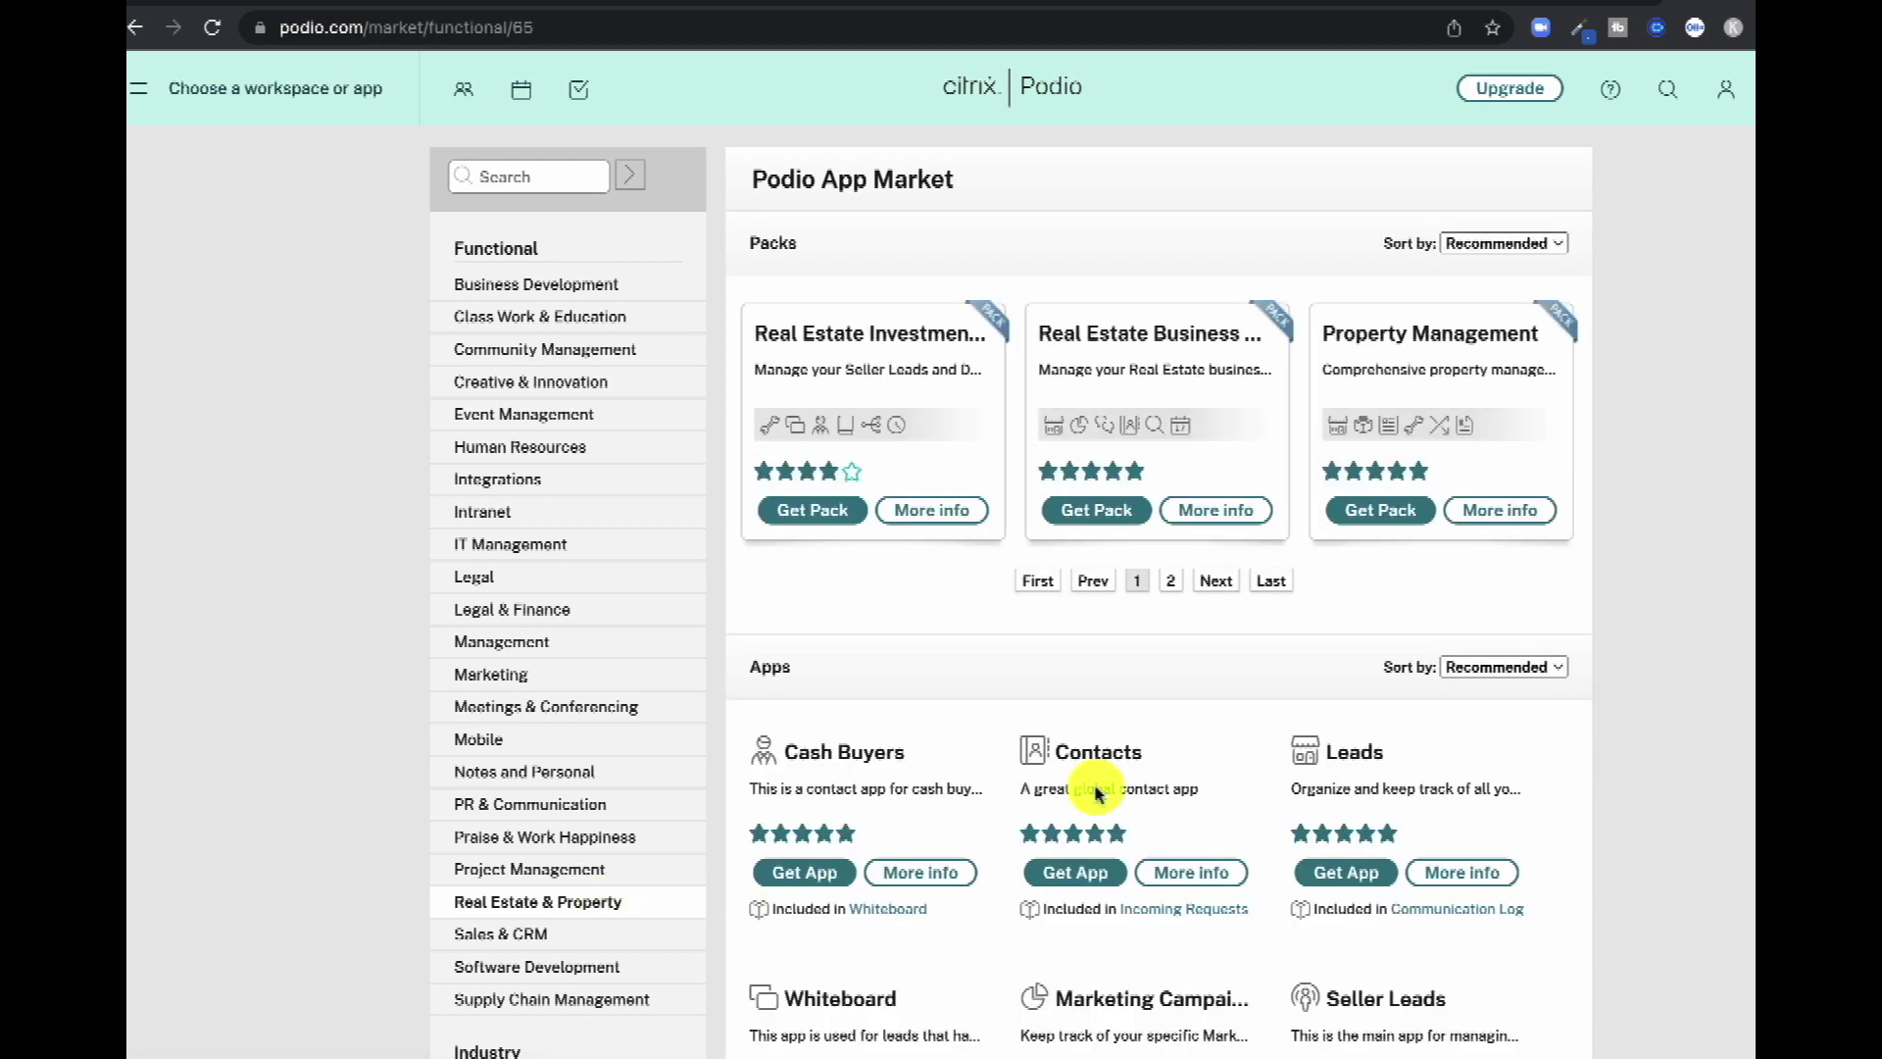
- Open the details of the Real Estate Investment Pack and read its description and requirements through to the included apps
click(935, 517)
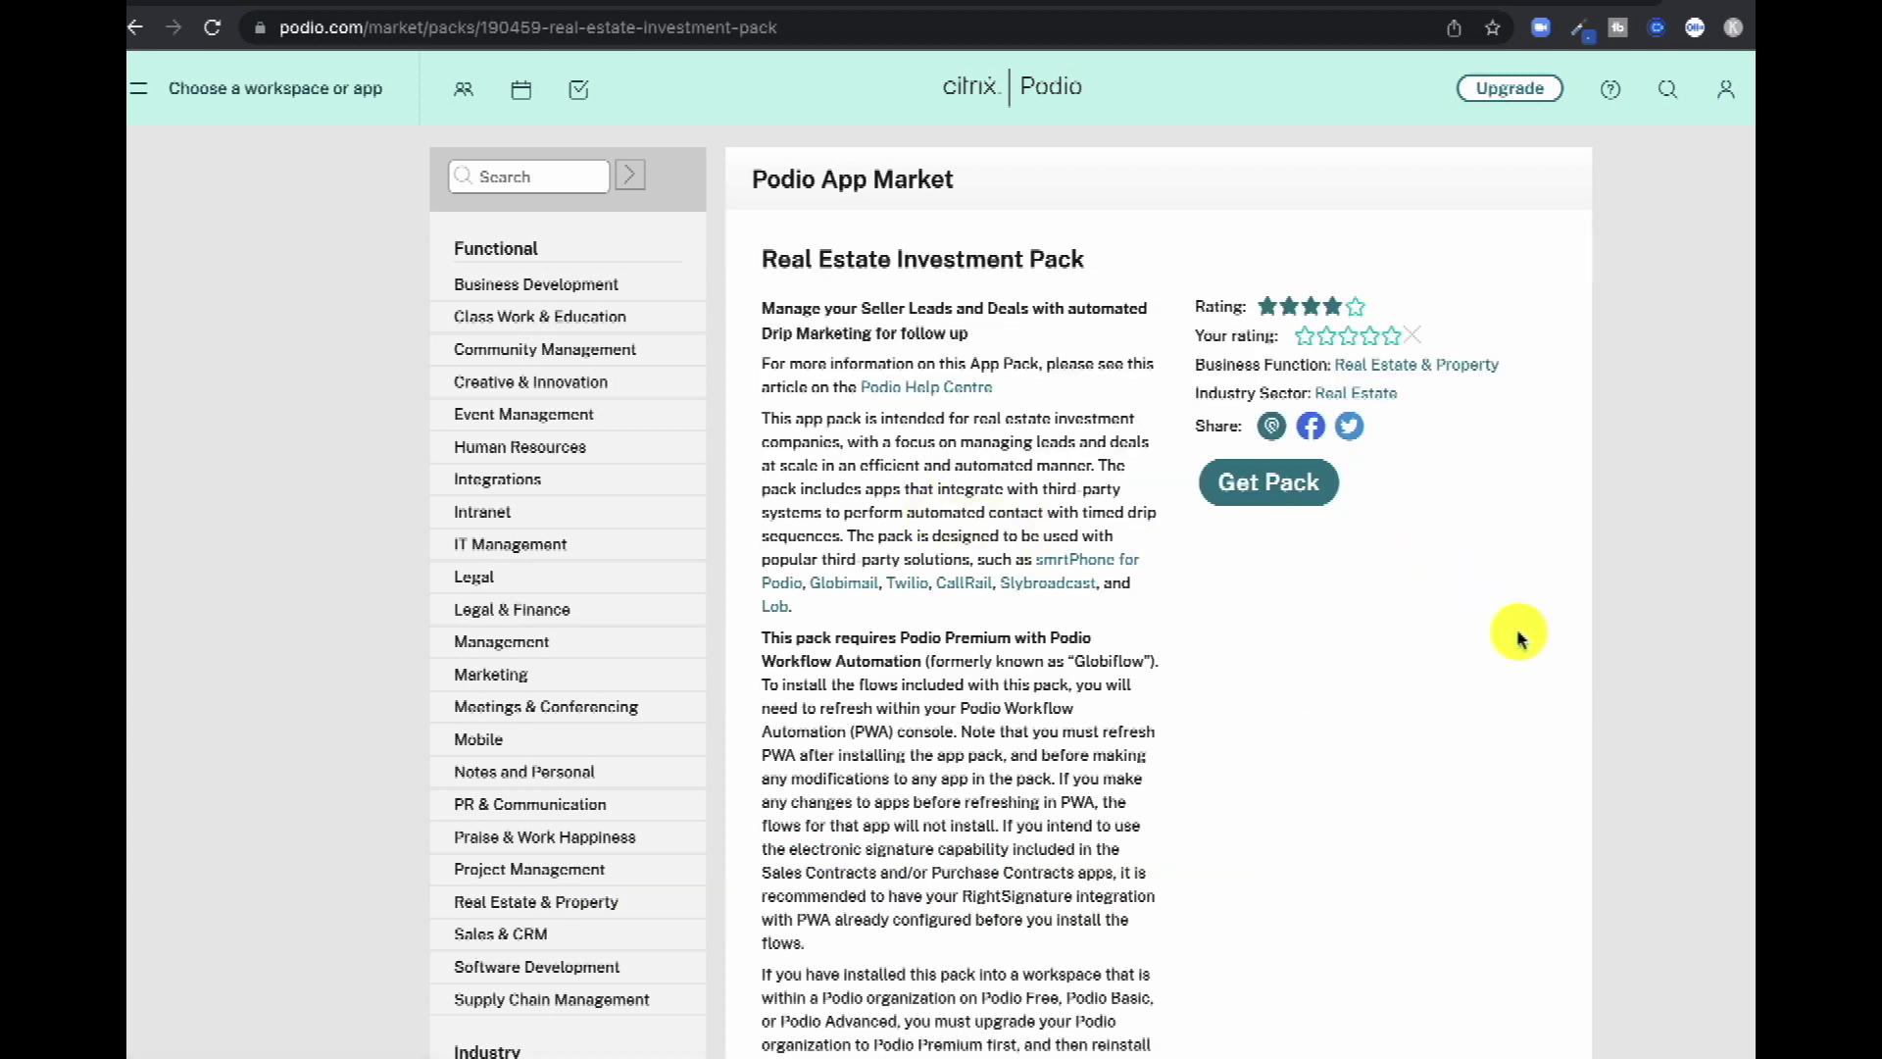
scroll(1520, 642, down, 1)
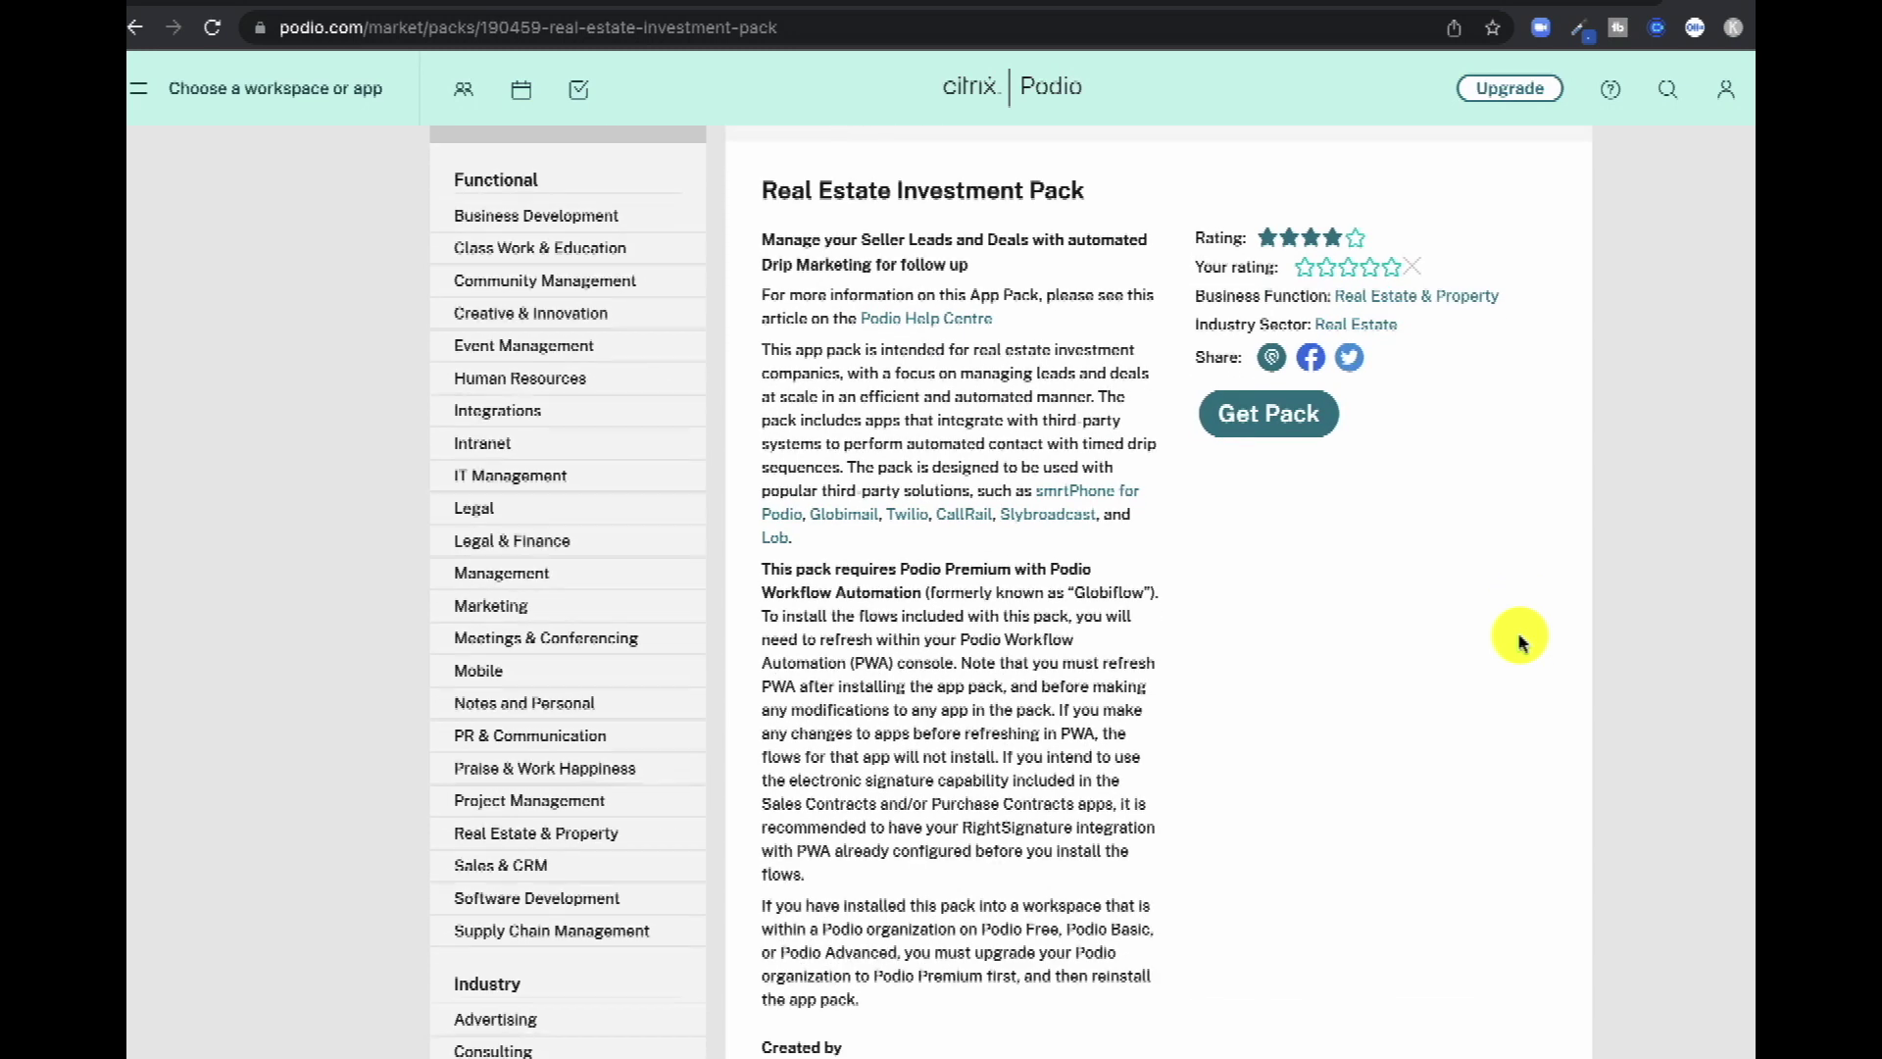
scroll(1520, 643, down, 8)
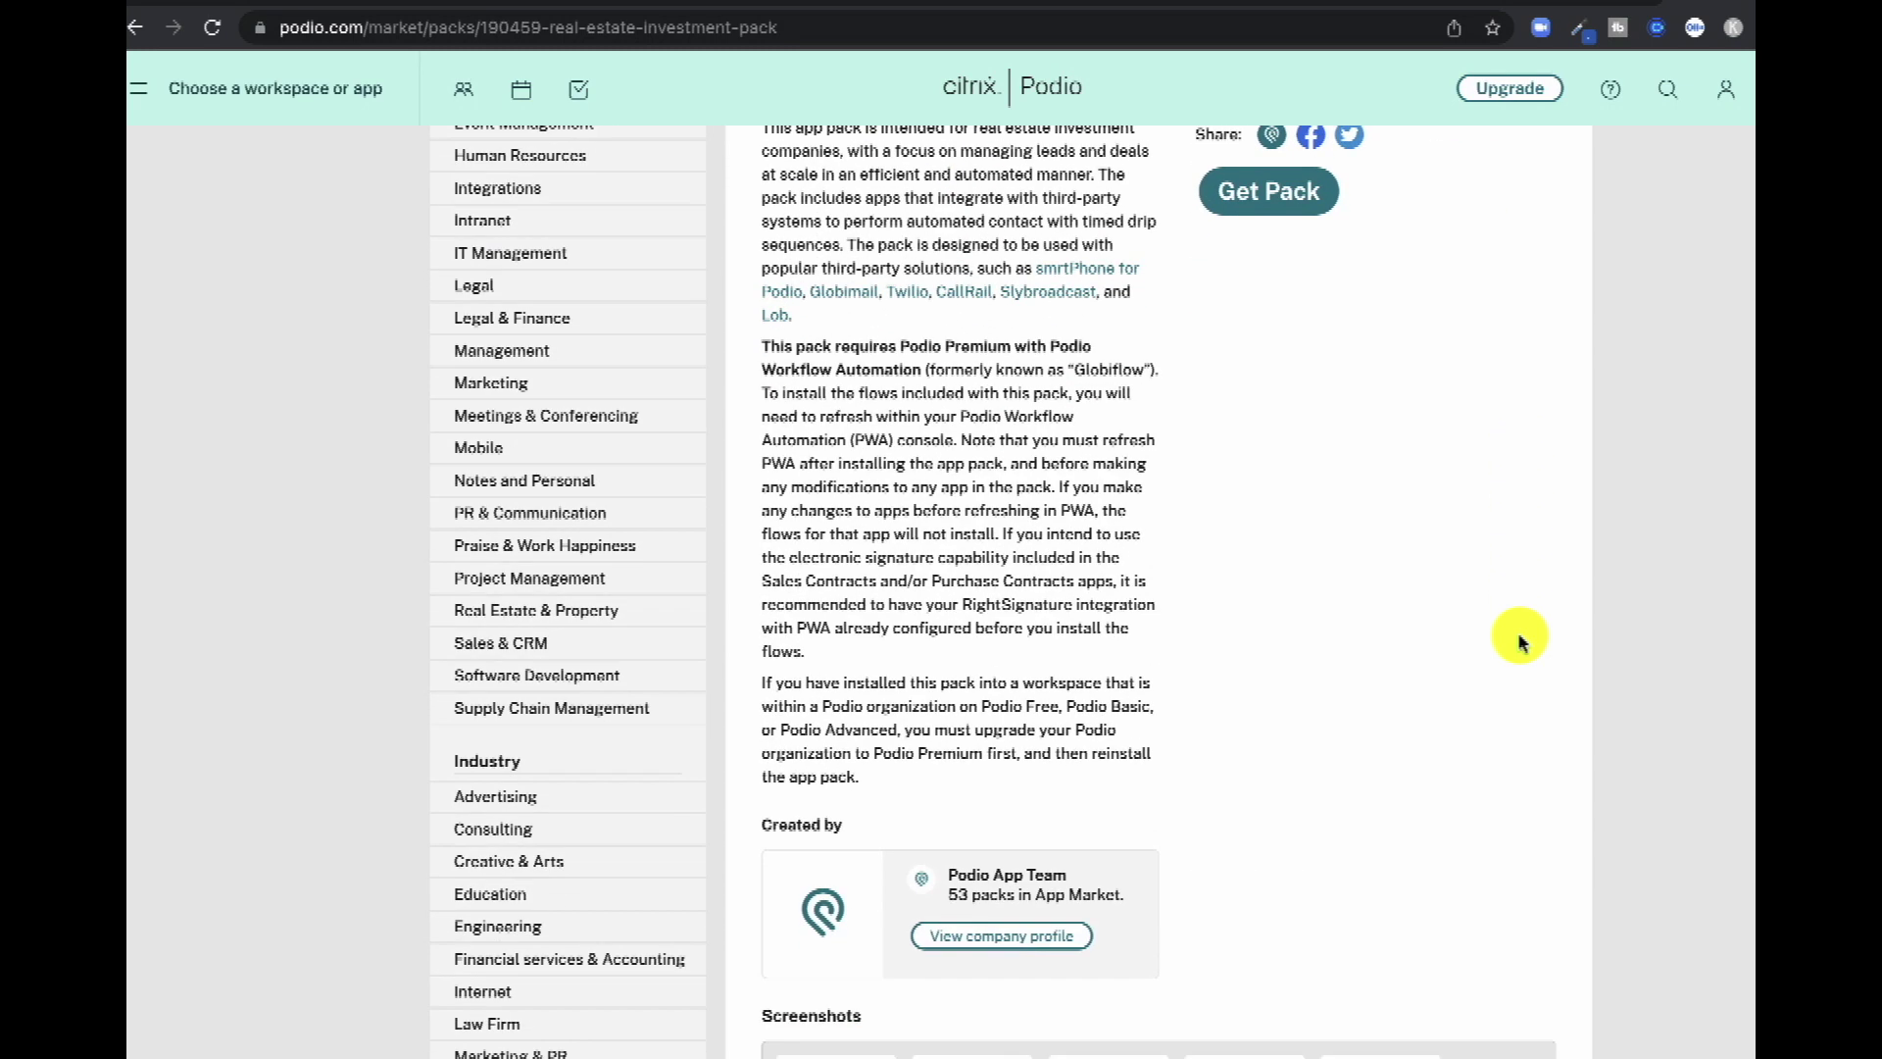
scroll(1520, 643, down, 3)
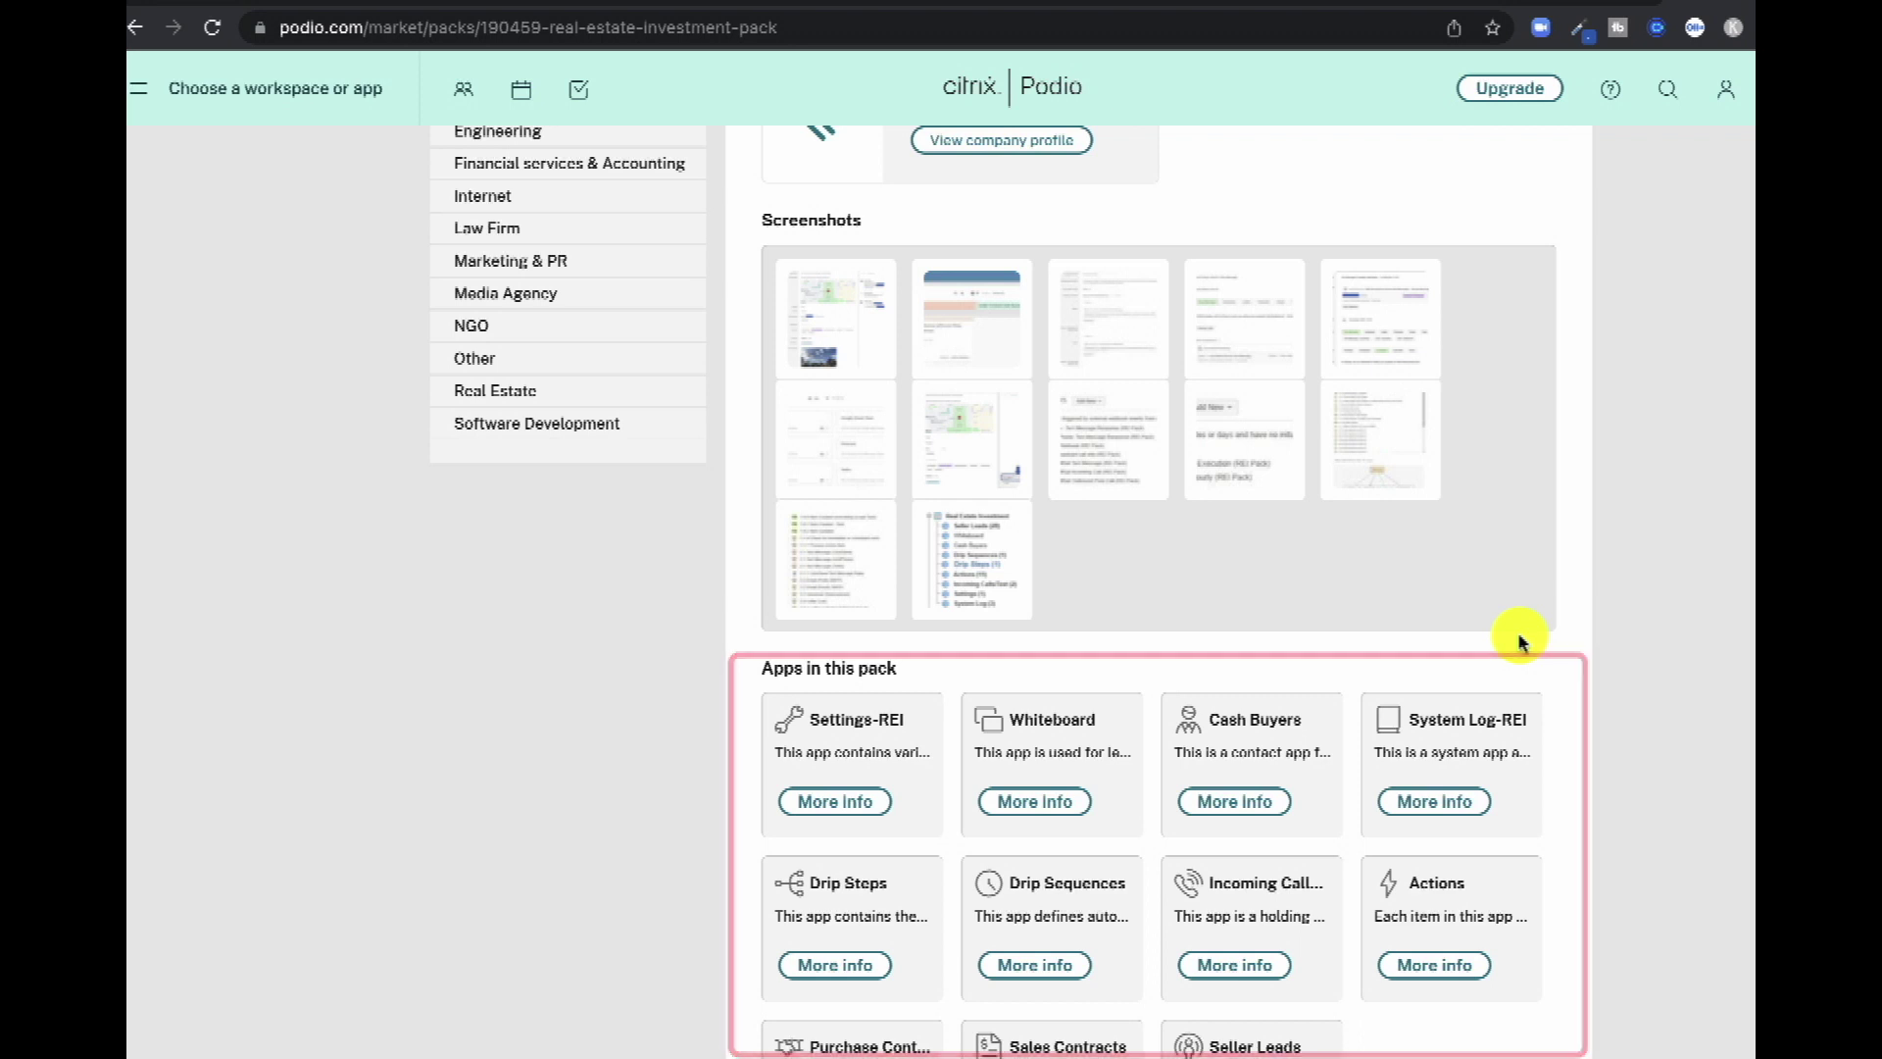
- Examine the Real Estate Investment Pack's screenshots one after another, starting with the seller lead example
click(844, 334)
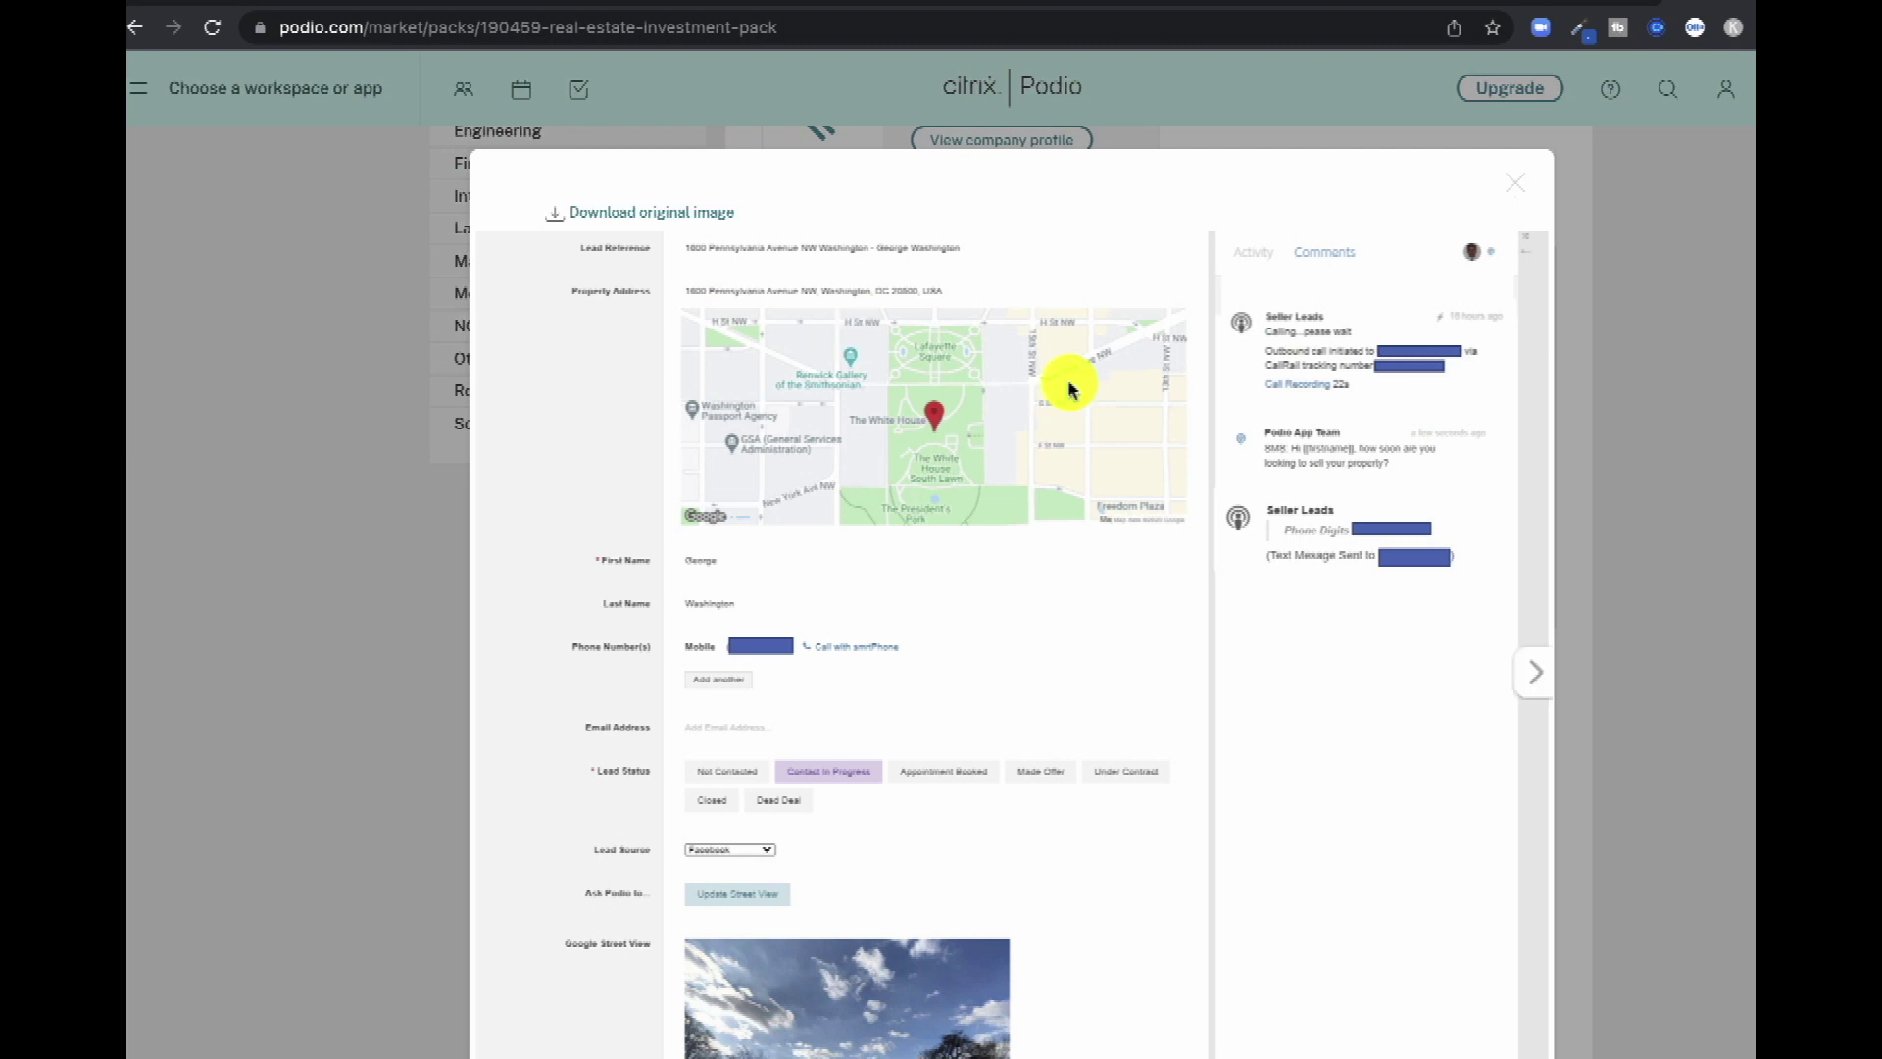
scroll(1711, 557, down, 1)
scroll(1712, 561, up, 1)
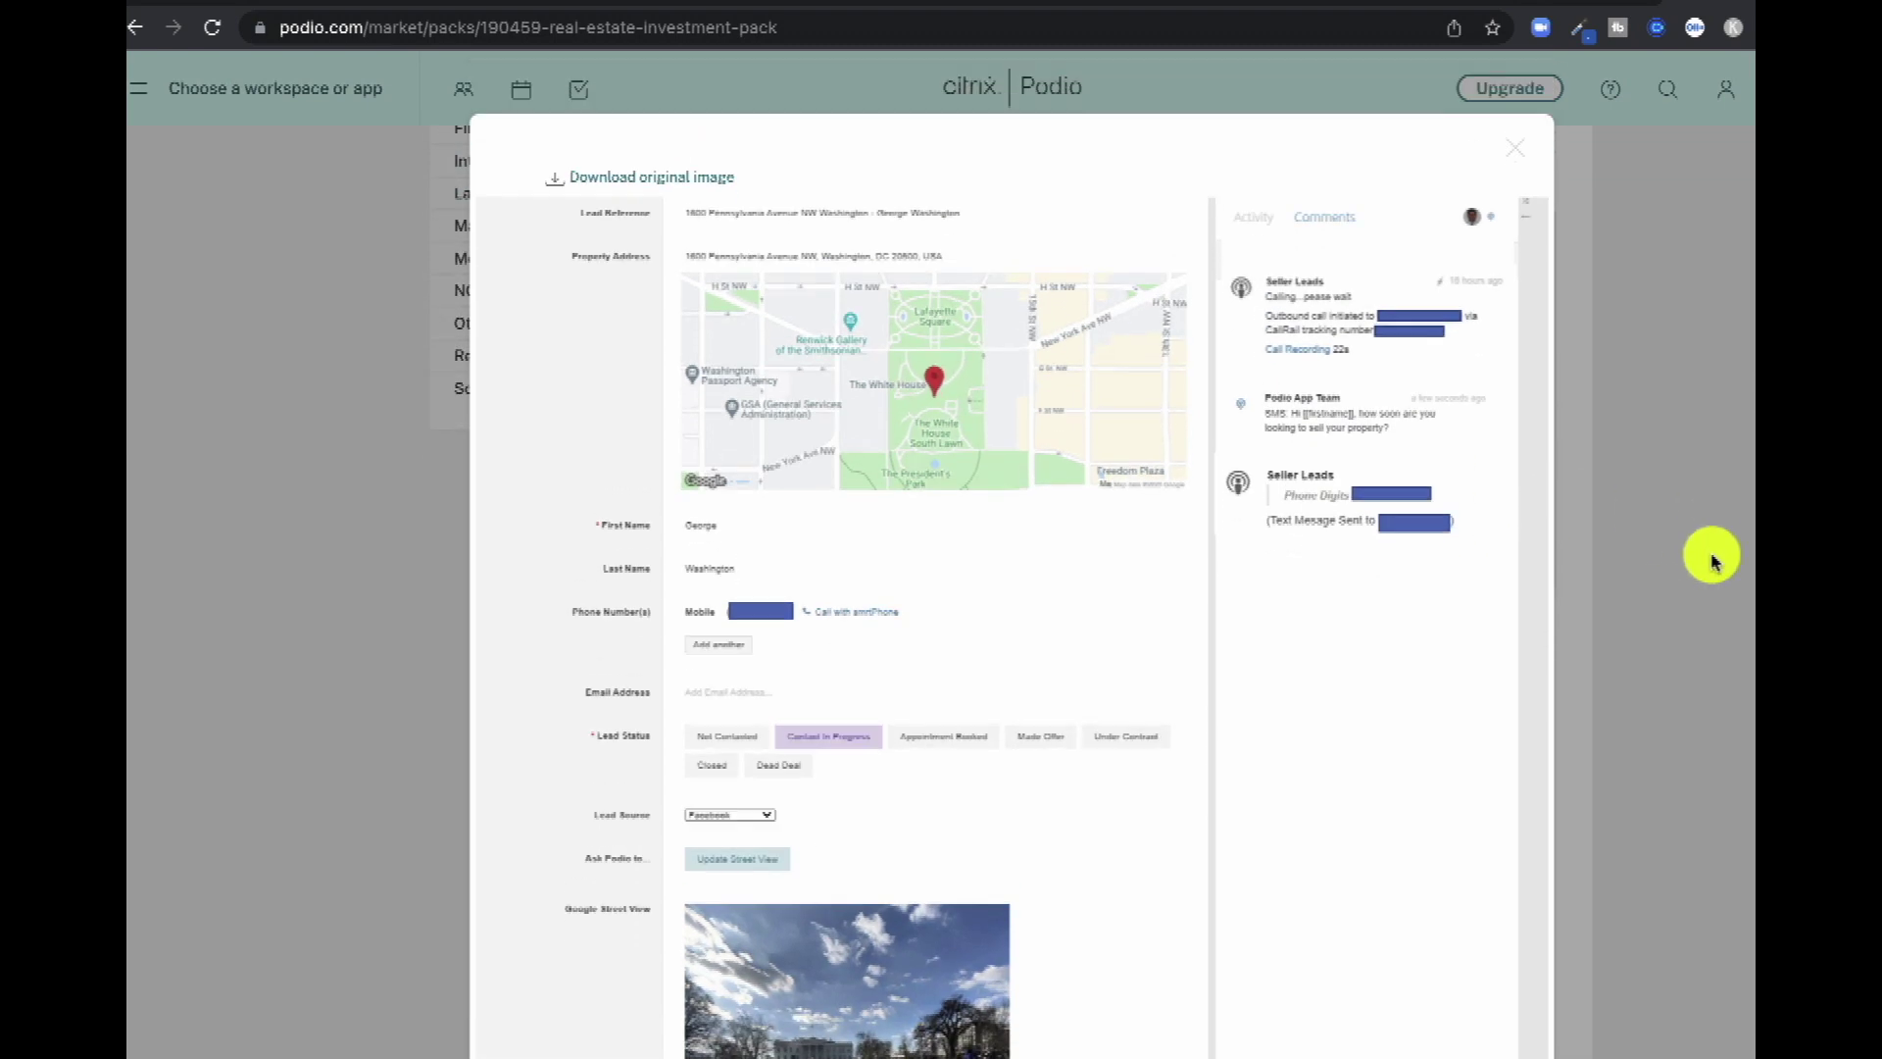
scroll(1712, 562, down, 1)
key(Right)
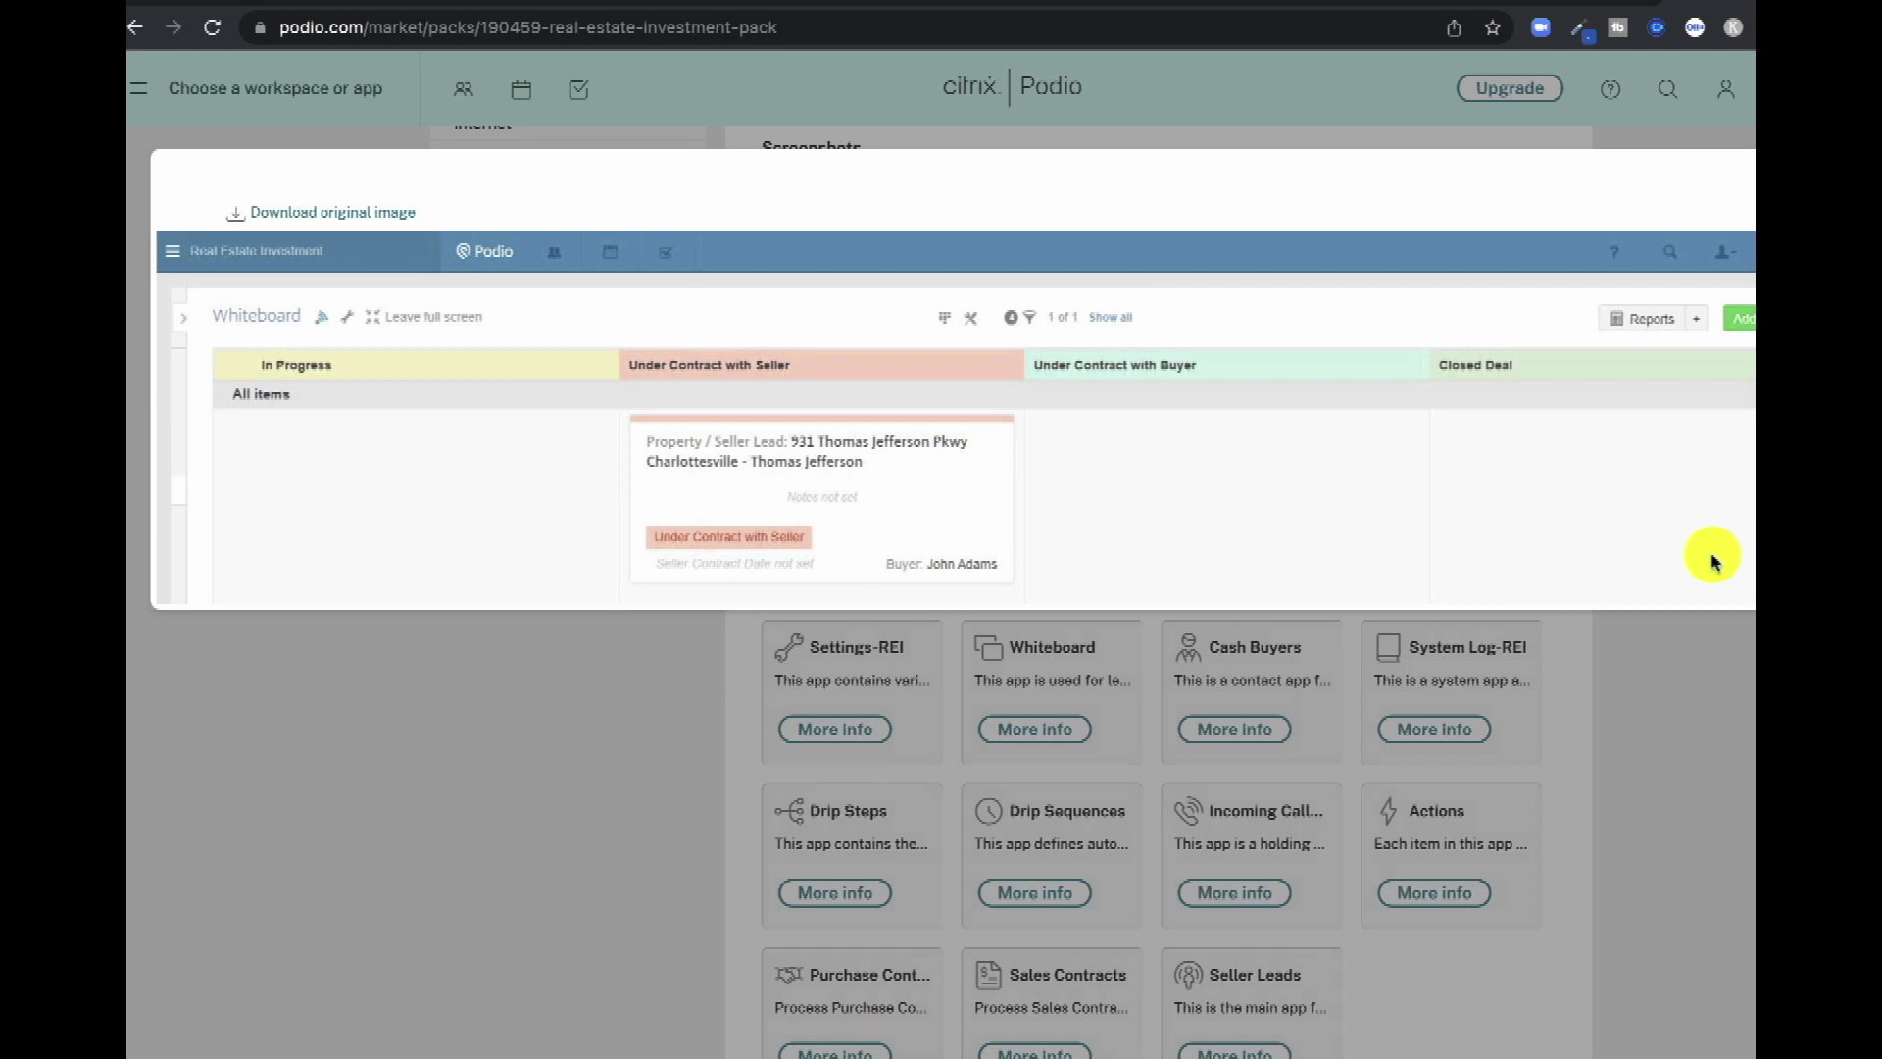
key(Right)
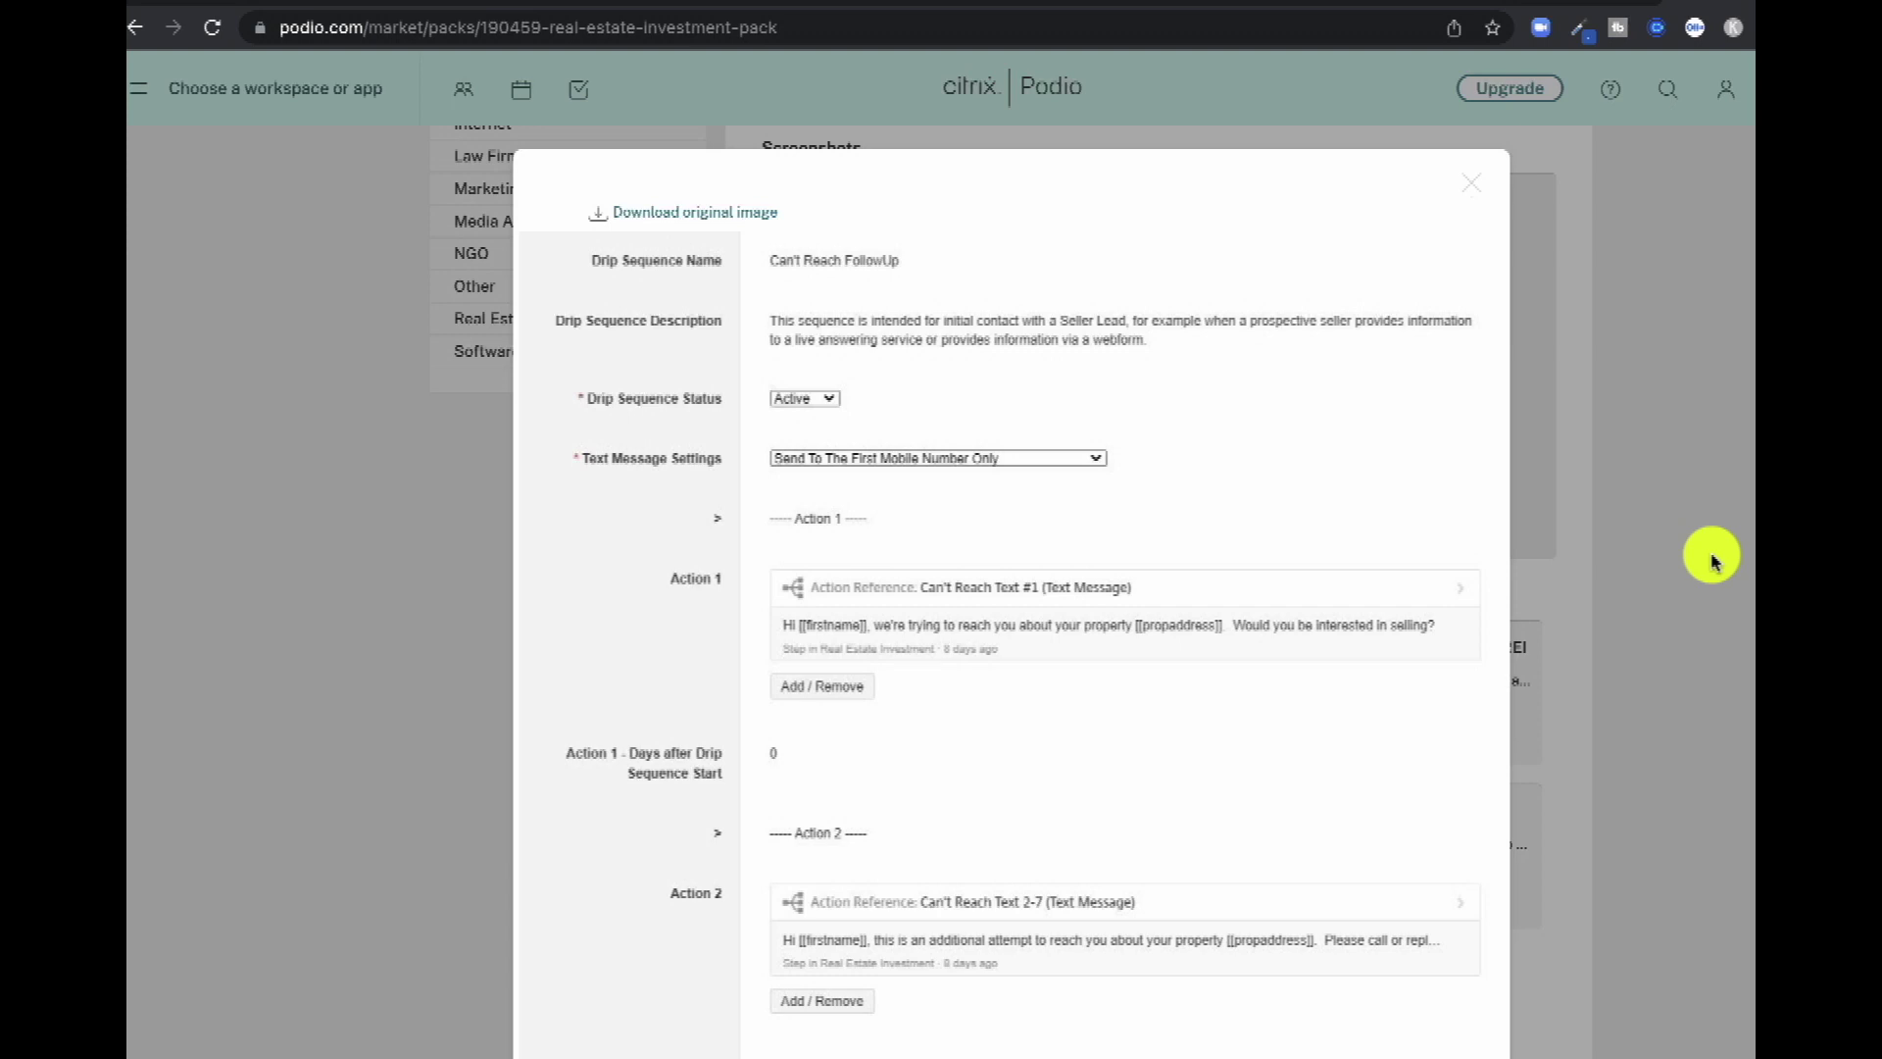
key(Right)
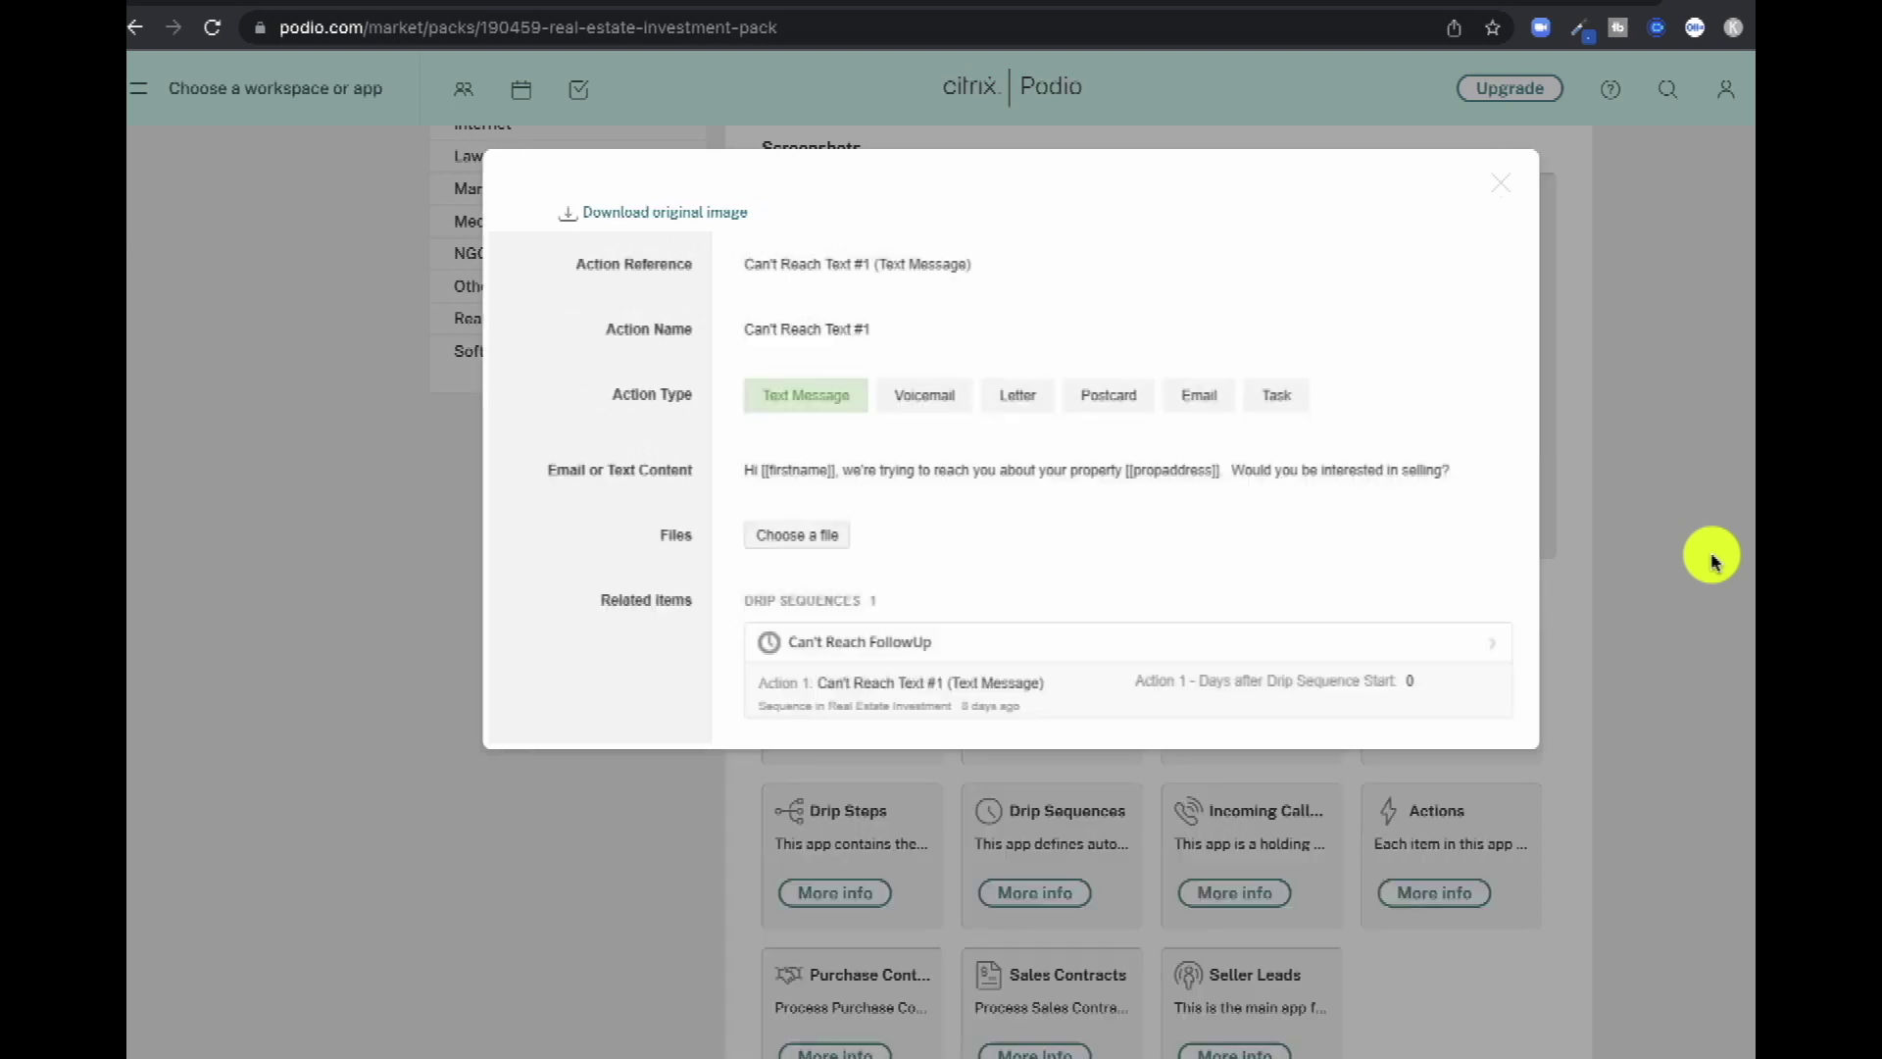
key(Right)
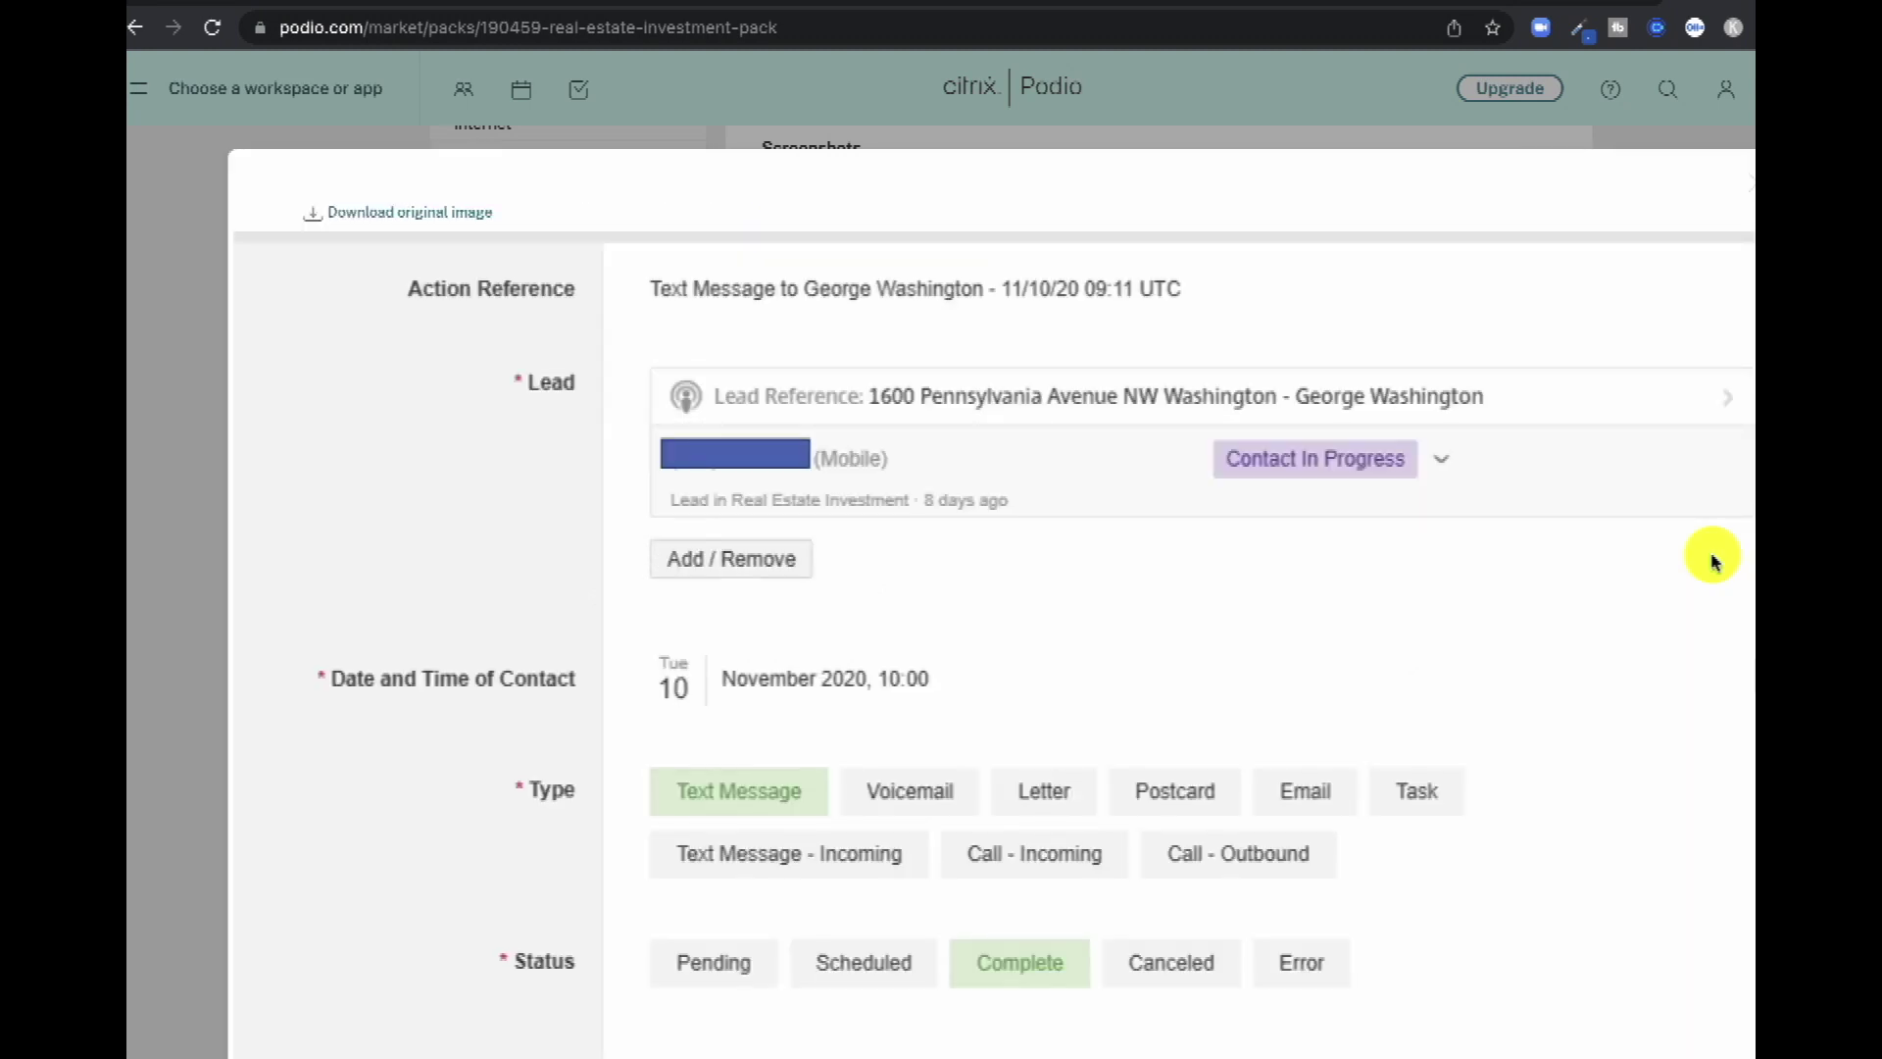
key(Right)
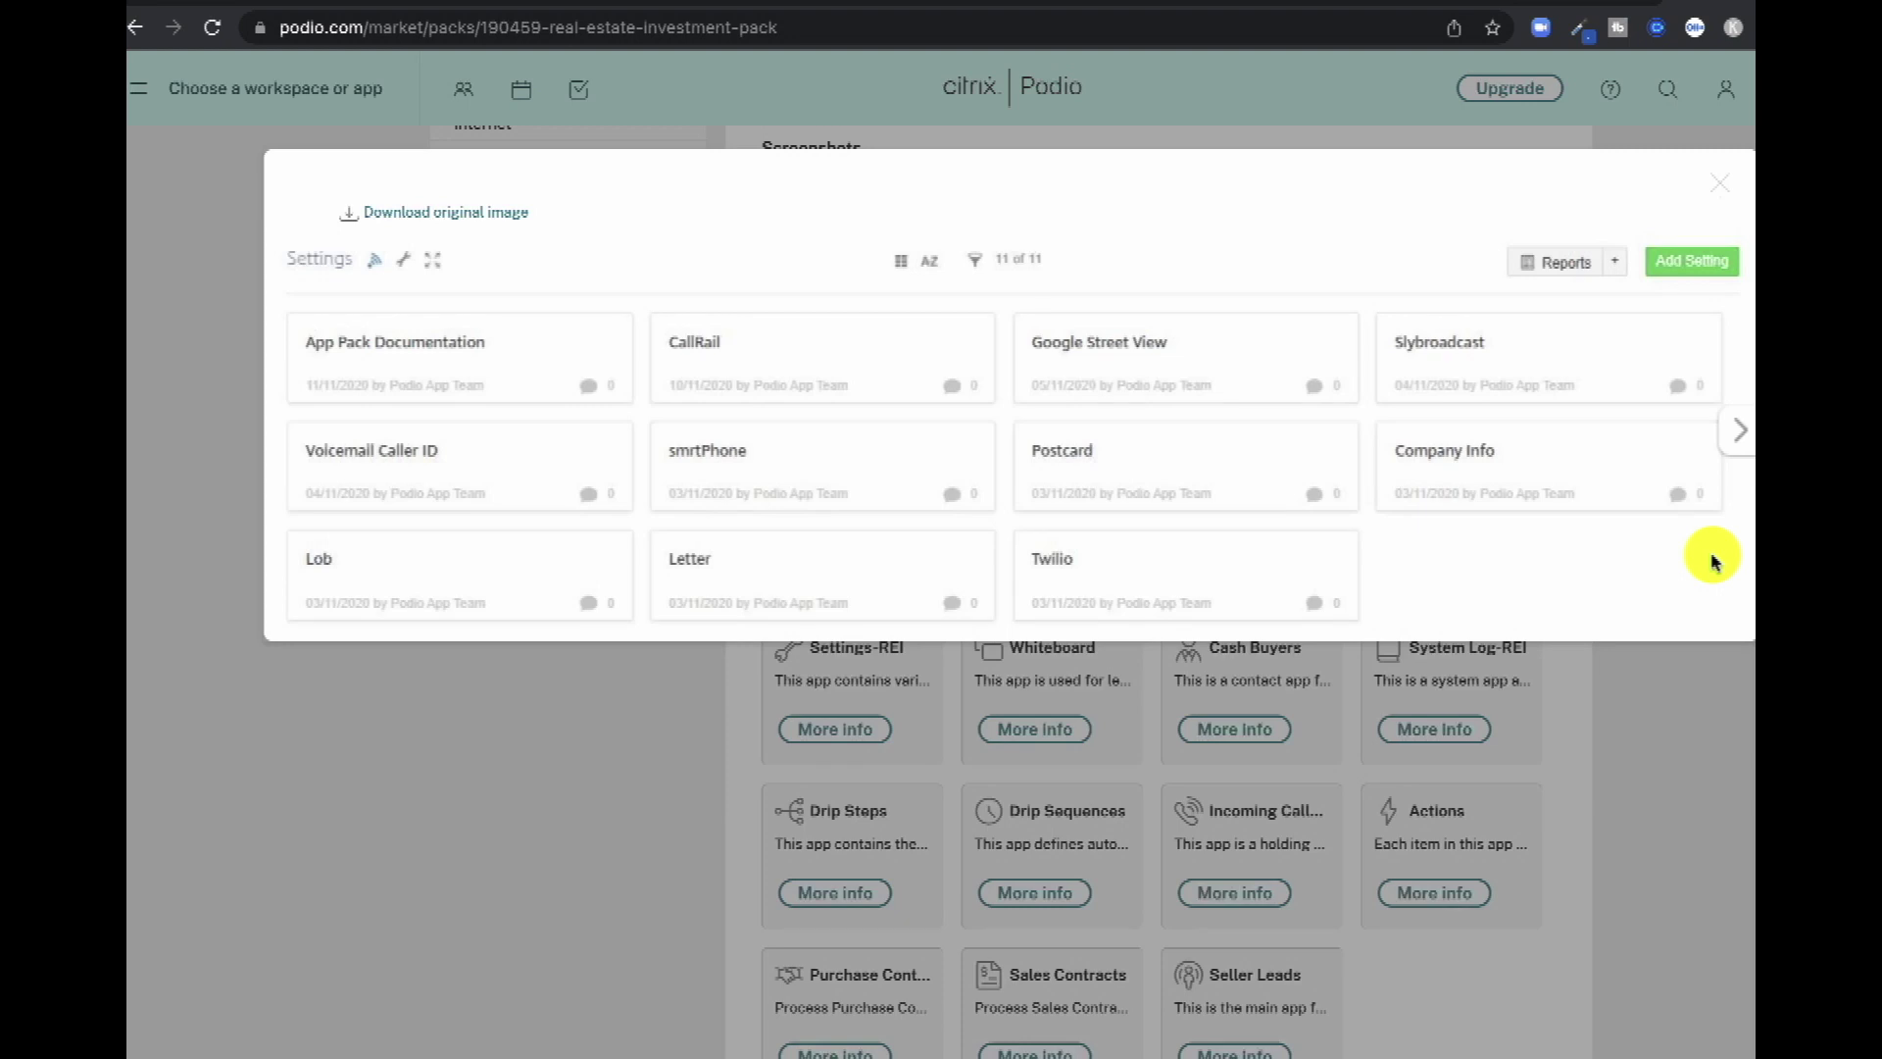
- Examine the pack's remaining screenshots, from the seller lead text message example through the automation flow lists, and close the viewer
key(Right)
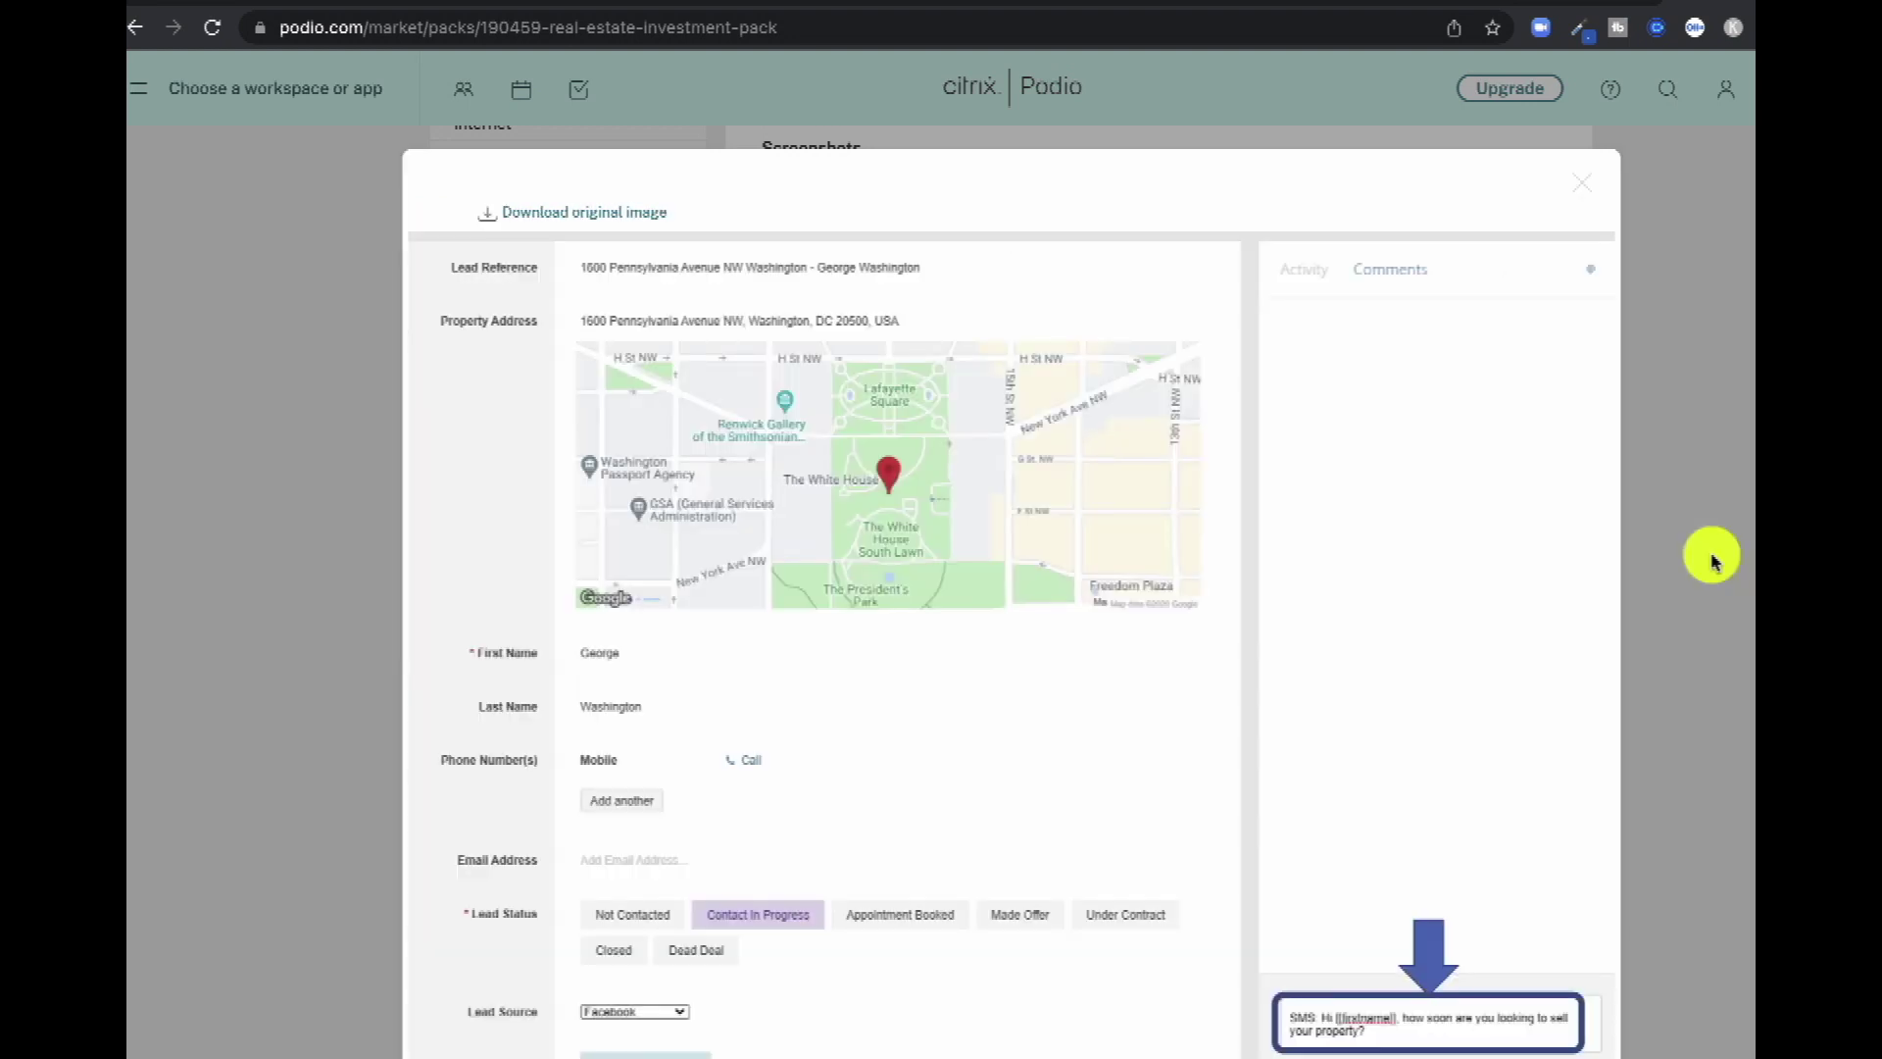
key(Right)
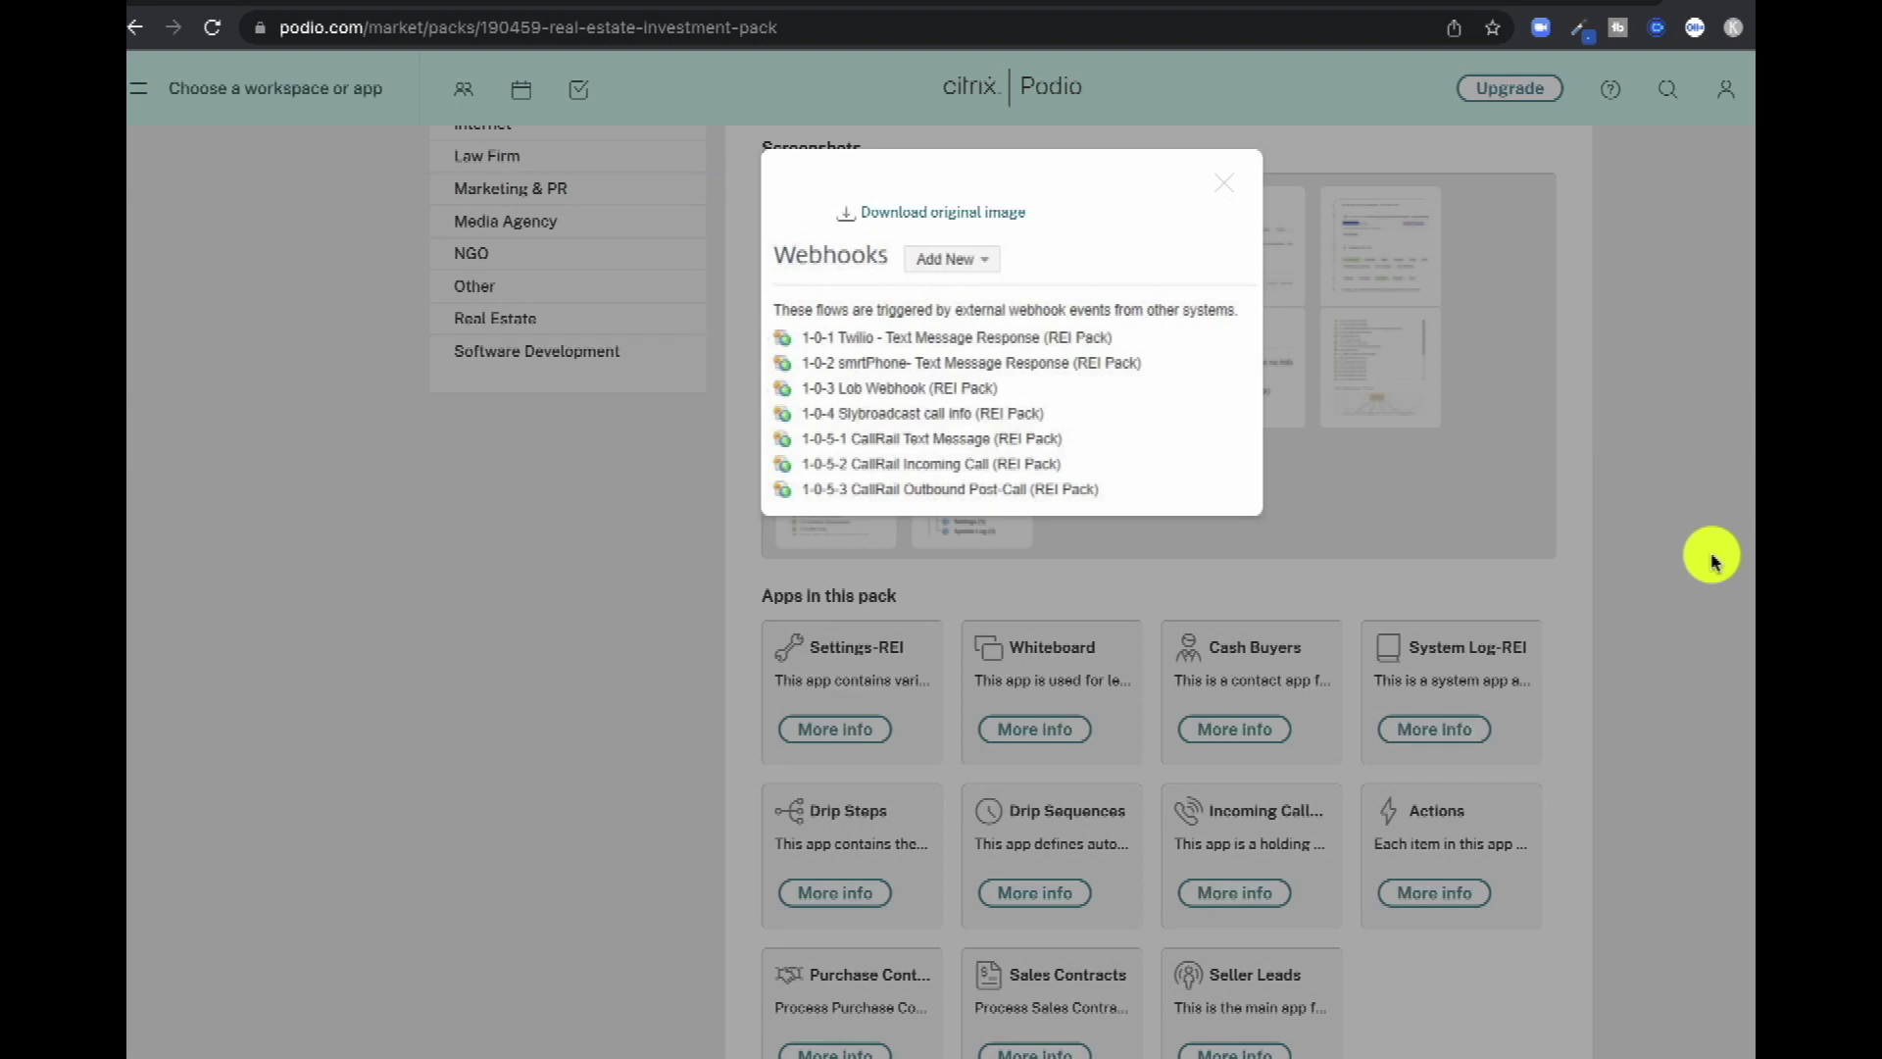
key(Right)
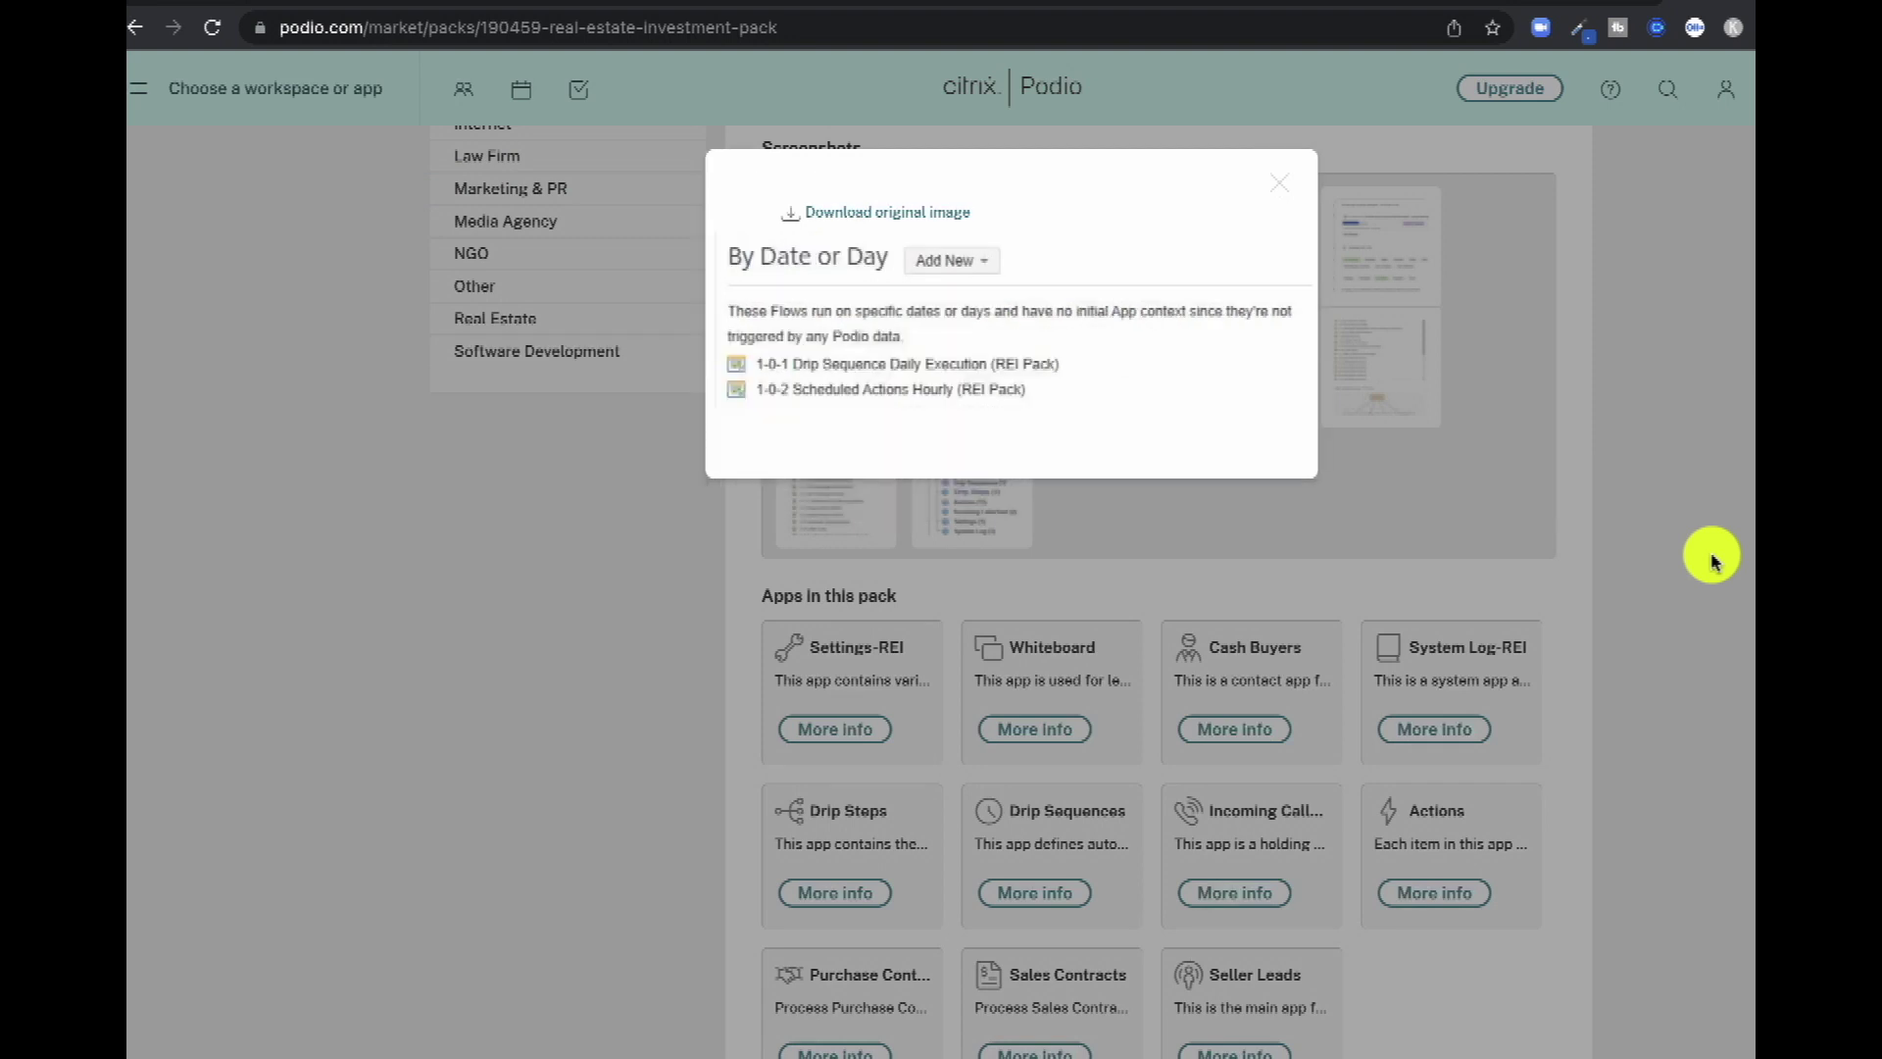
key(Right)
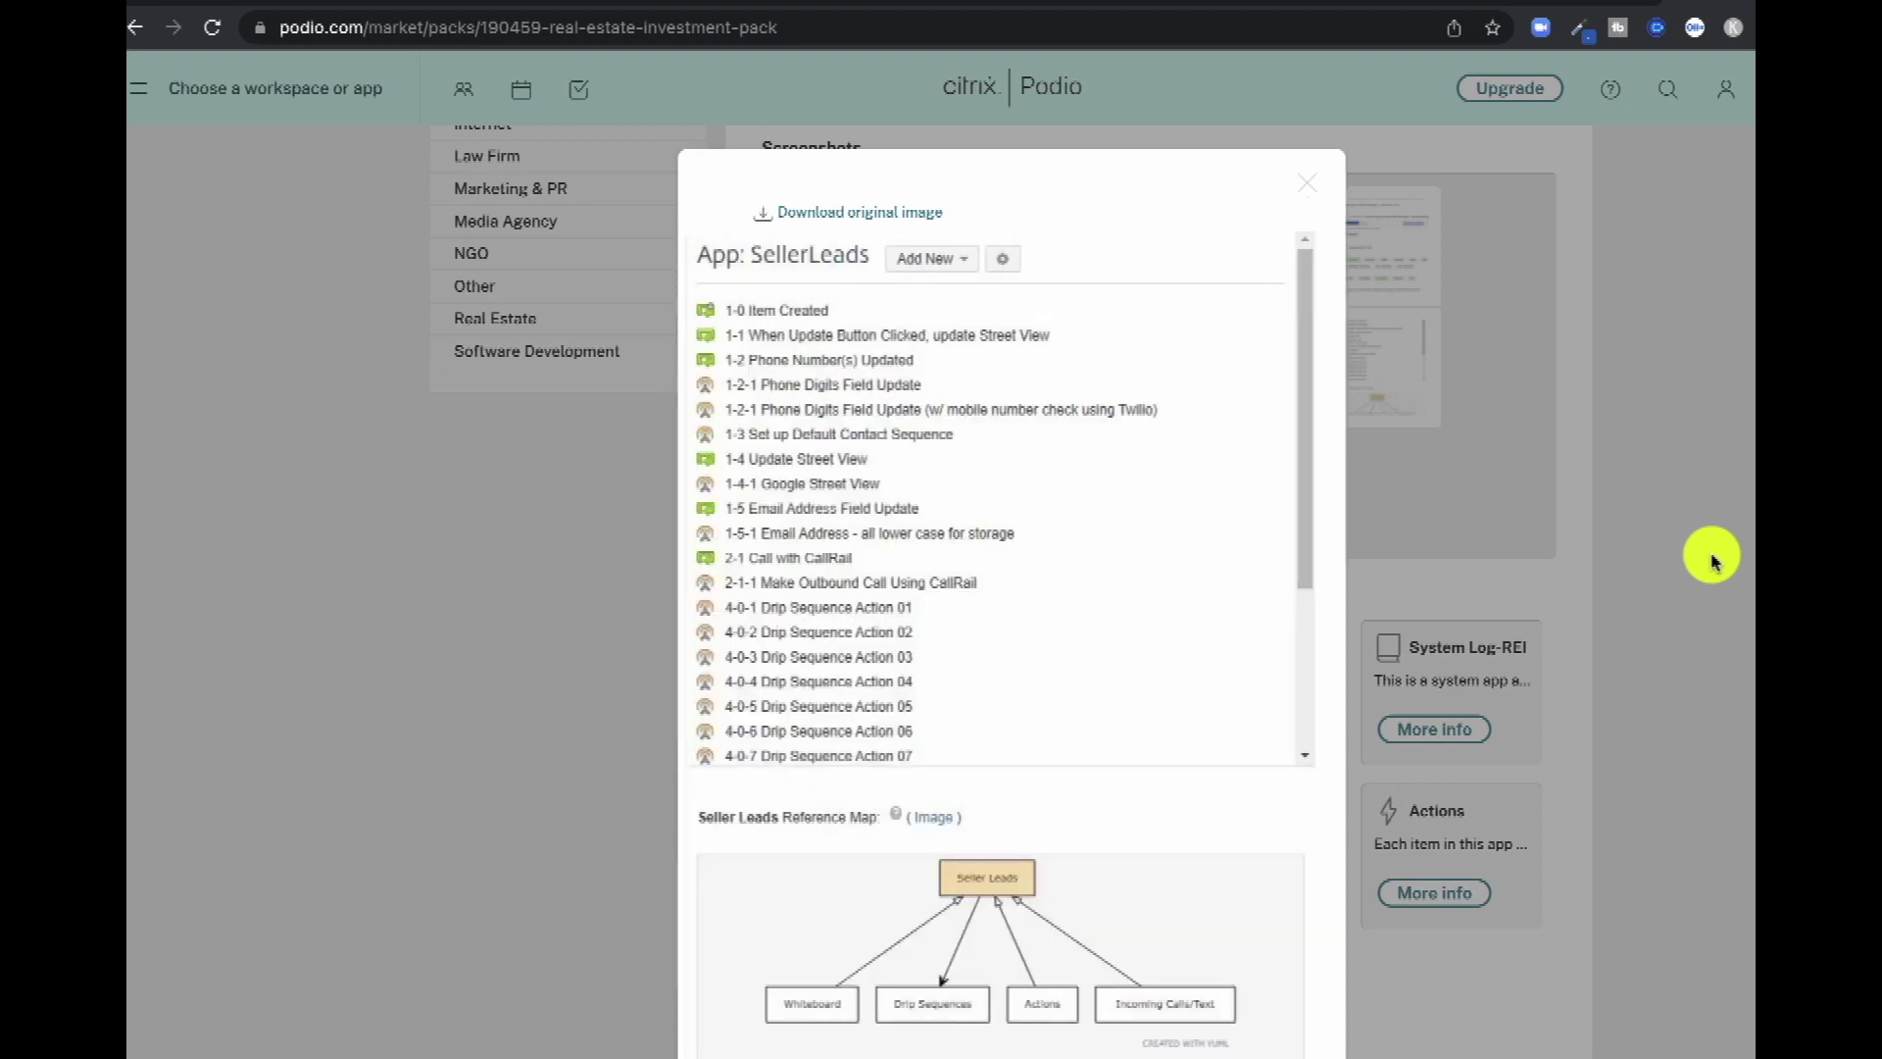
key(Right)
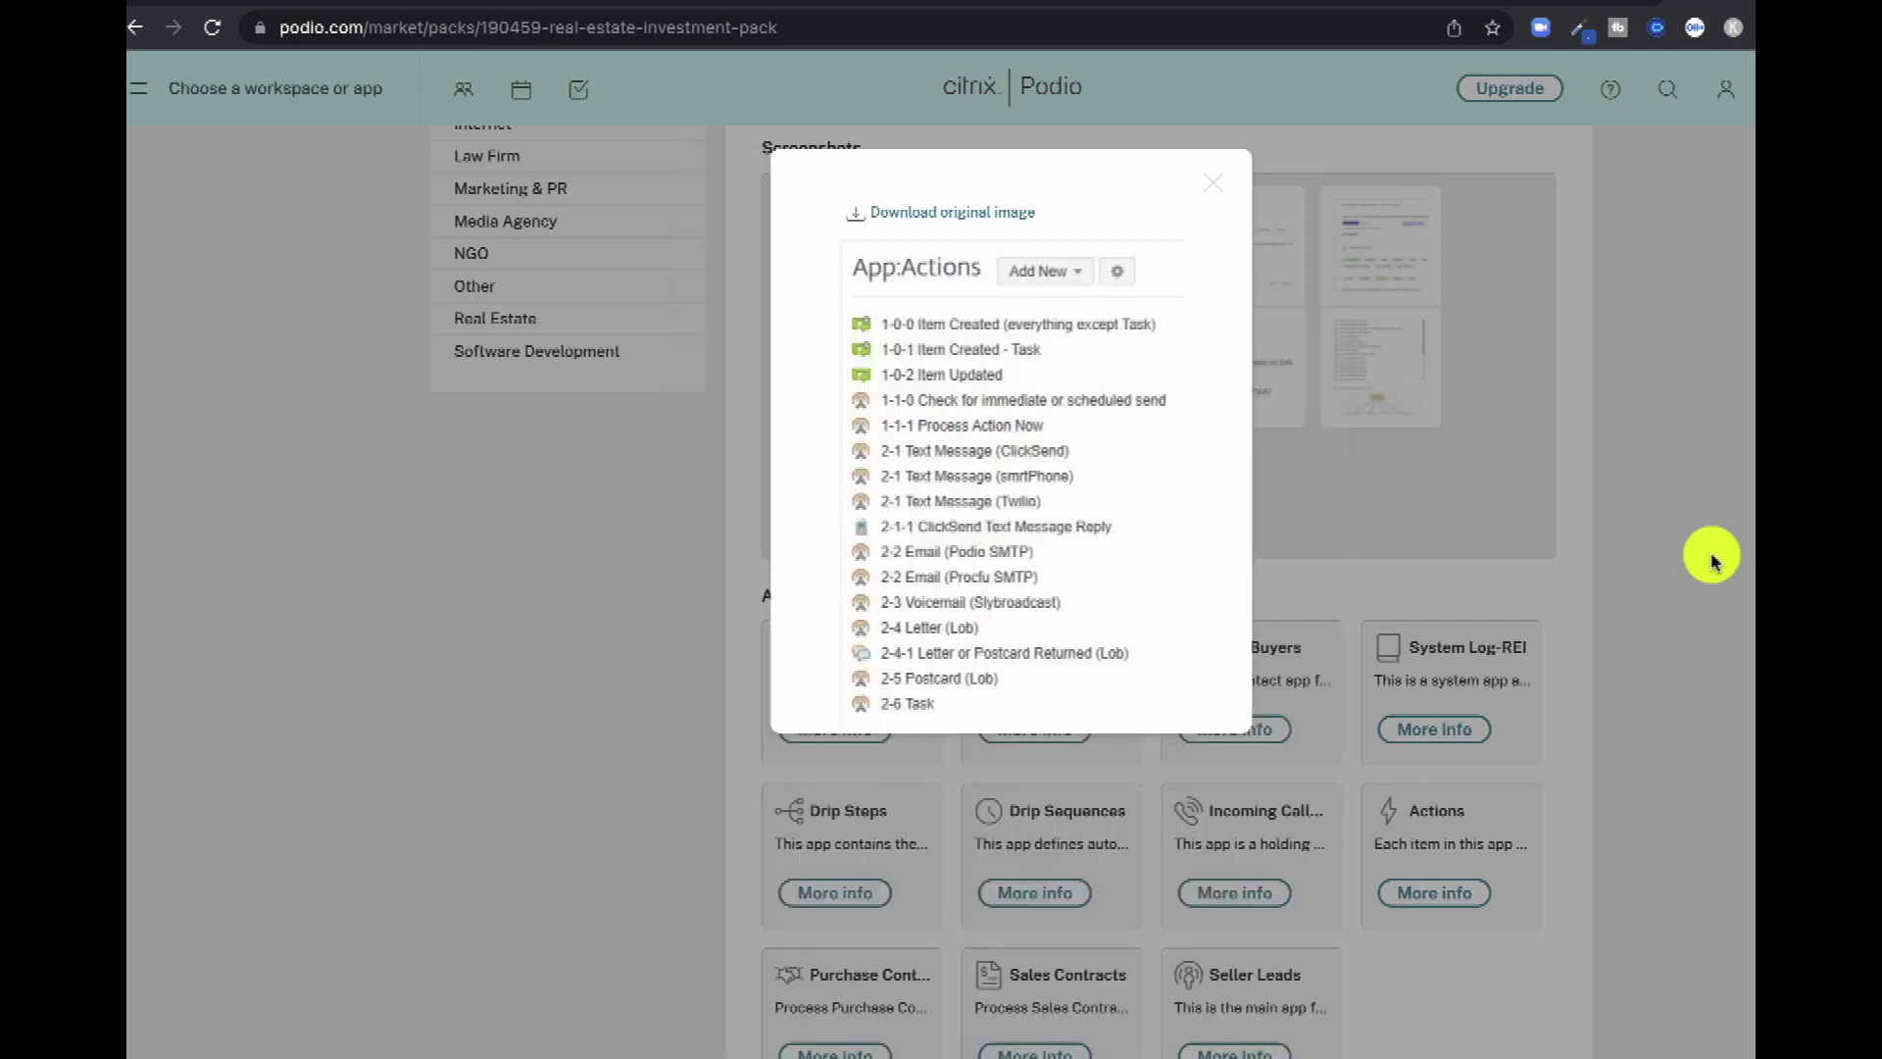
key(Right)
click(1212, 184)
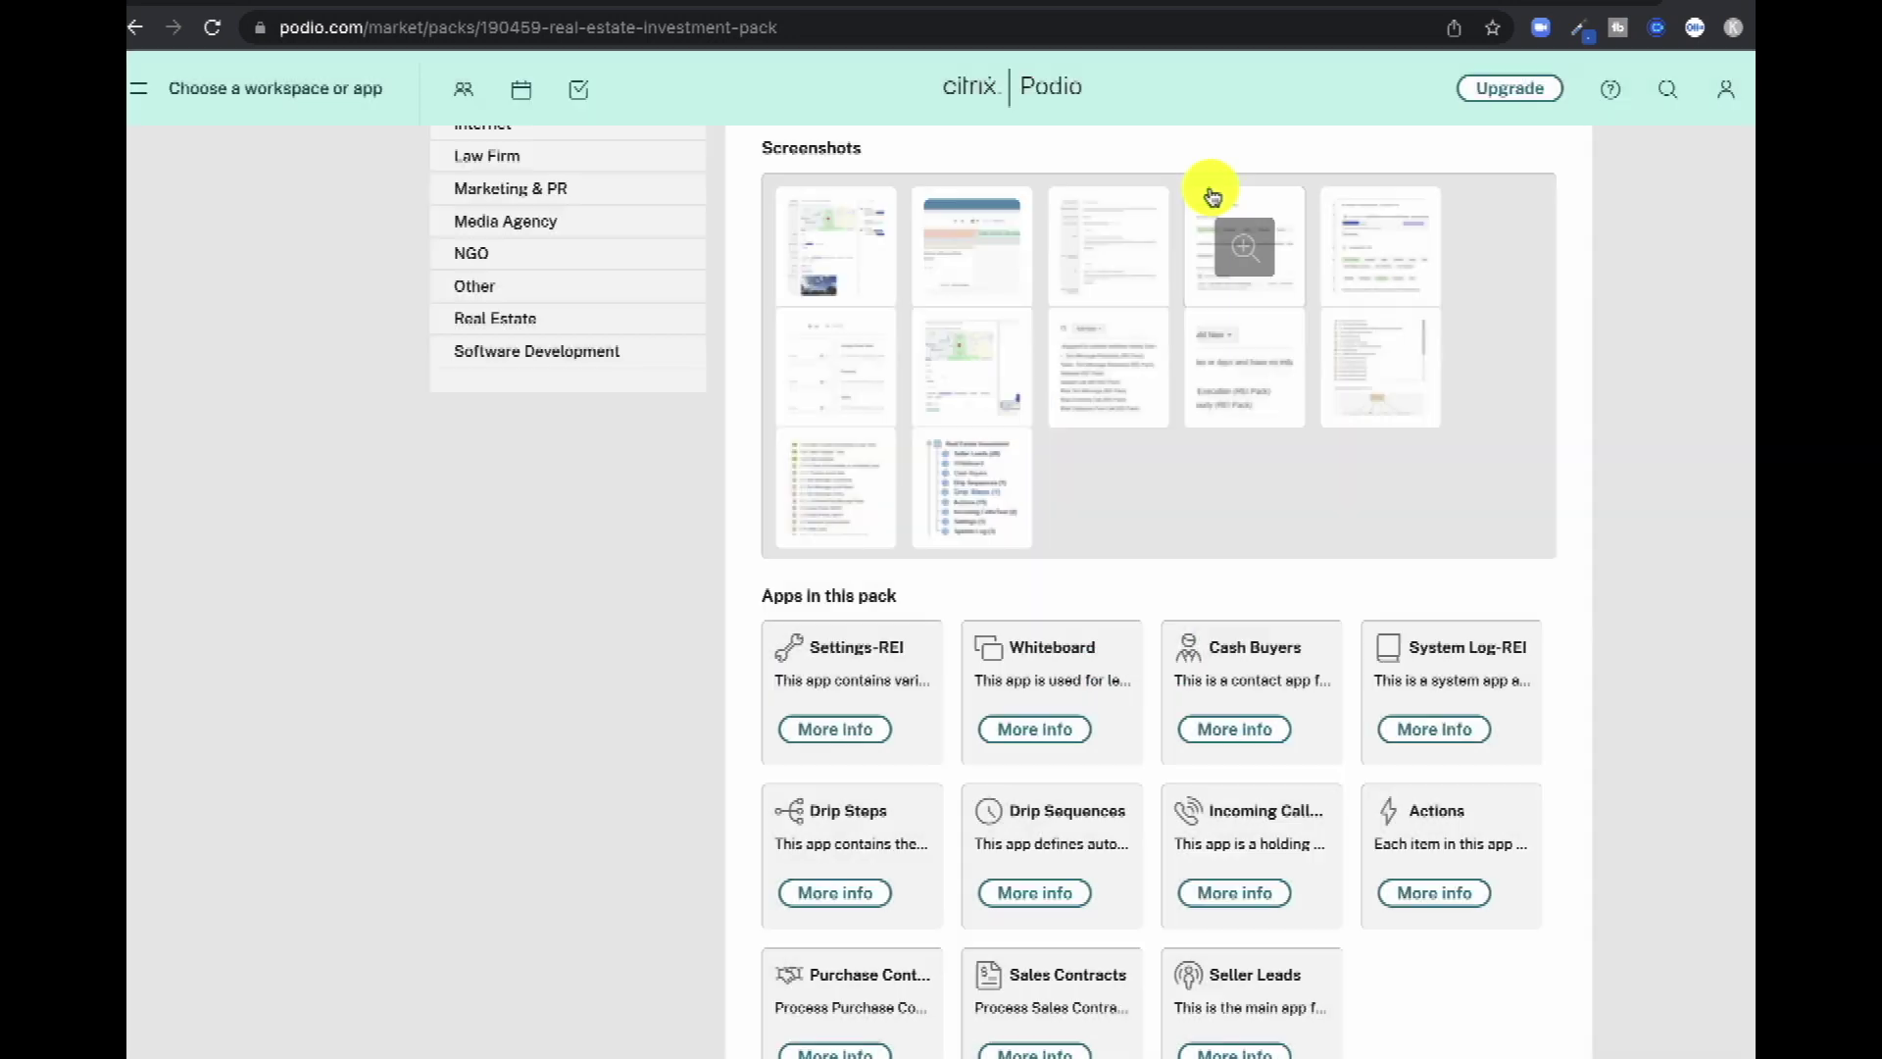
- Install the pack into a new private, invite-only workspace called Real Estate Investment Pack and open the installed pack
scroll(1638, 341, up, 10)
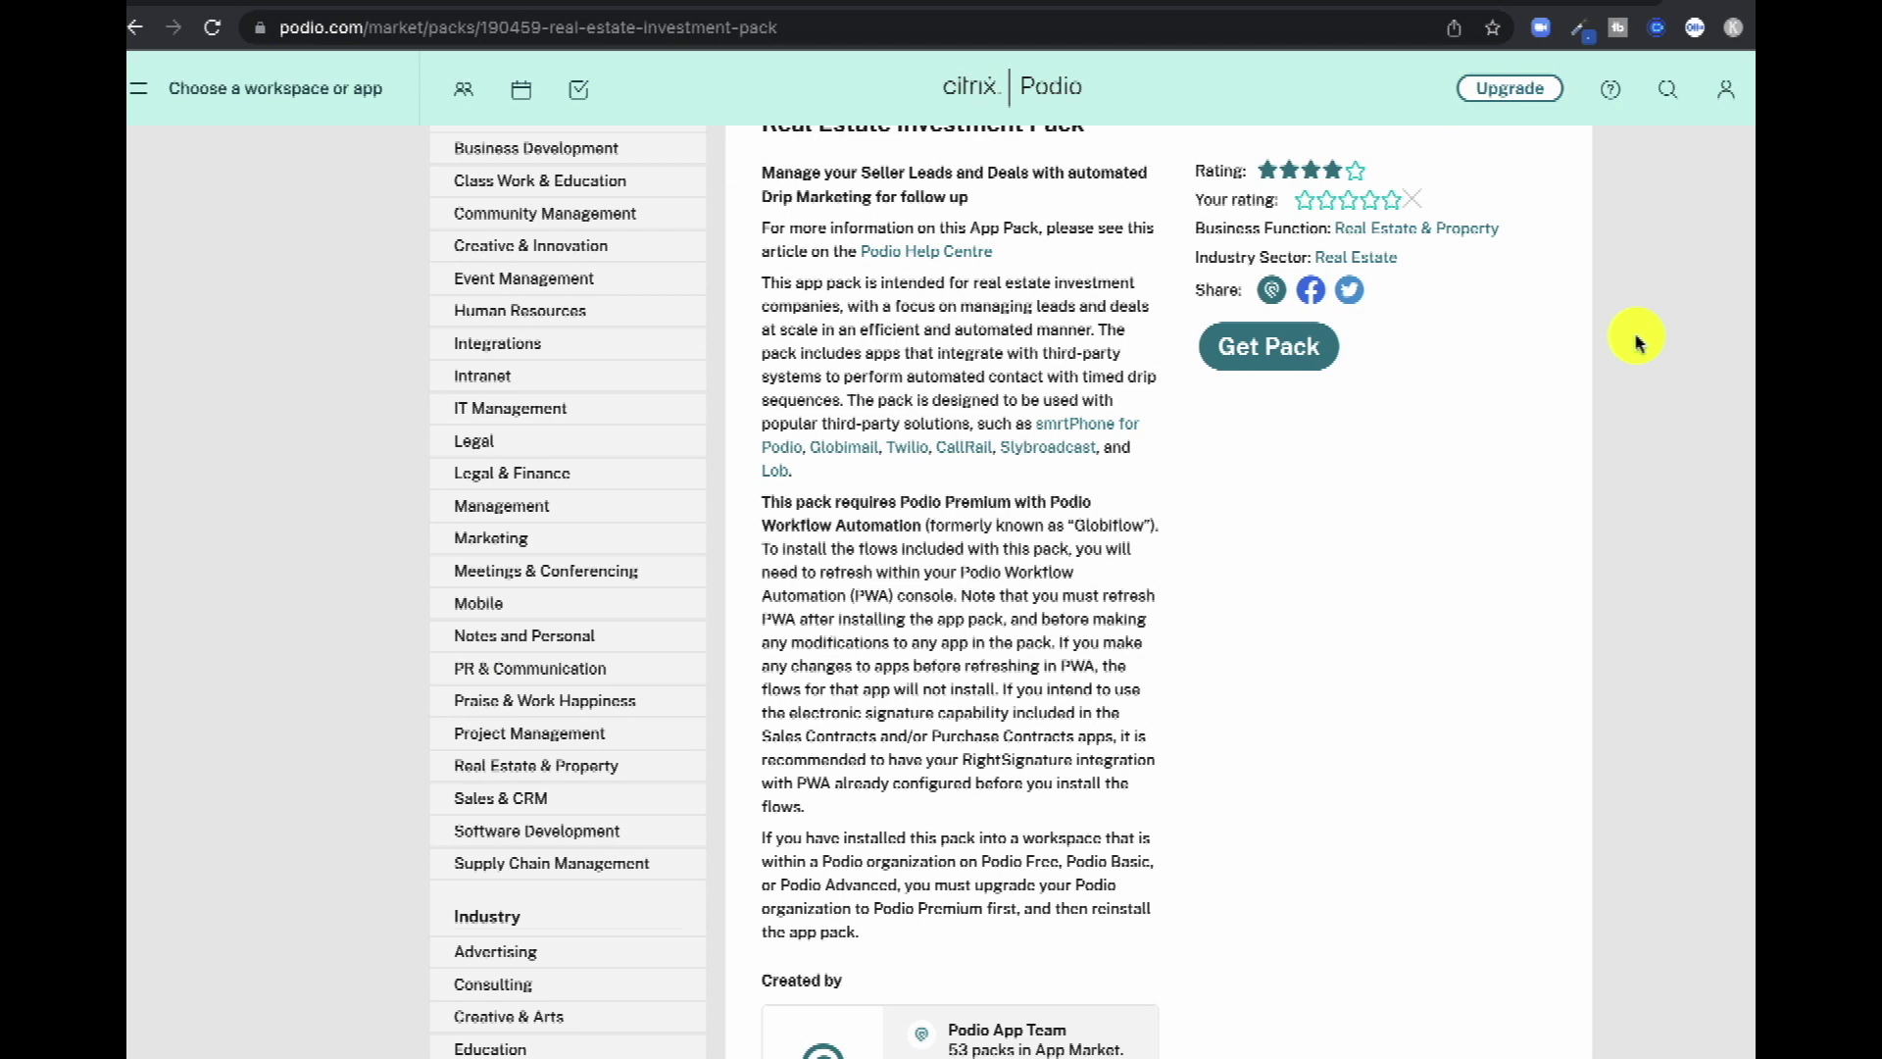
scroll(1637, 341, up, 2)
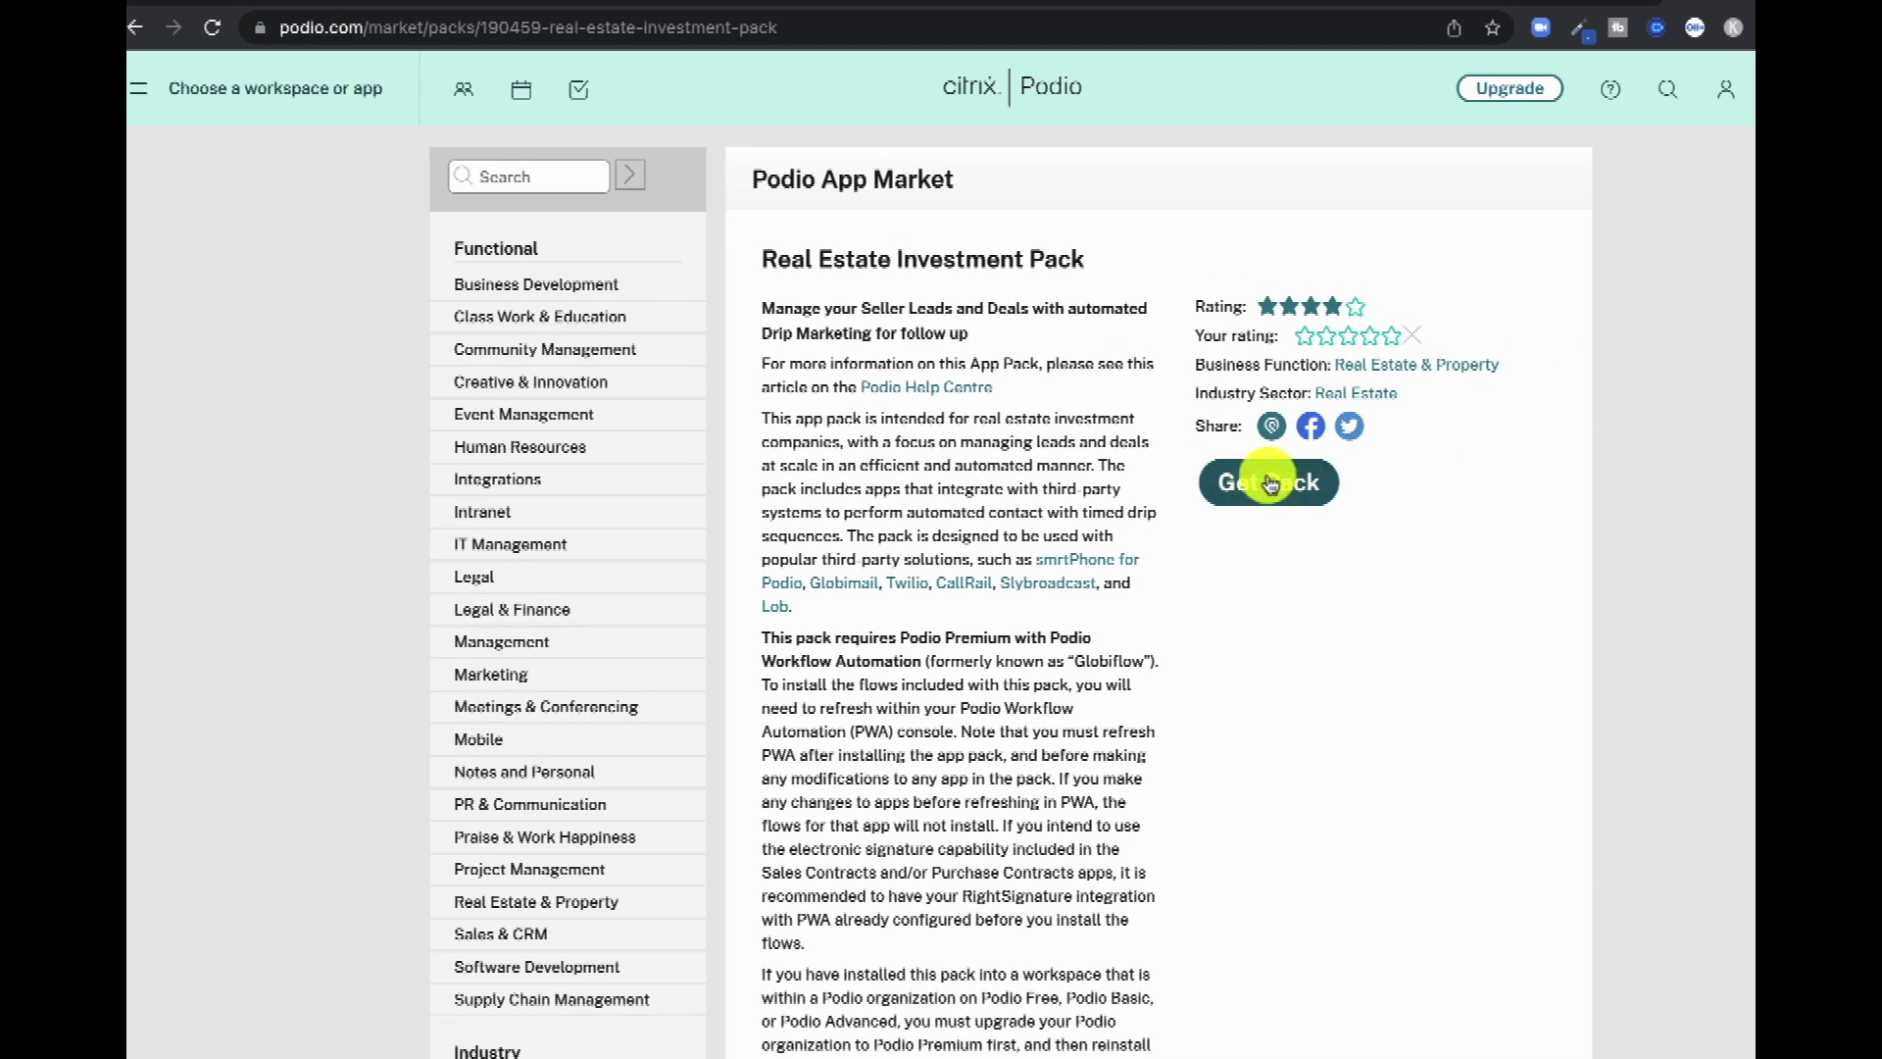
click(1270, 482)
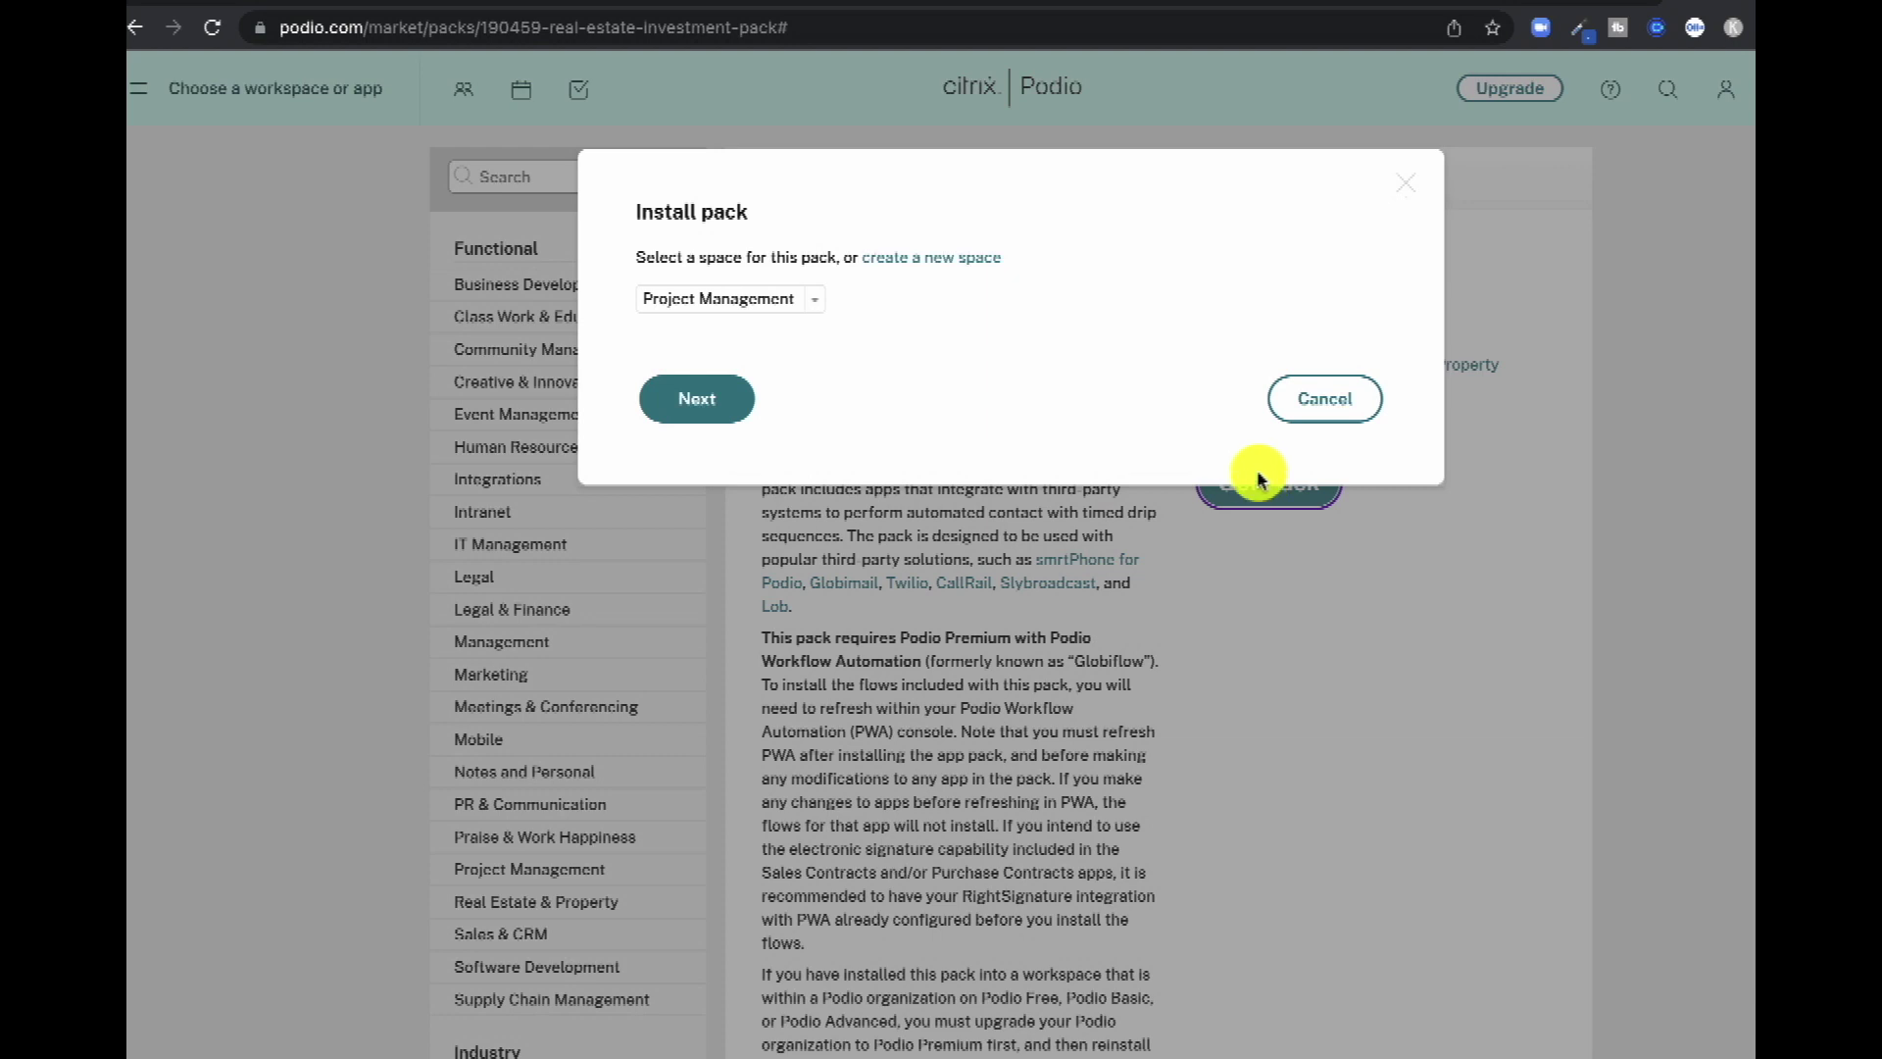
click(911, 259)
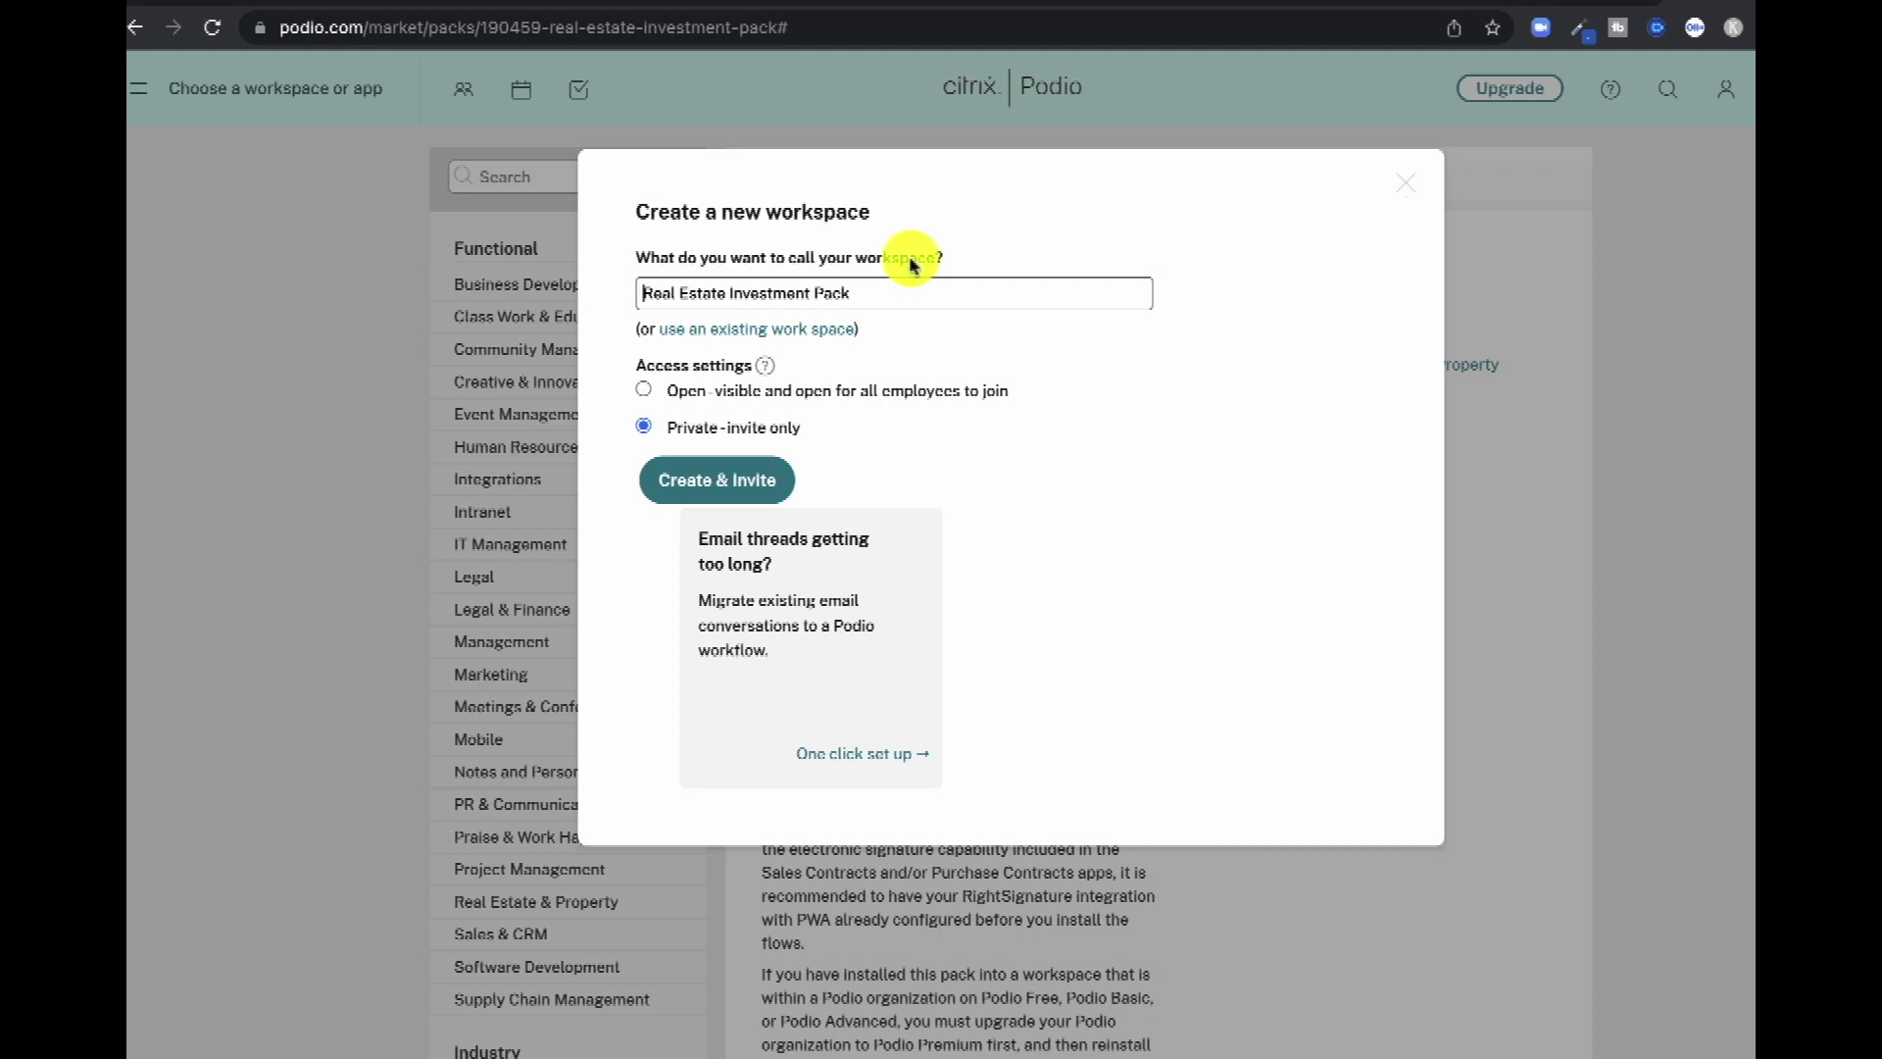
click(764, 500)
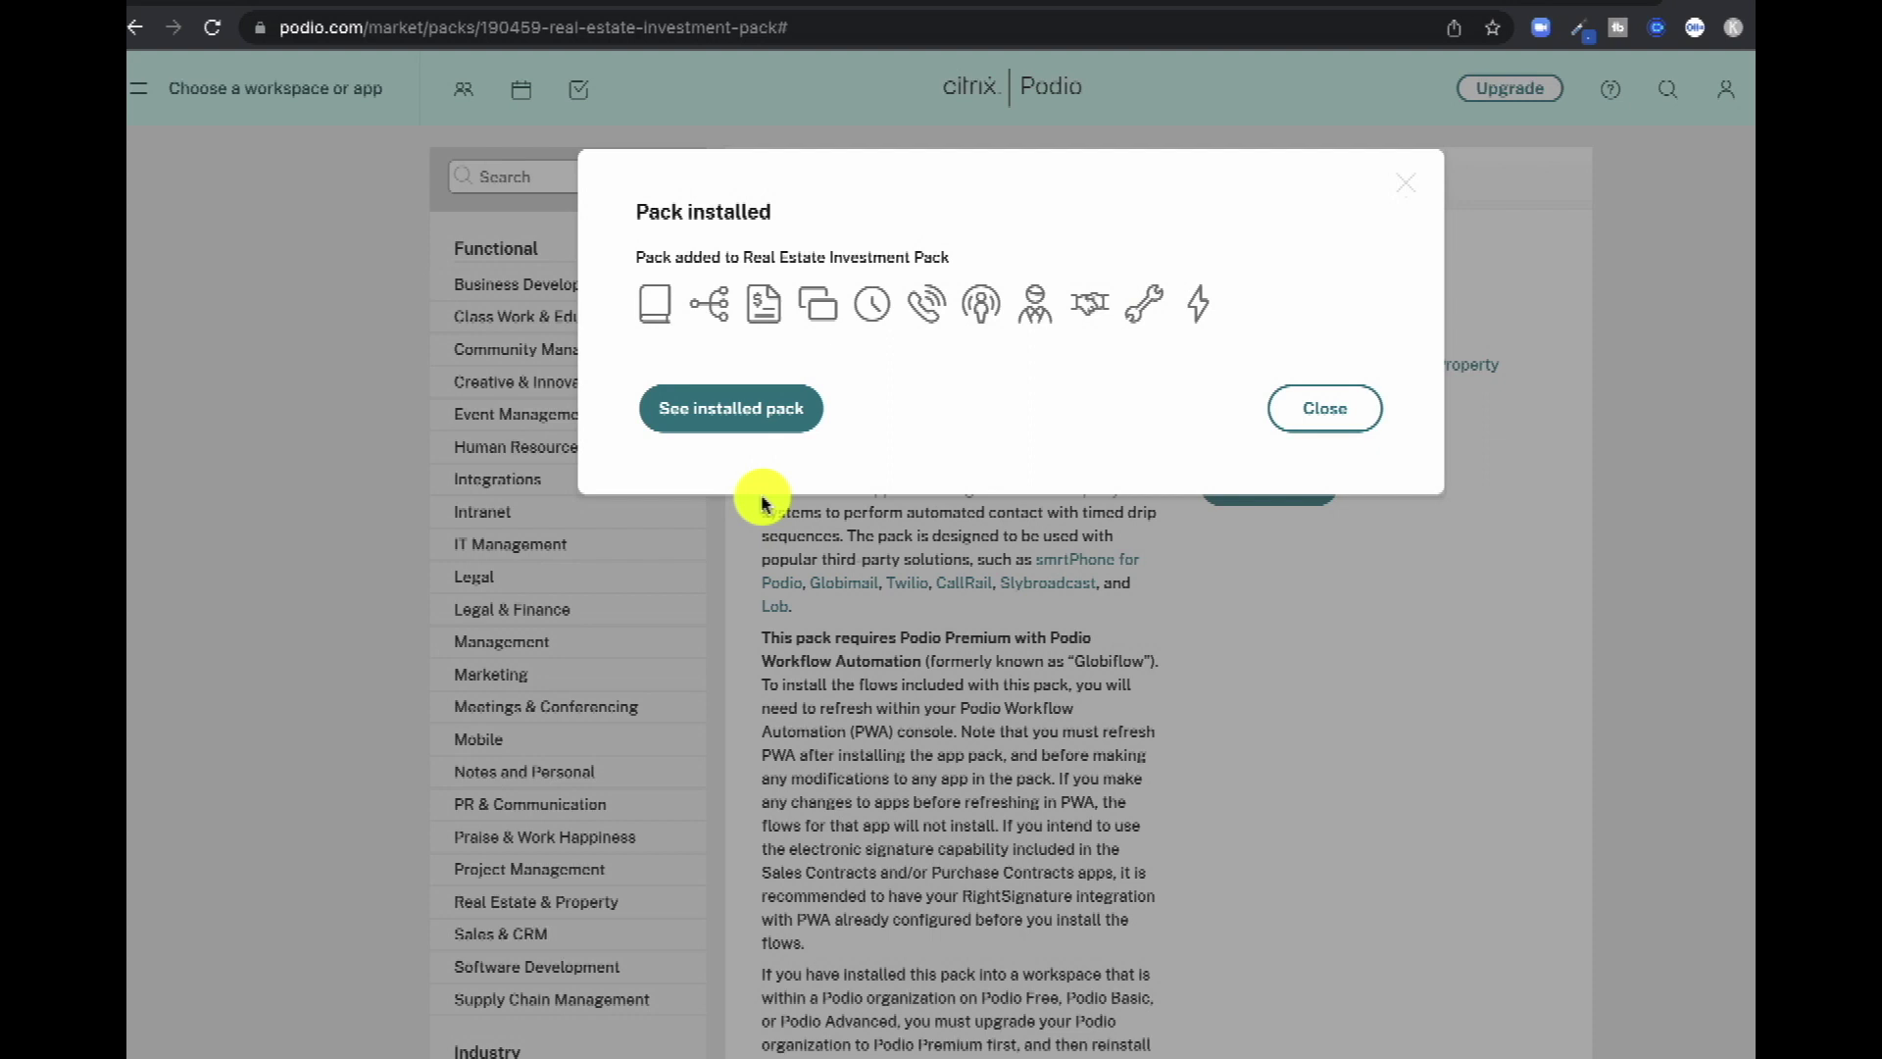
click(749, 432)
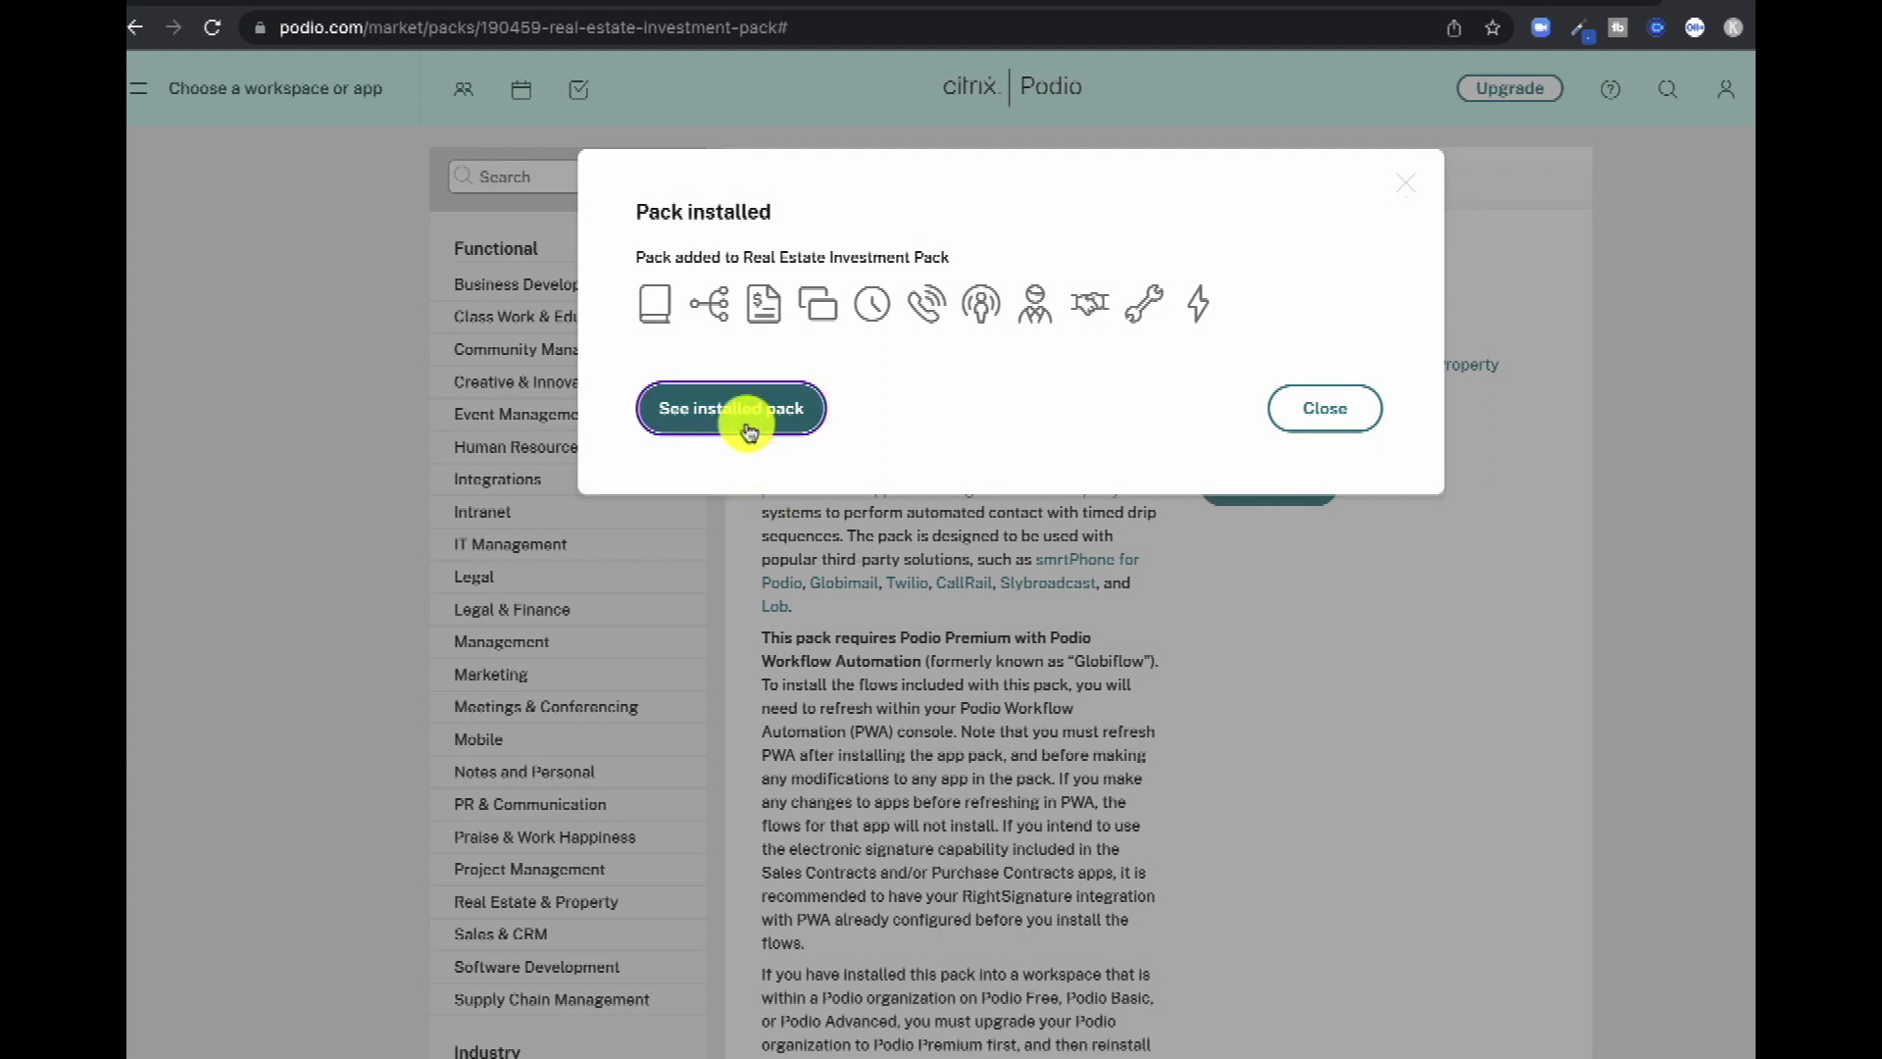
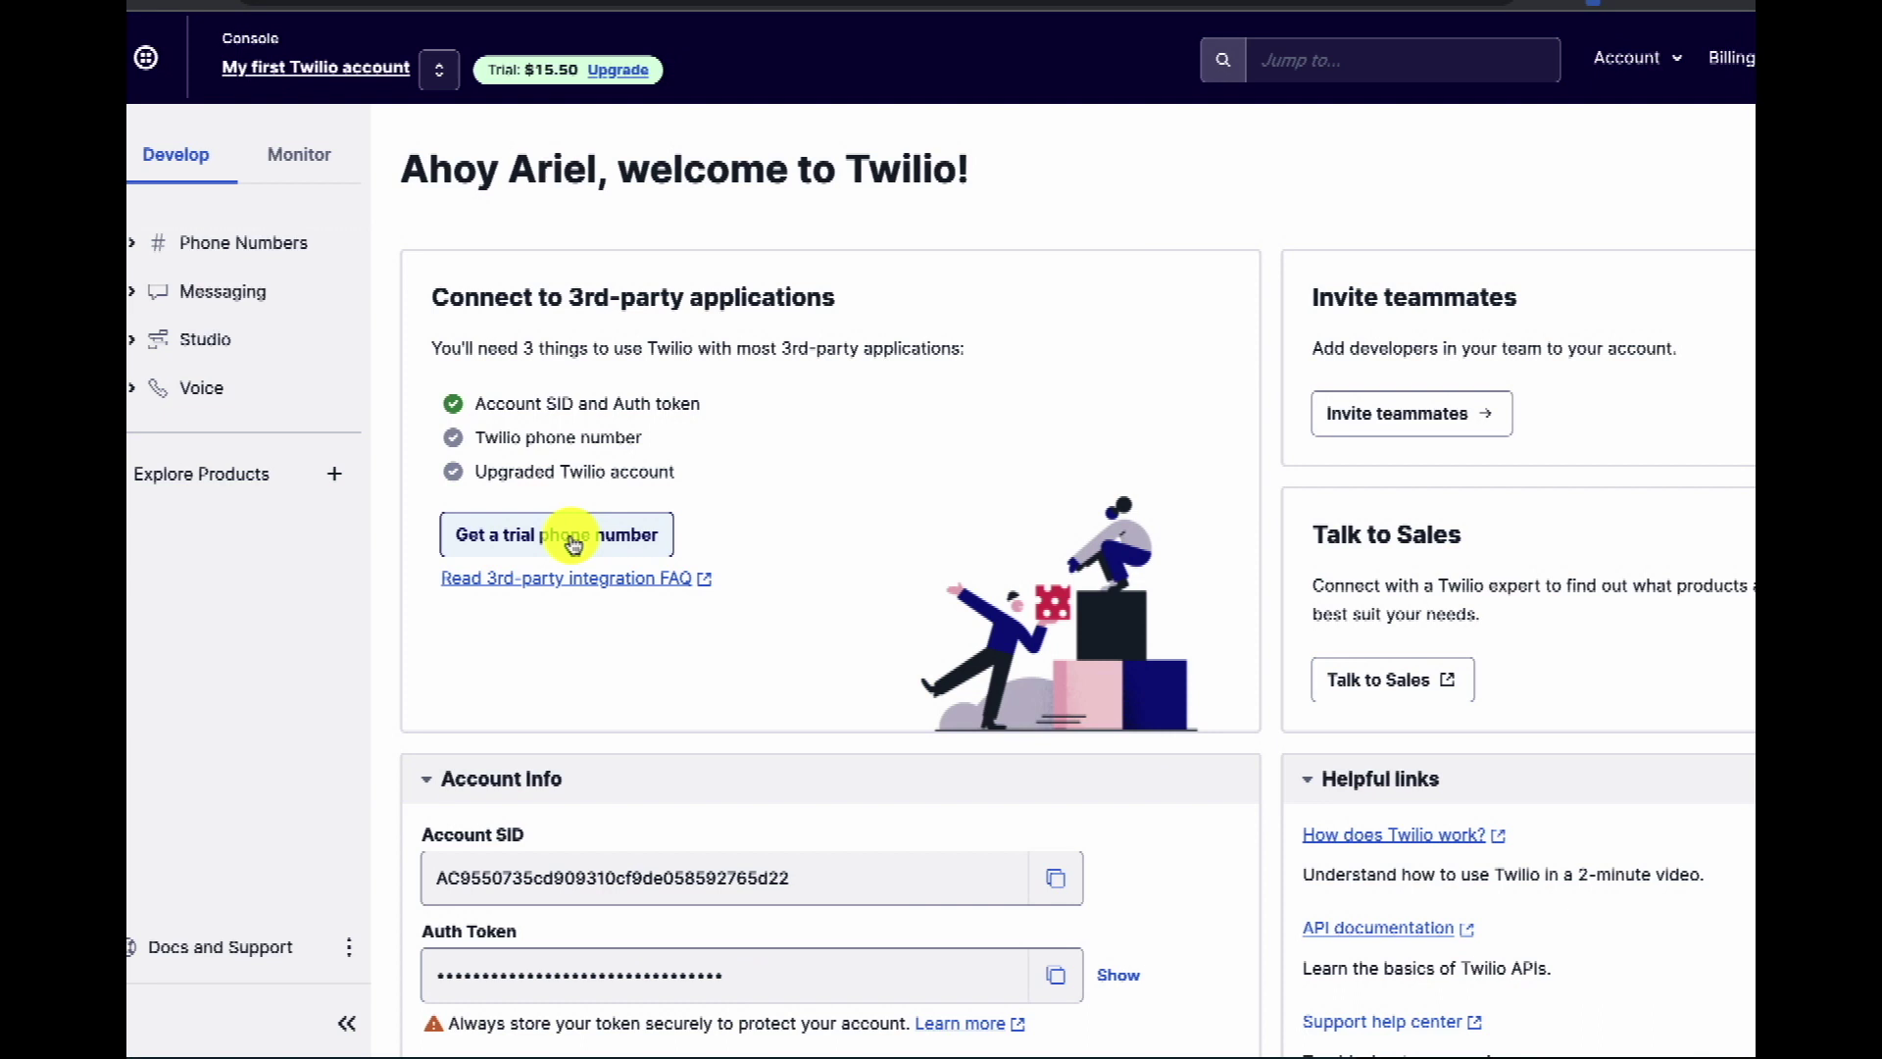
- In the Twilio console, get a trial phone number and submit the validated main address for the account upgrade
click(573, 541)
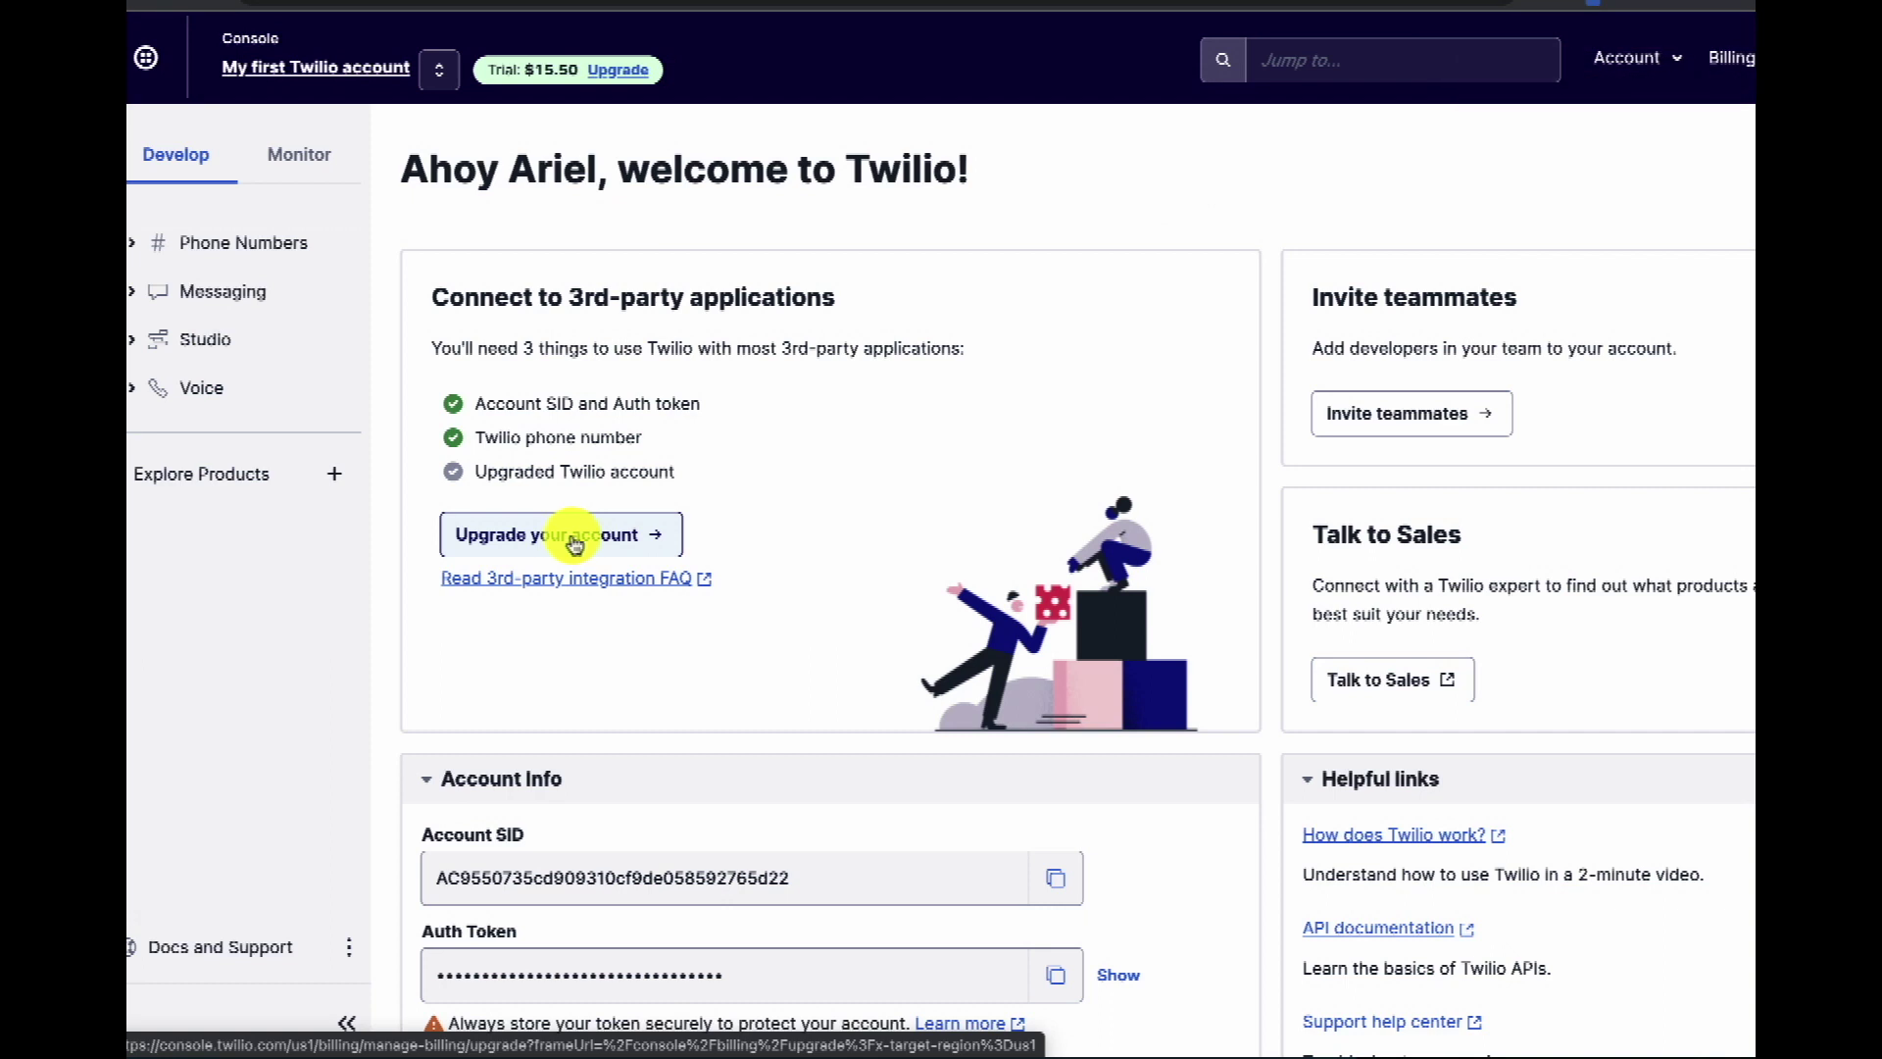
click(576, 544)
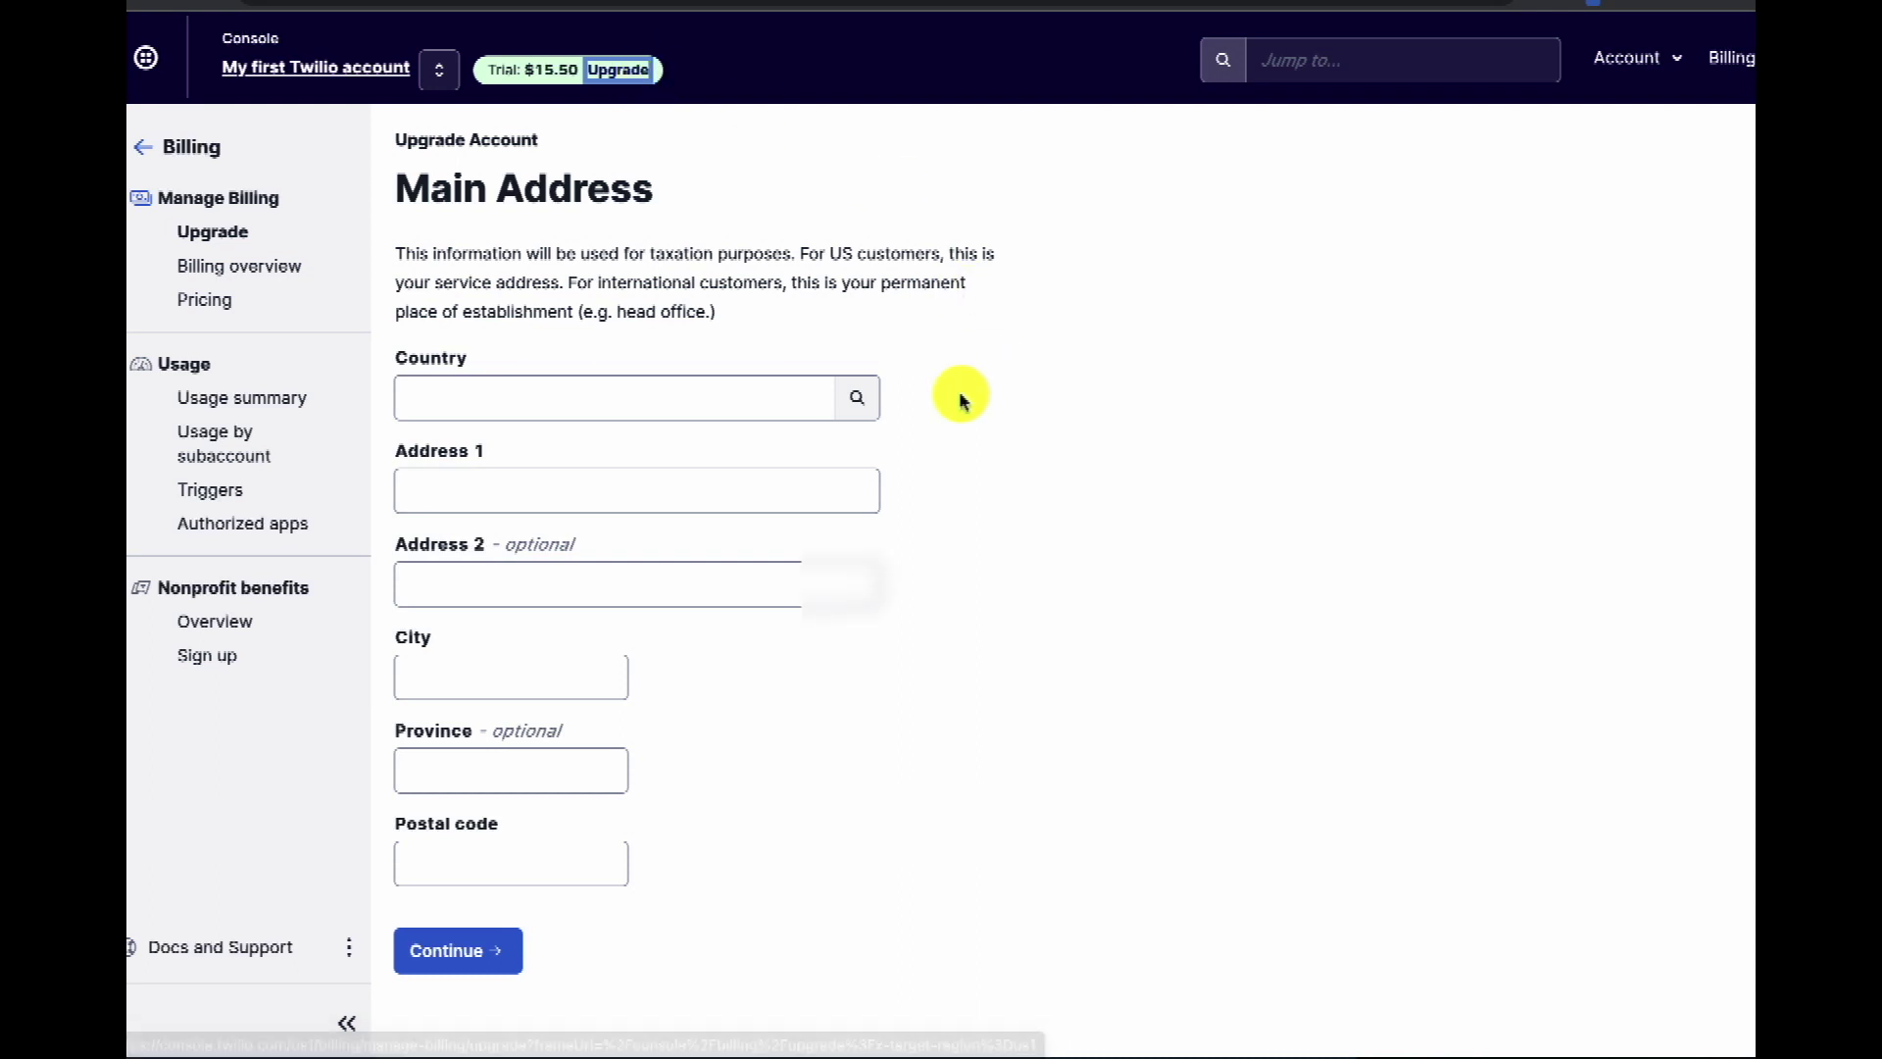
click(475, 962)
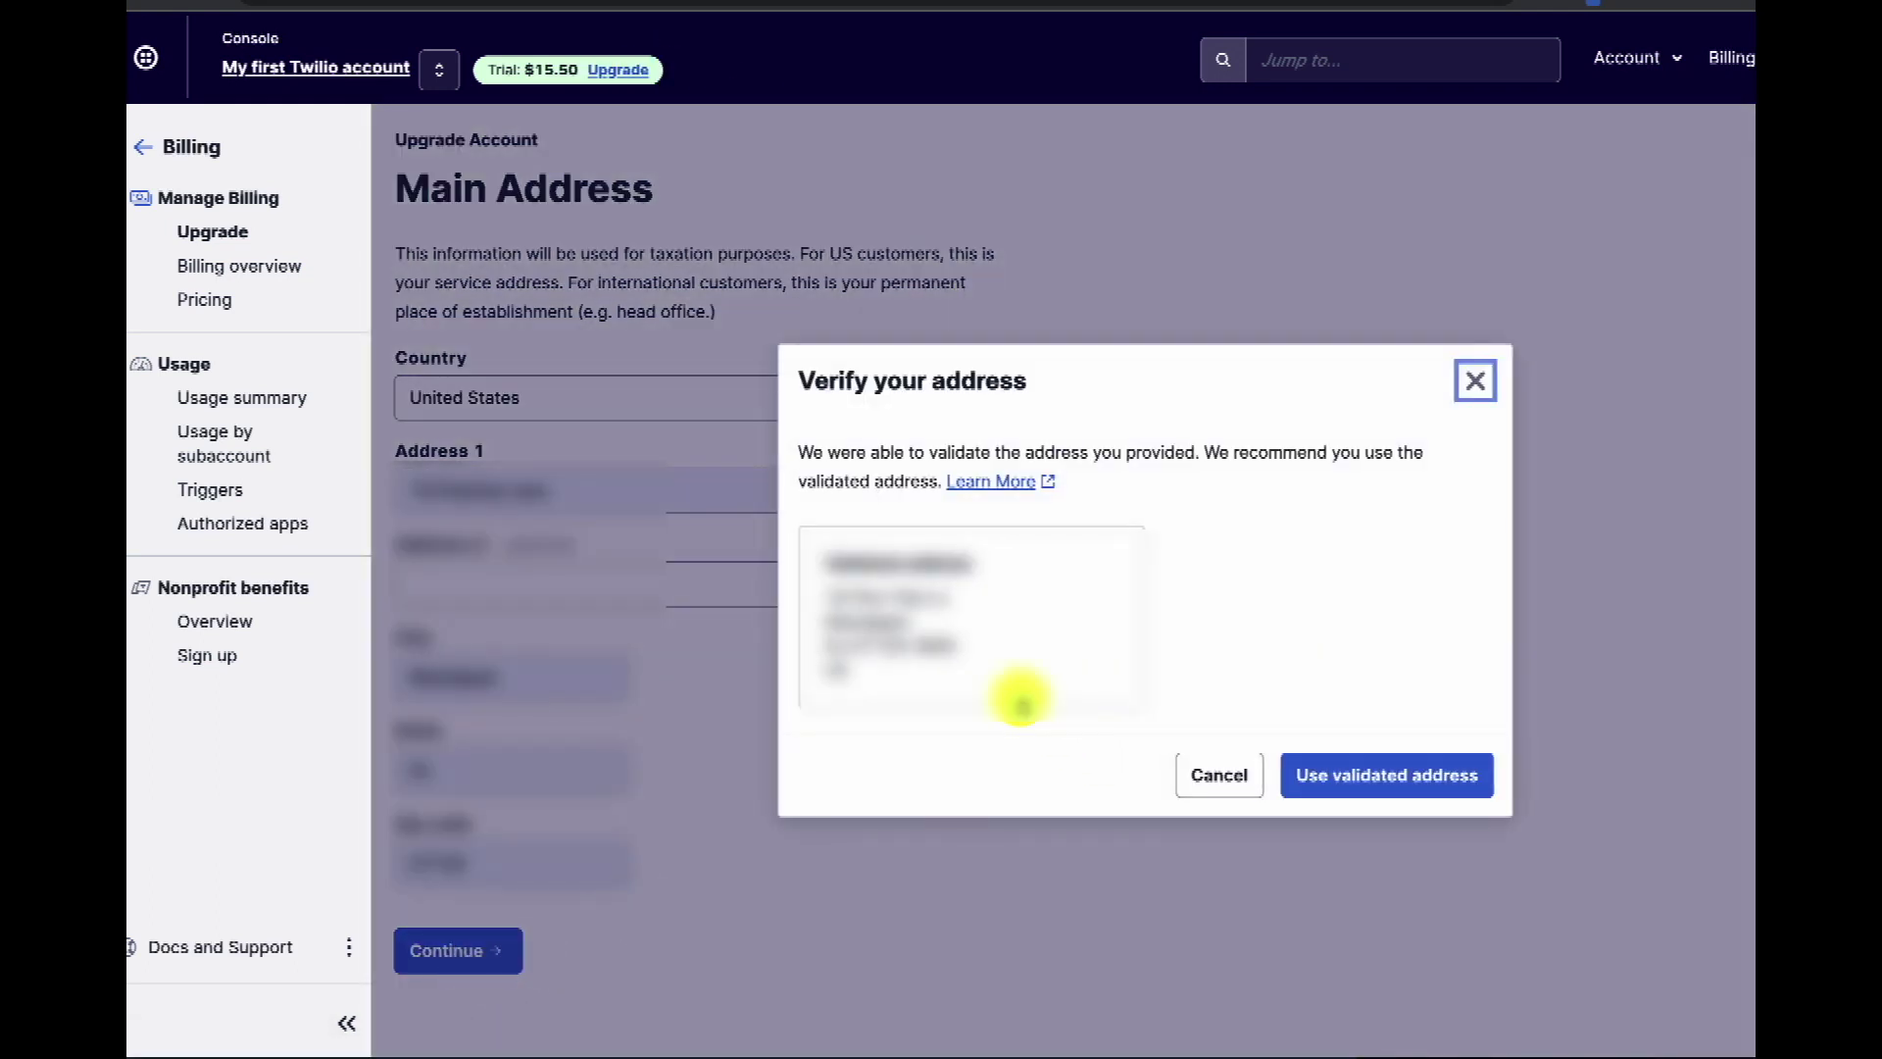
click(1362, 799)
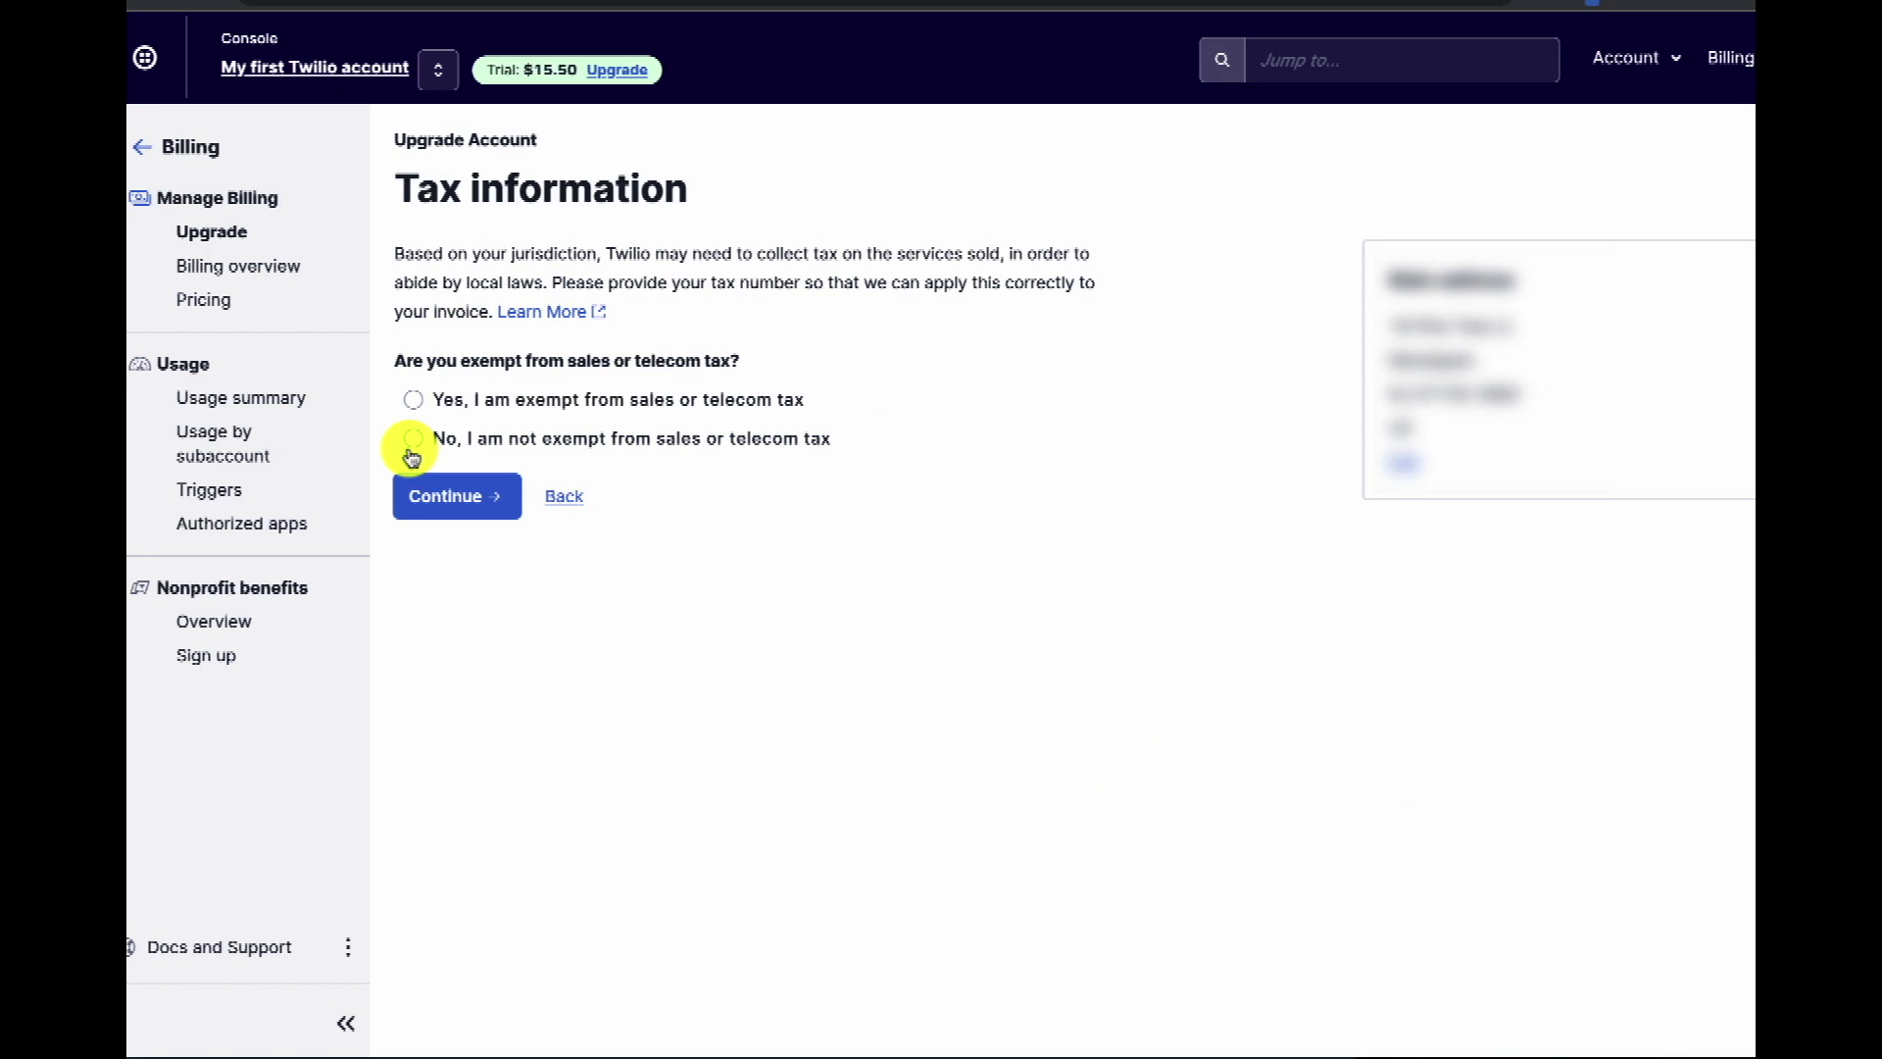
- Declare no exemption from sales or telecom tax and fund the account with a $20 starting balance, without auto recharge
click(412, 443)
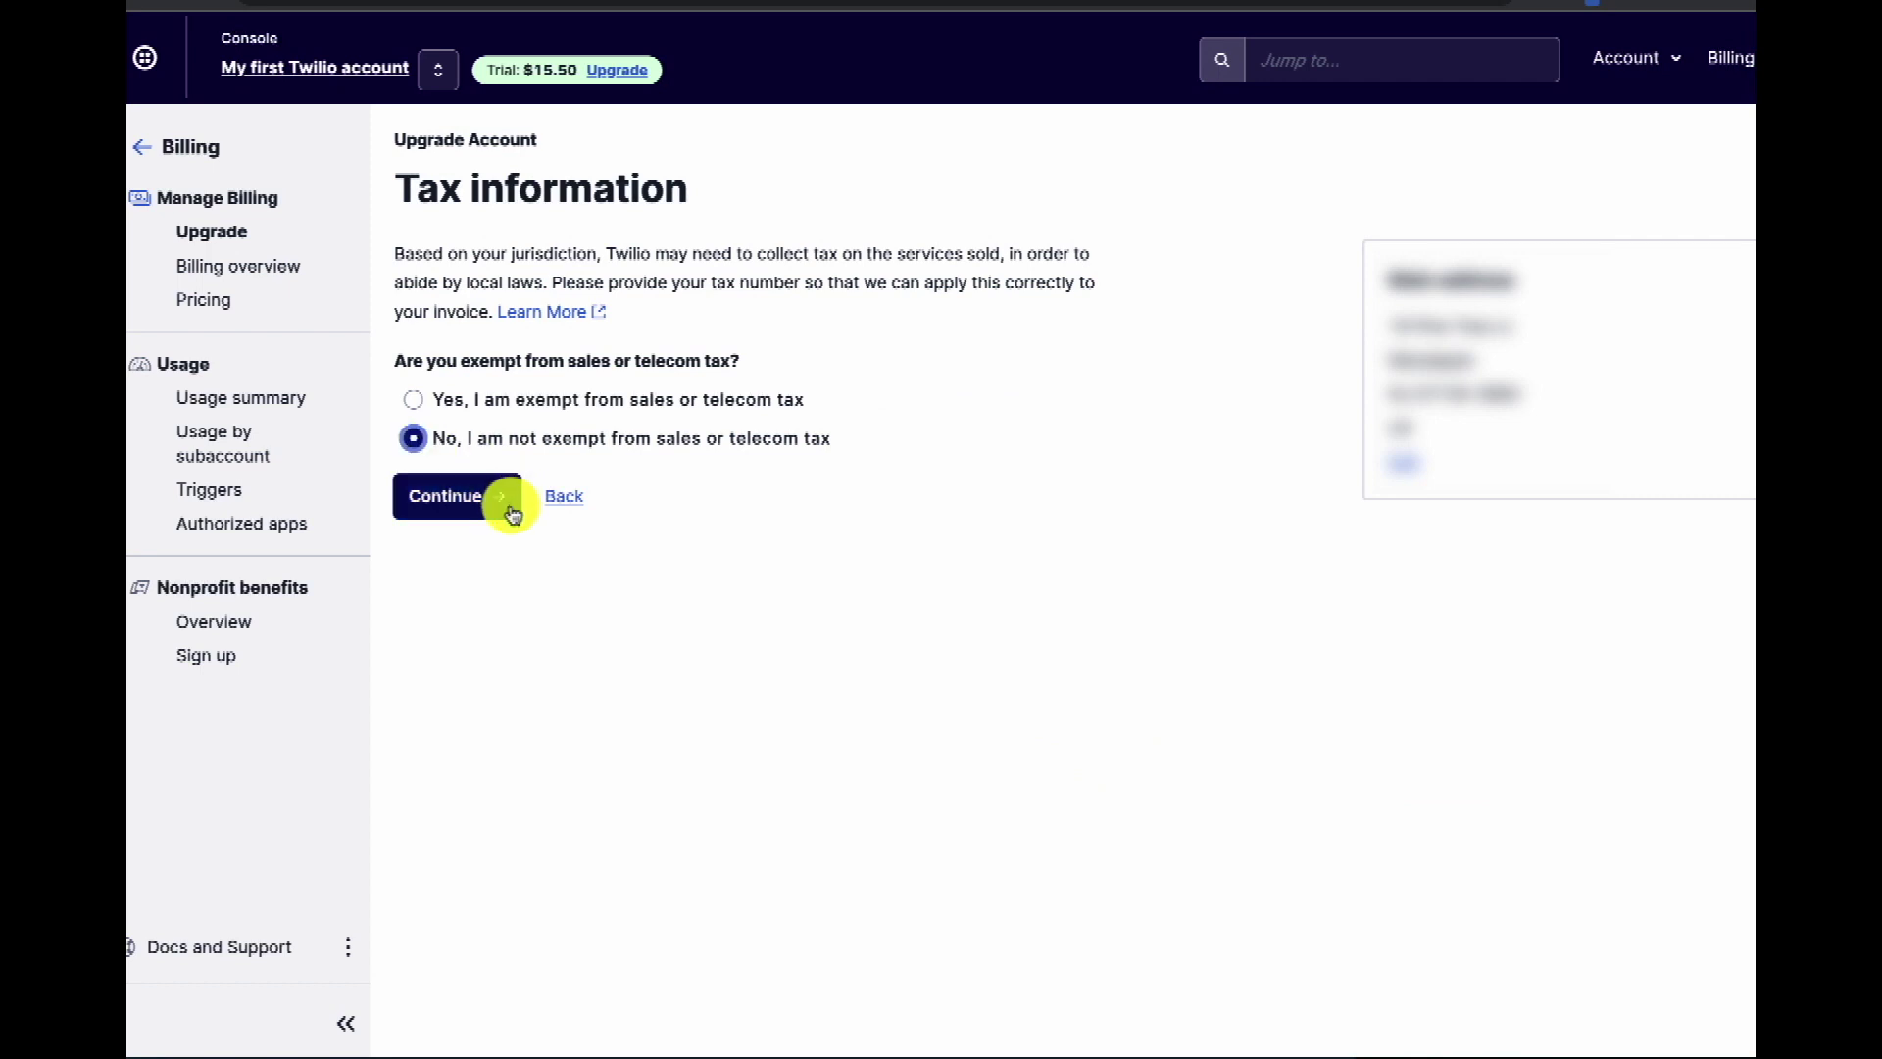
click(507, 501)
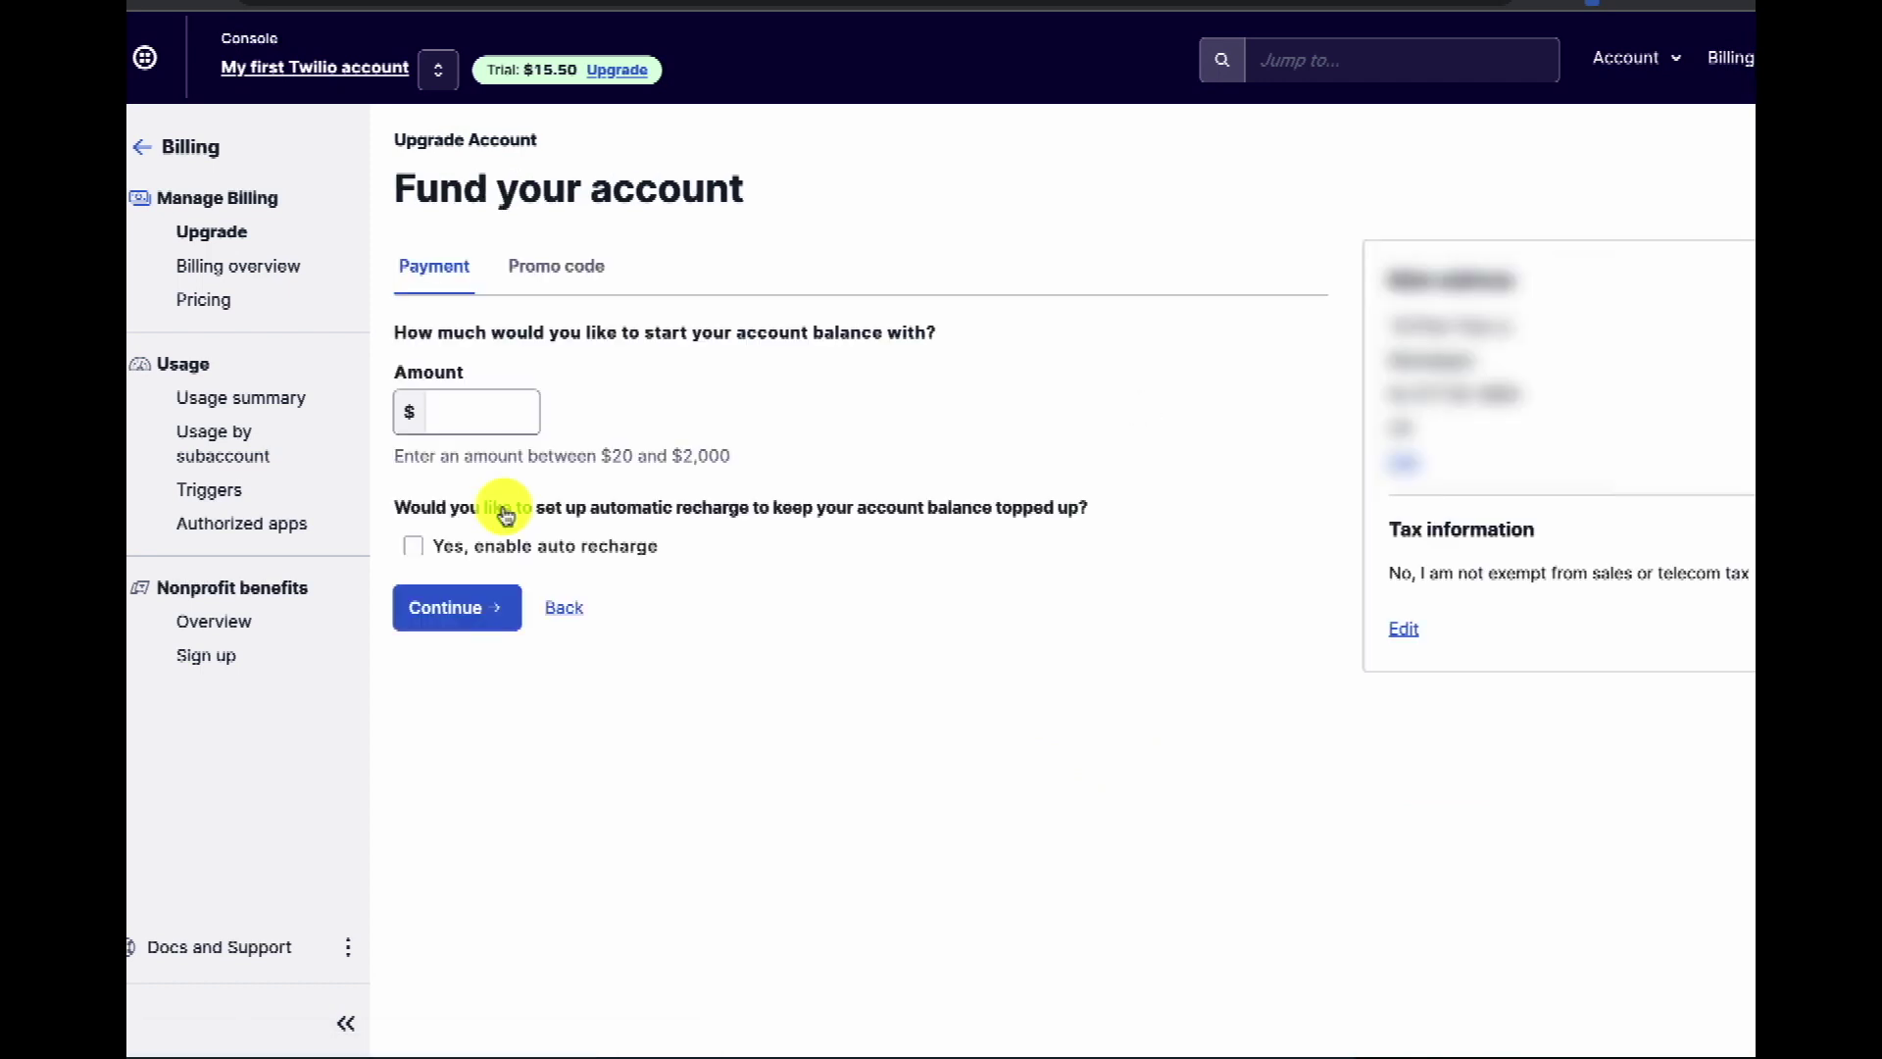
click(479, 420)
click(479, 420)
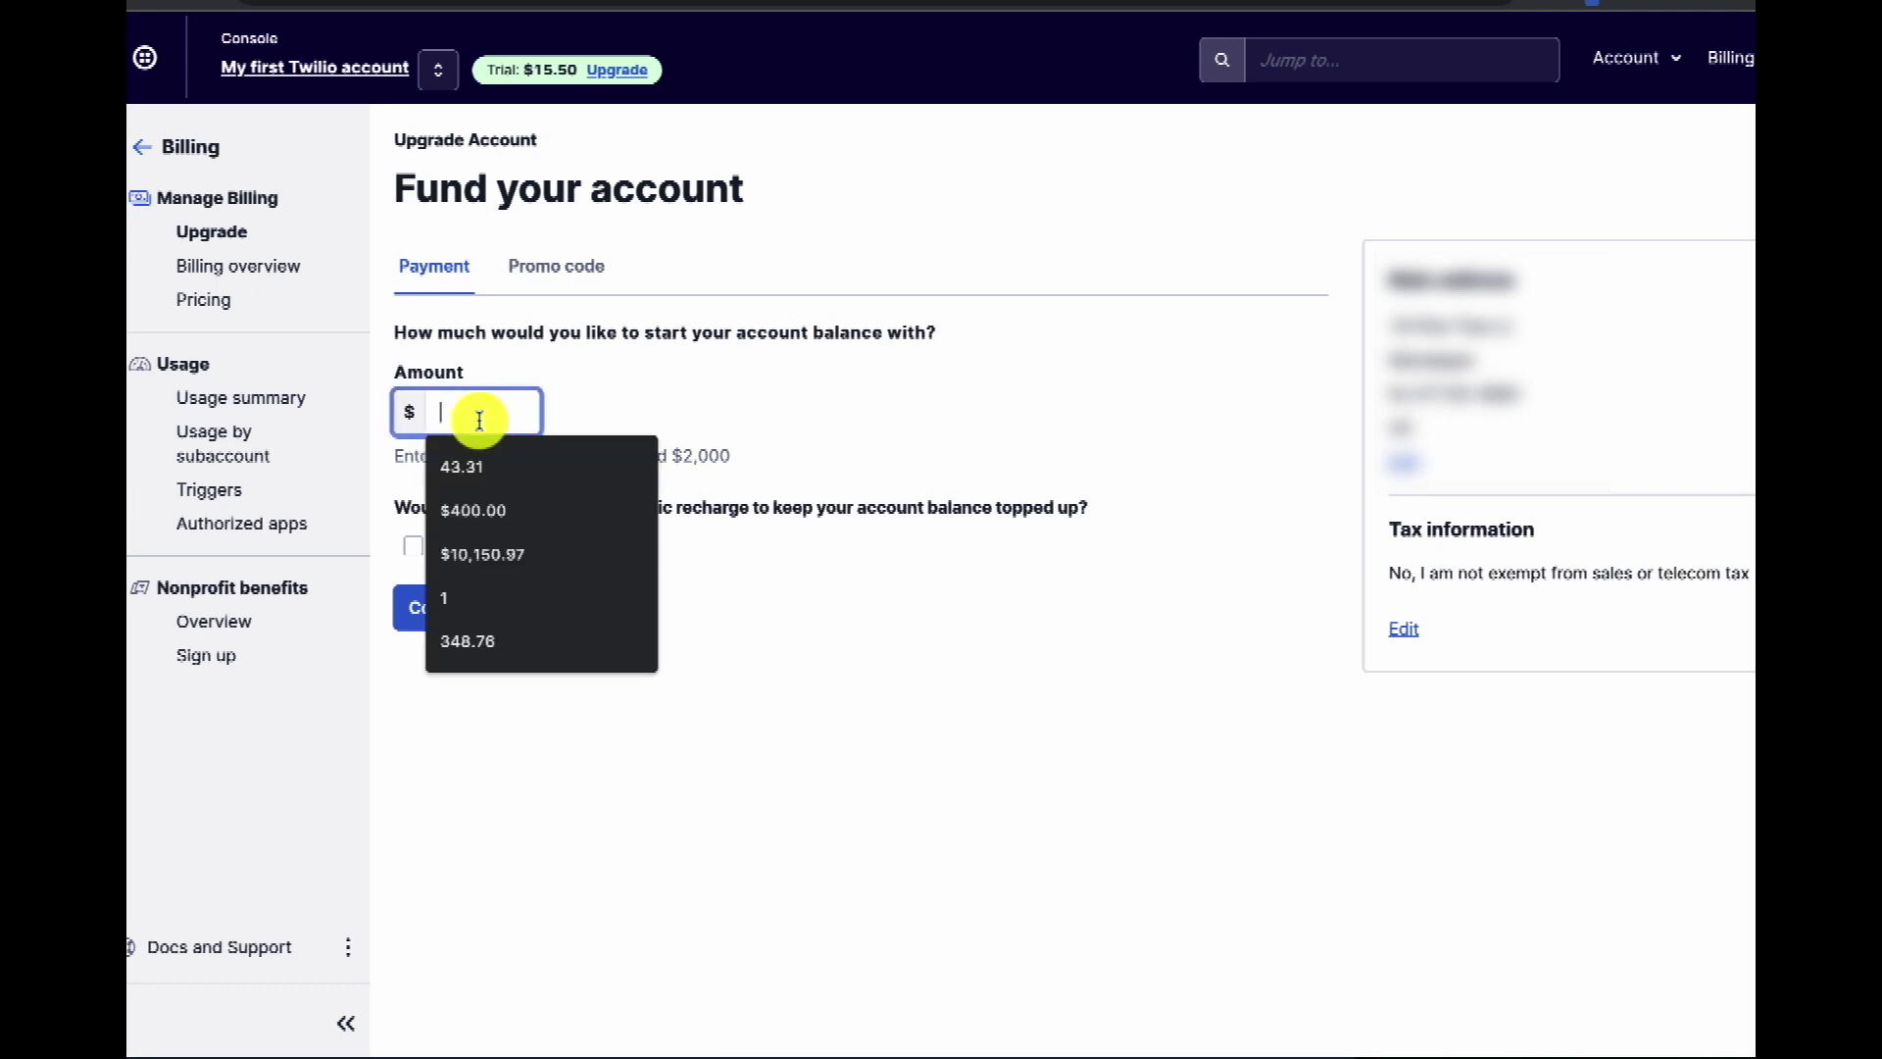
text(20)
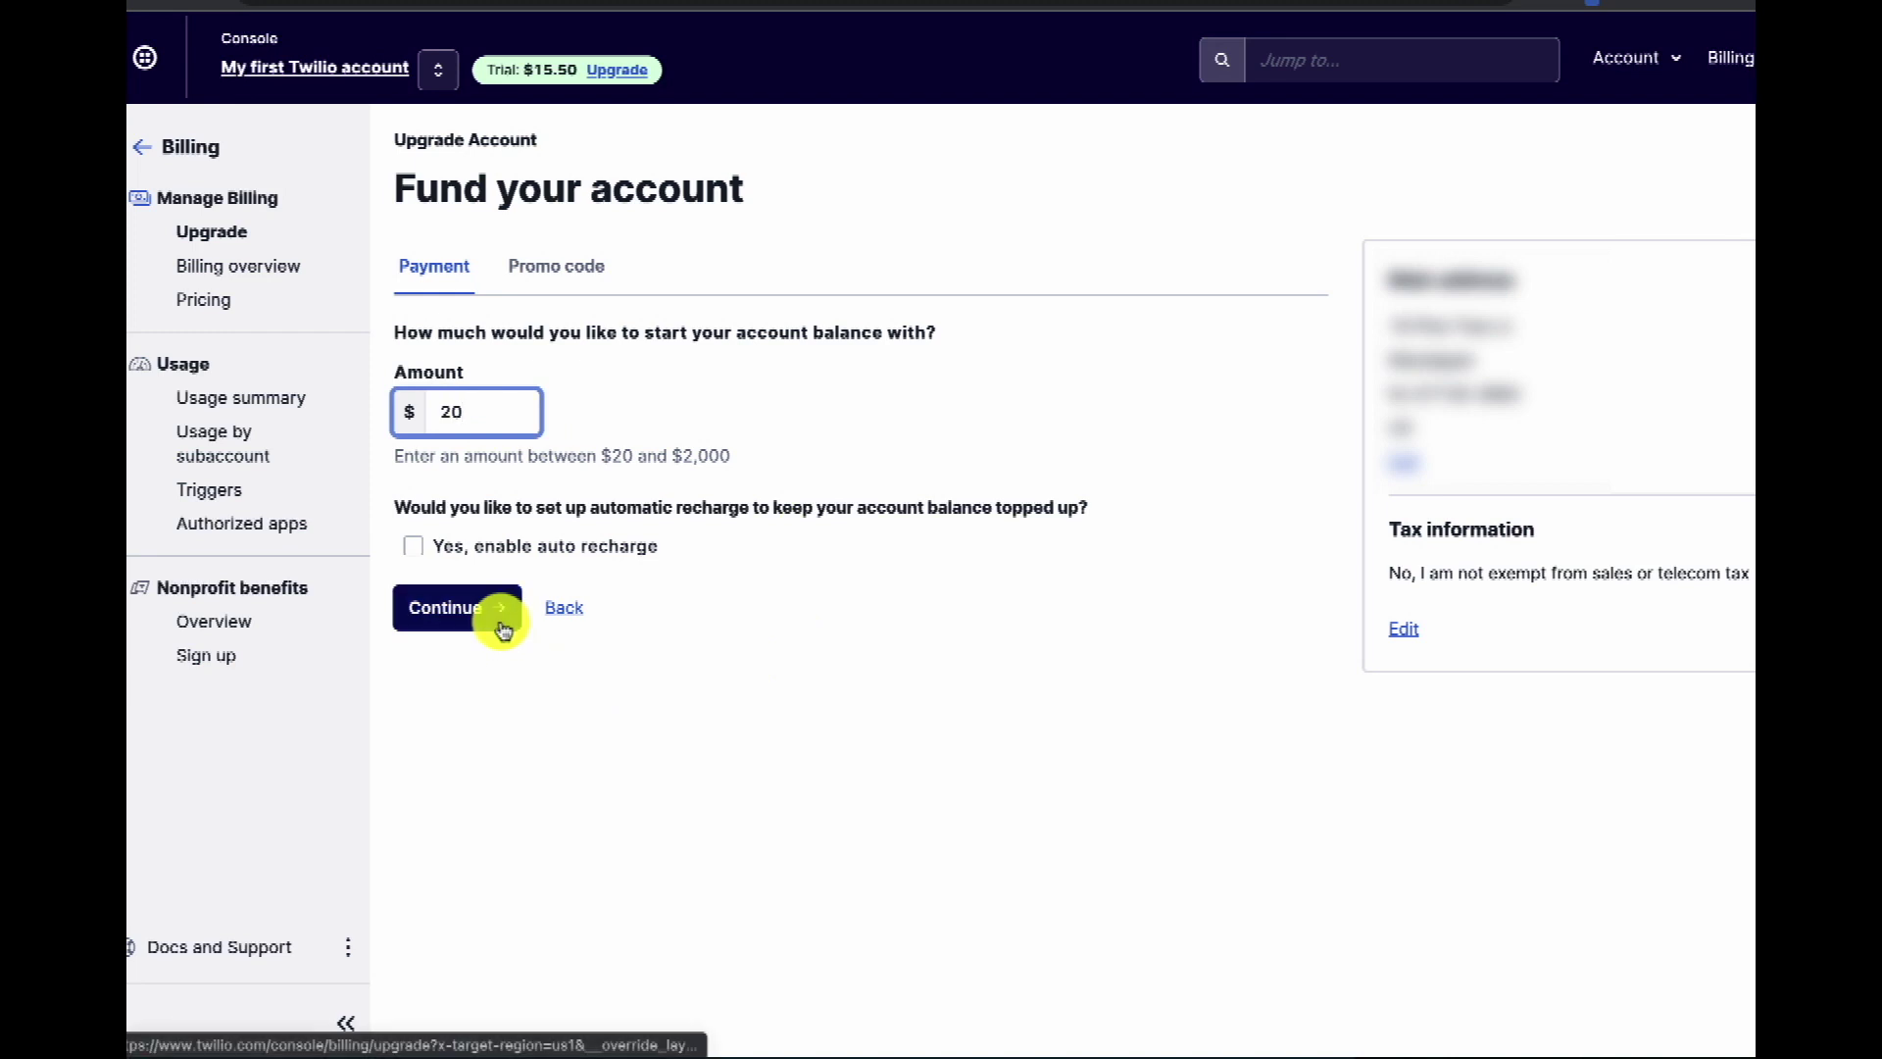
click(421, 595)
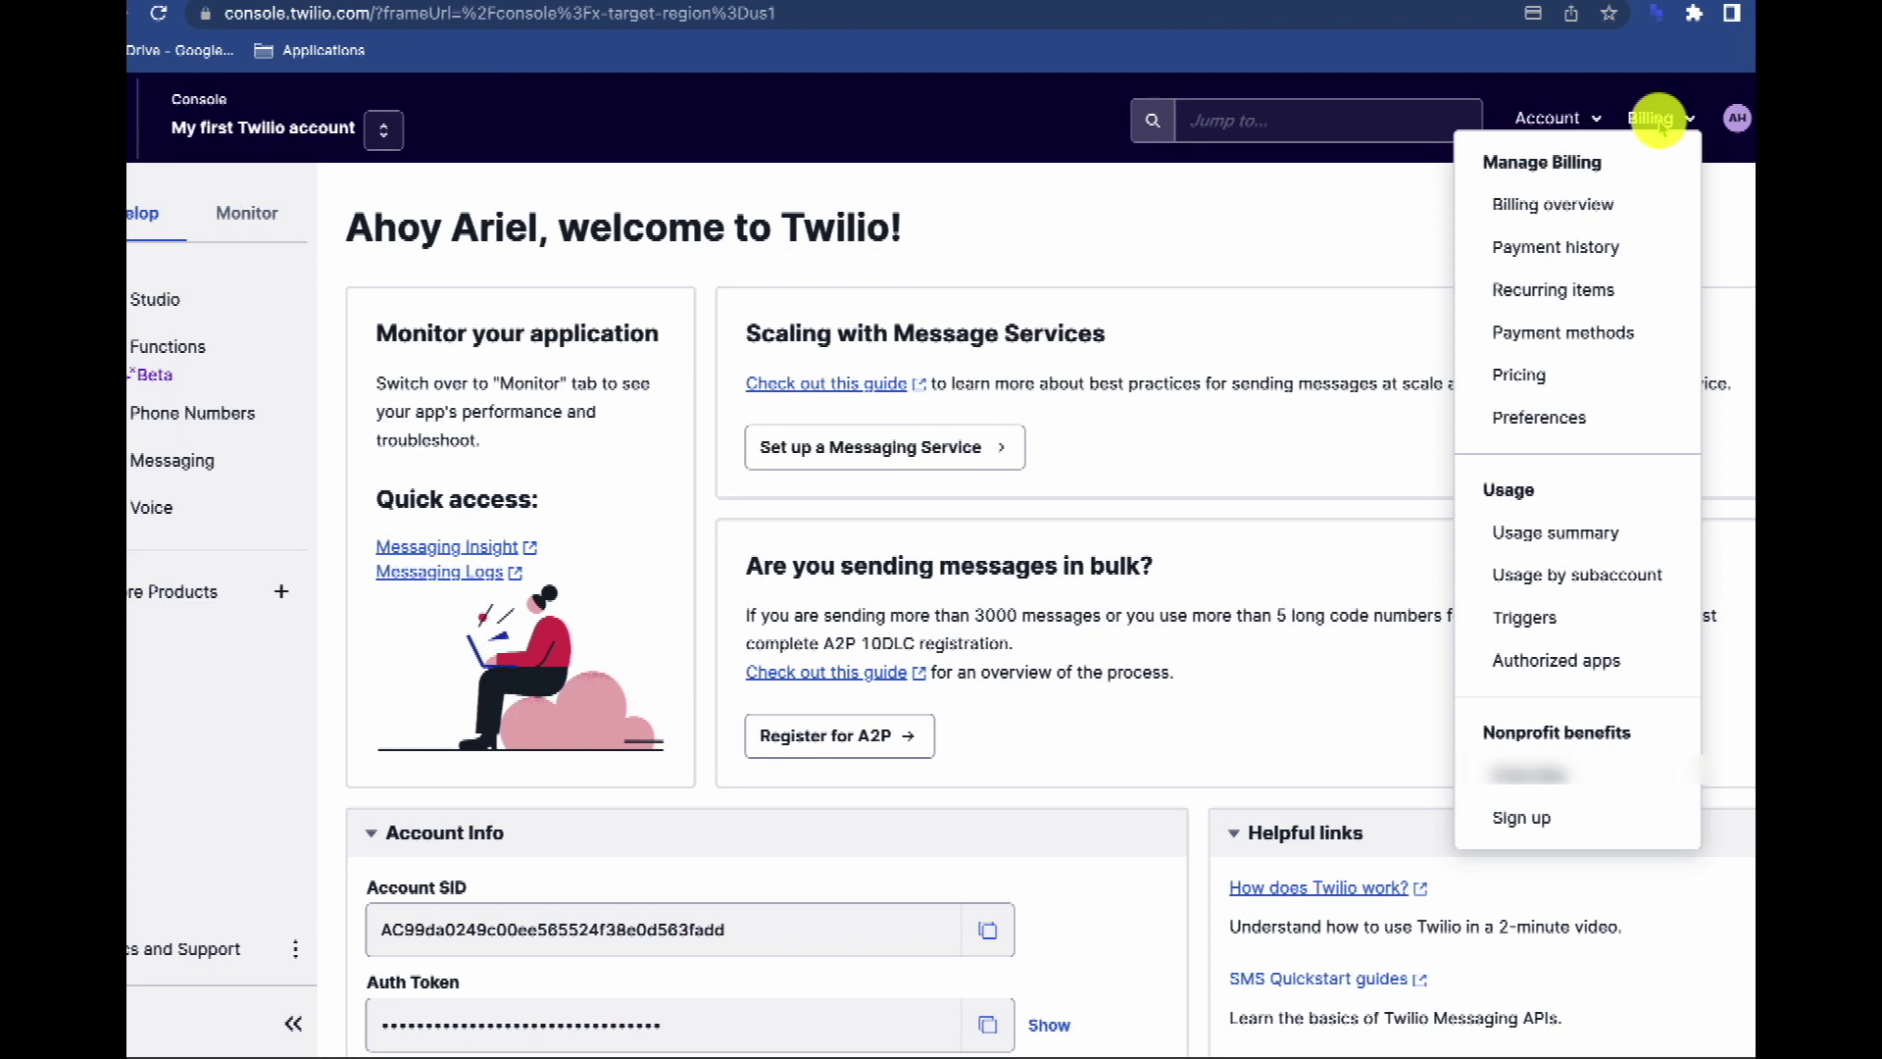
- Check the account's billing overview and return to the console home page
click(1576, 208)
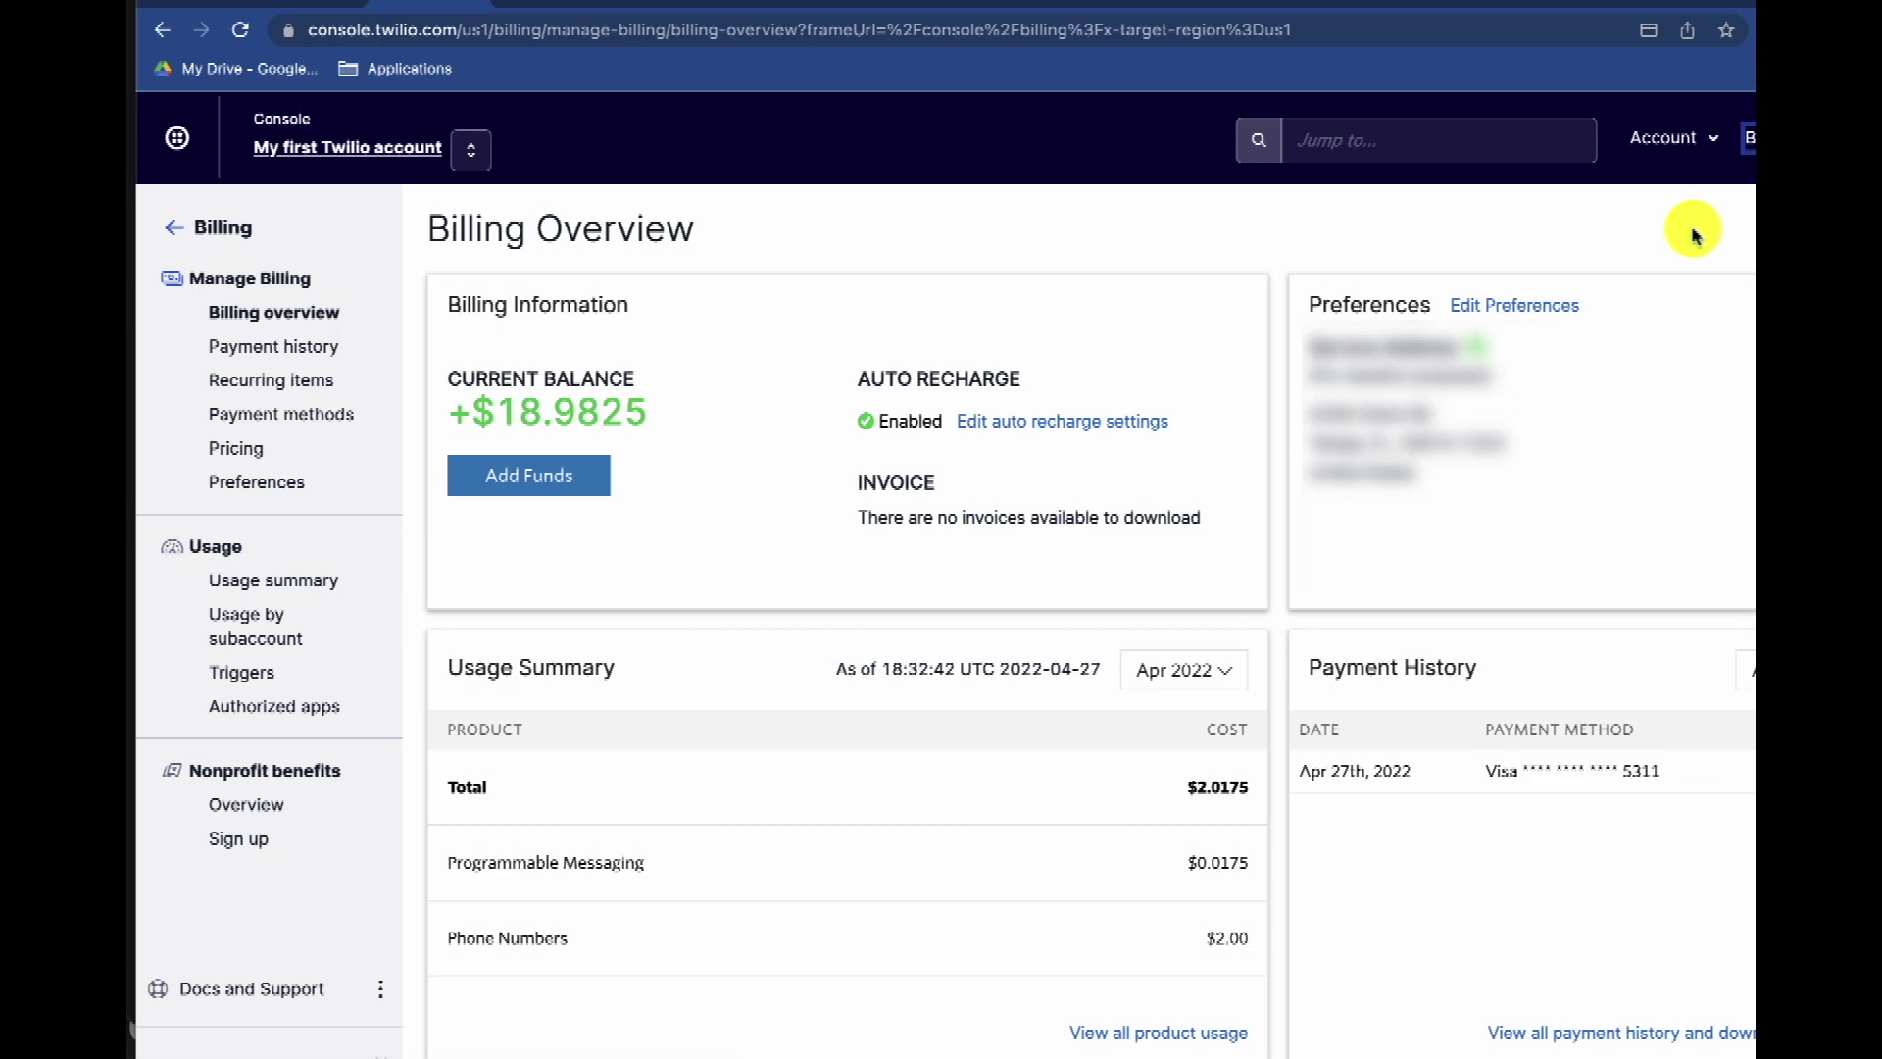
click(307, 147)
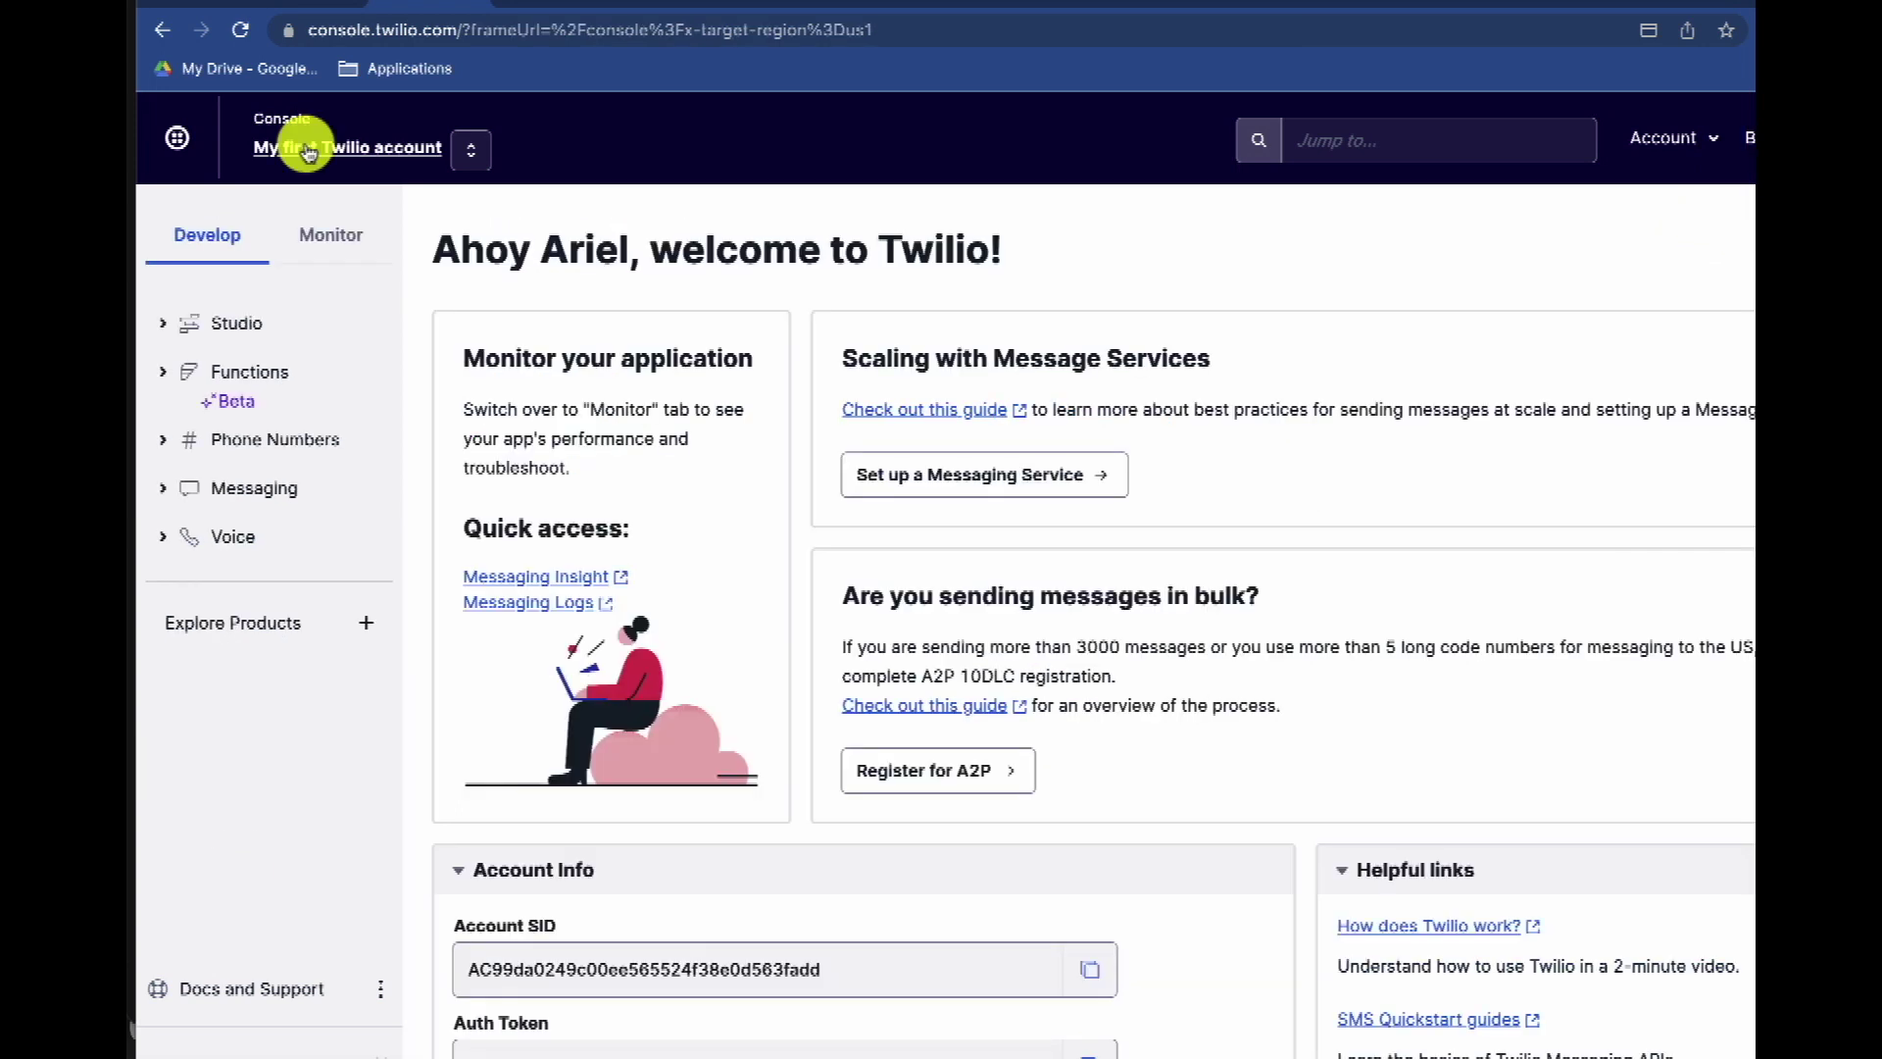
- Search for US phone numbers to buy that start with 716 and review the purchase details of the Forestville, NY number
click(166, 447)
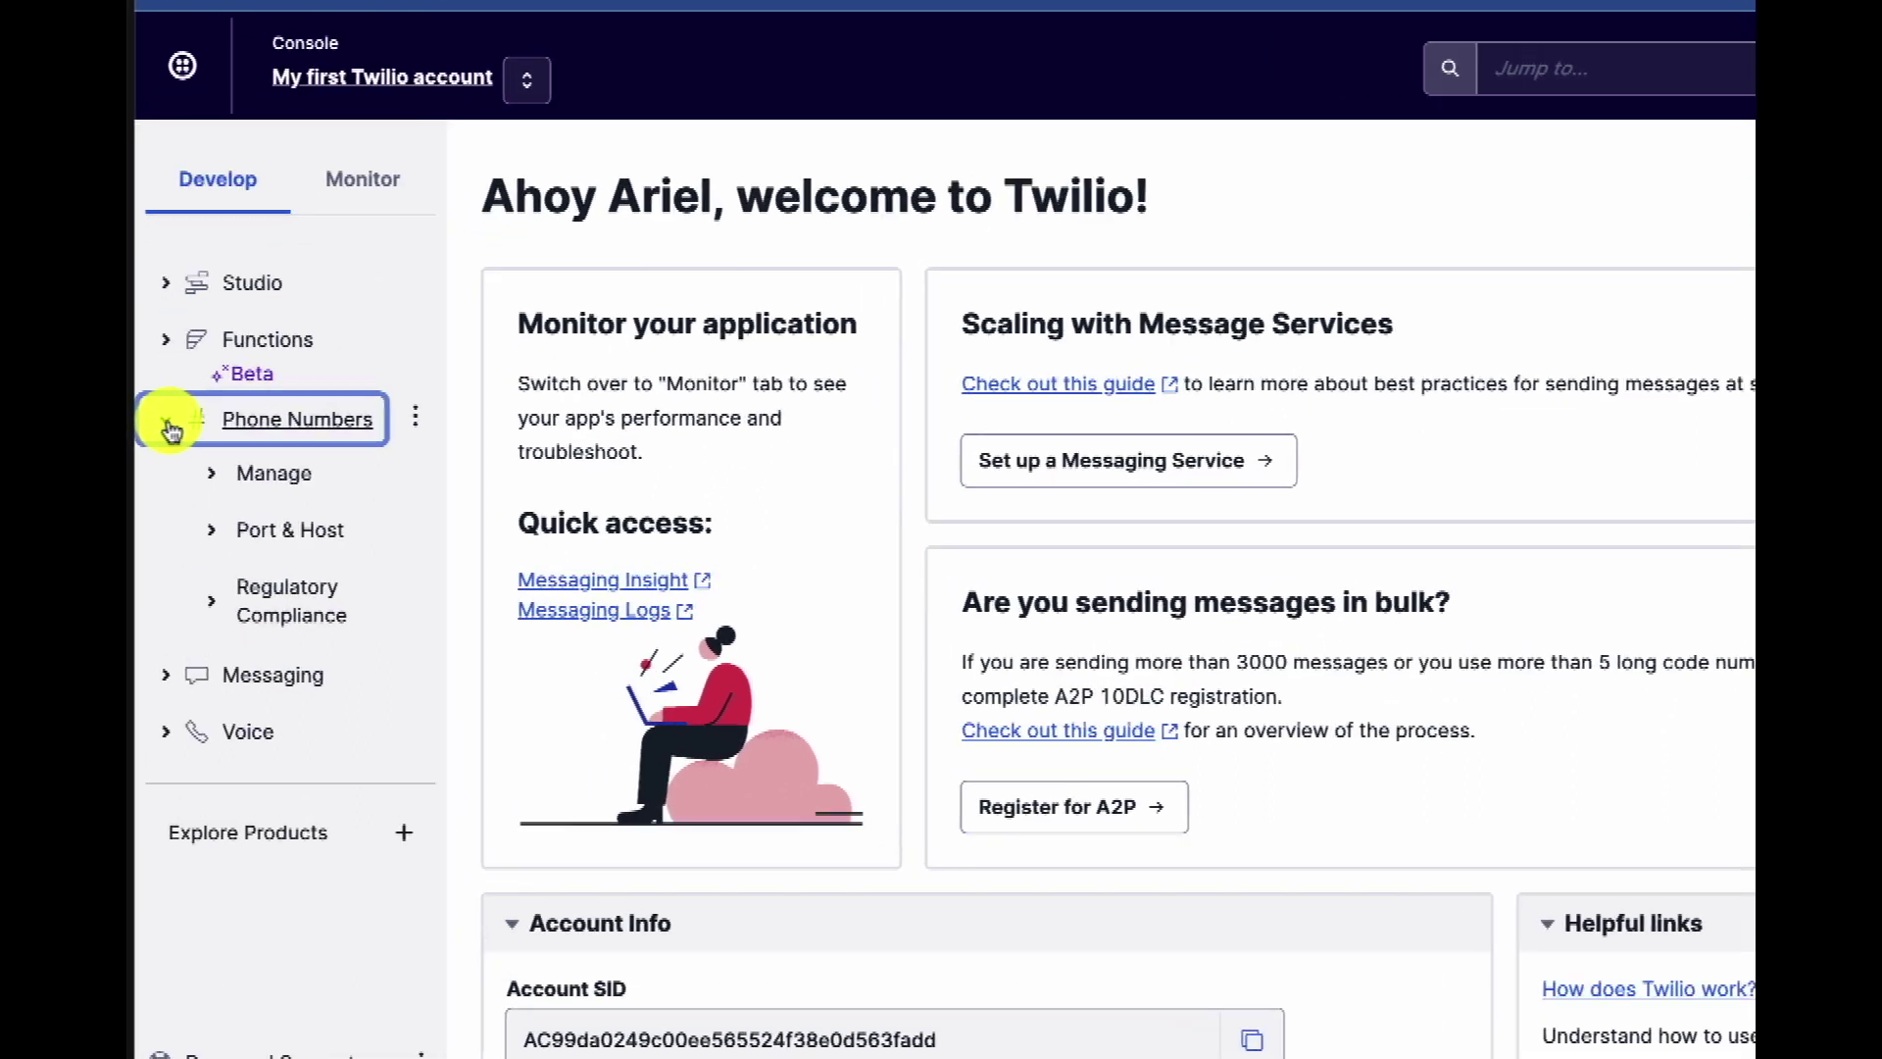
click(212, 491)
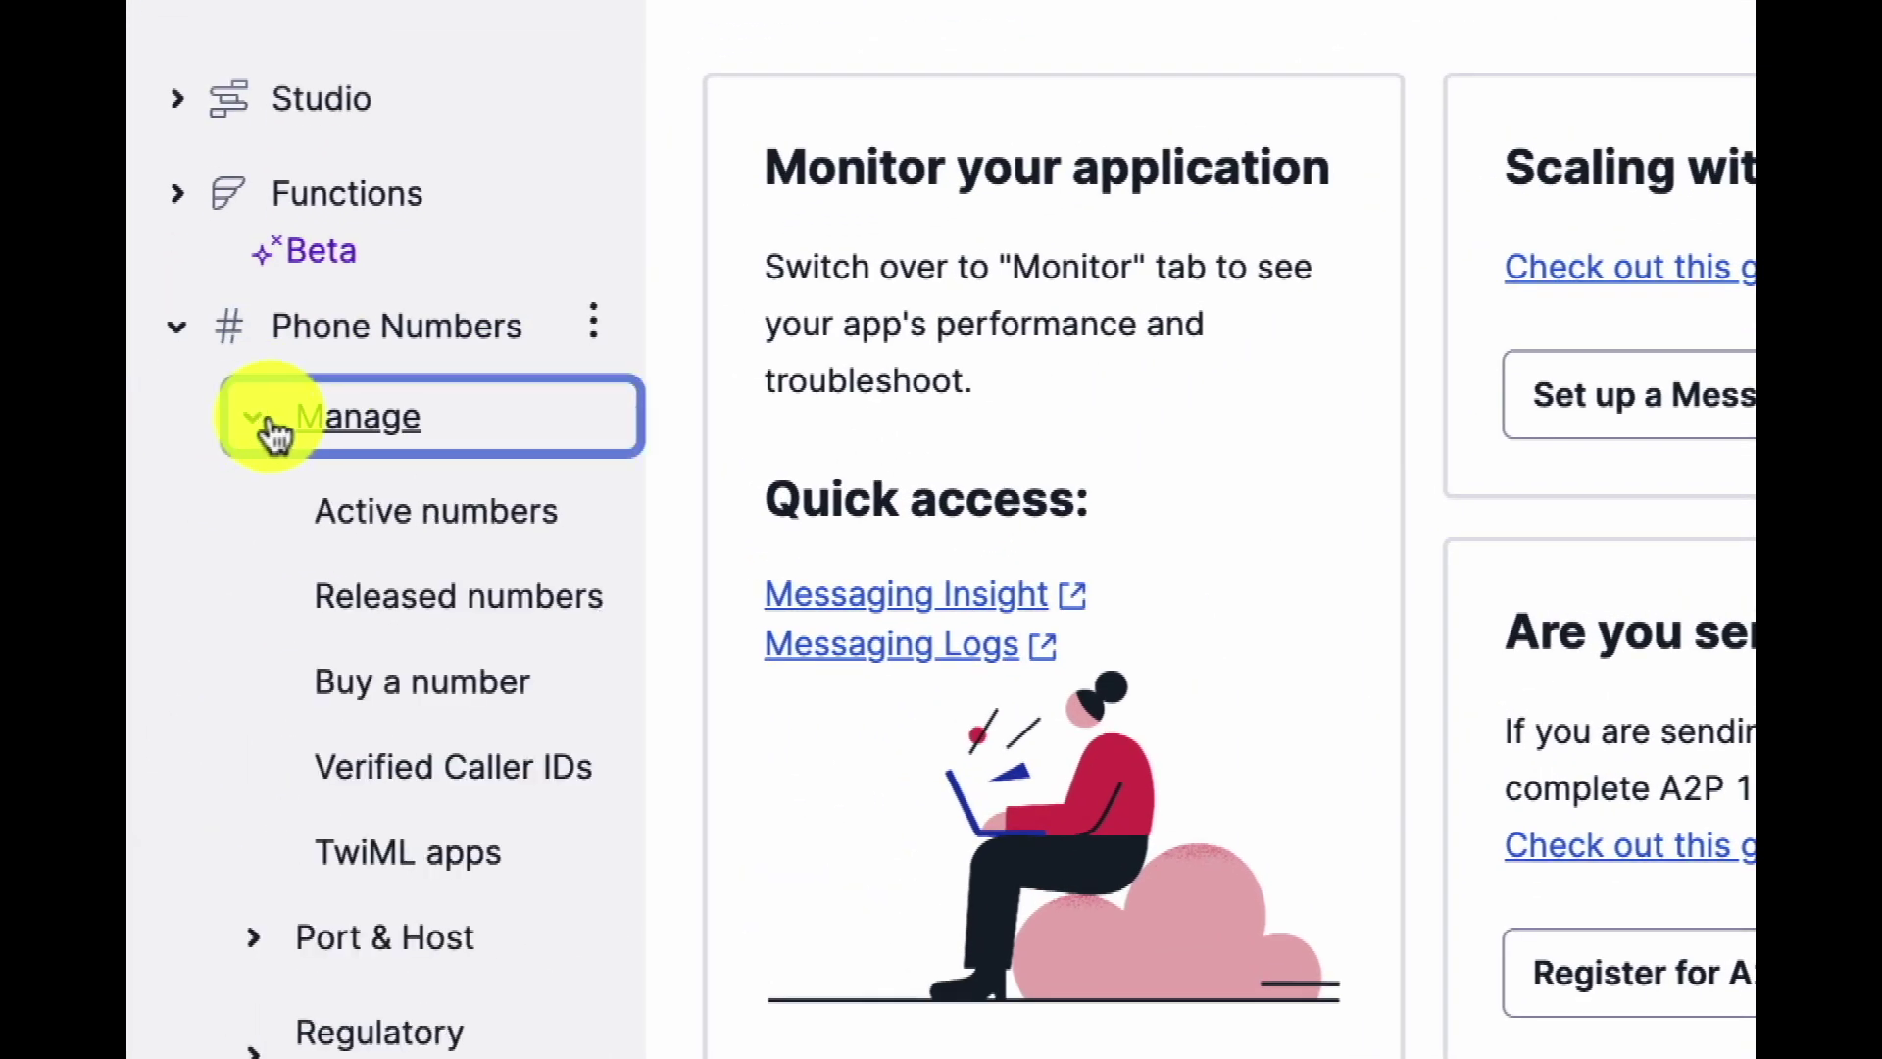
click(447, 690)
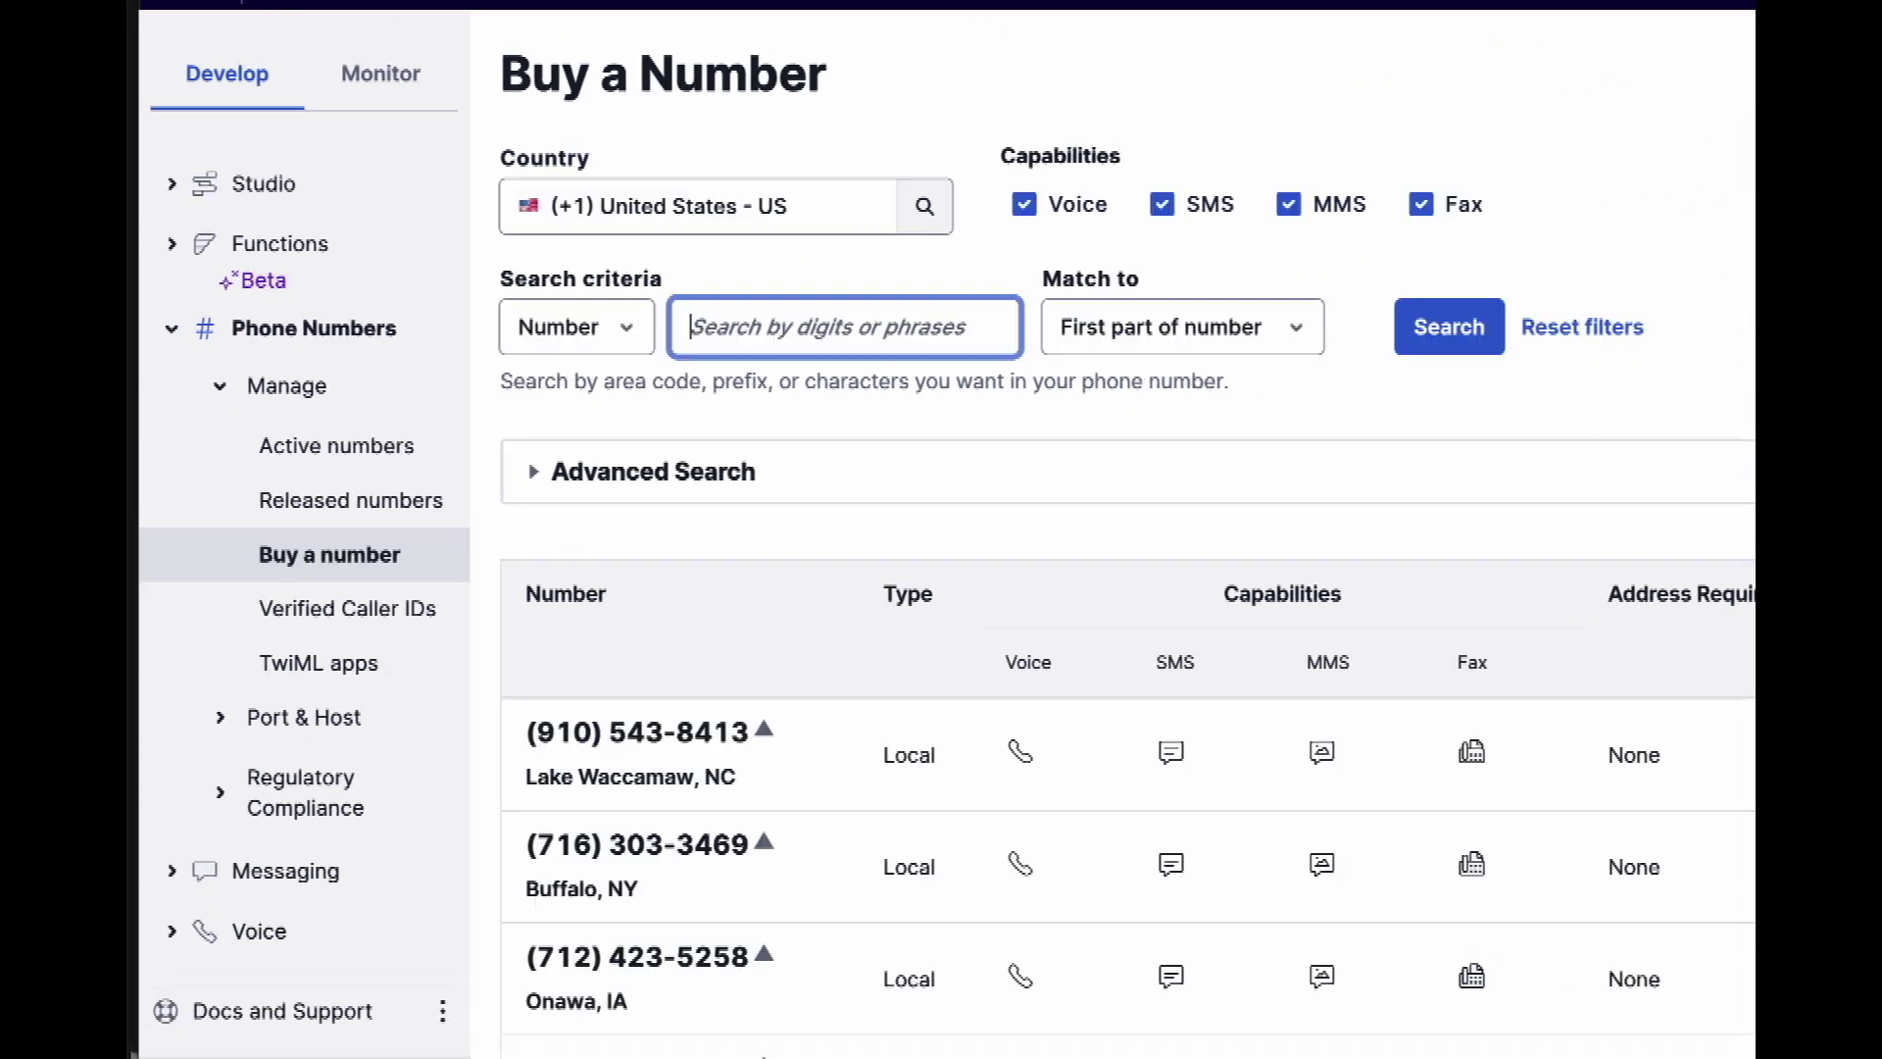
click(840, 327)
text(71)
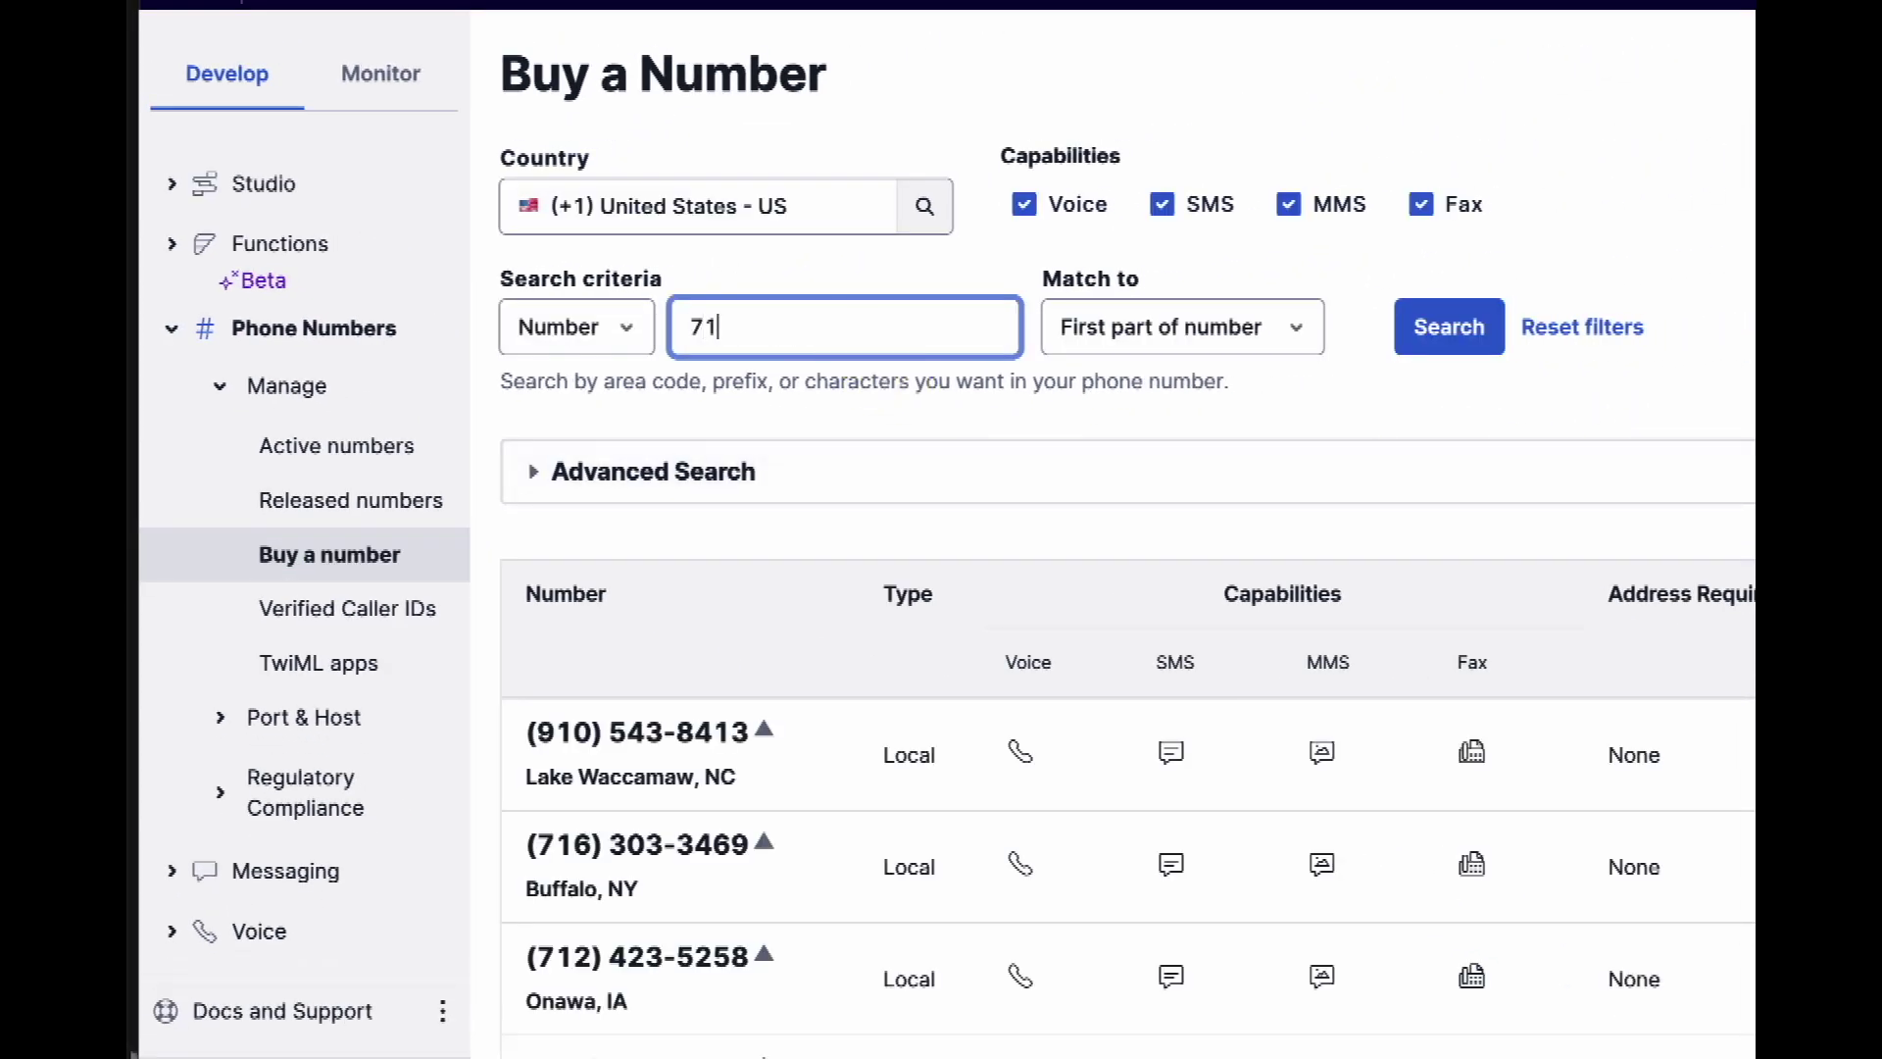
click(1459, 329)
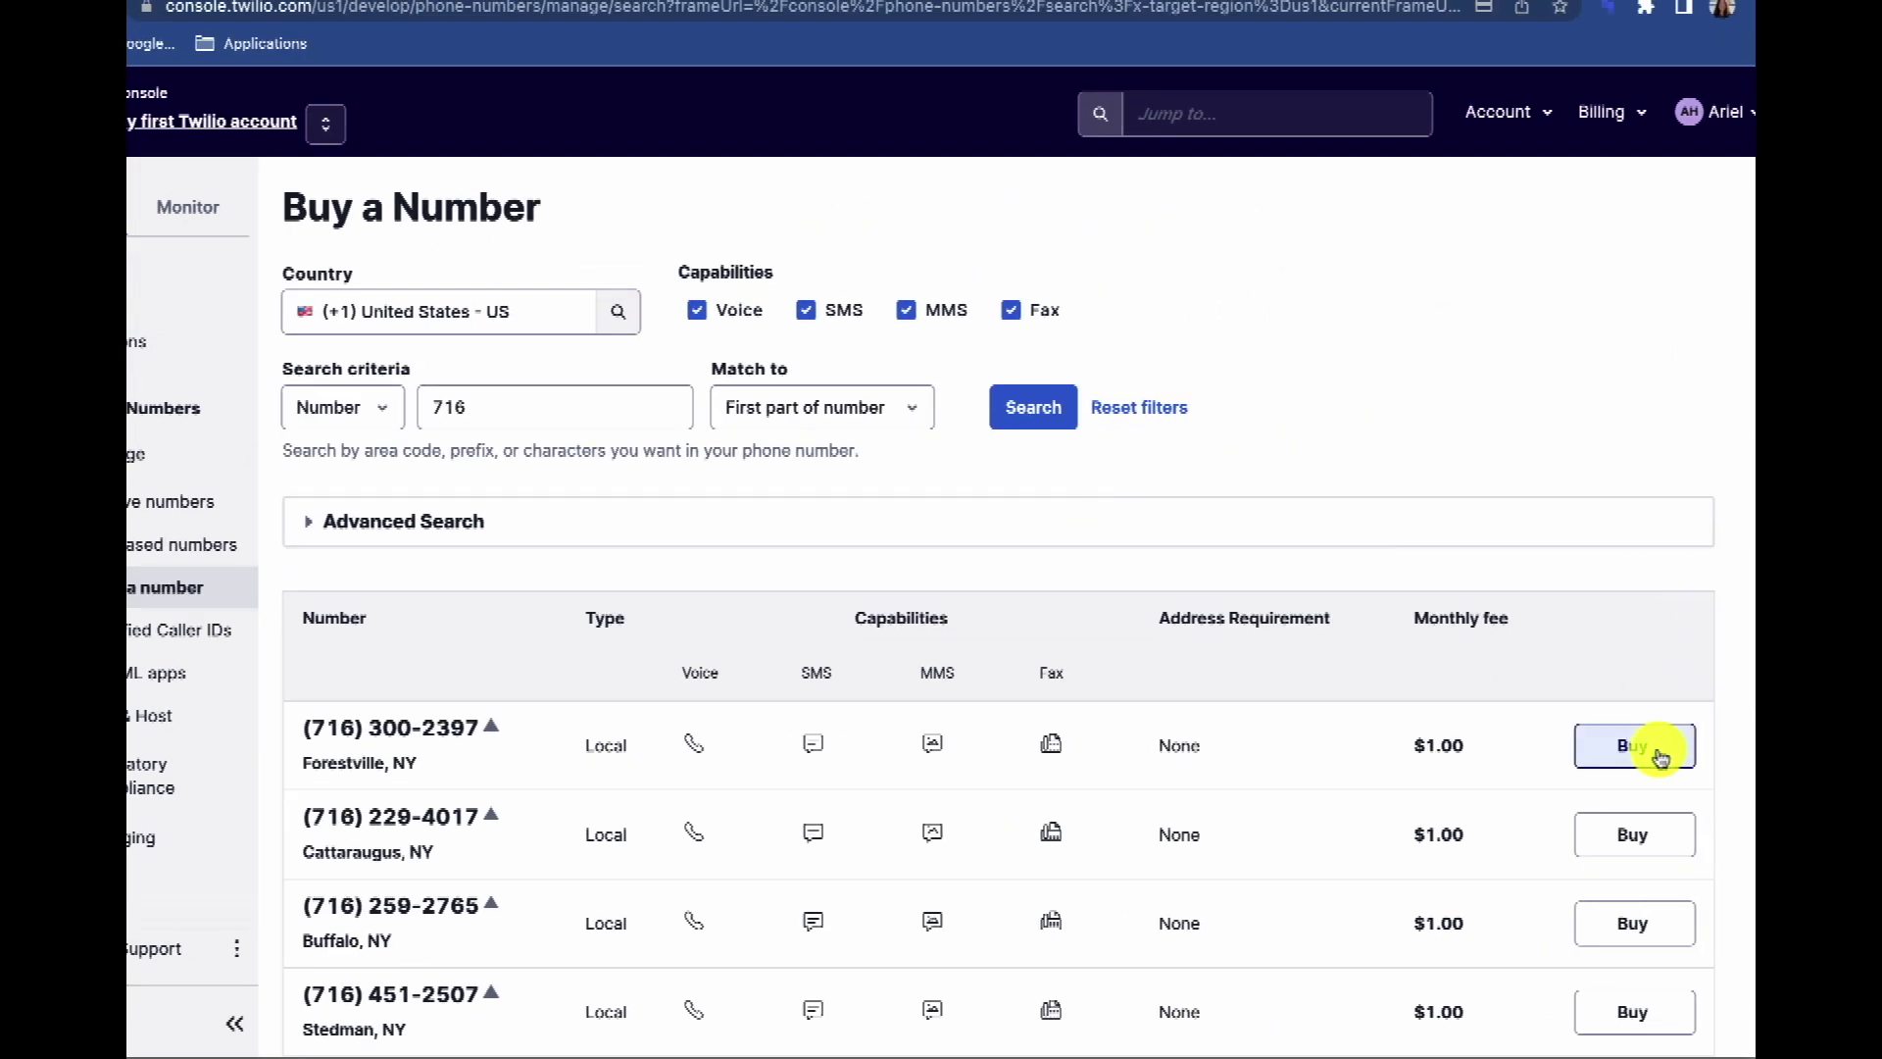
click(1657, 751)
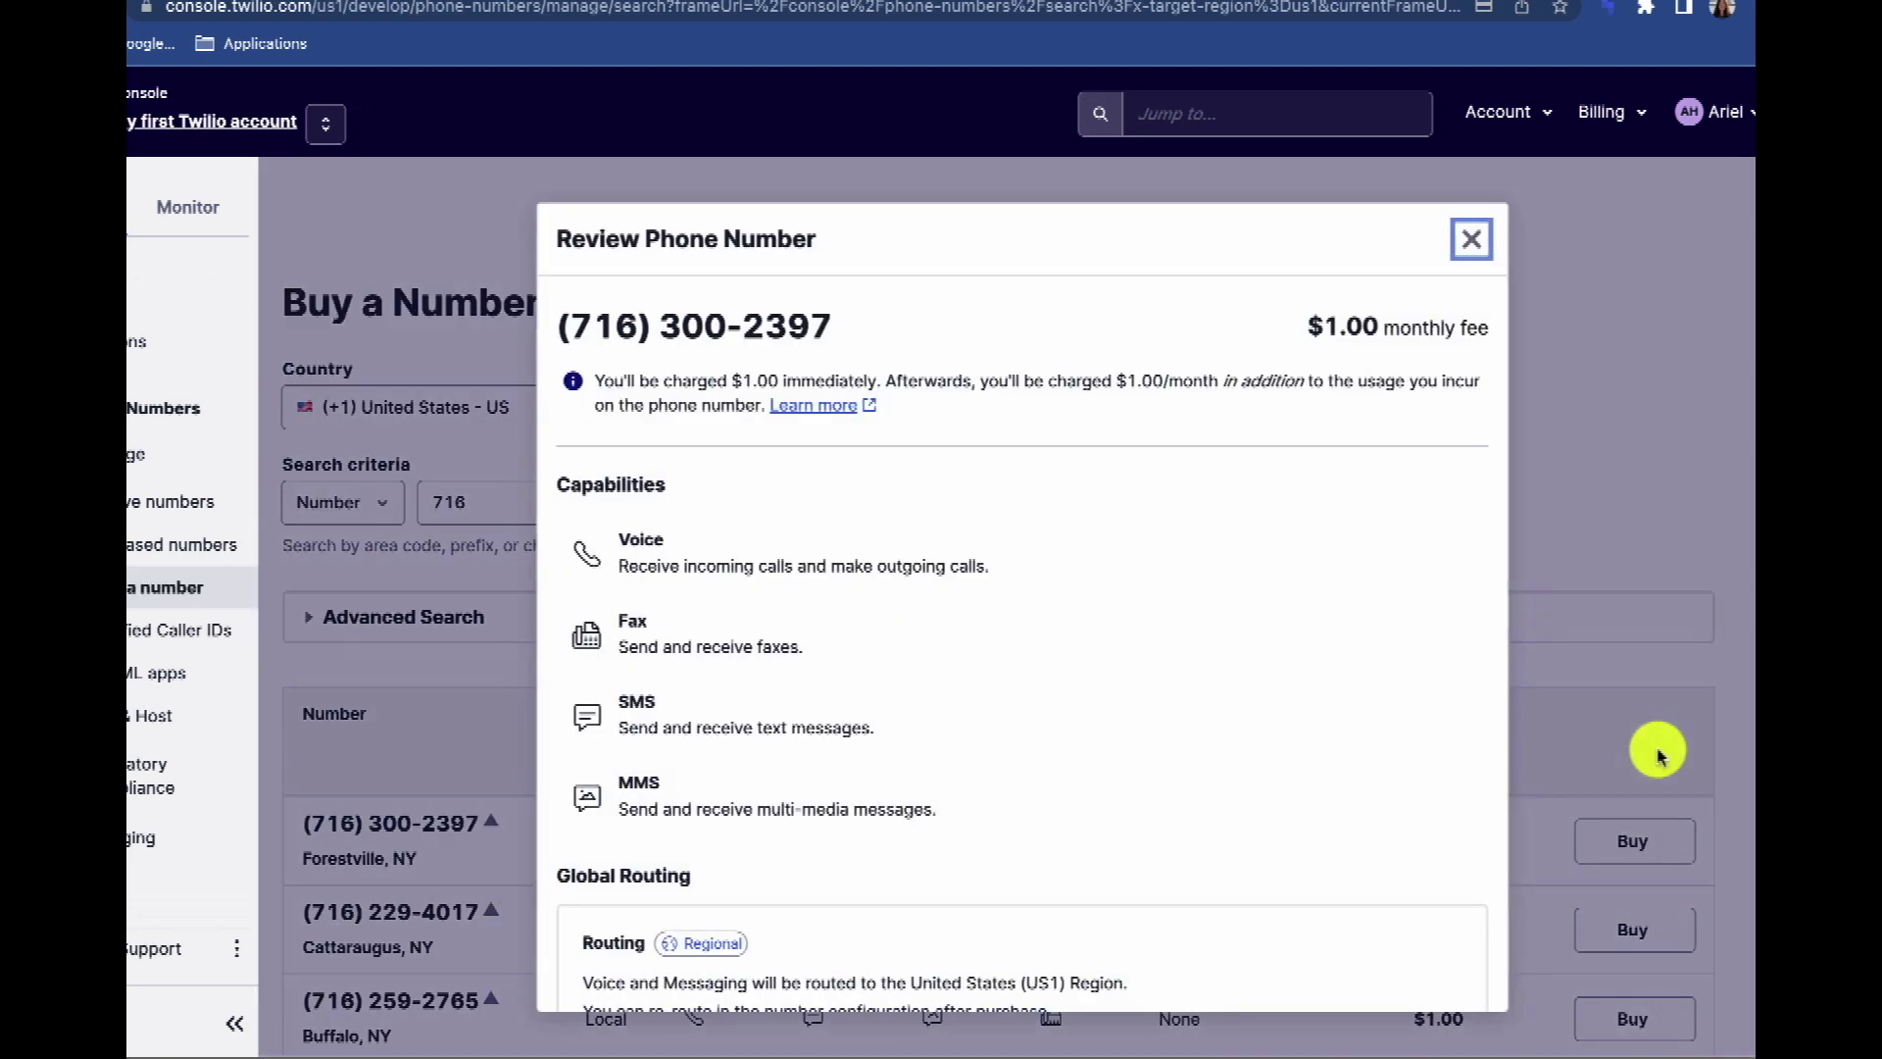
scroll(1260, 803, down, 2)
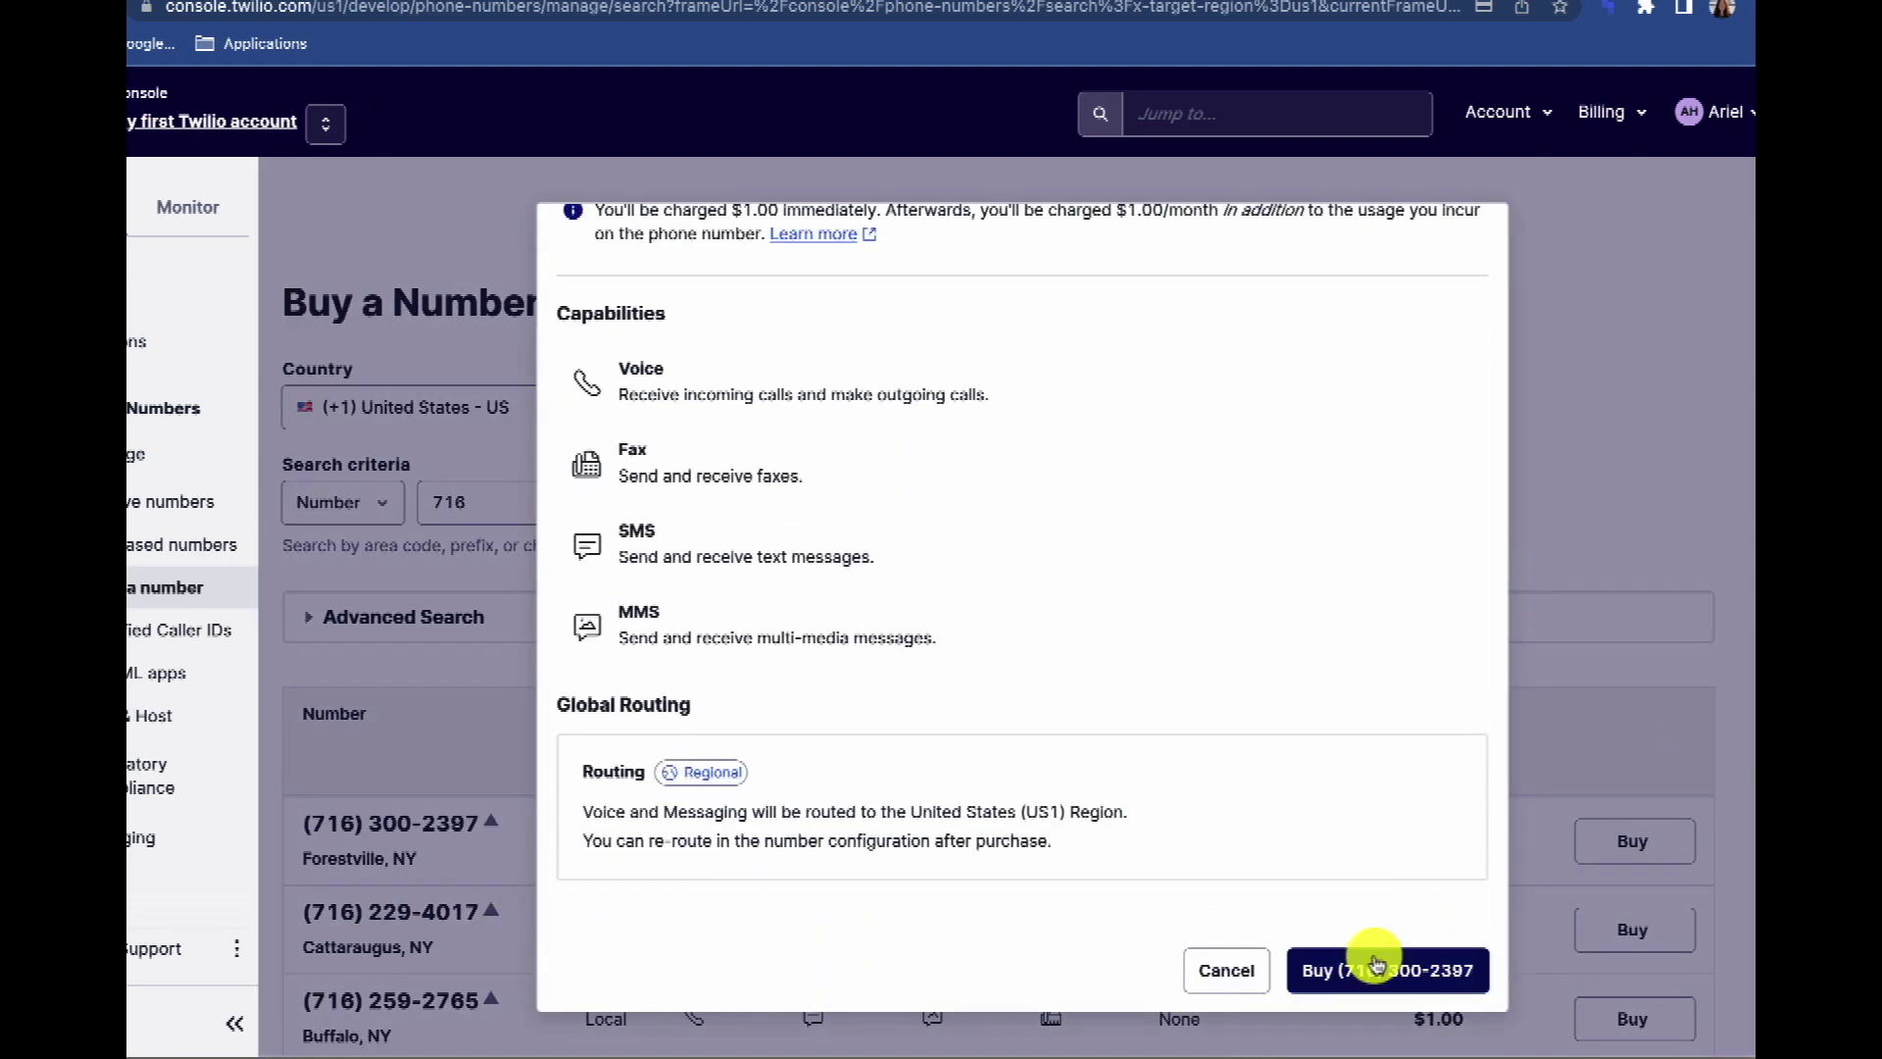
- Open the active Litchfield, CT phone number and look through its configuration down past the Voice & Fax settings
click(299, 505)
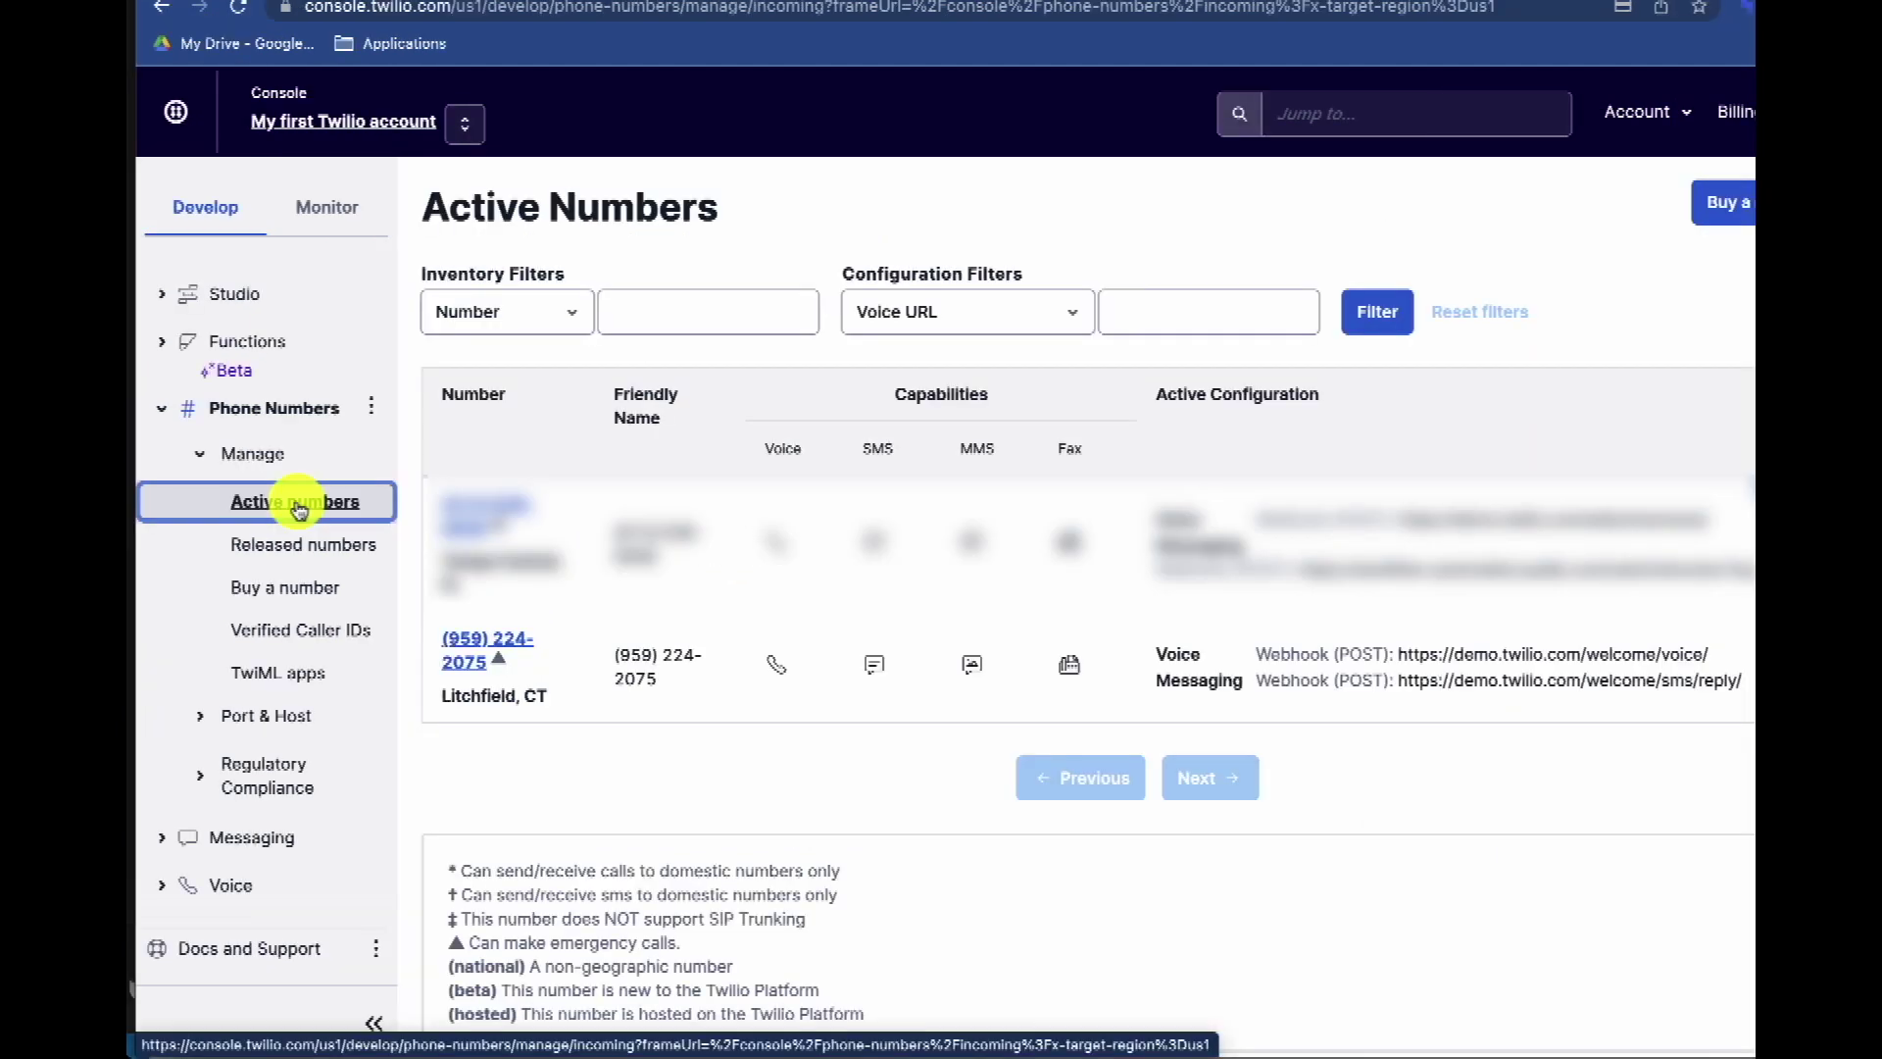
click(479, 642)
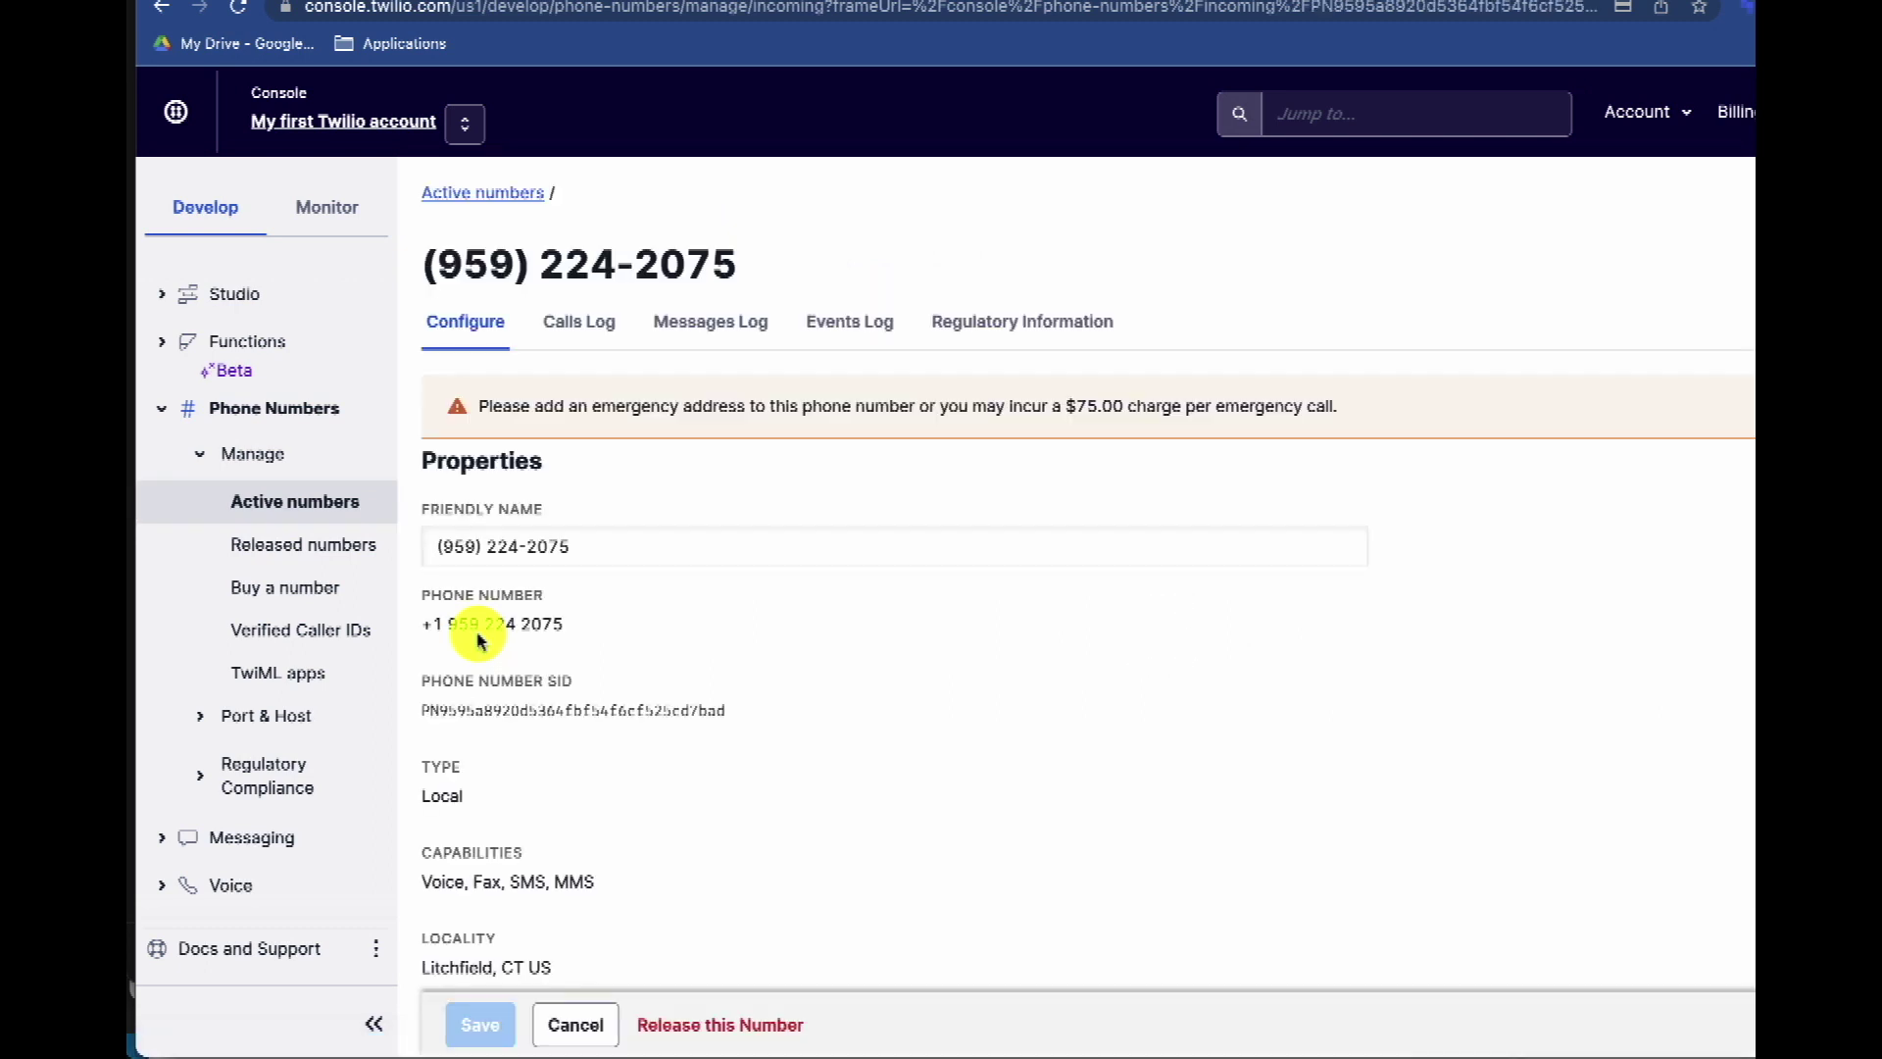
scroll(760, 675, down, 13)
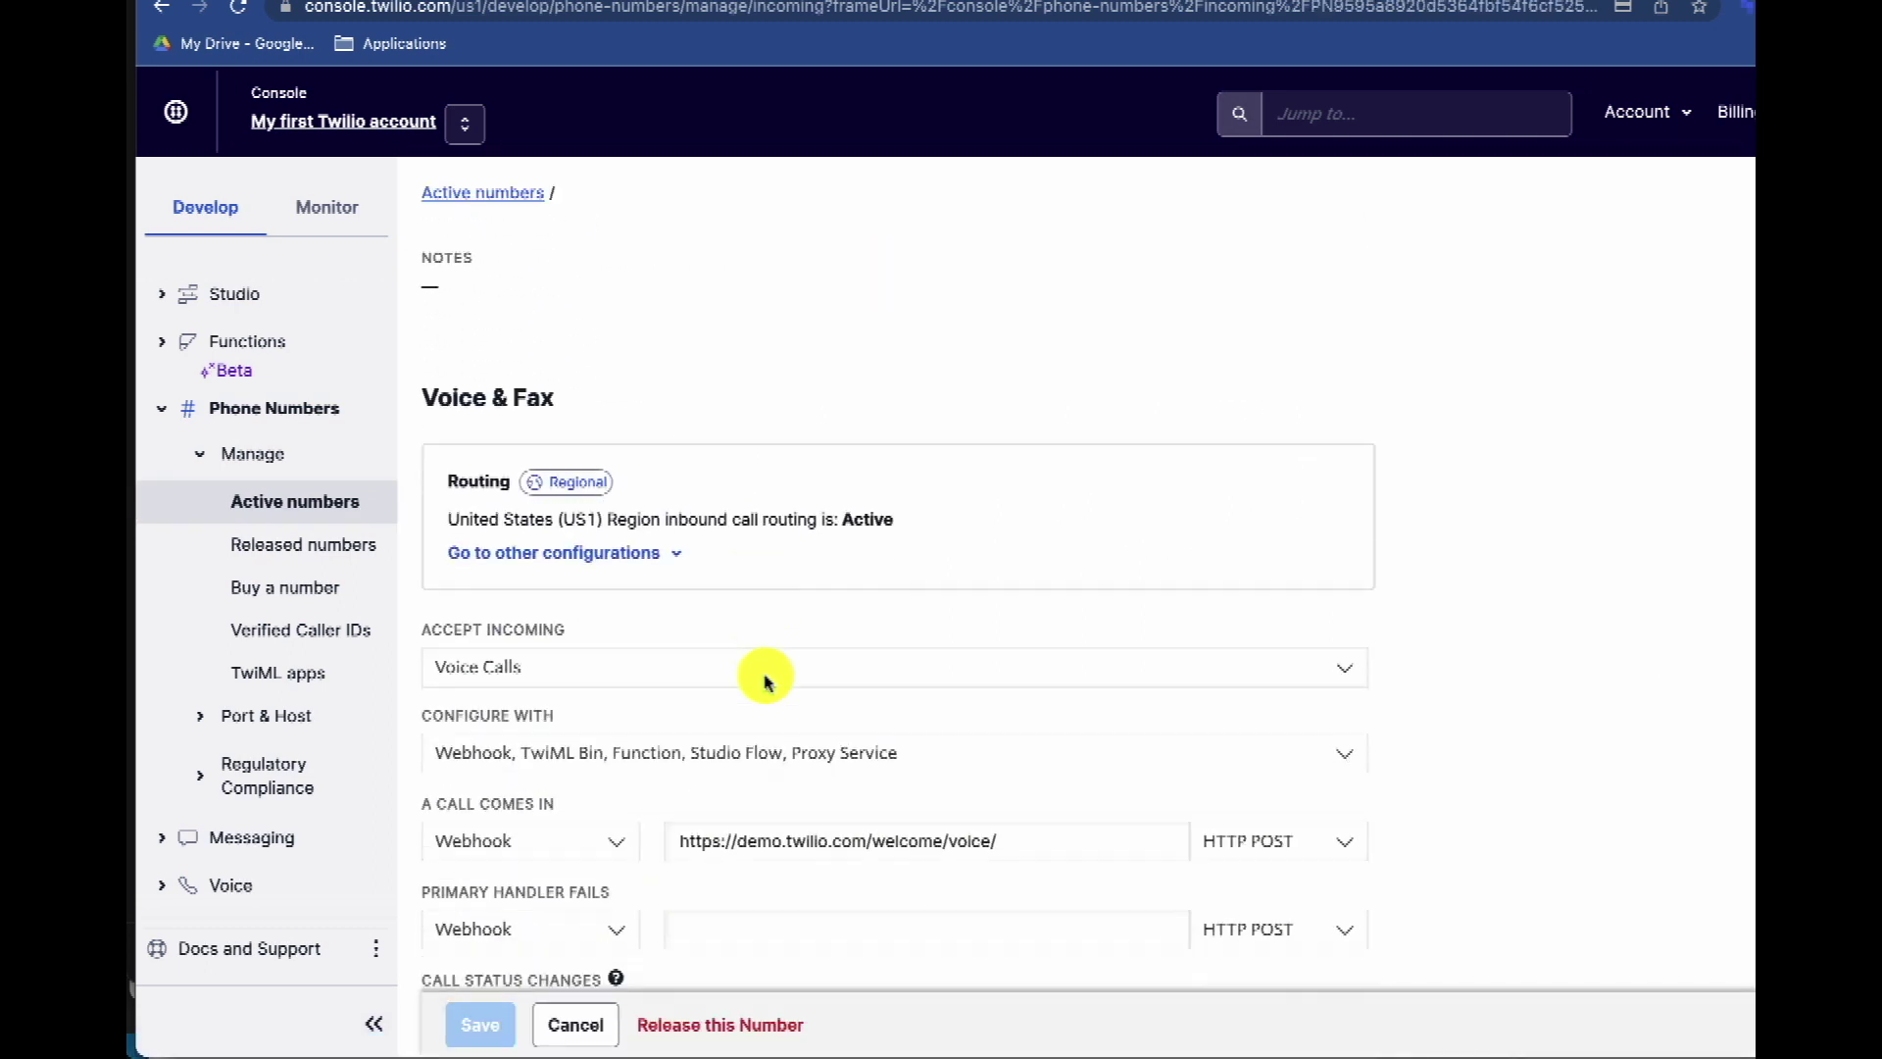
scroll(765, 680, down, 7)
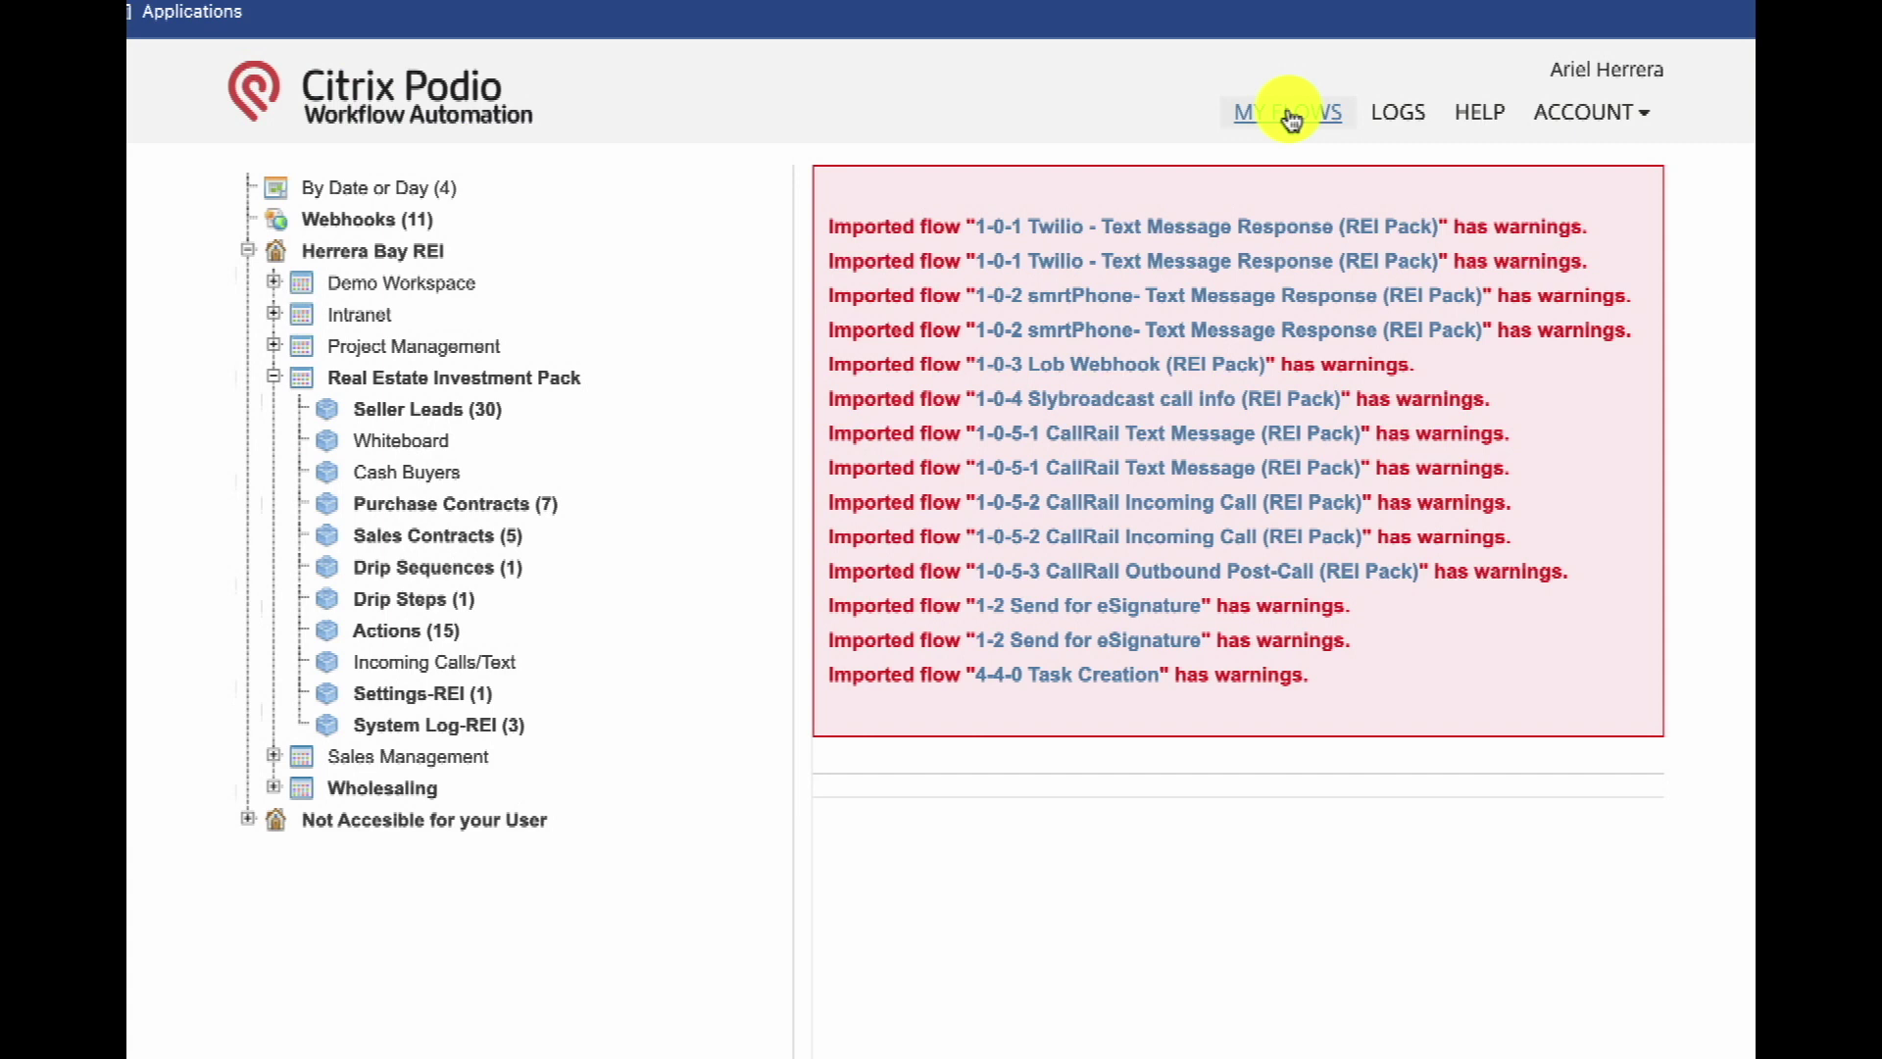
- In Podio Workflow Automation, open the first webhook flow "1-0-1 Twilio - Text Message Response (REI Pack)" and copy its webhook URL
click(392, 222)
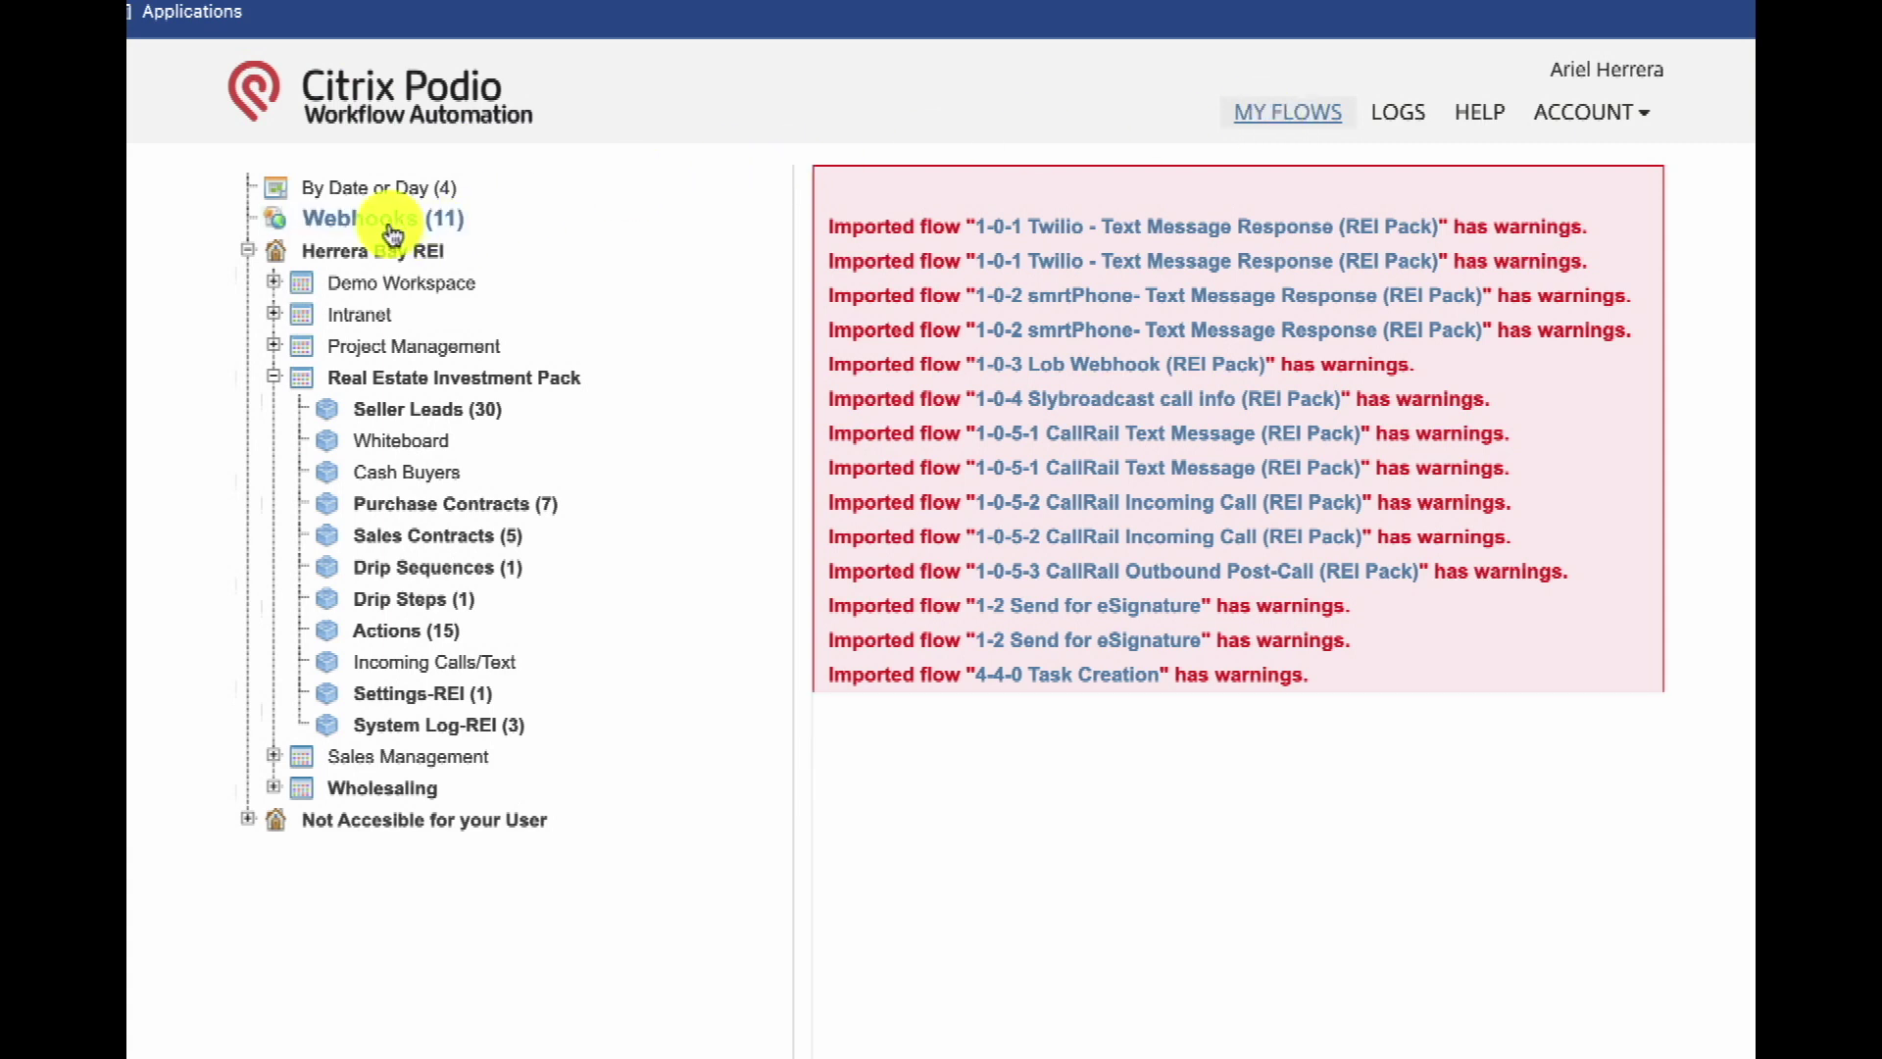
scroll(1103, 551, down, 4)
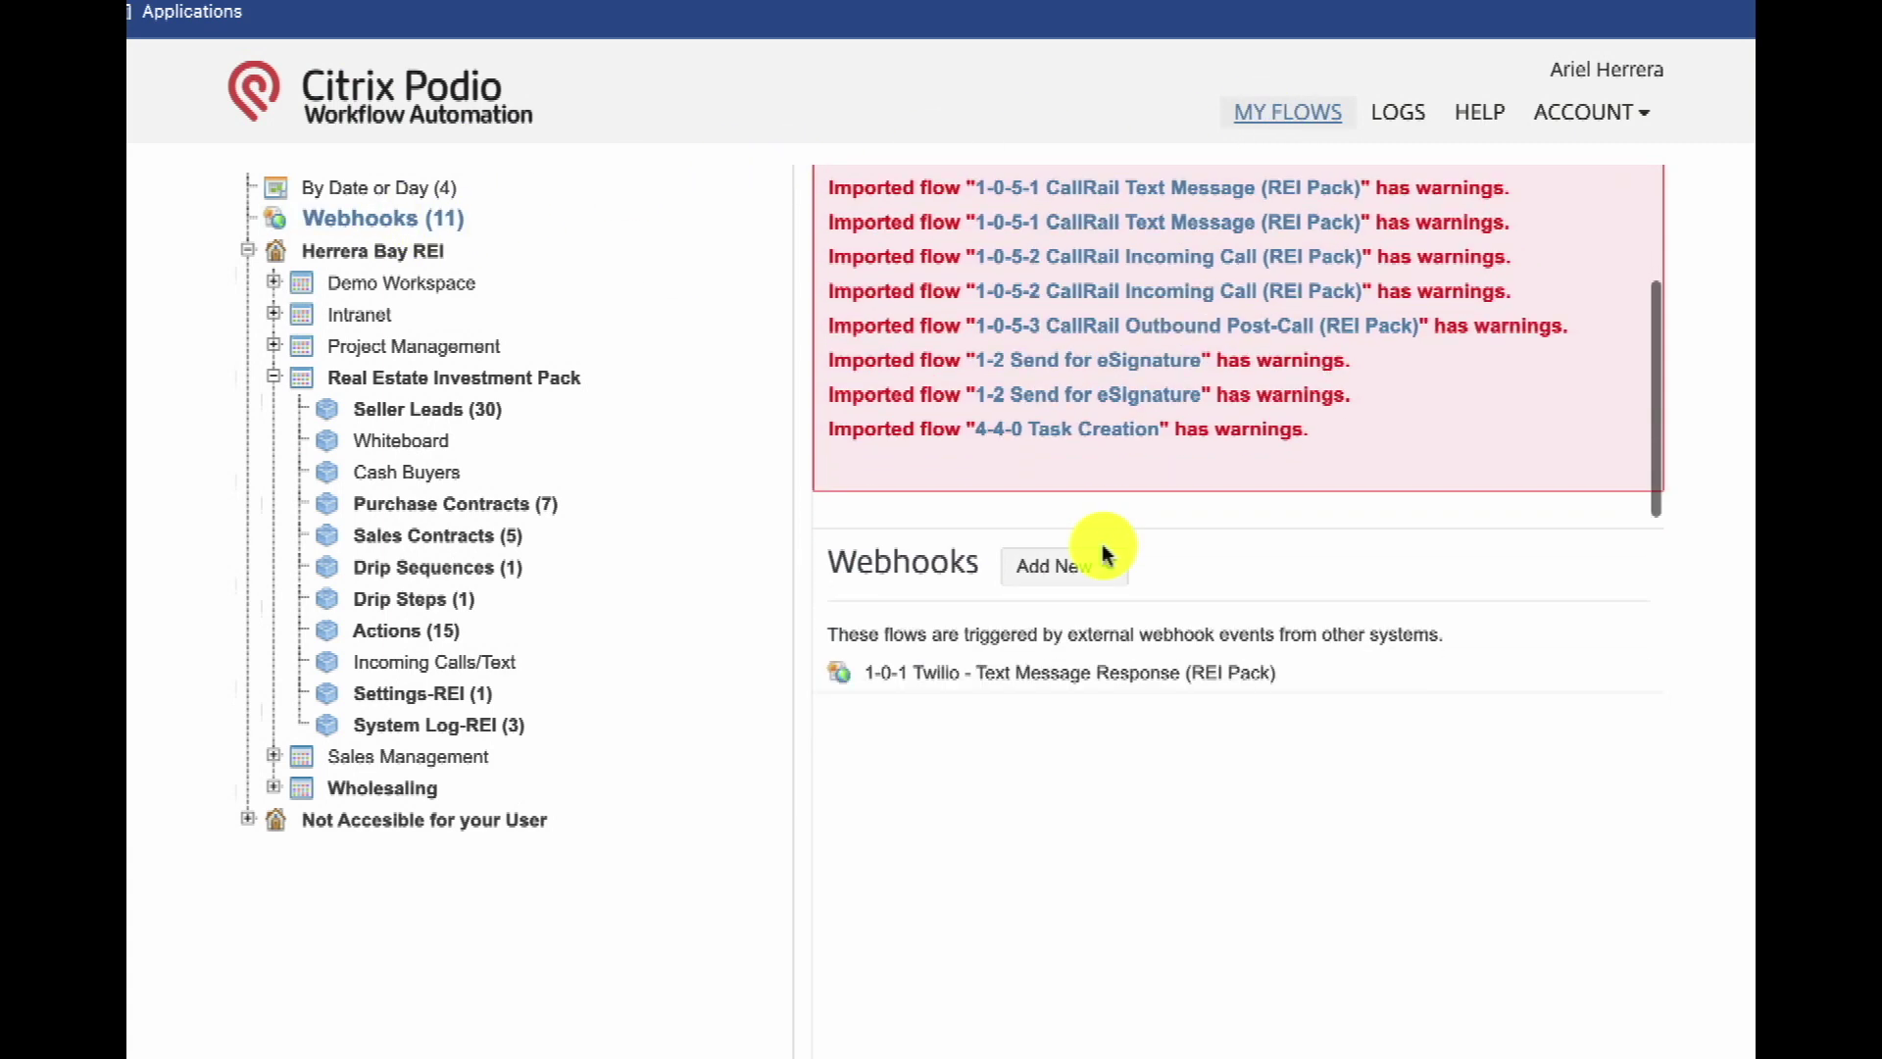
scroll(1103, 551, down, 3)
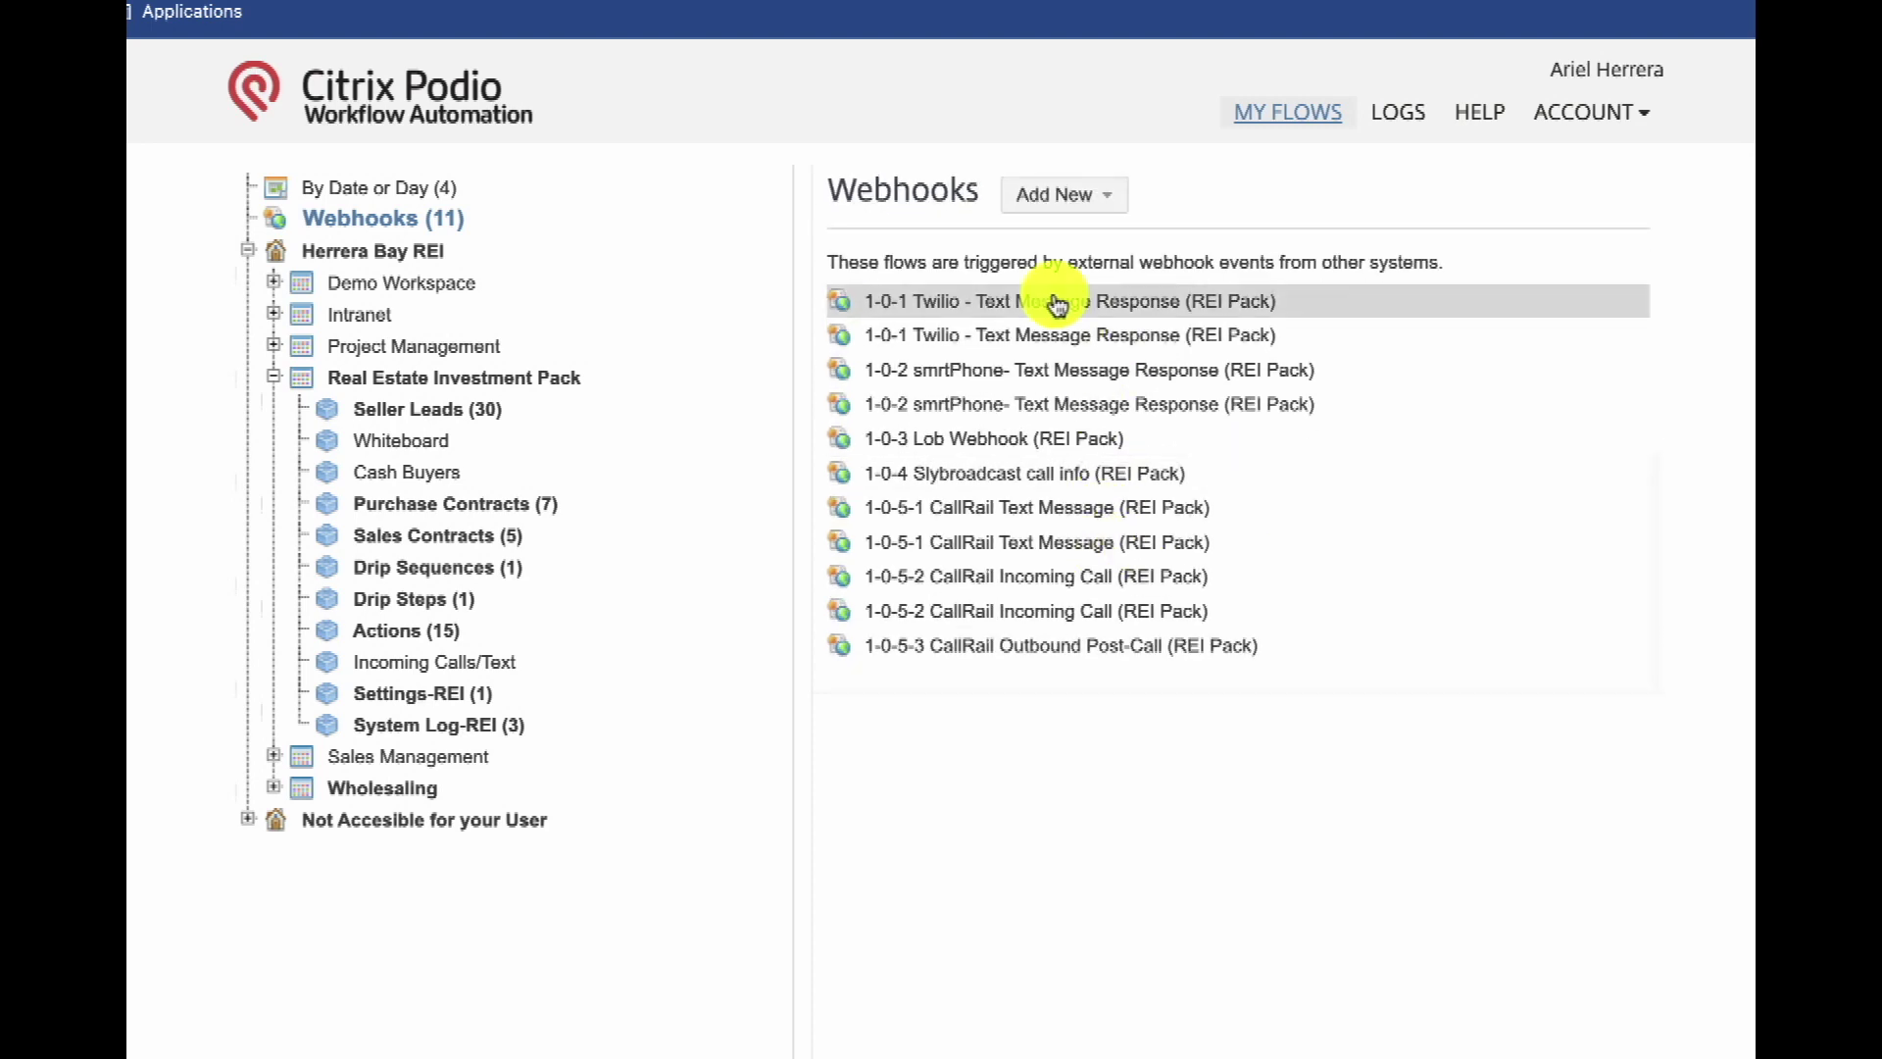
click(1052, 294)
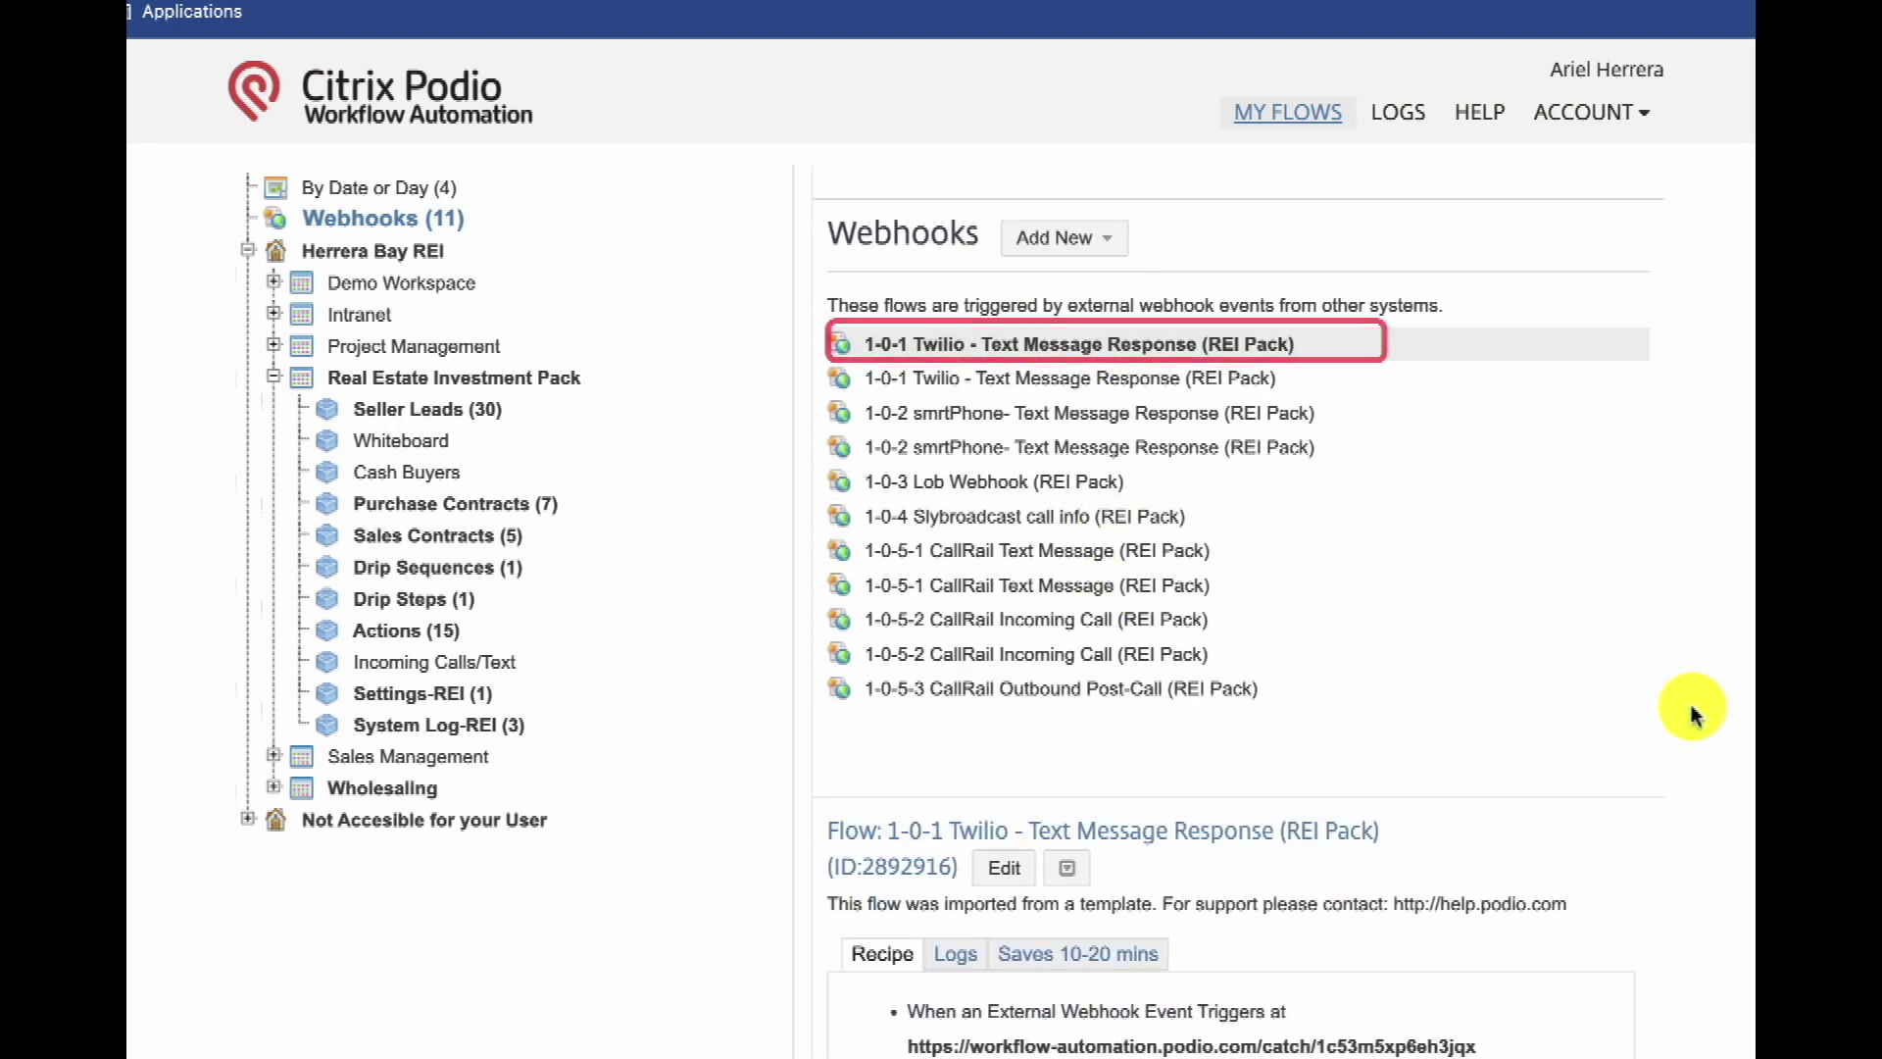
scroll(1569, 721, down, 1)
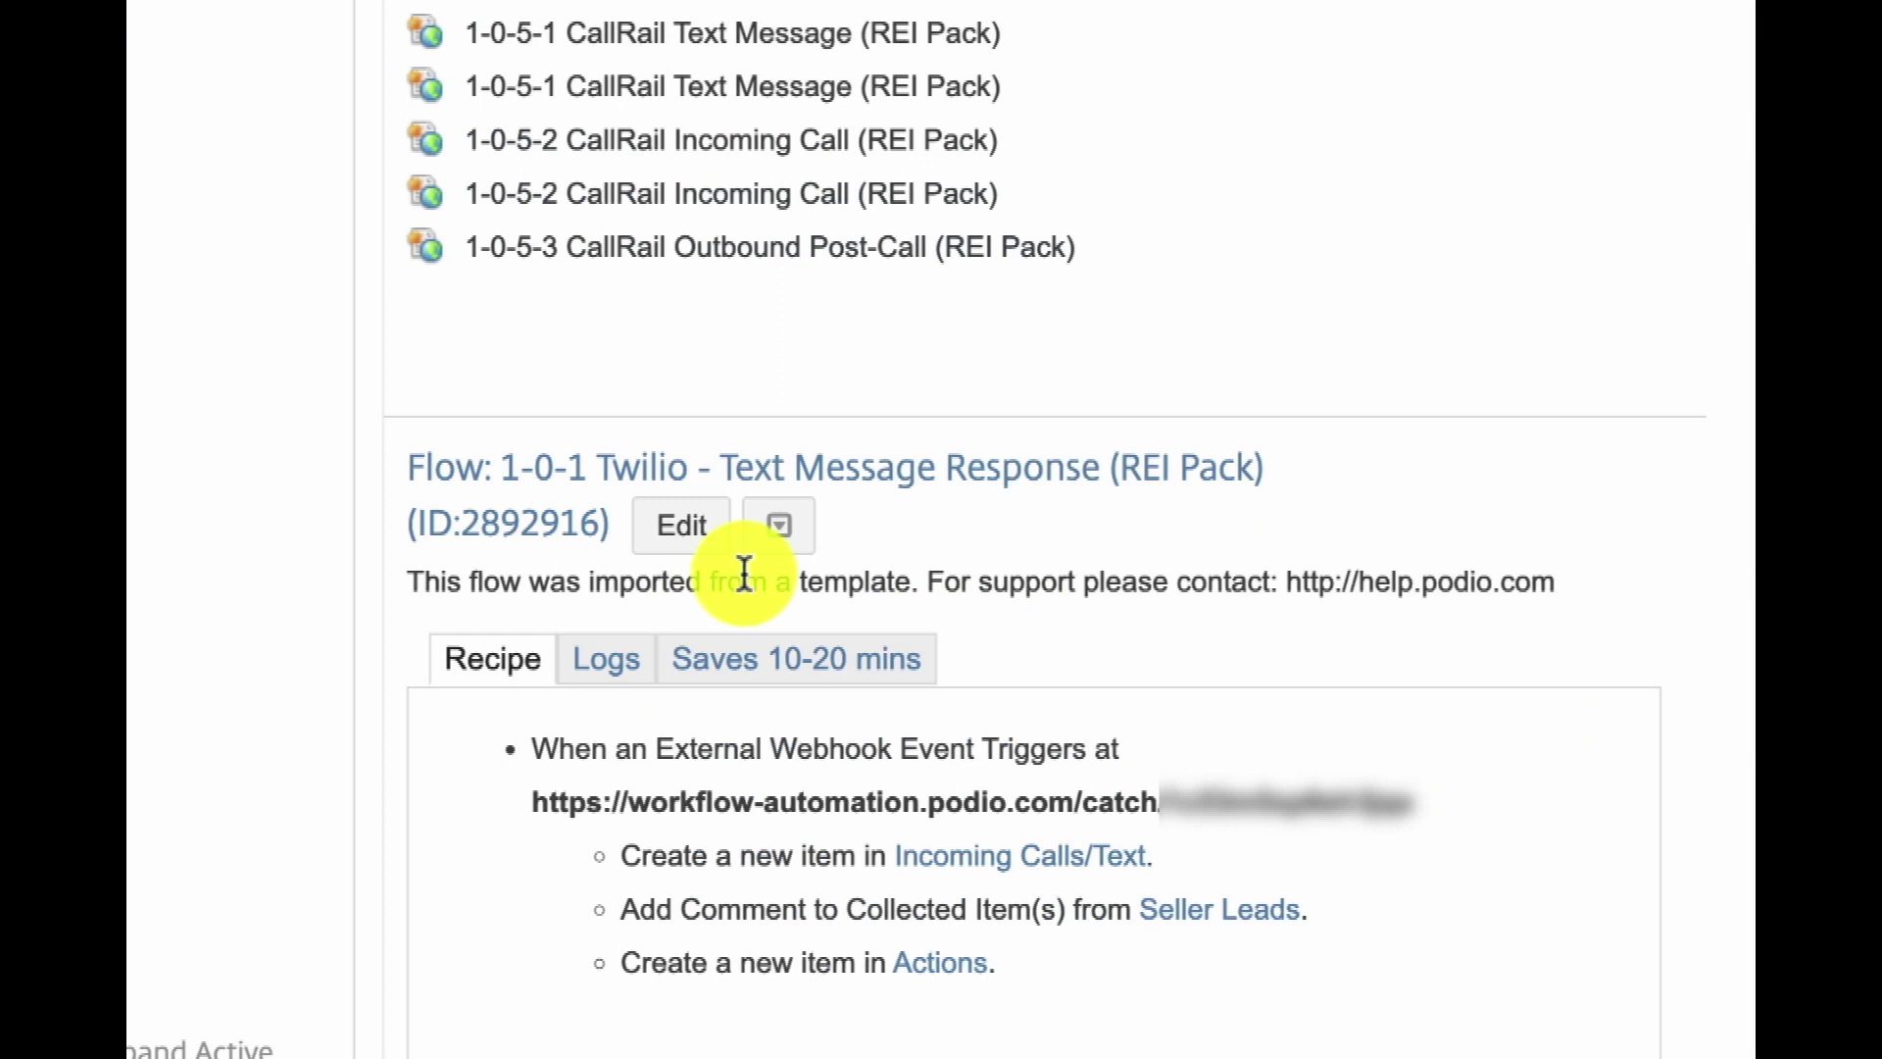
drag(531, 804, 1516, 824)
key(ctrl+c)
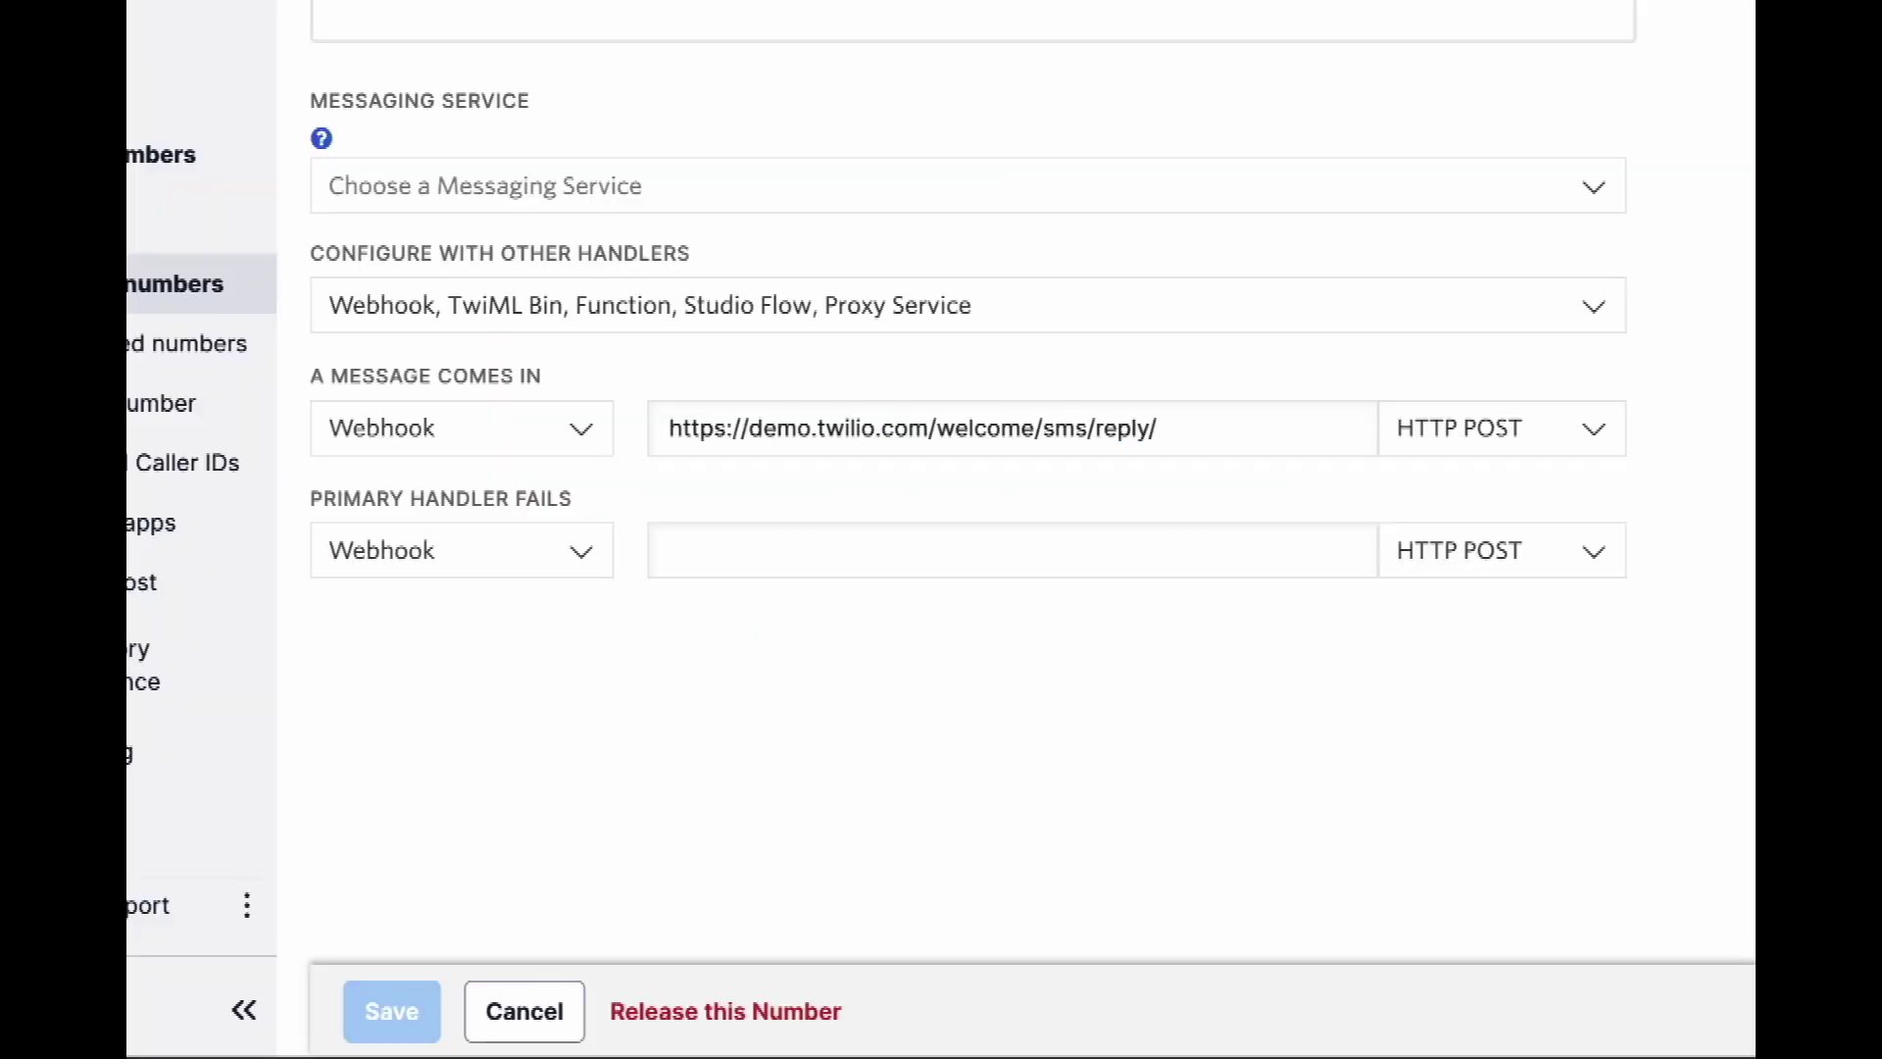
- In the Twilio number's messaging settings, replace the incoming-message webhook URL with the copied Podio URL and save the configuration
drag(1261, 424, 564, 438)
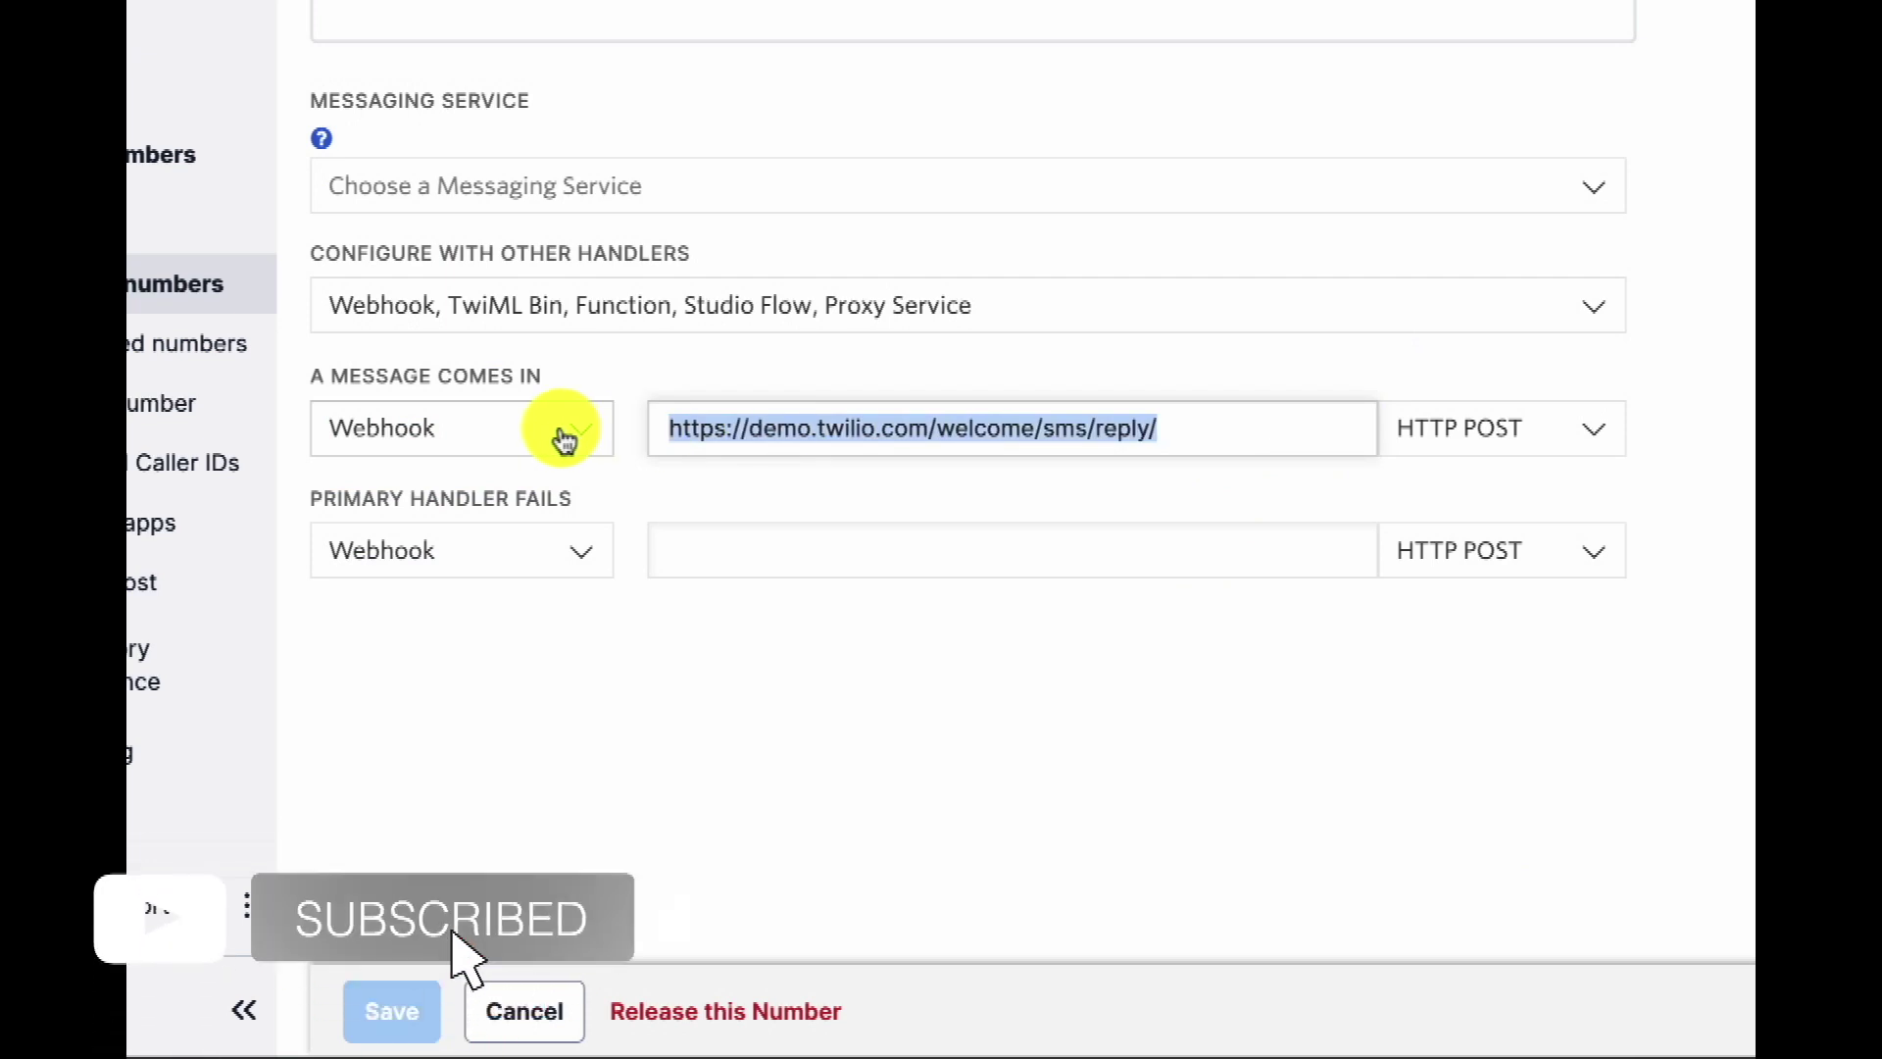
key(ctrl+v)
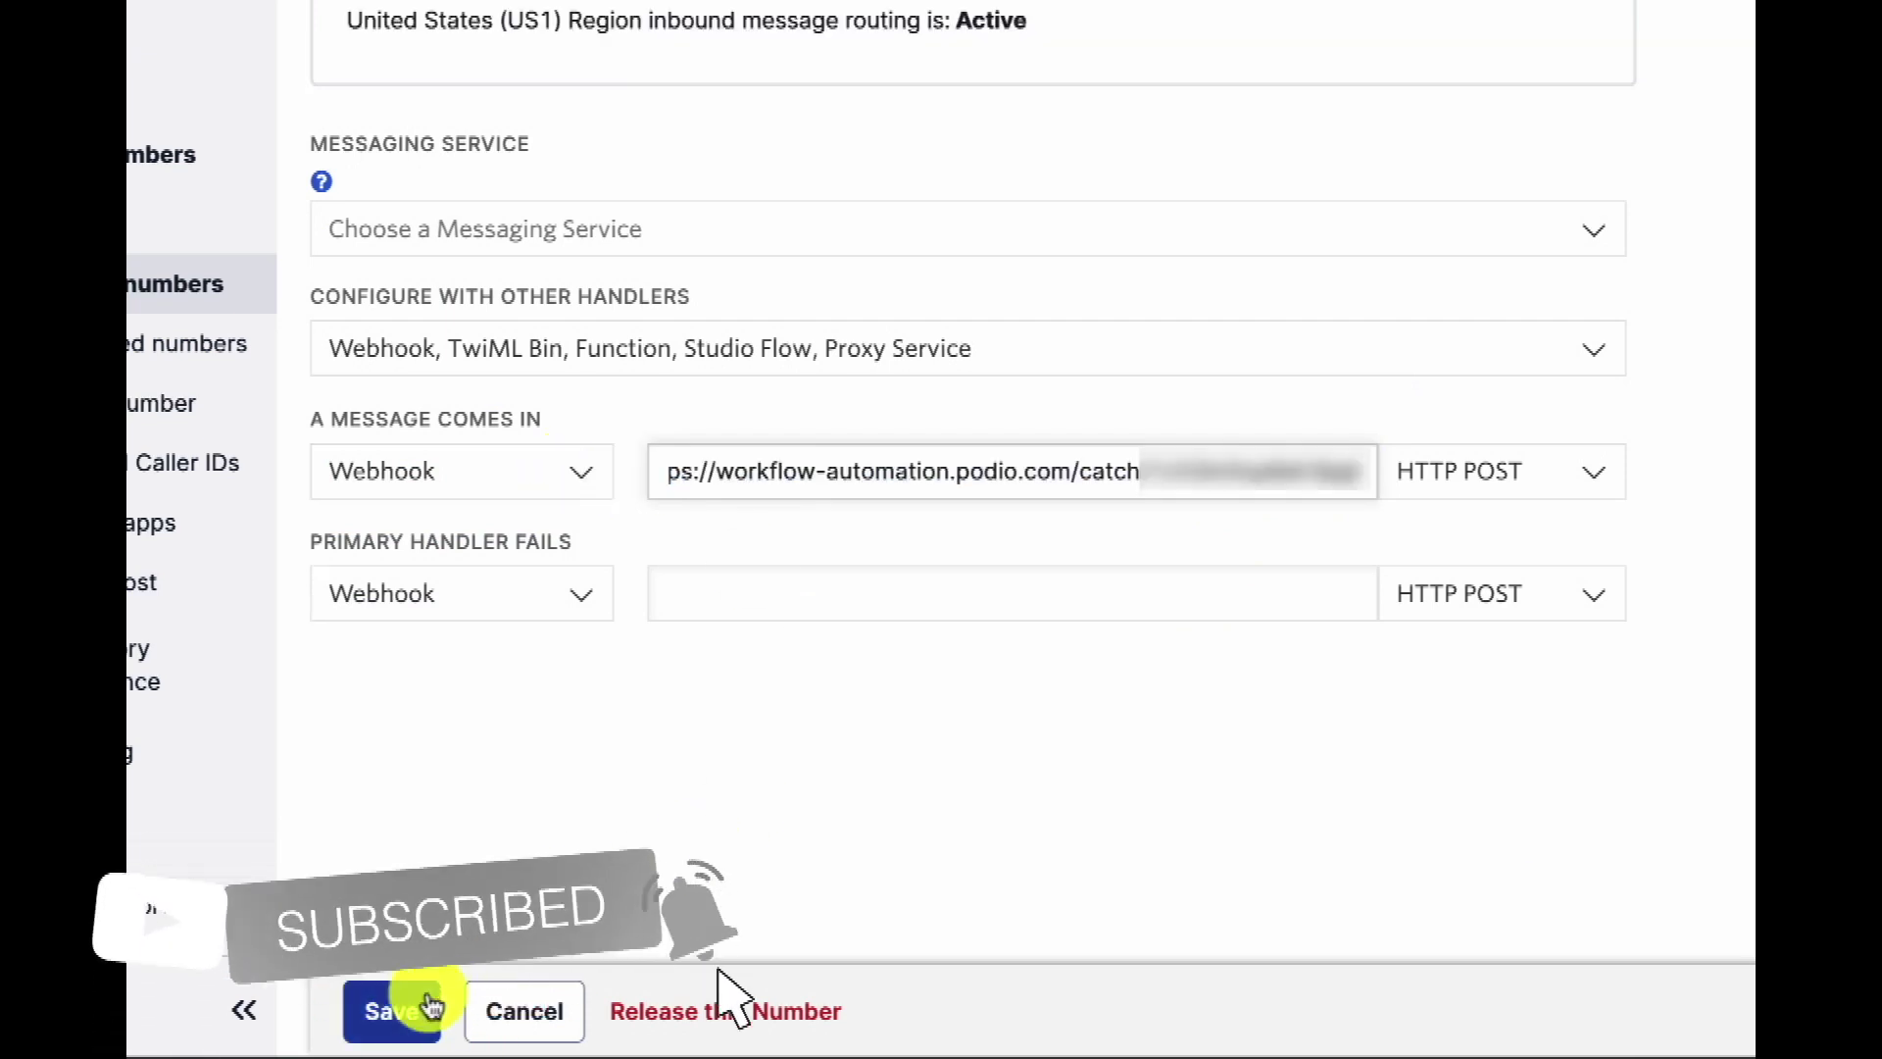
click(395, 1007)
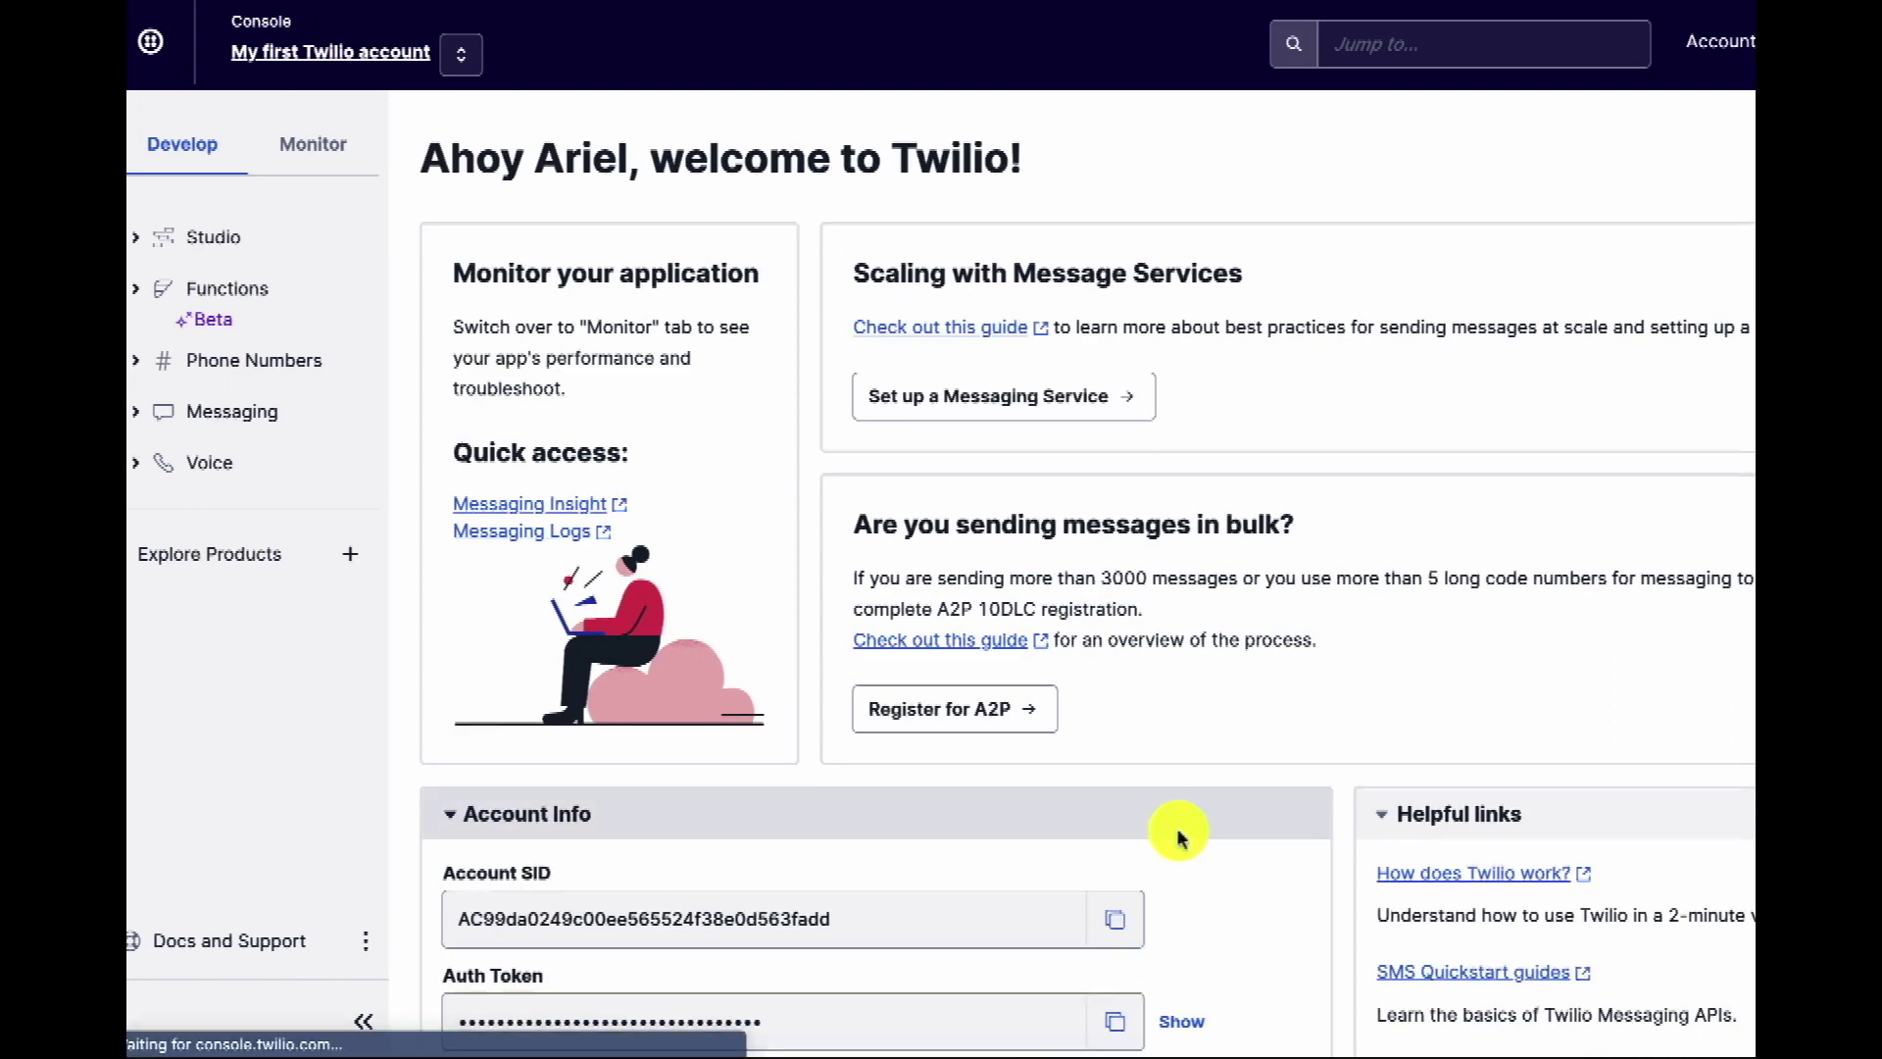
- Copy the account SID from the Twilio console and enter it as Hidden Setting Value 1 of the Twilio item in Podio's Settings-REI app
scroll(1184, 832, down, 1)
click(1117, 810)
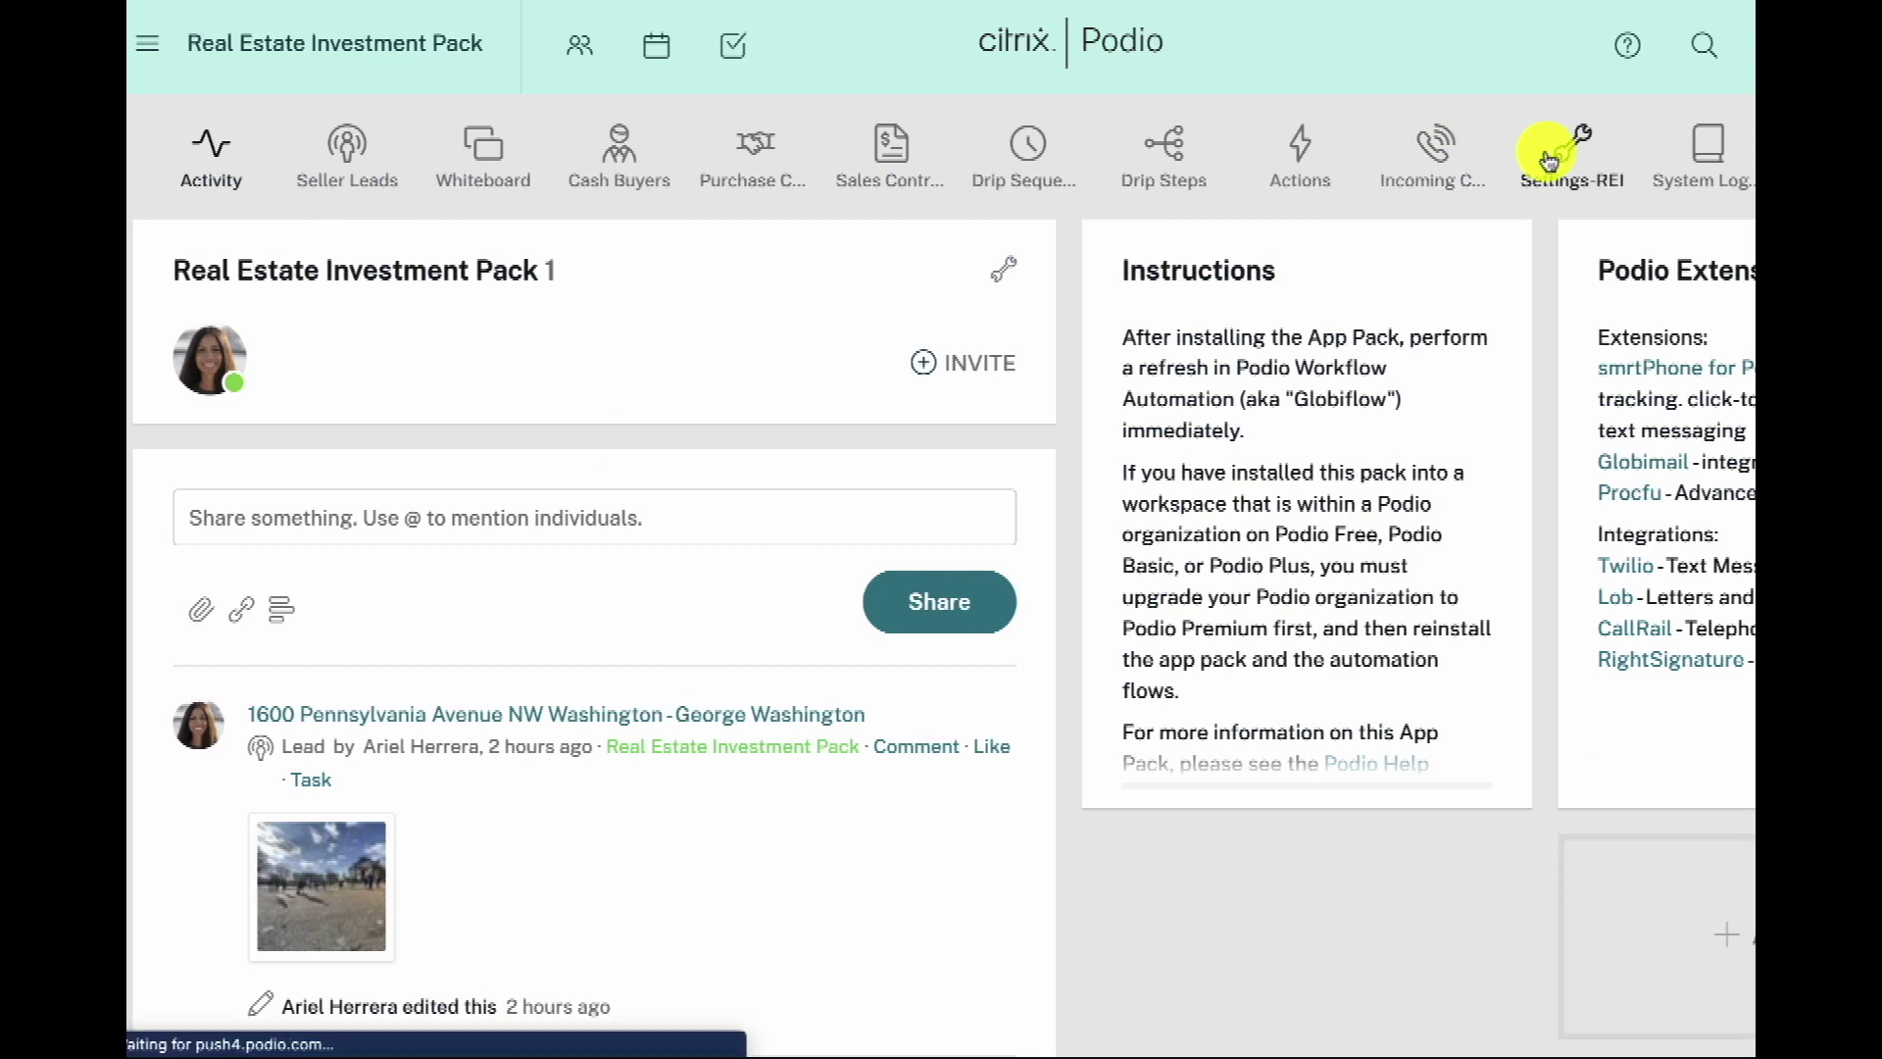
click(1549, 159)
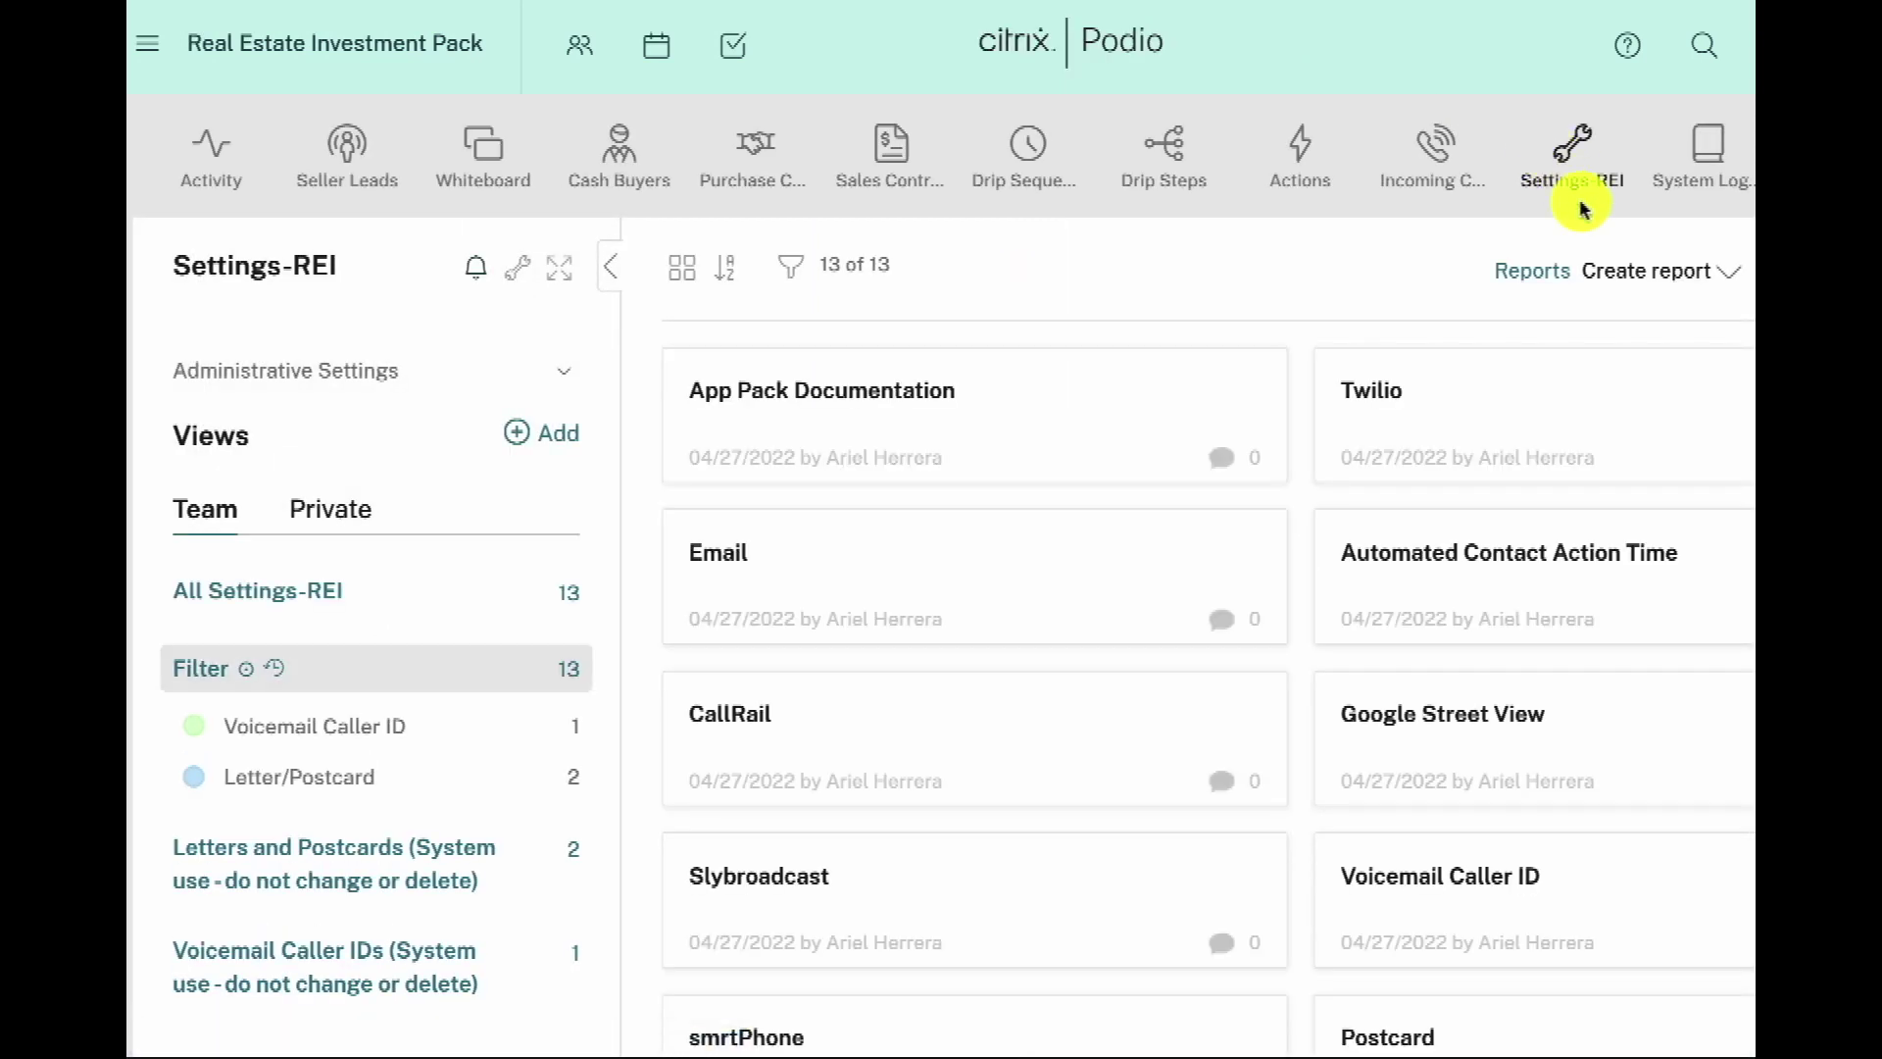
click(1530, 417)
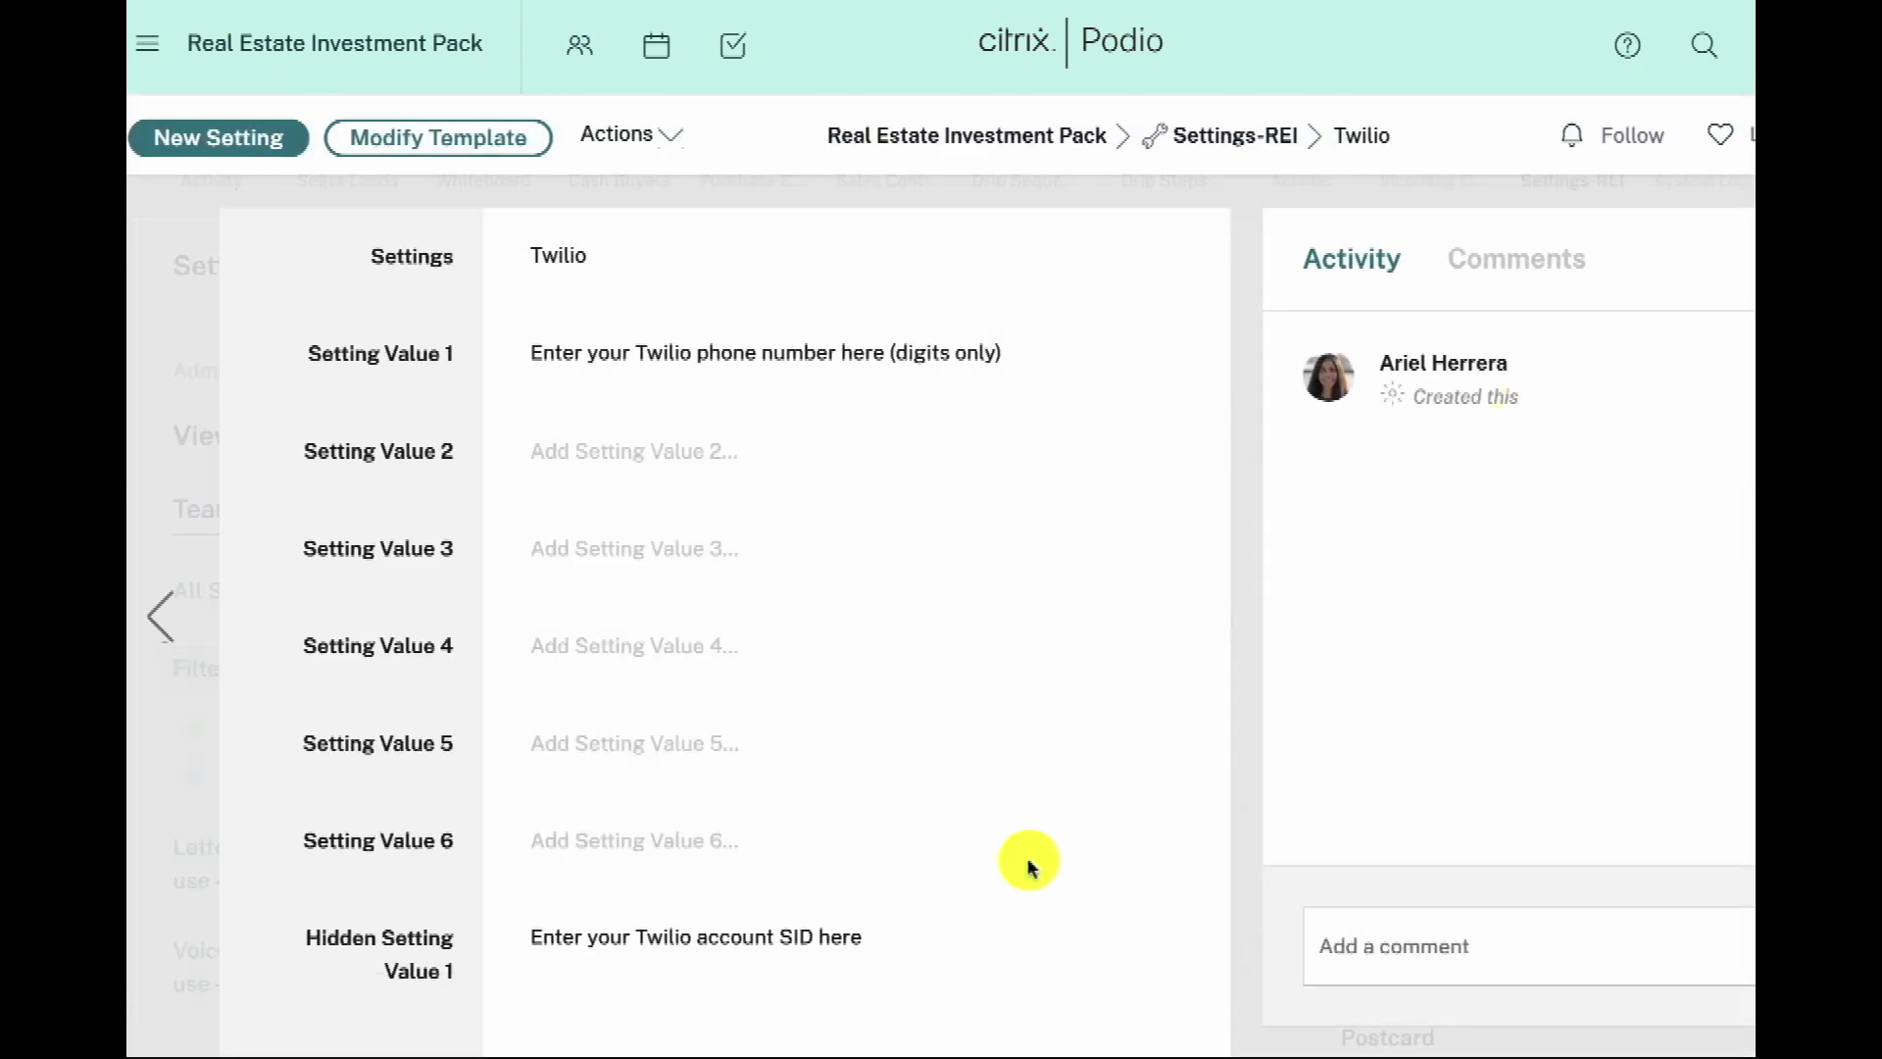
scroll(778, 964, down, 3)
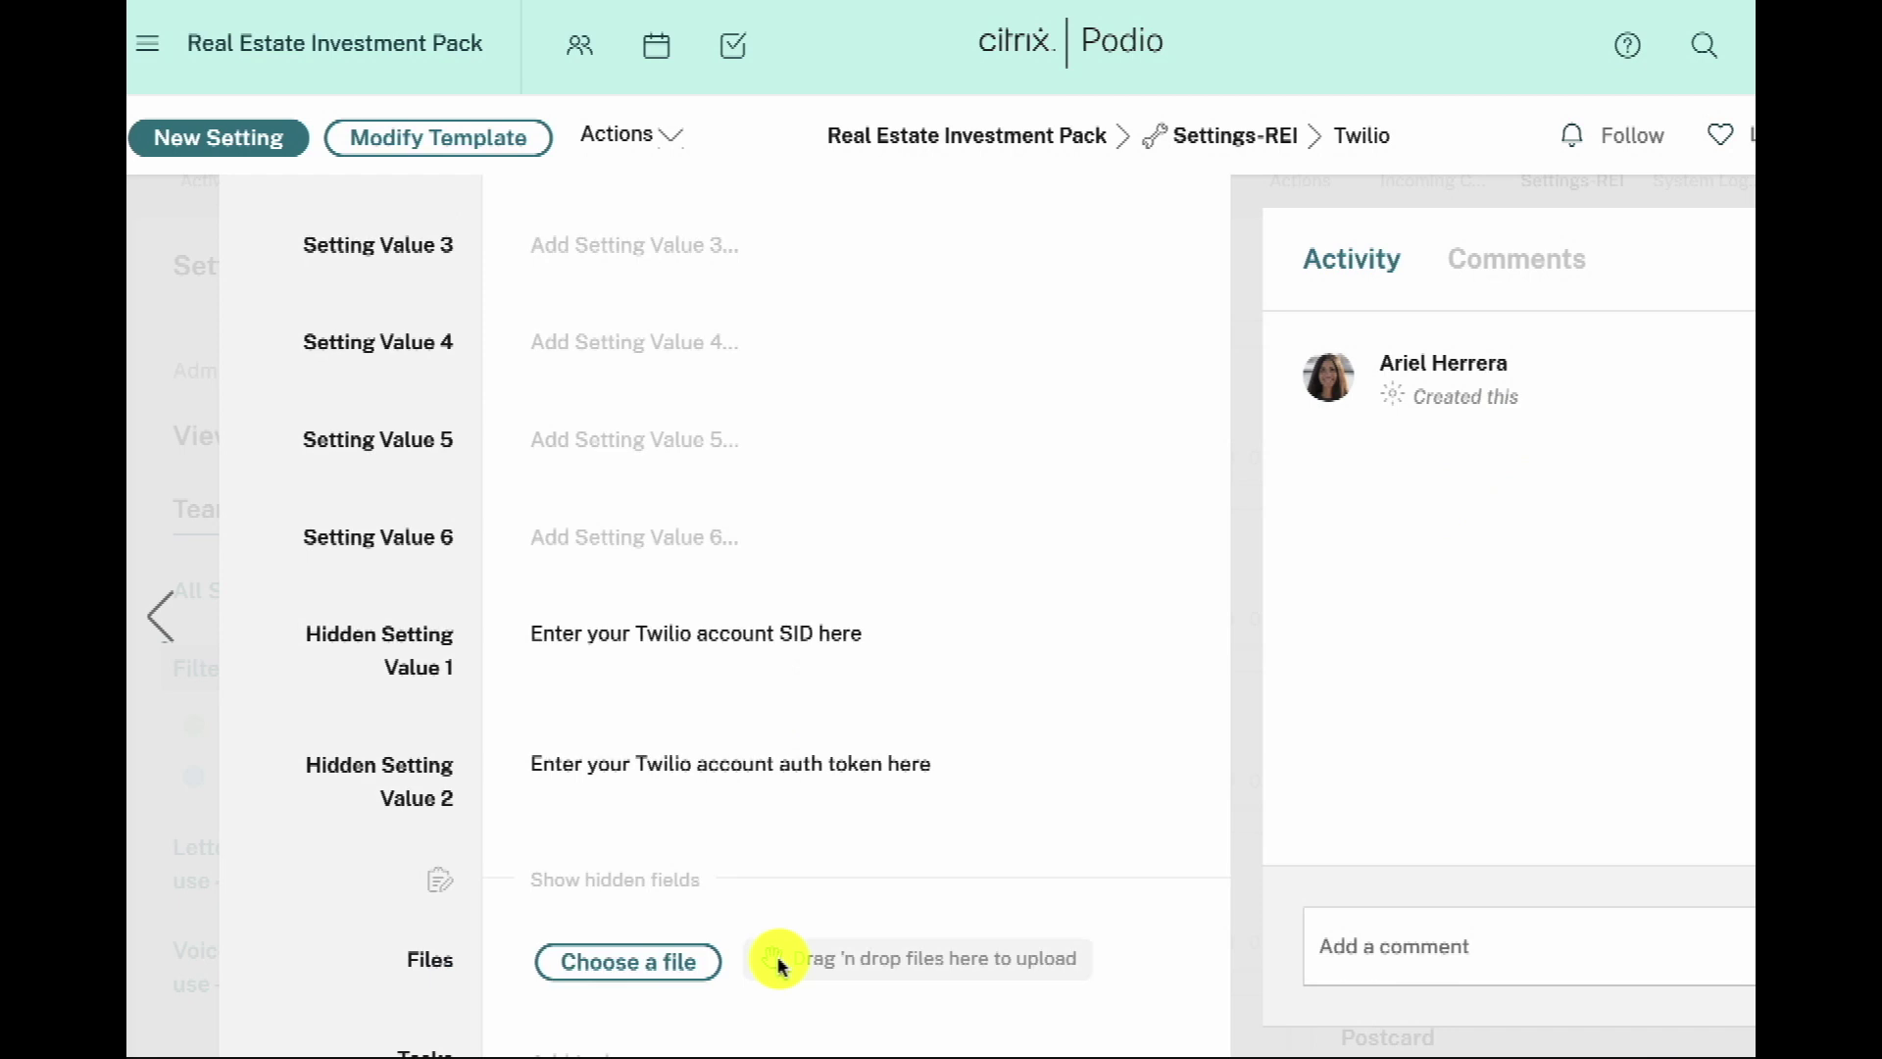
click(737, 639)
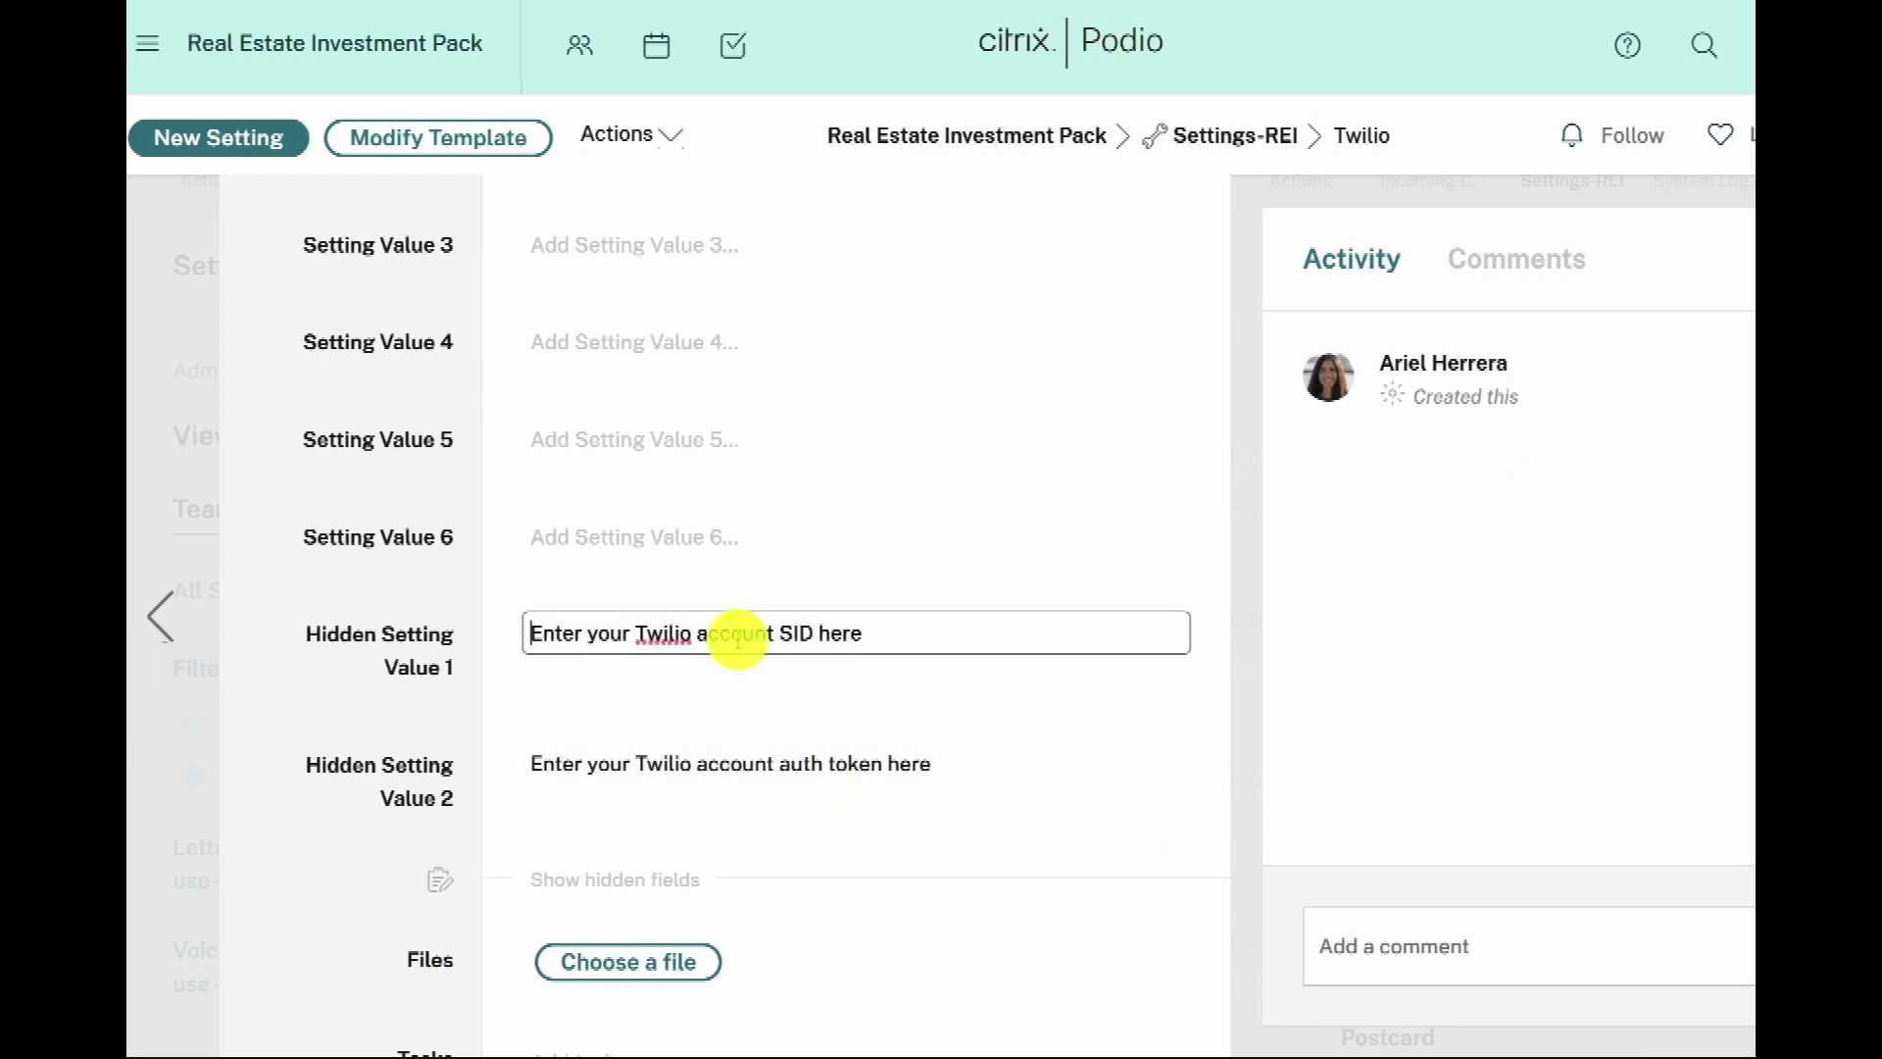
key(ctrl+a)
key(ctrl+v)
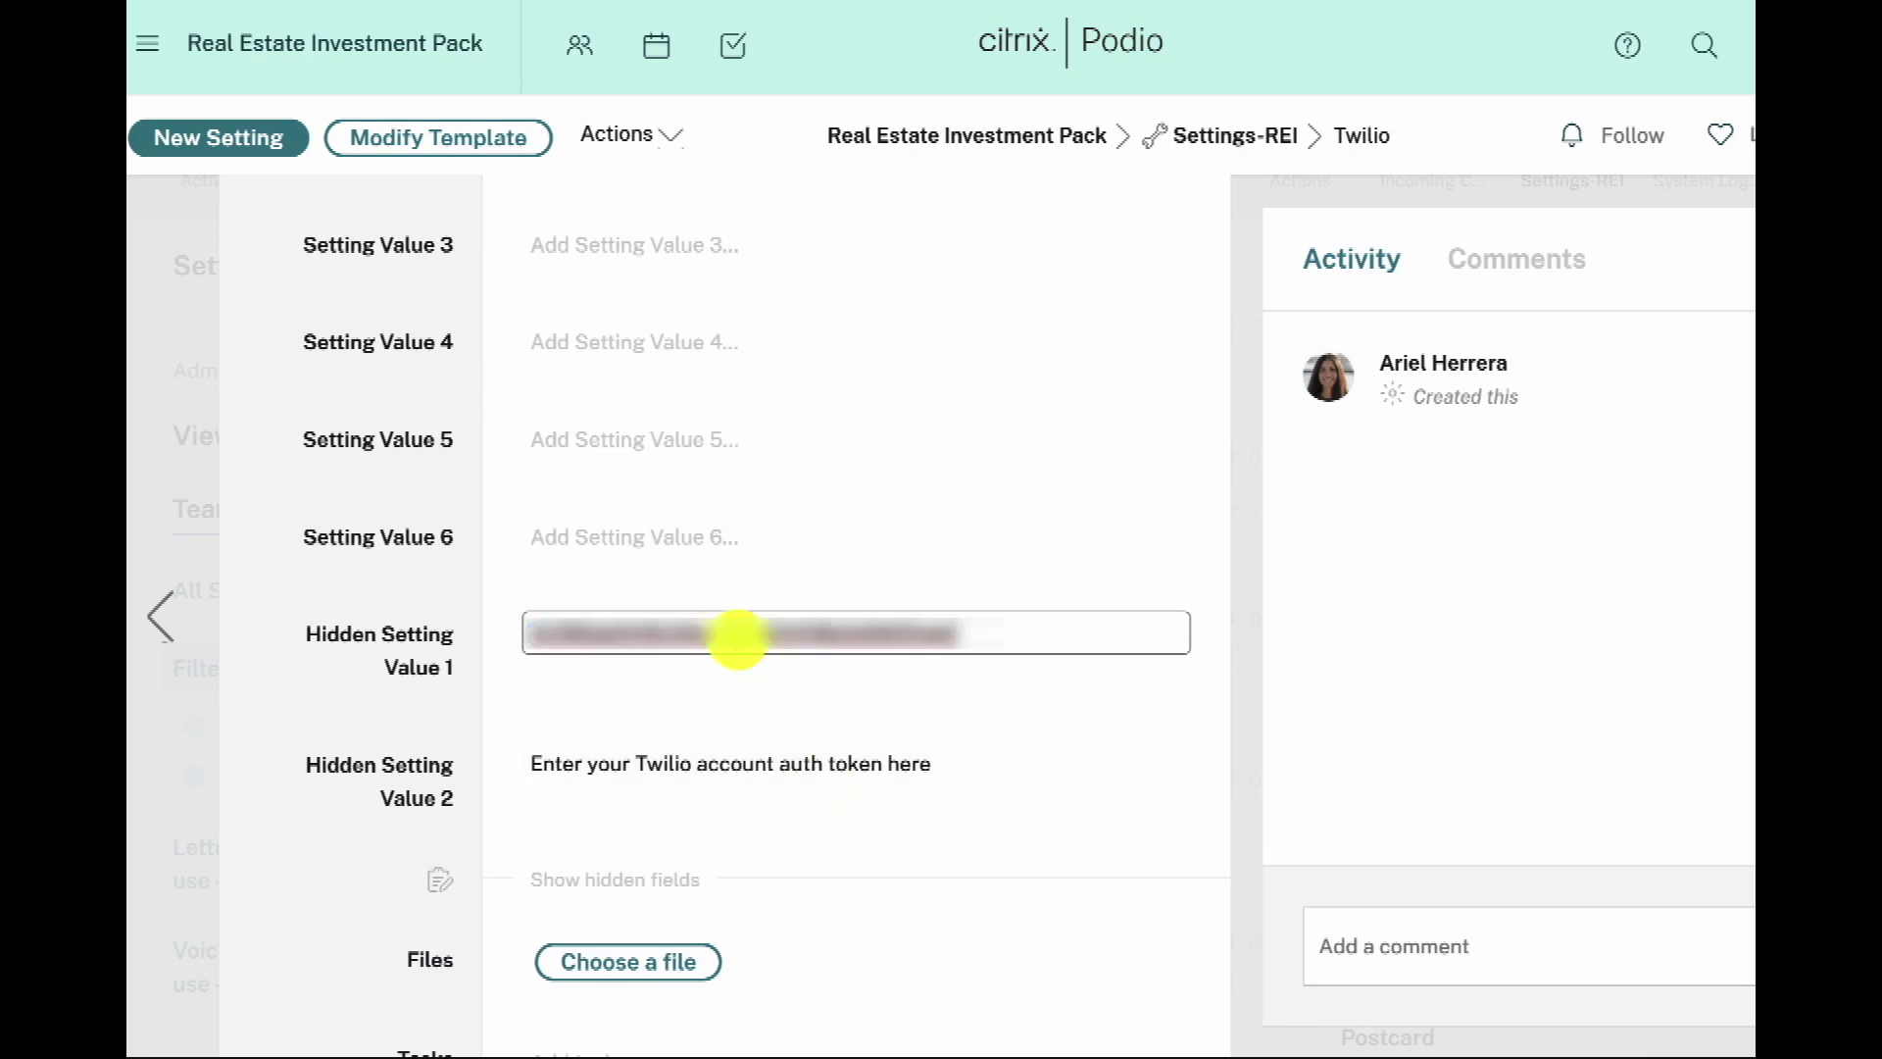
- Copy the account auth token from the Twilio console and enter it as Hidden Setting Value 2 of Podio's Twilio settings item
click(1116, 897)
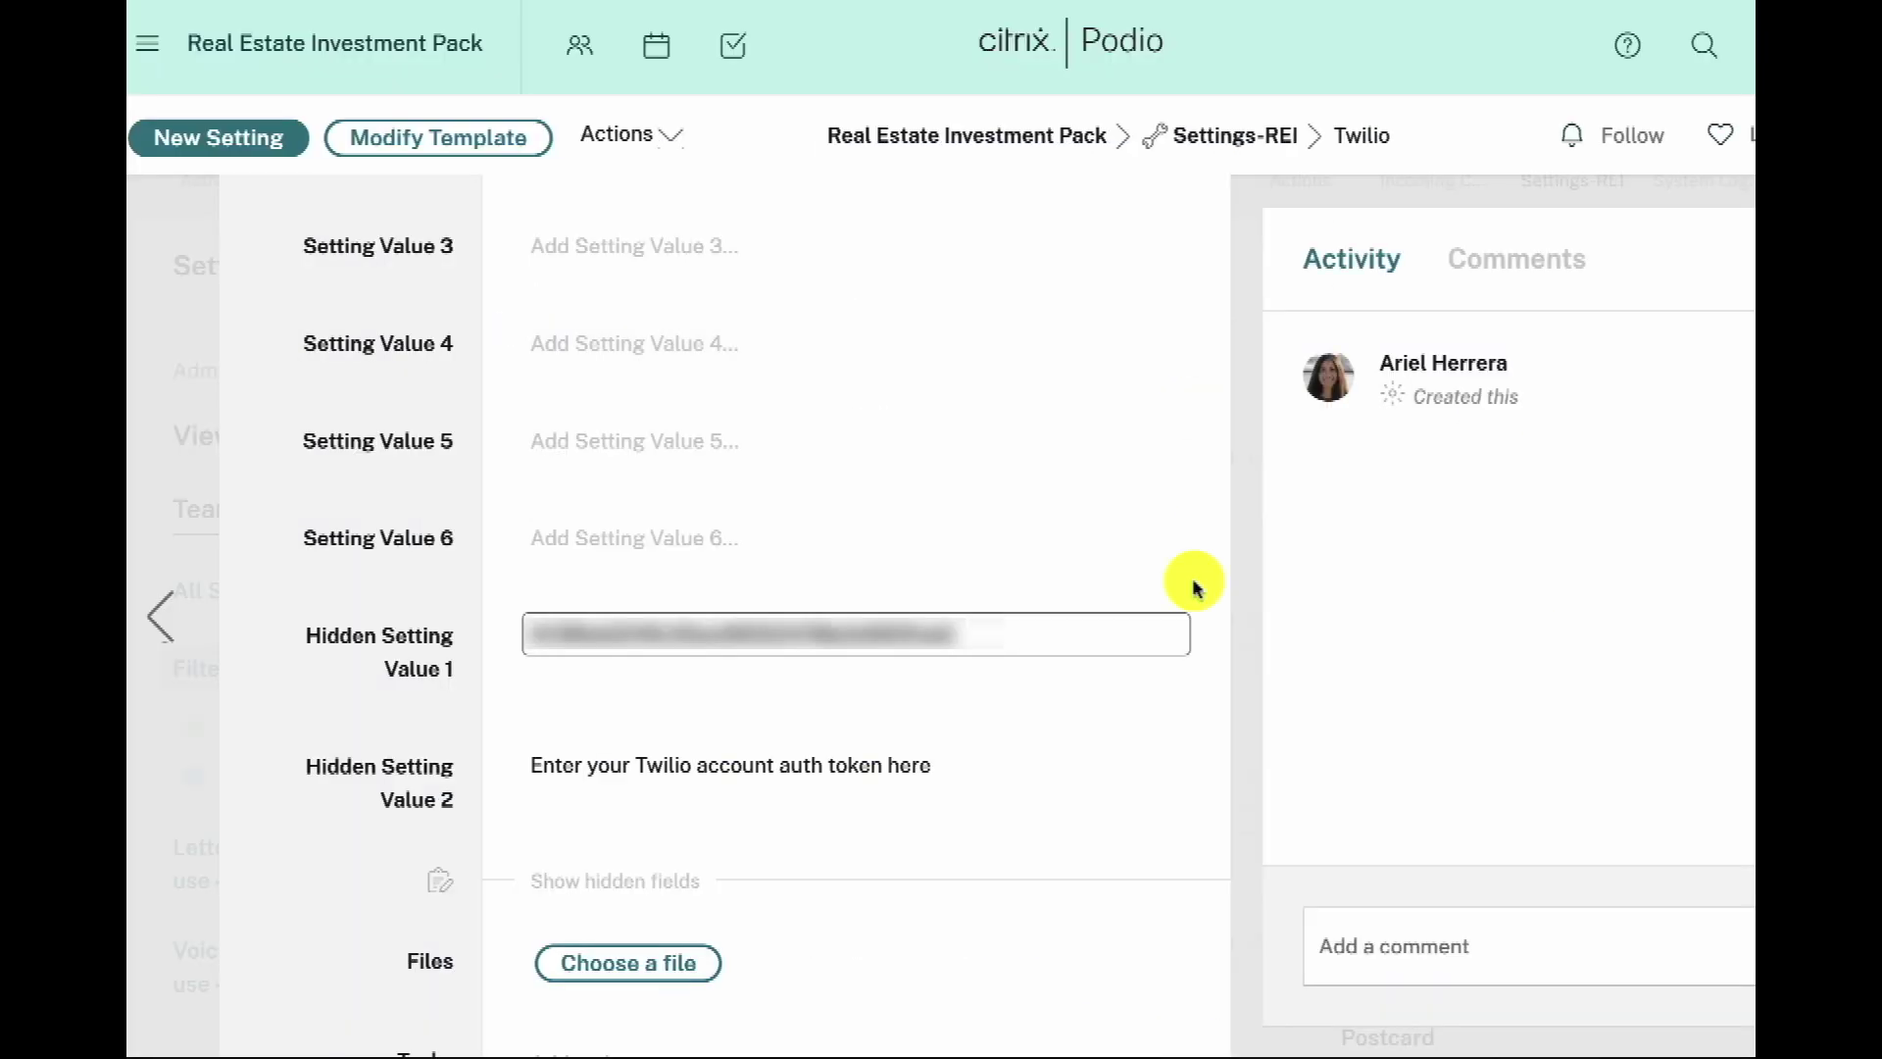
click(855, 766)
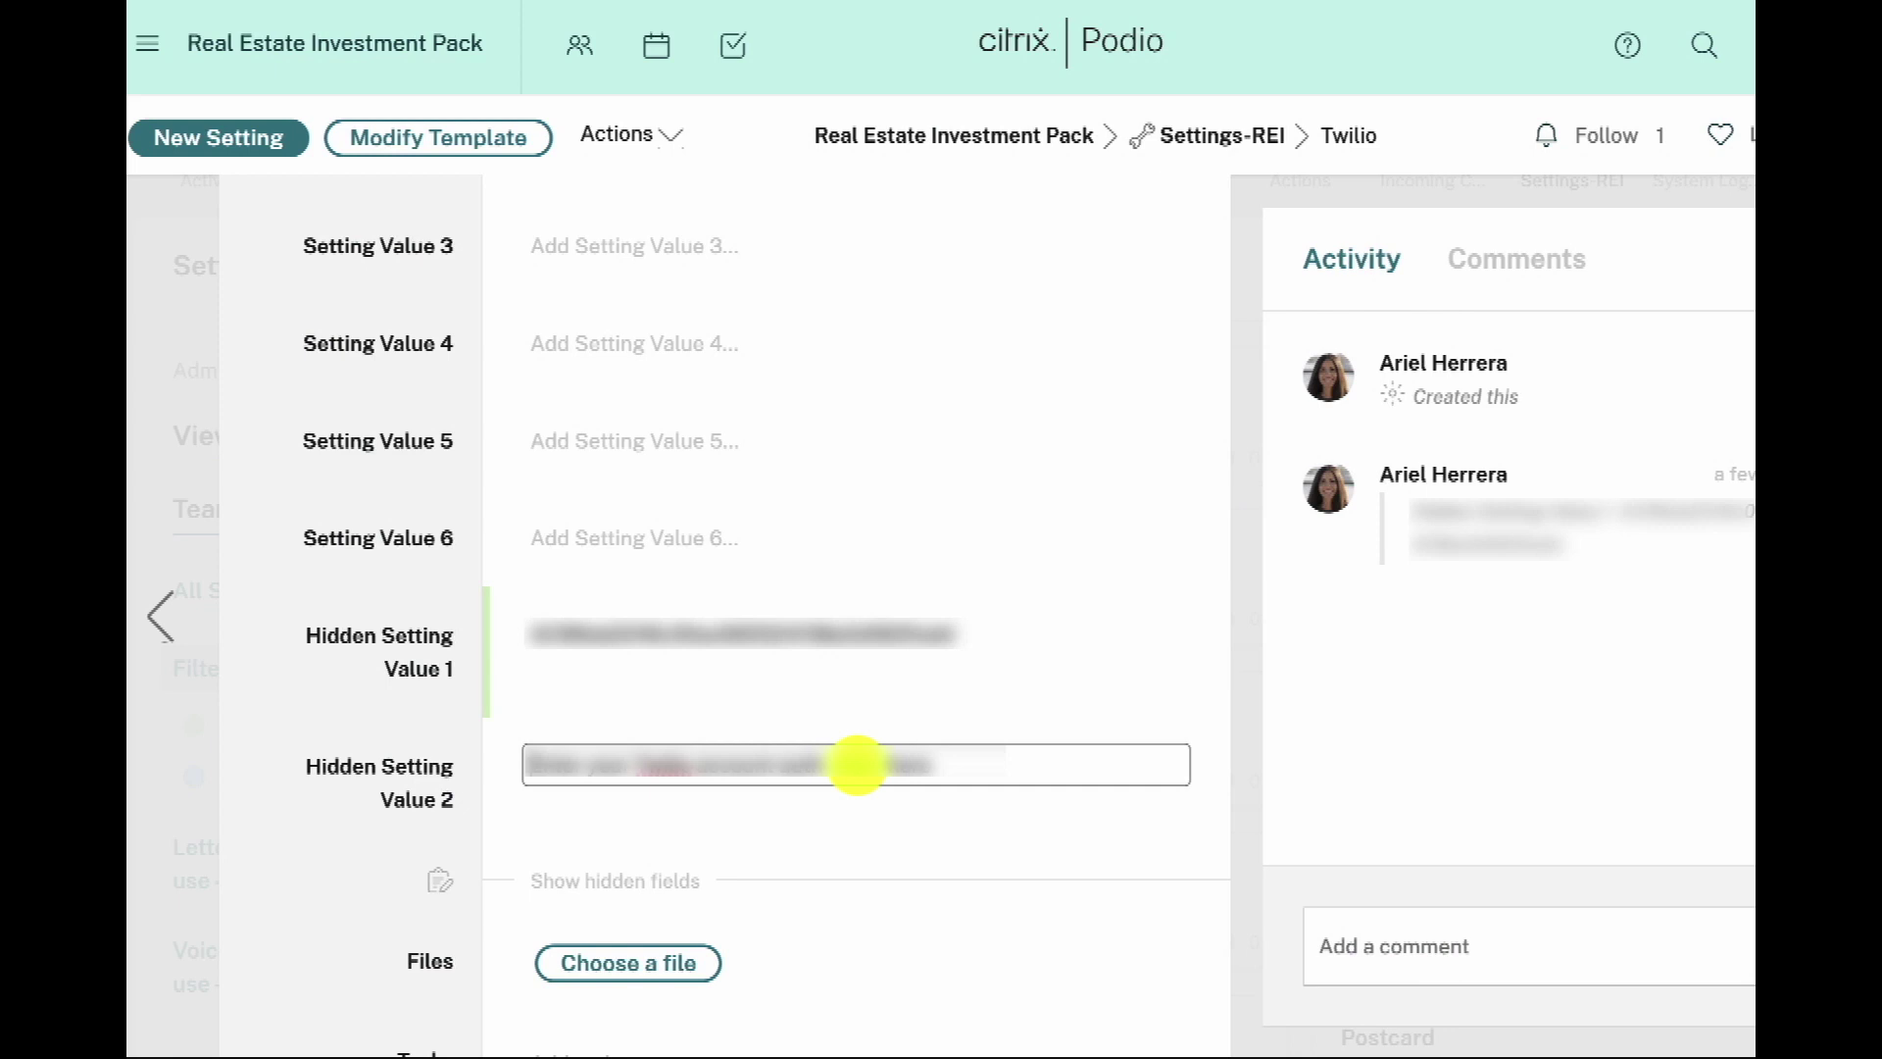
key(ctrl+a)
key(ctrl+v)
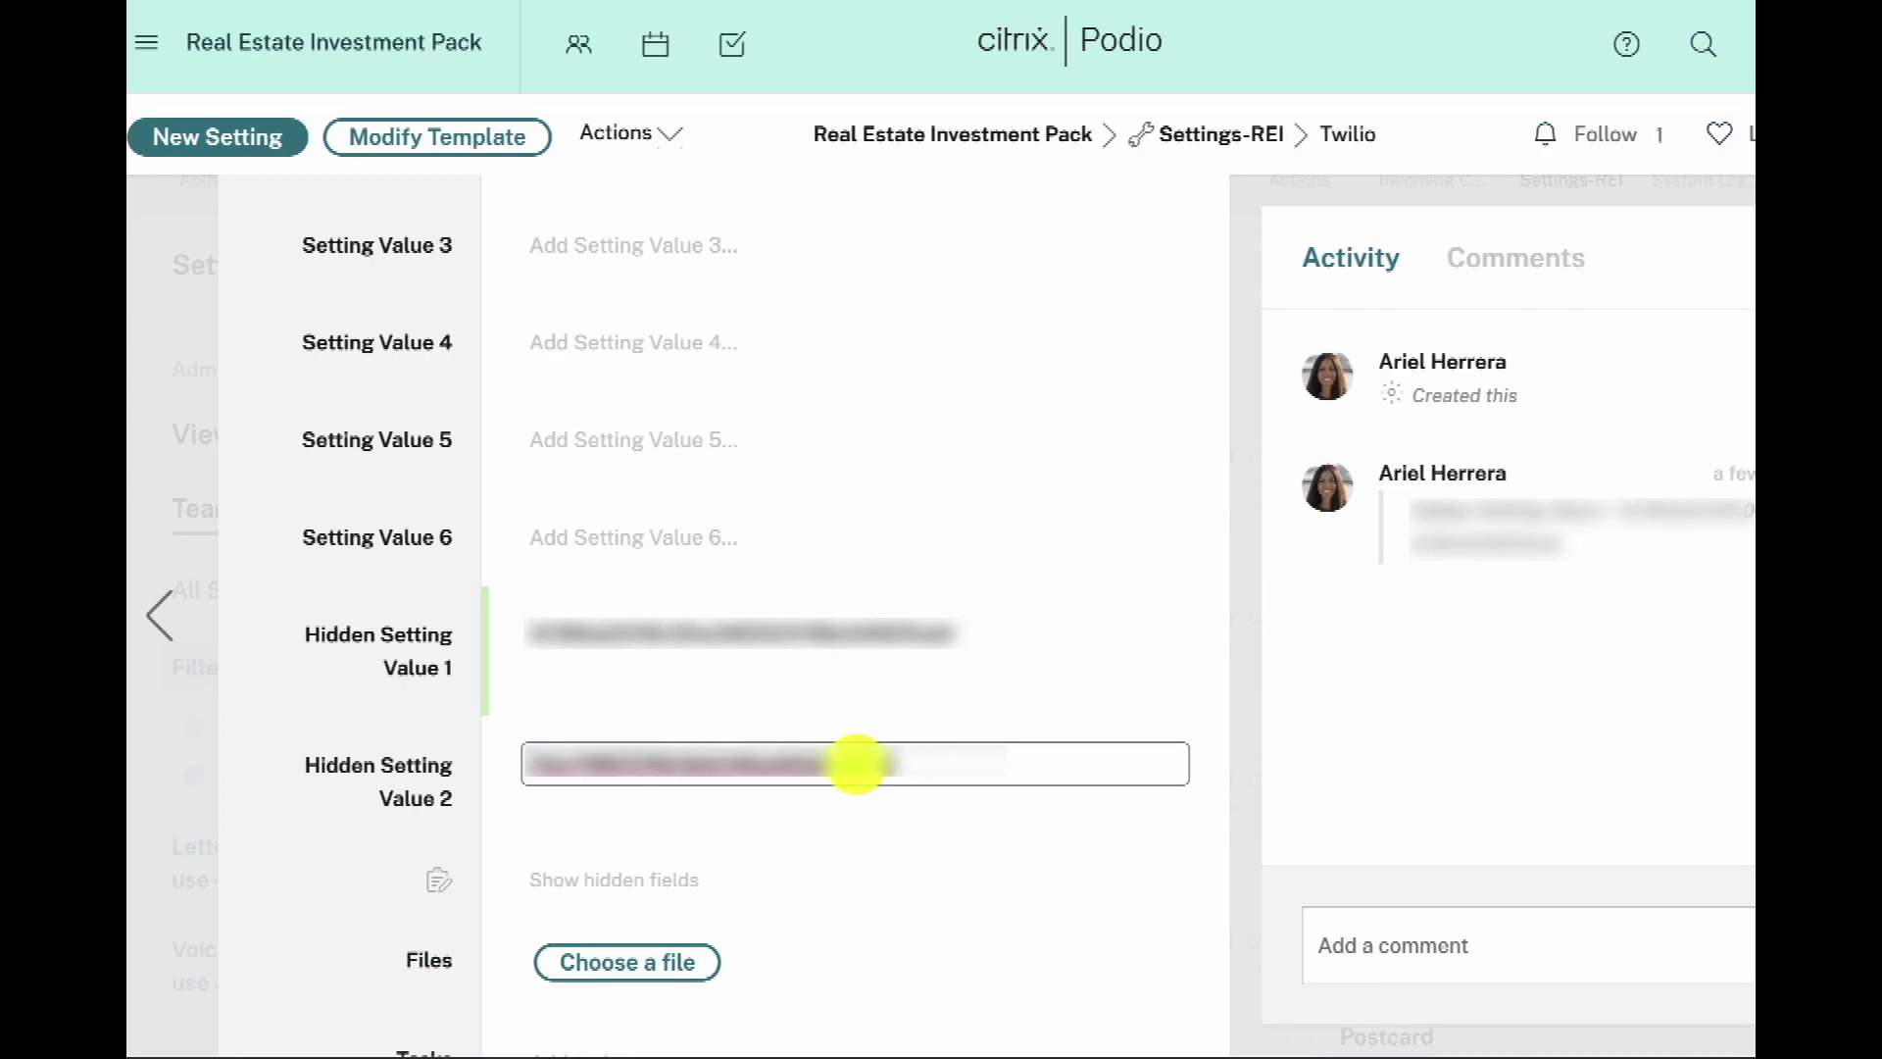
- Copy the Twilio phone number from the console and enter it, digits only, as Setting Value 1 of Podio's Twilio settings item
scroll(706, 260, up, 3)
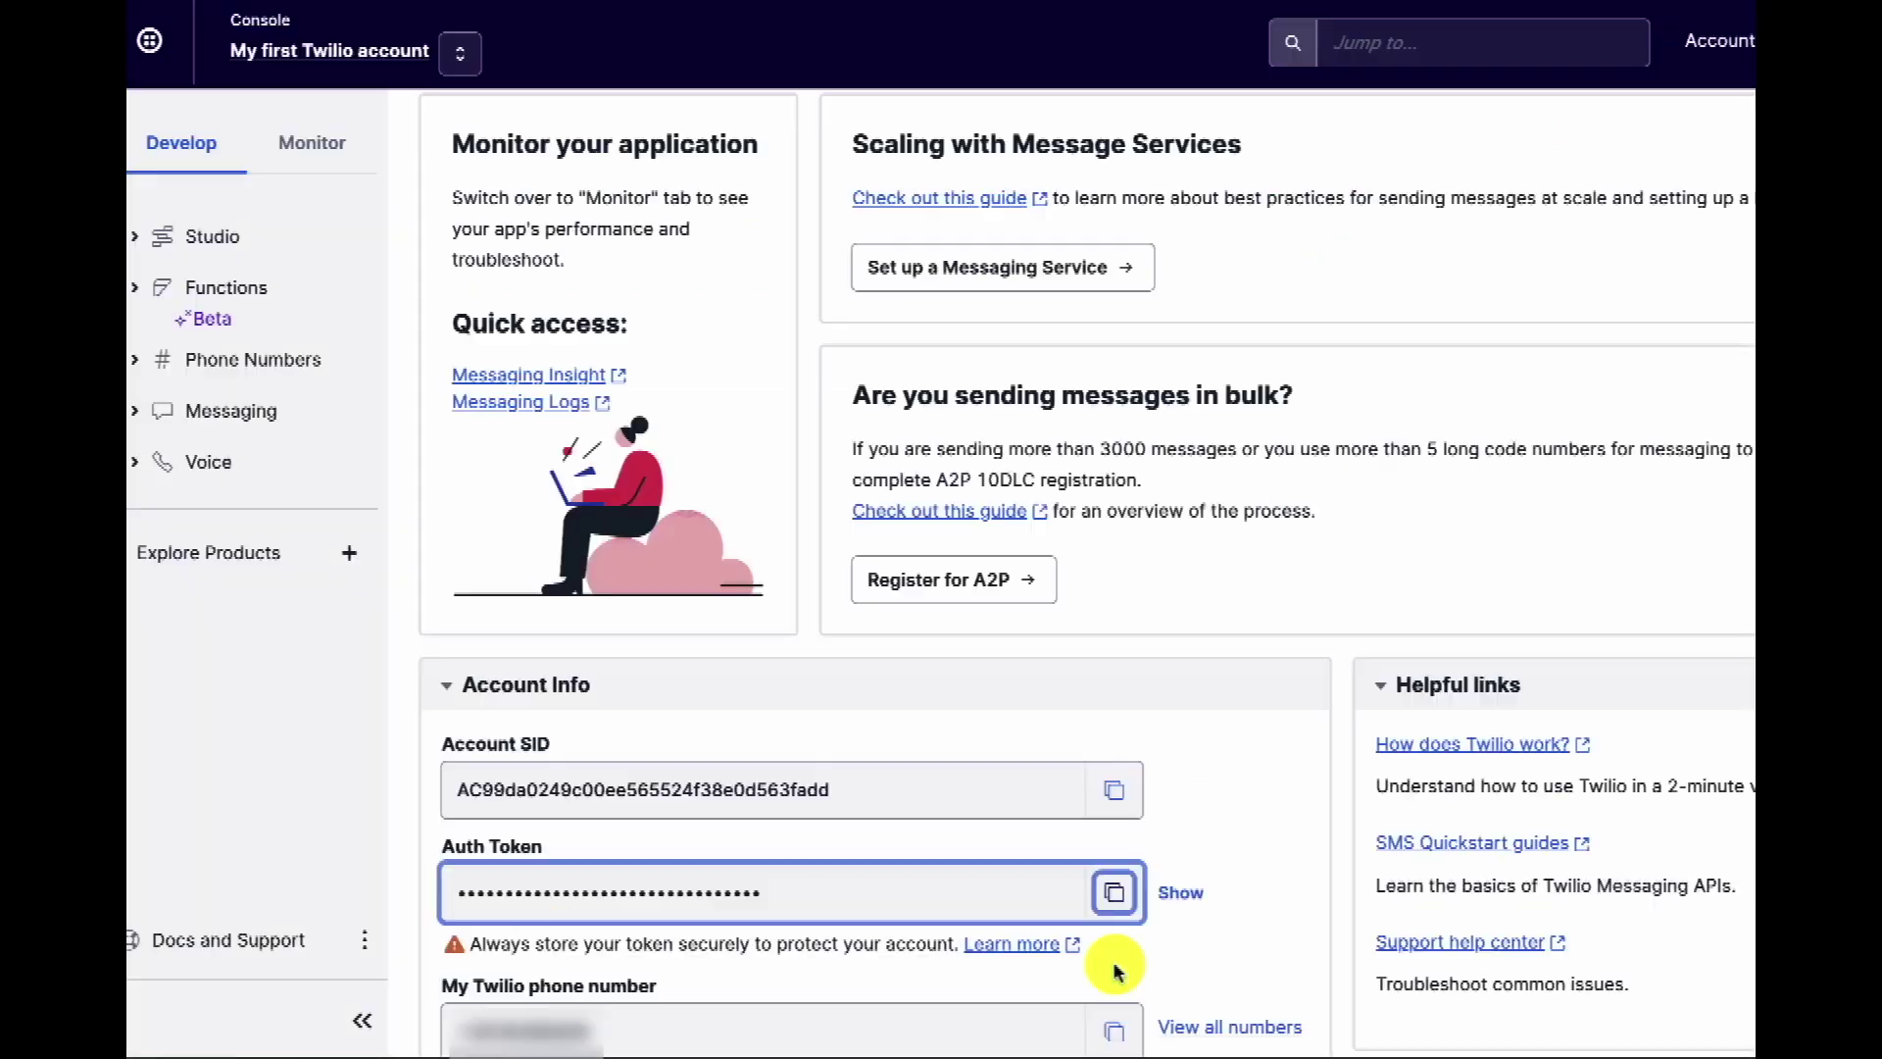
click(1116, 1032)
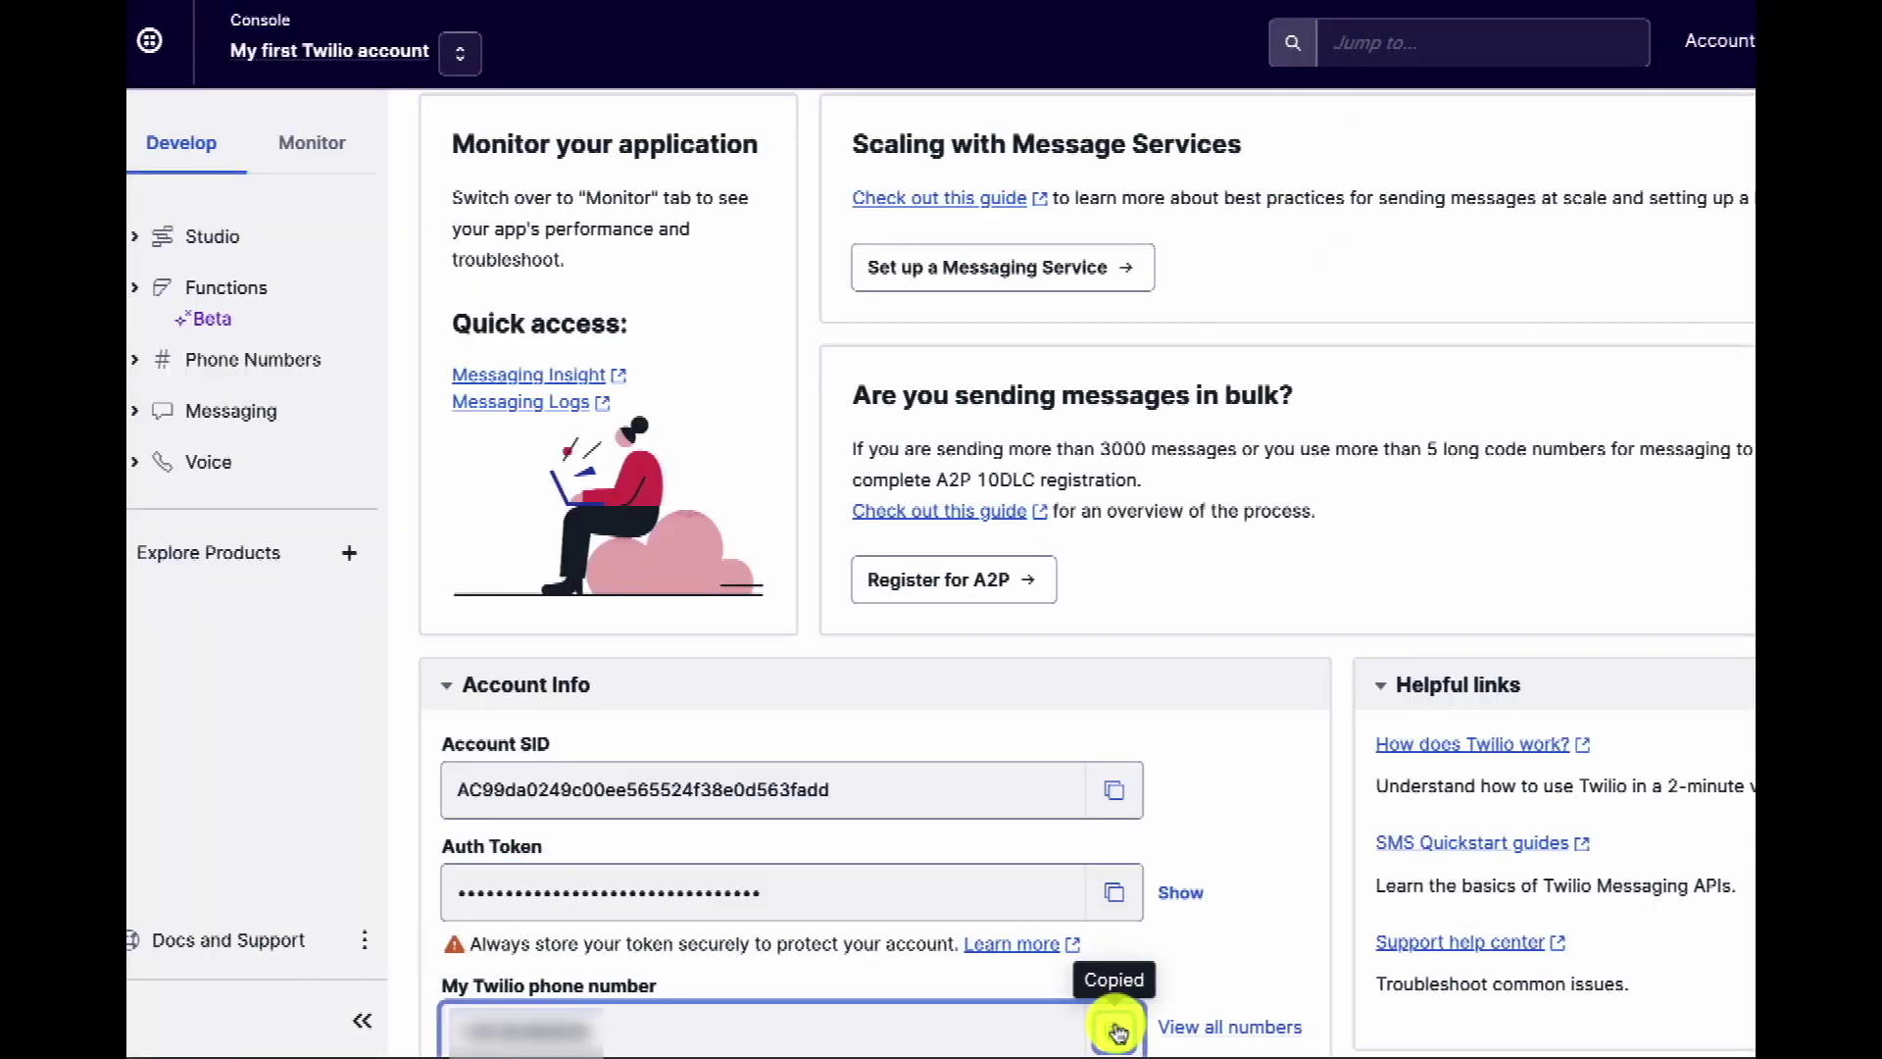
click(799, 338)
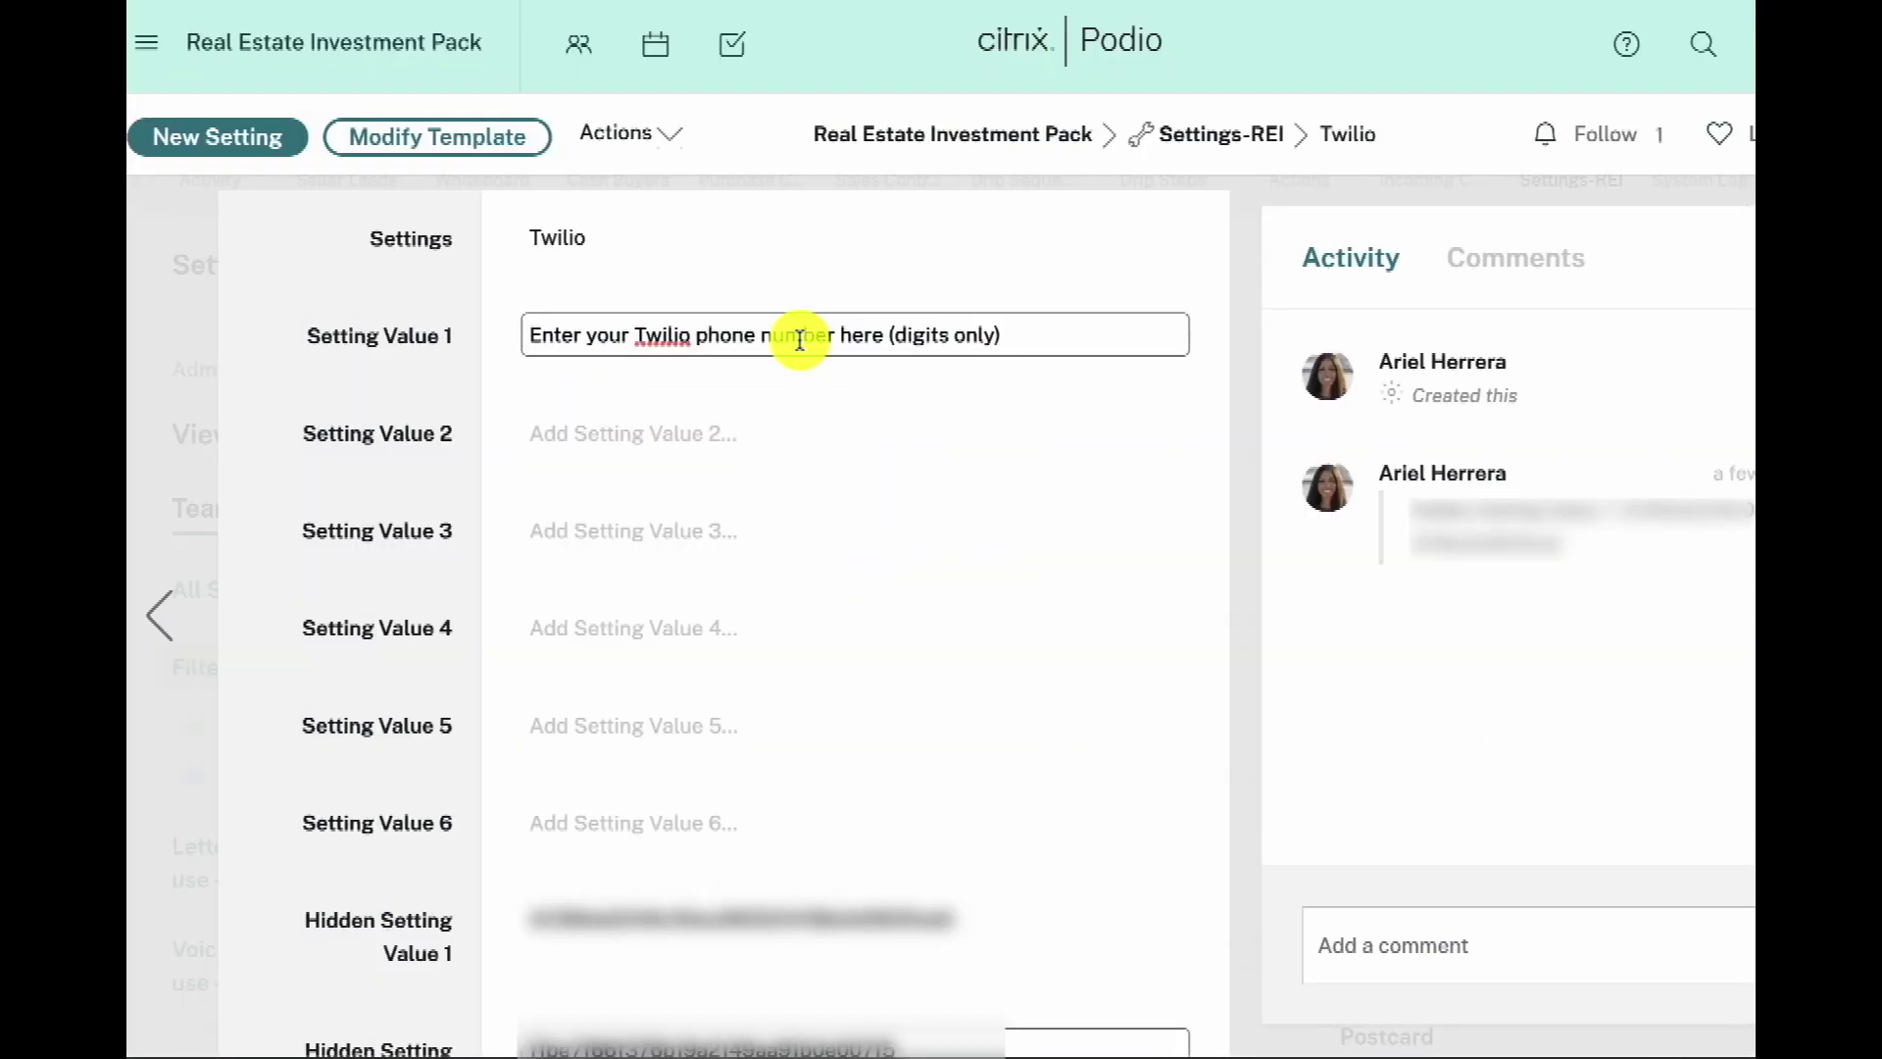
key(ctrl+a)
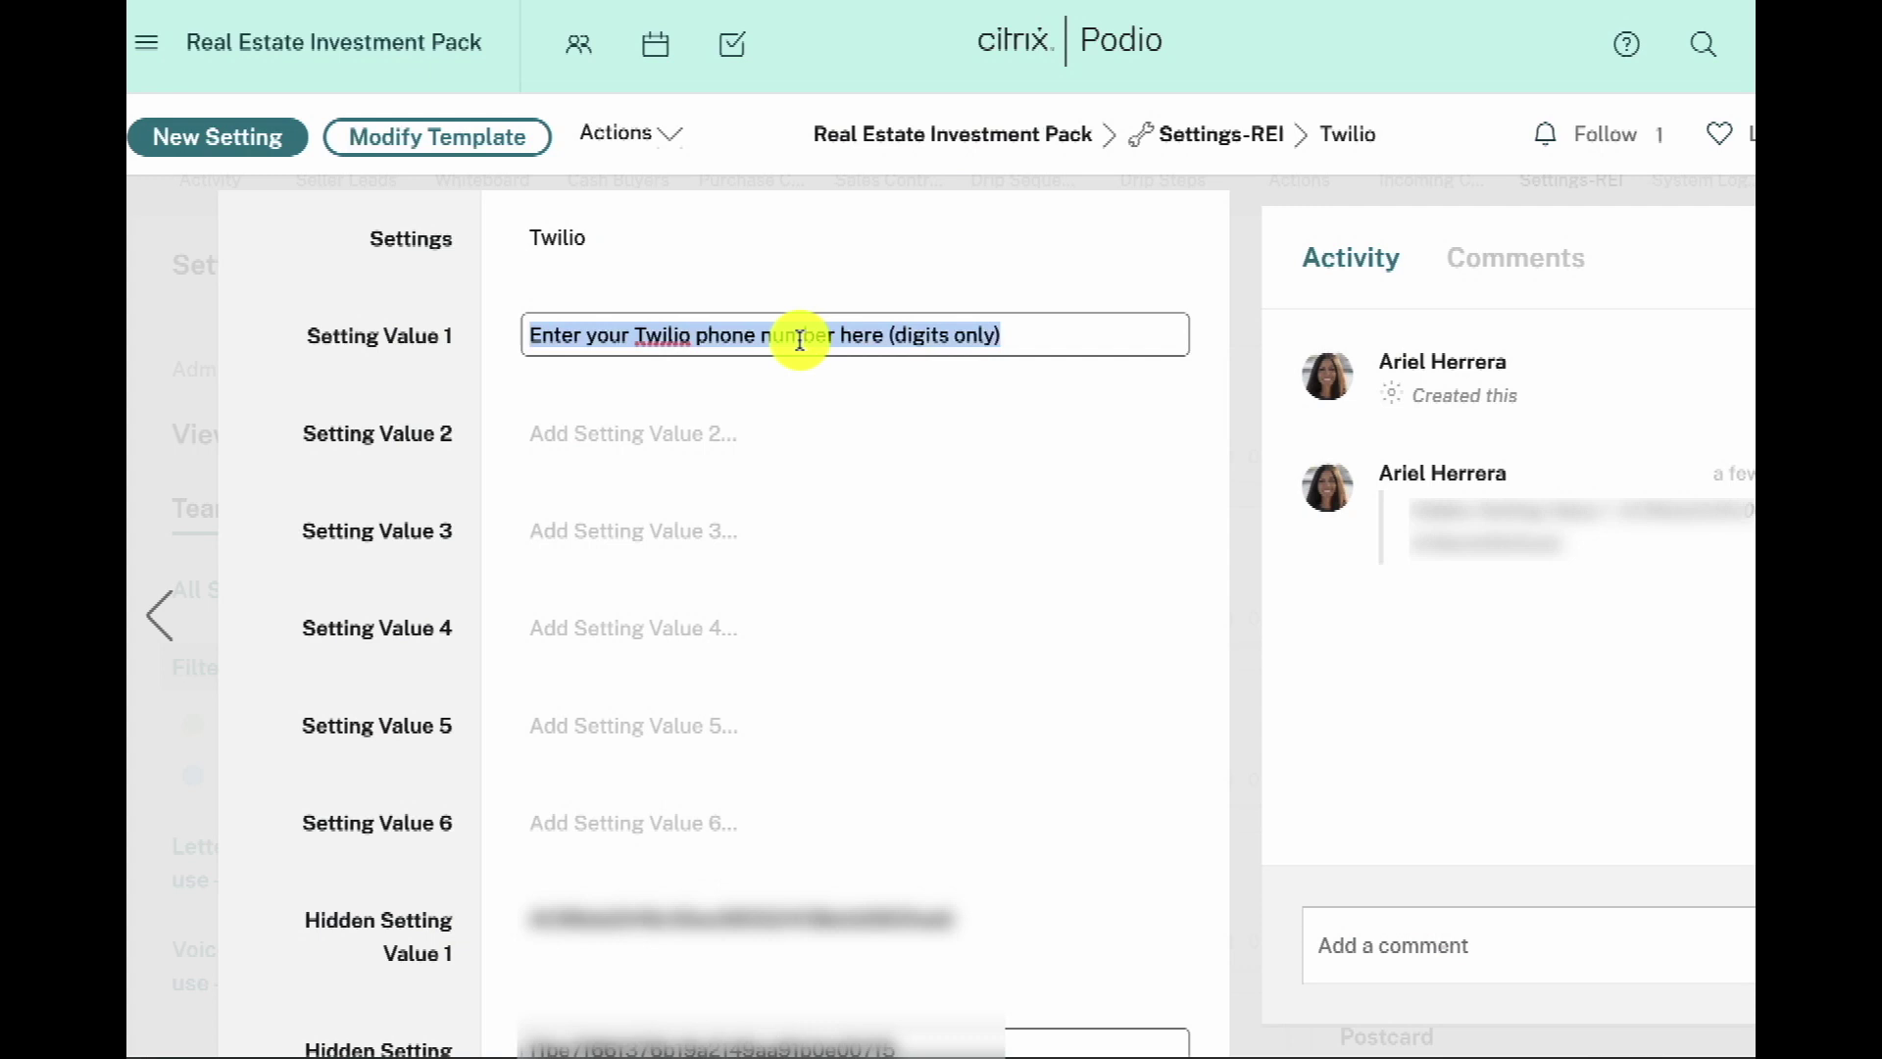
text(1)
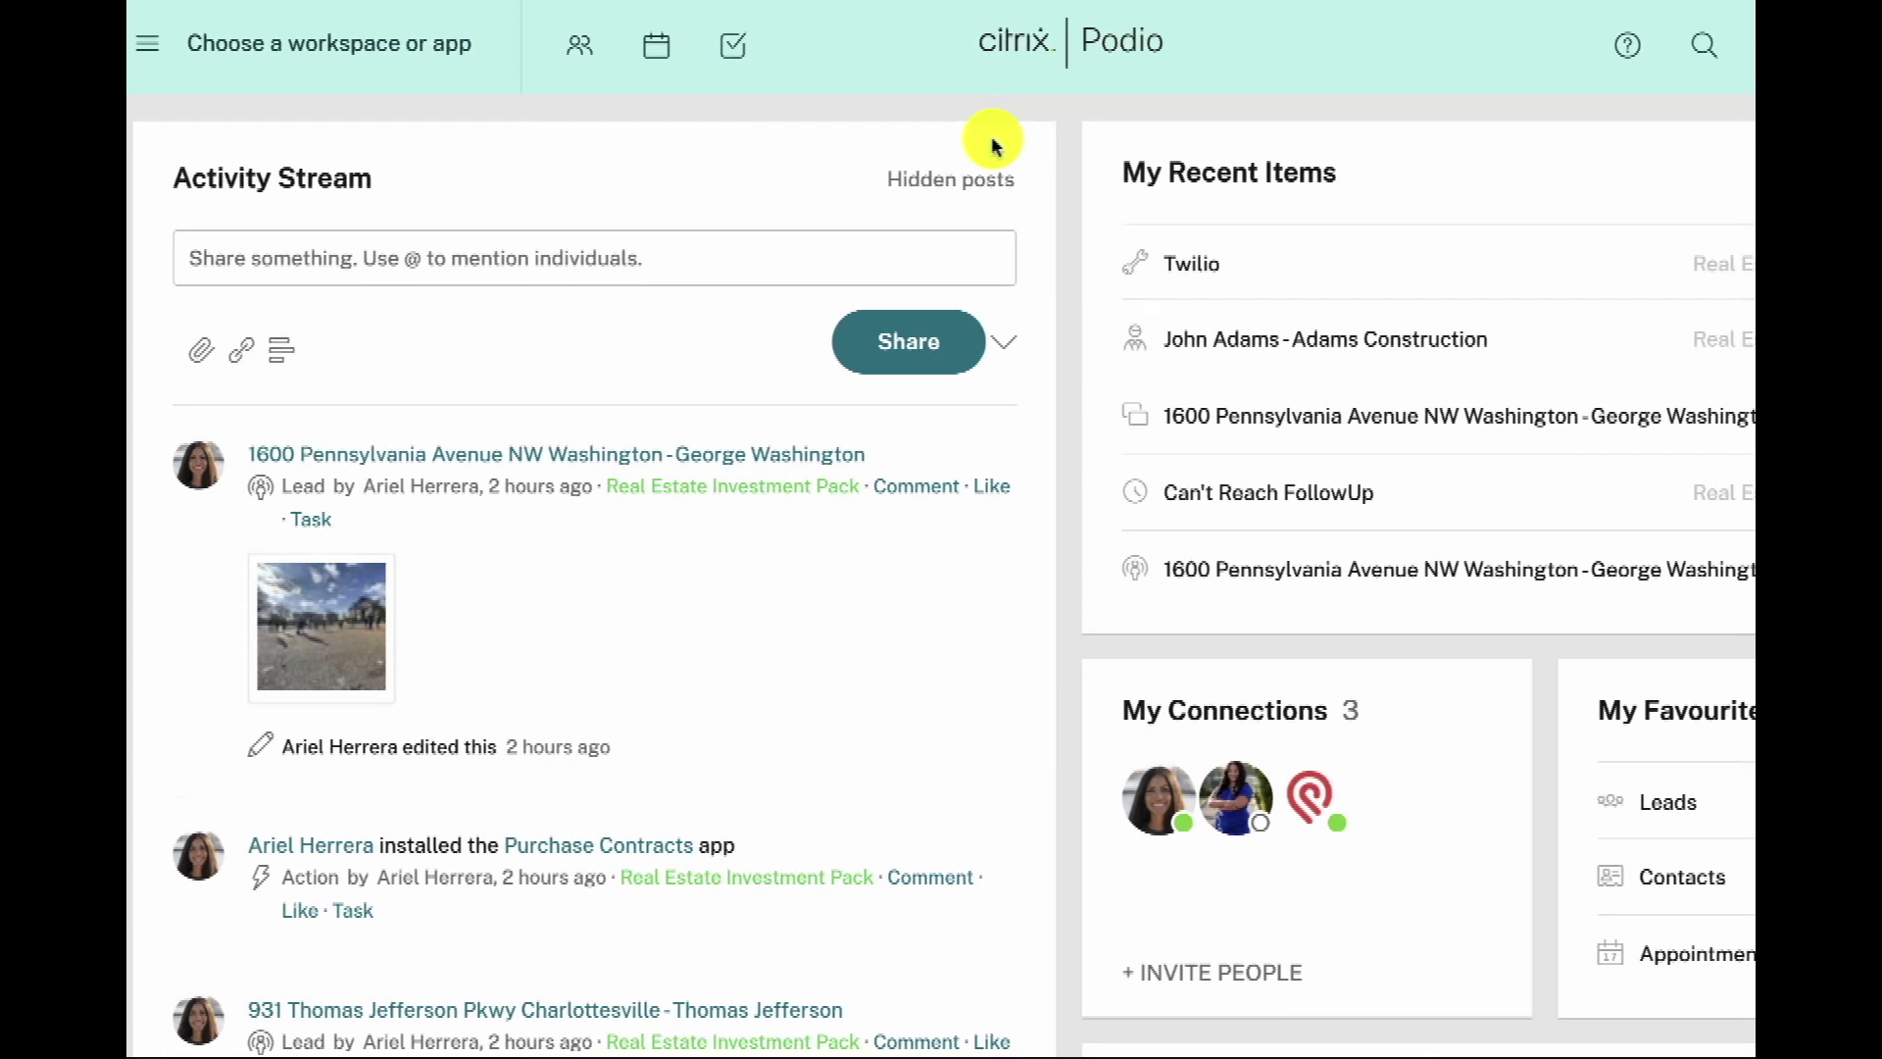
- Switch to the Real Estate Investment Pack workspace and open its Seller Leads app
click(169, 61)
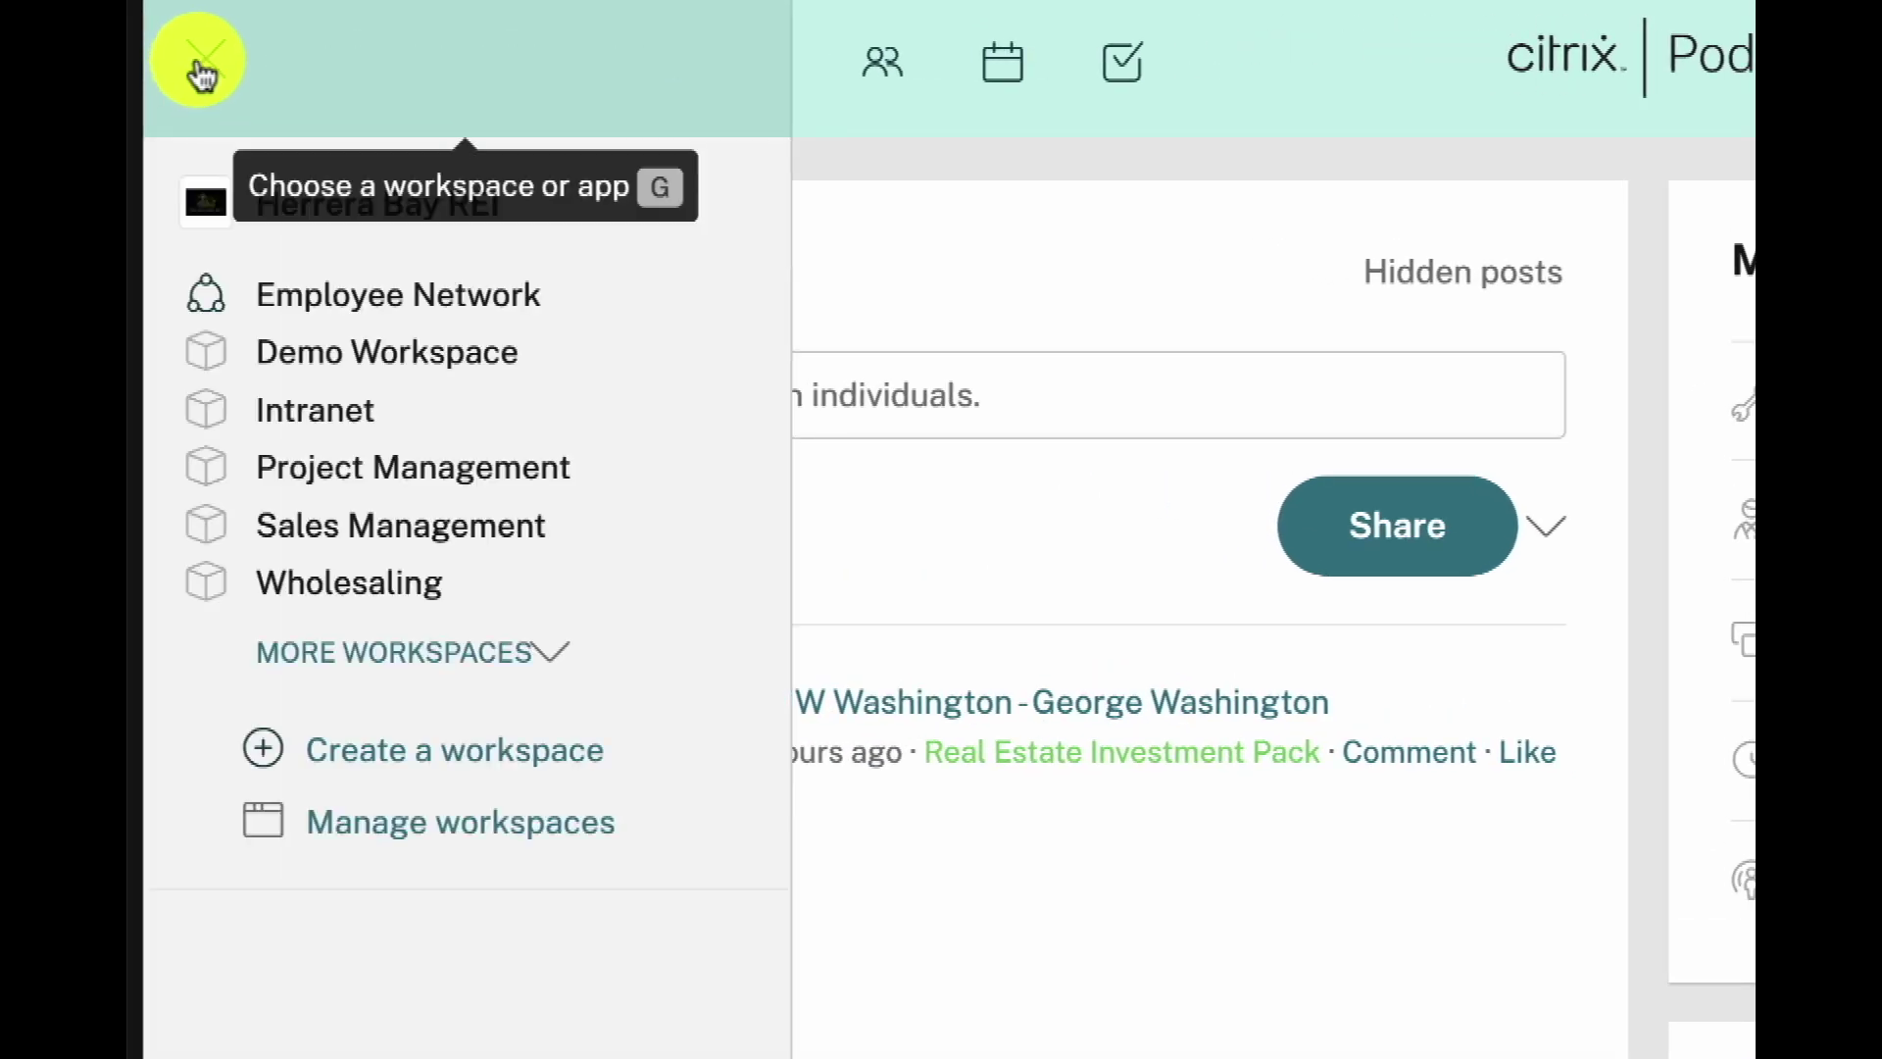
click(547, 654)
click(475, 526)
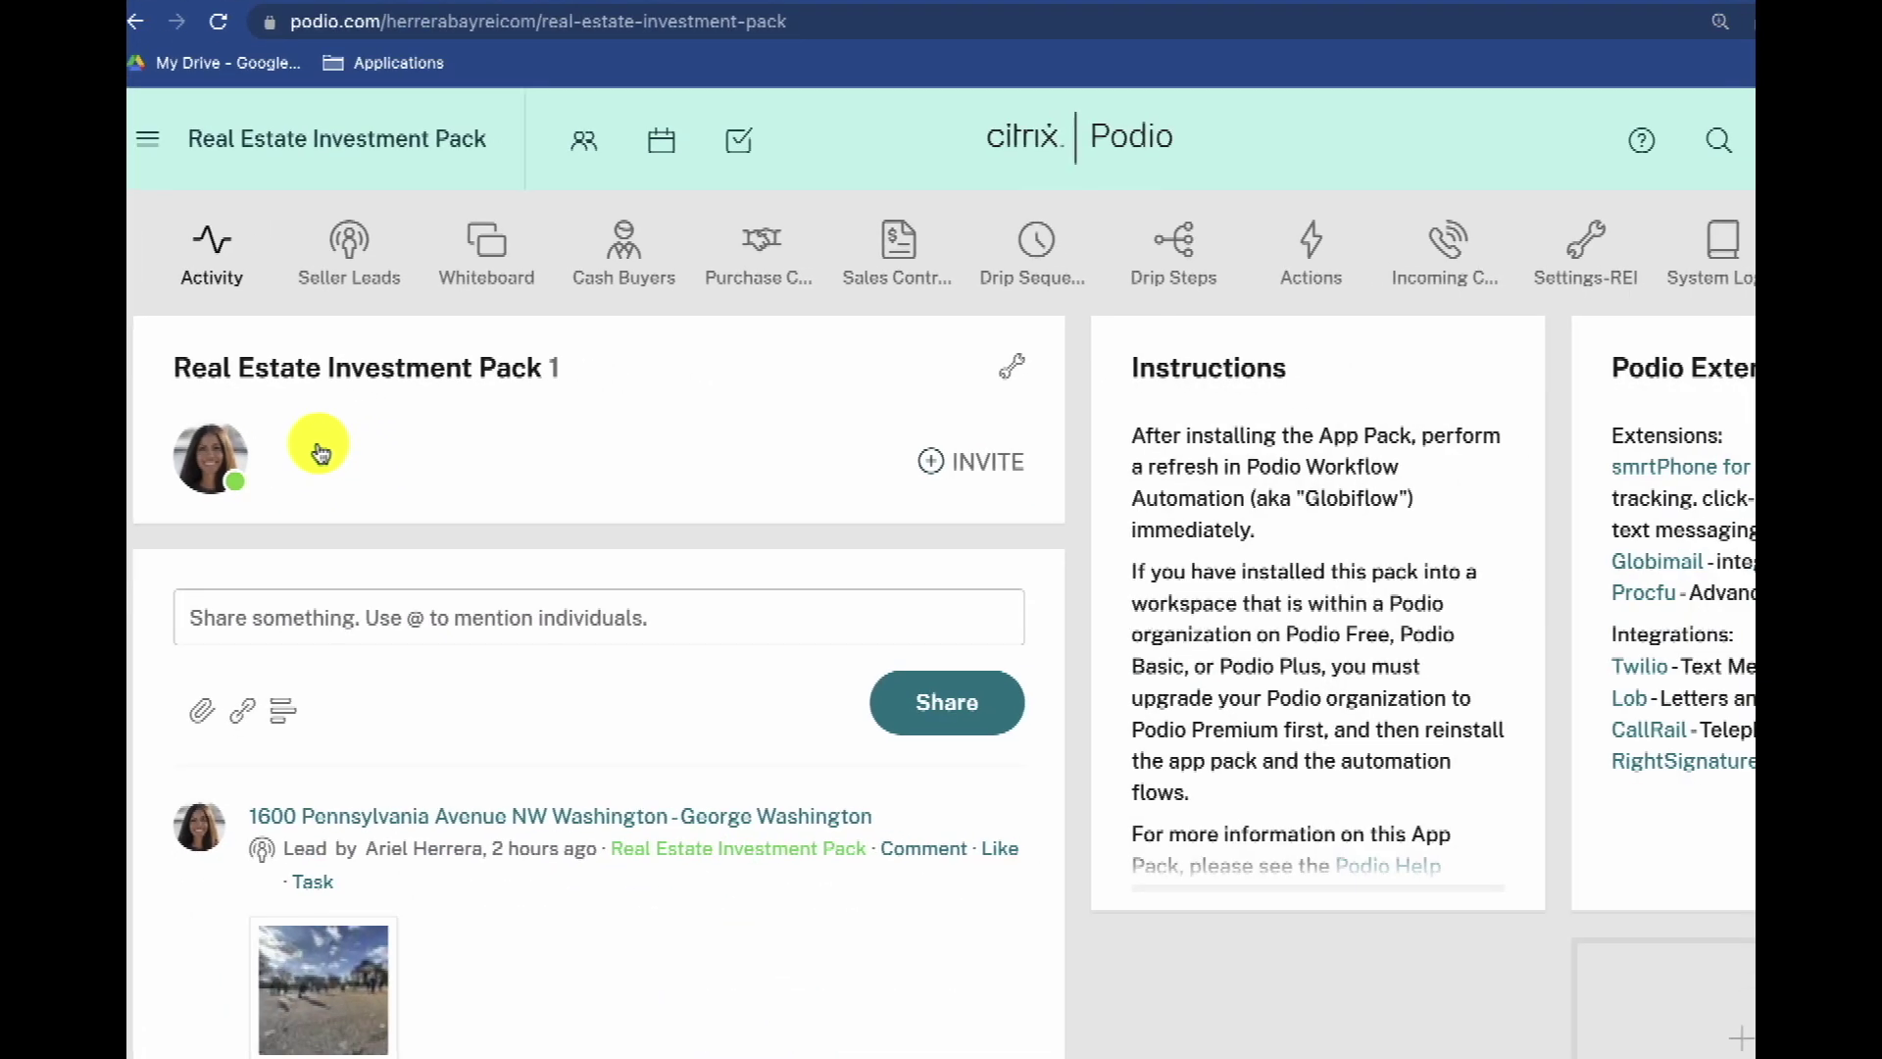
click(360, 253)
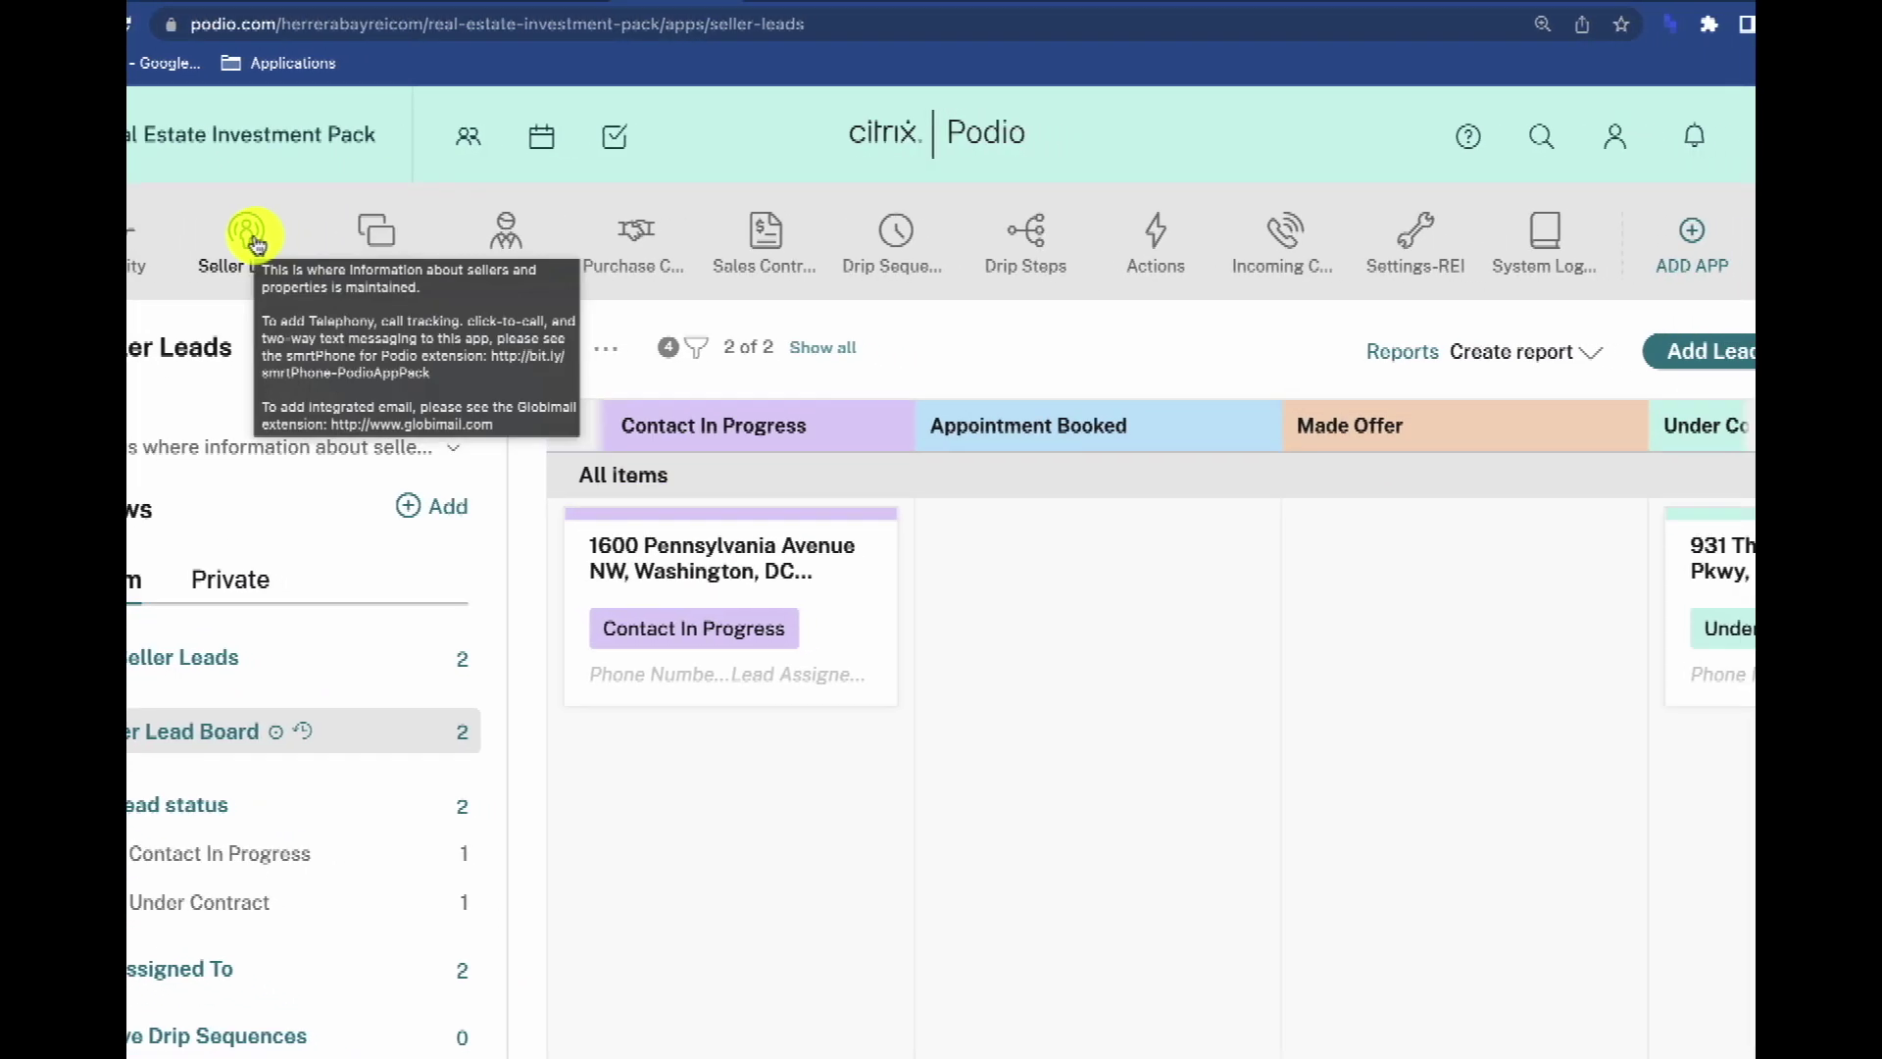
- Start a new seller lead and enter the lead's first and last name
click(1671, 350)
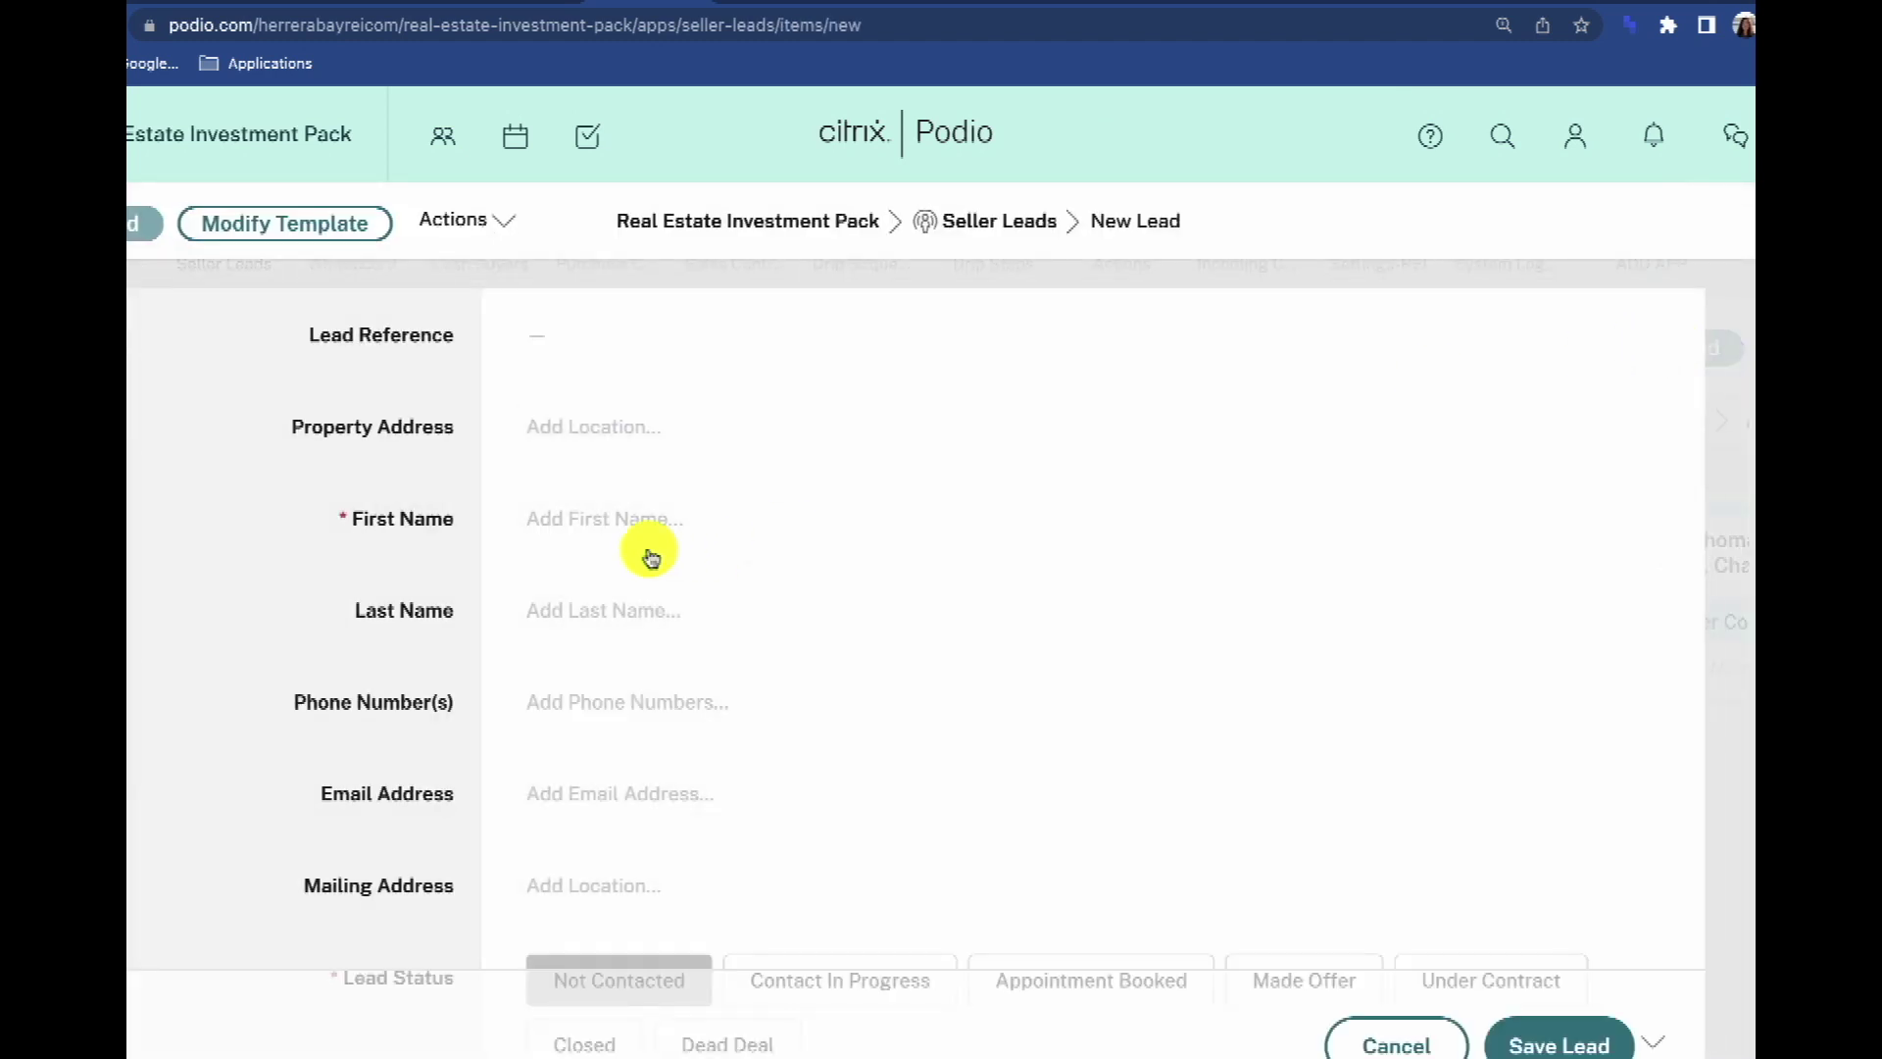
click(654, 518)
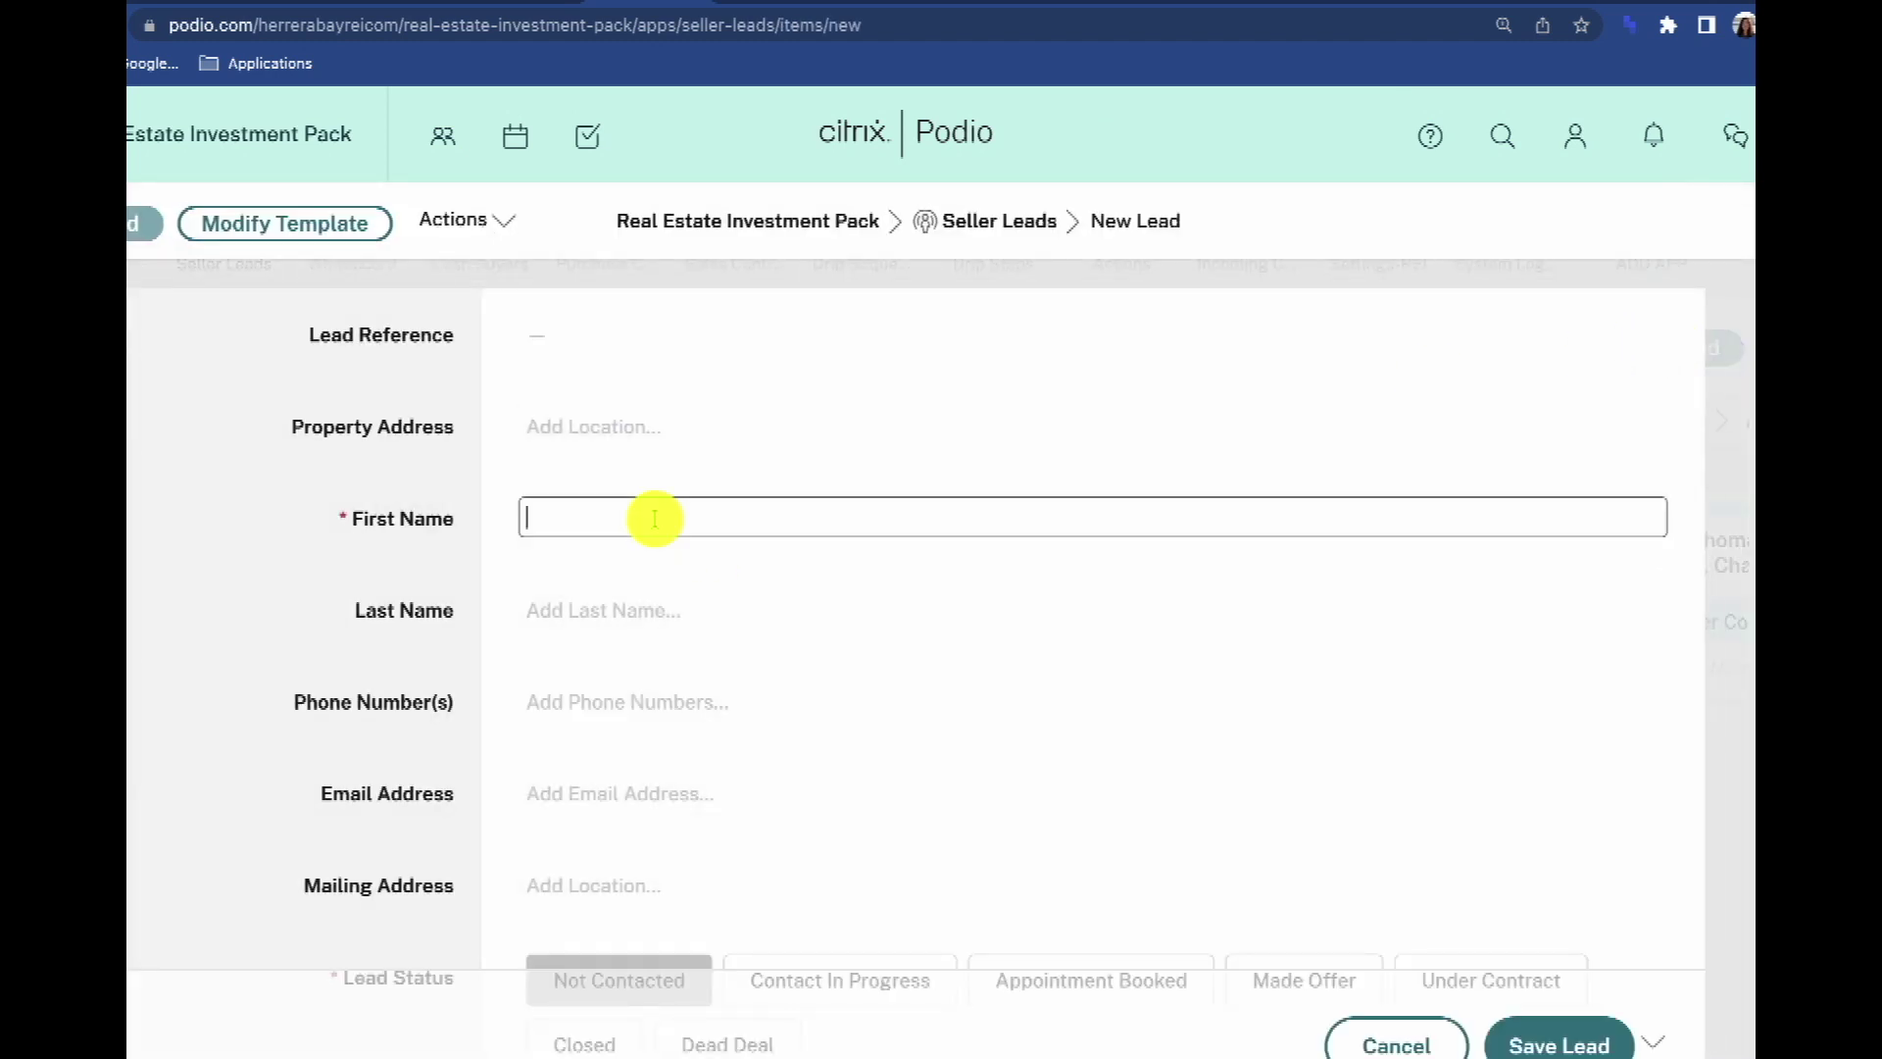
text(Ariel)
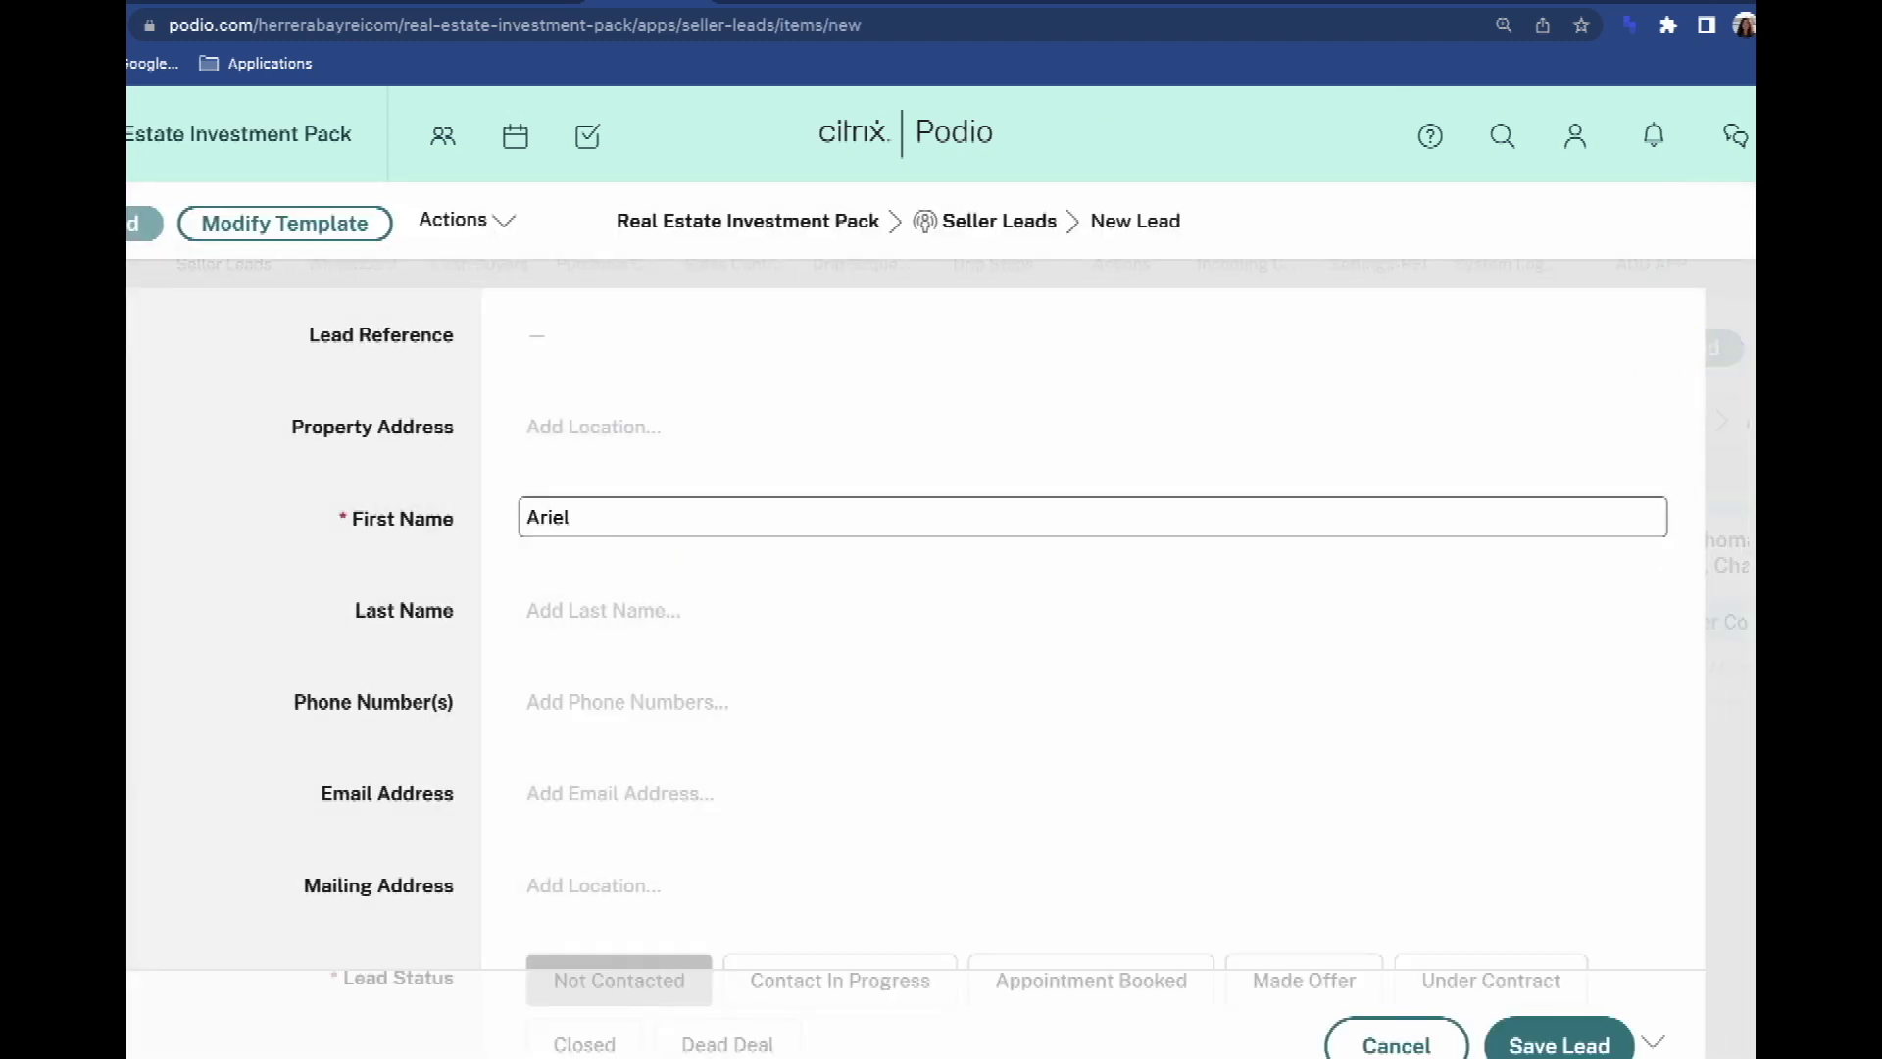
click(617, 610)
text(Herrera)
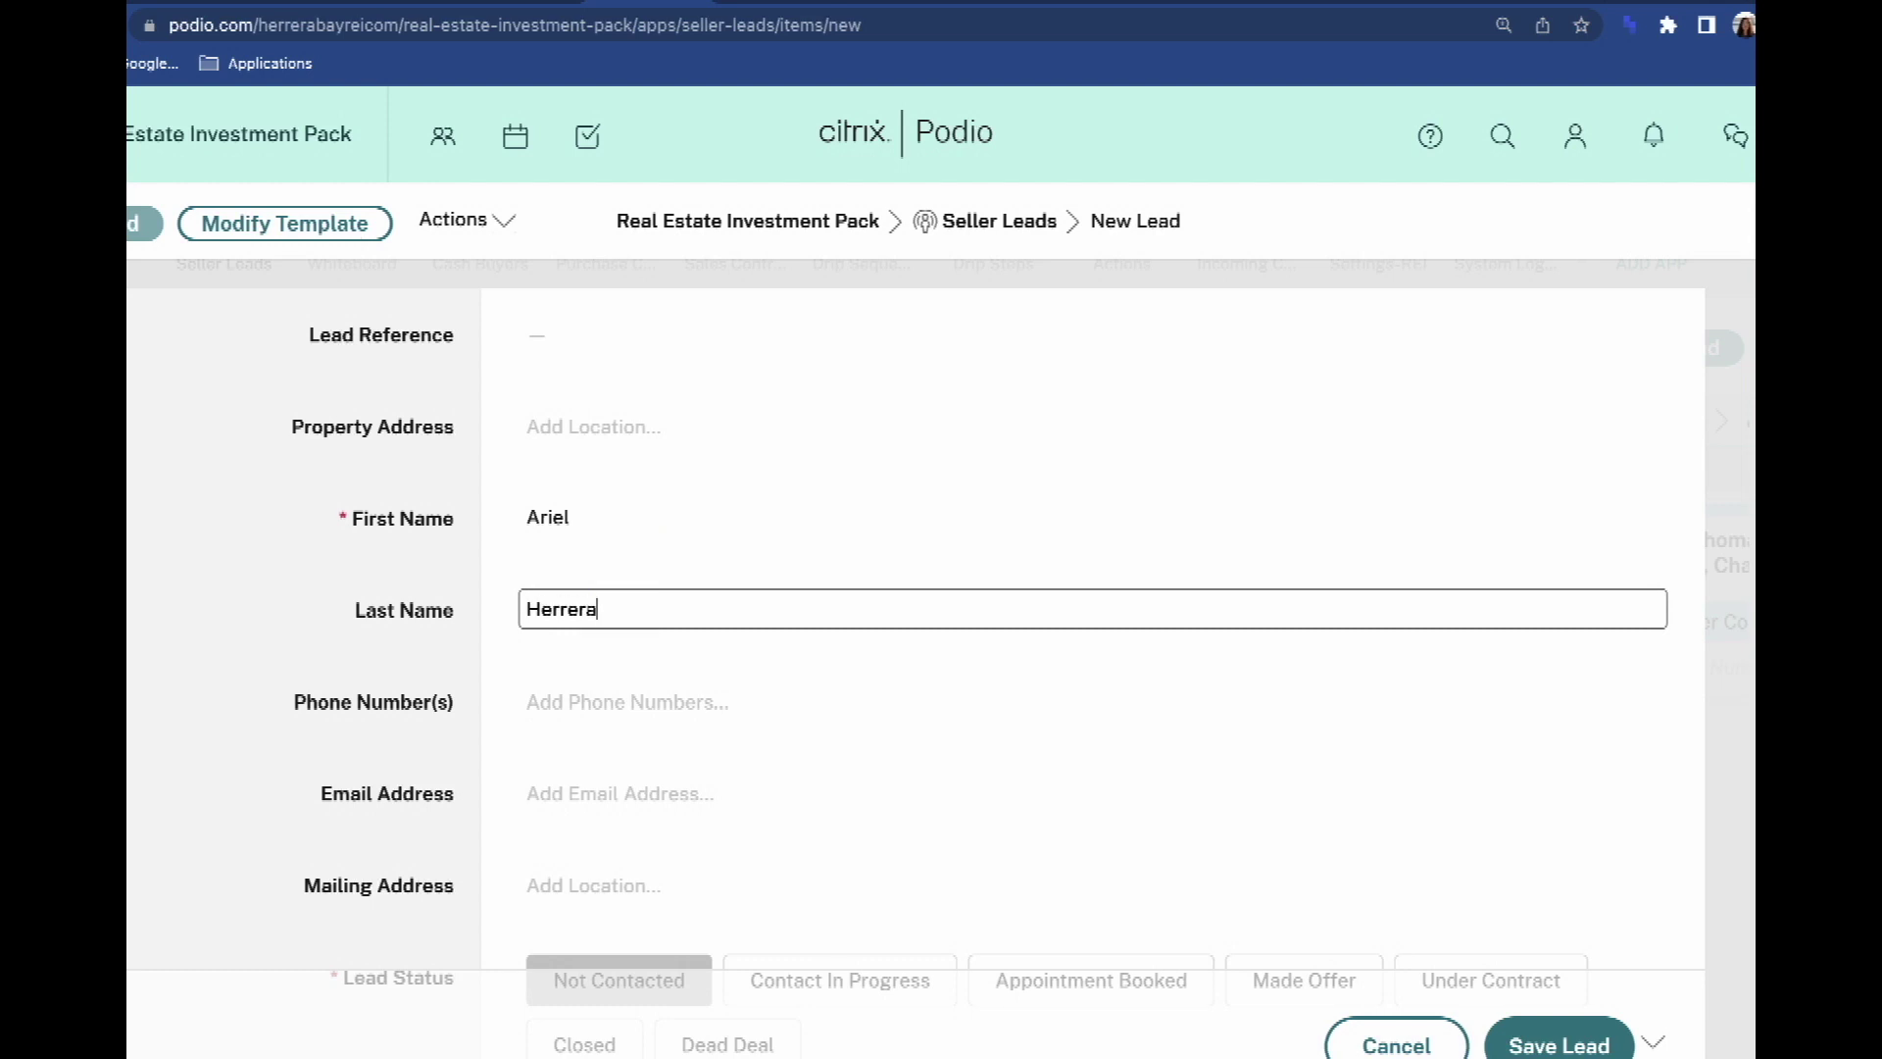
- Review the remaining lead fields, enter the lead's phone number with the type Mobile, and save the lead
scroll(680, 723, down, 6)
scroll(683, 723, down, 6)
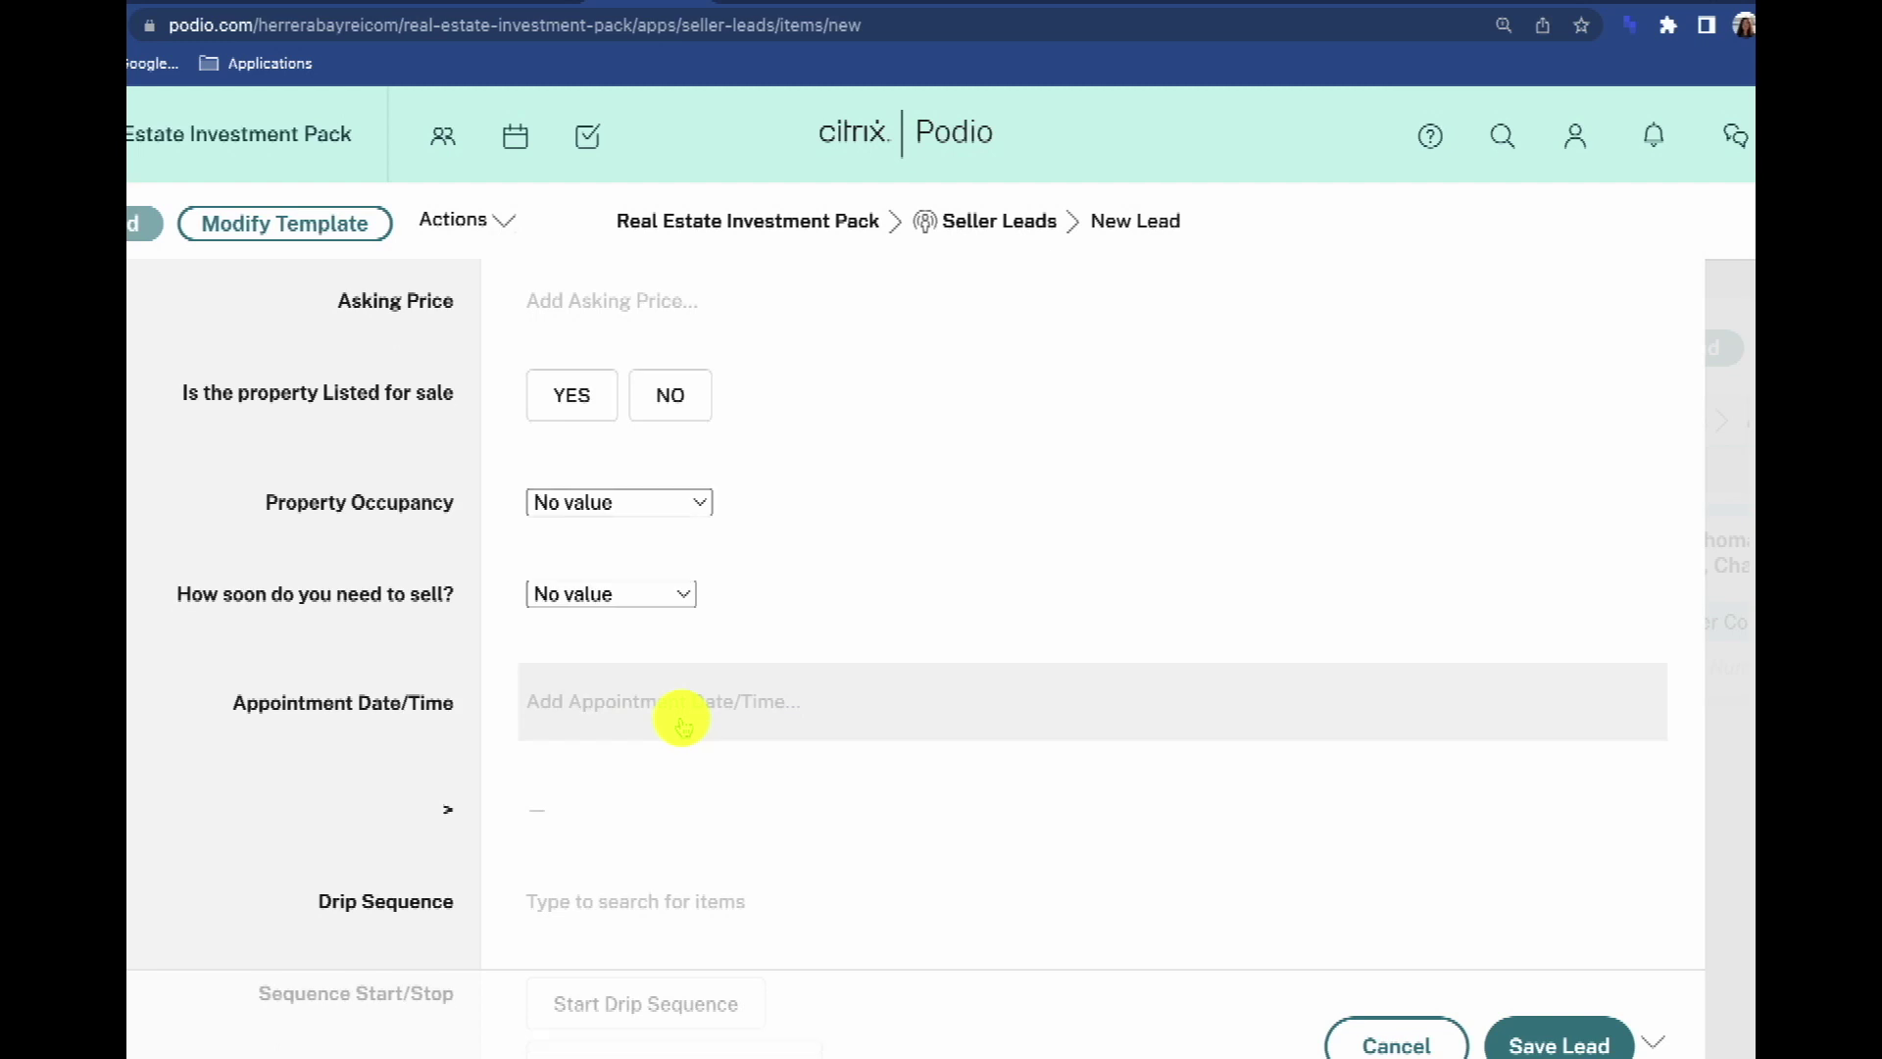
scroll(684, 723, down, 3)
scroll(683, 723, down, 3)
scroll(683, 723, up, 15)
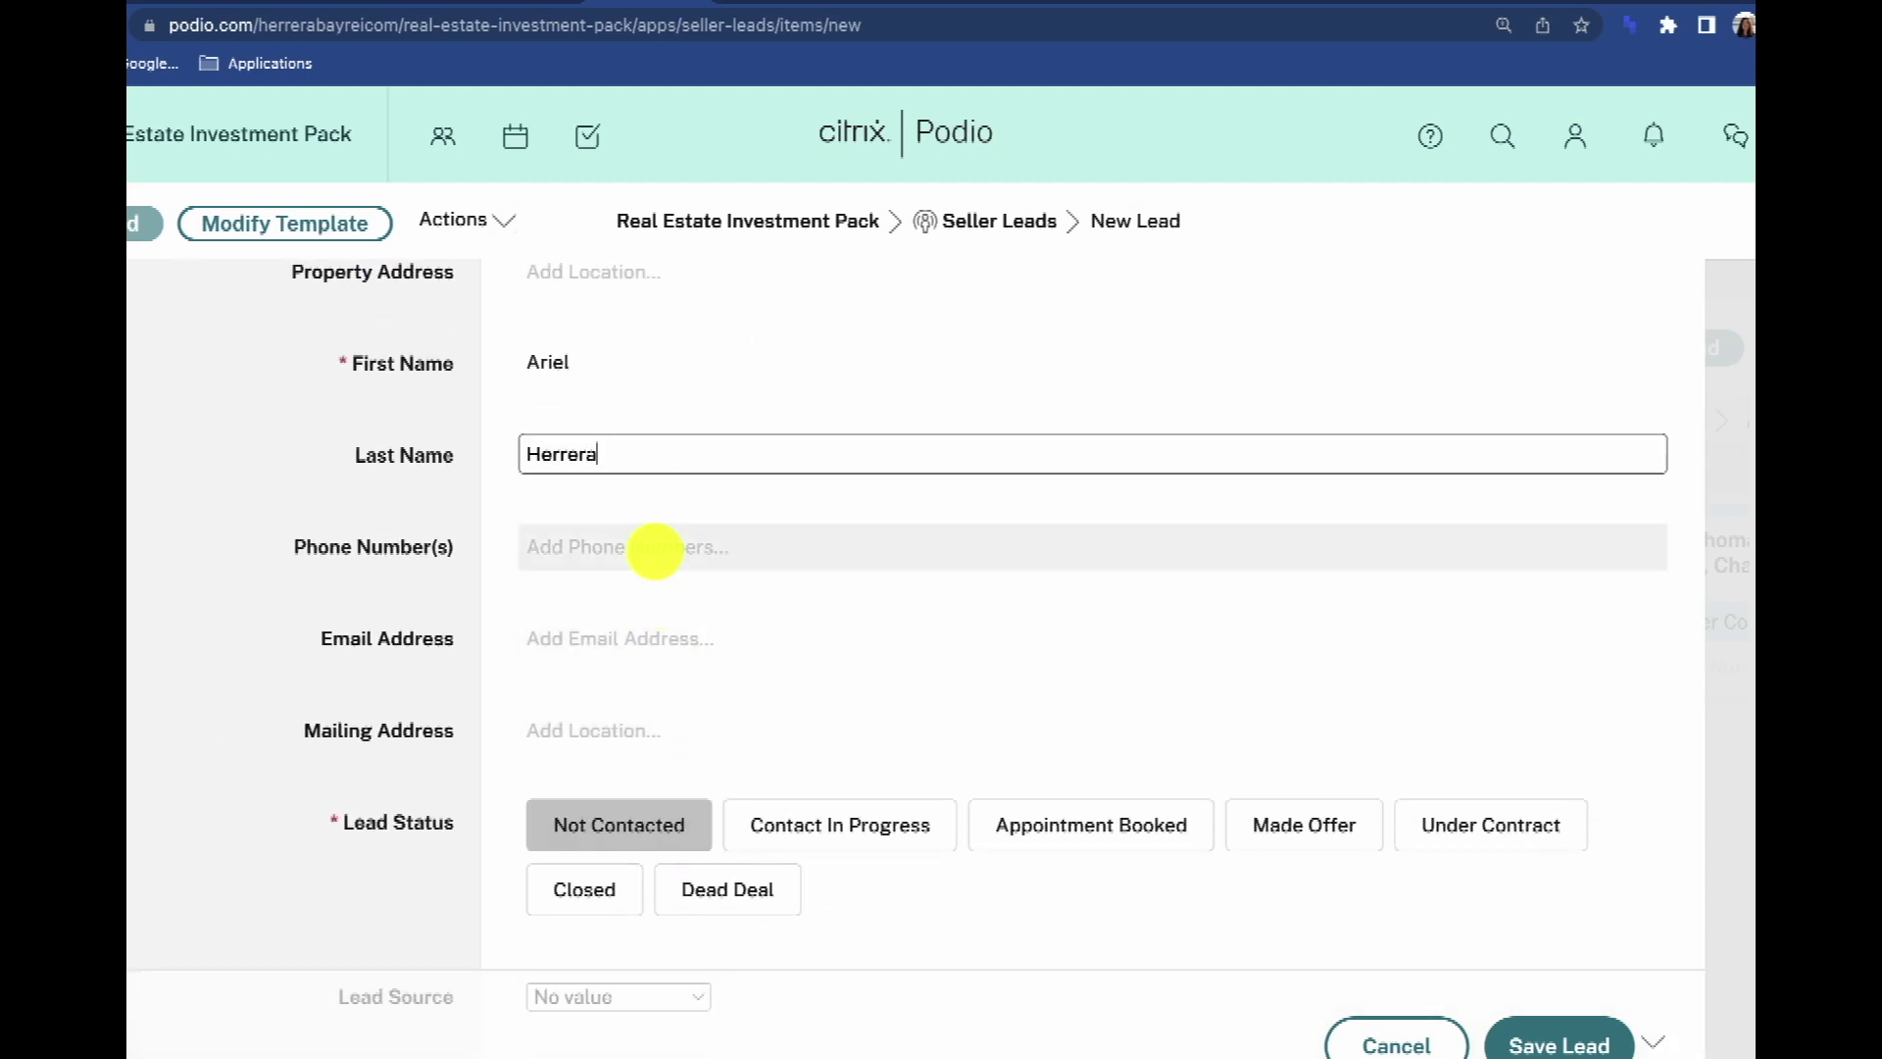
click(651, 546)
click(635, 556)
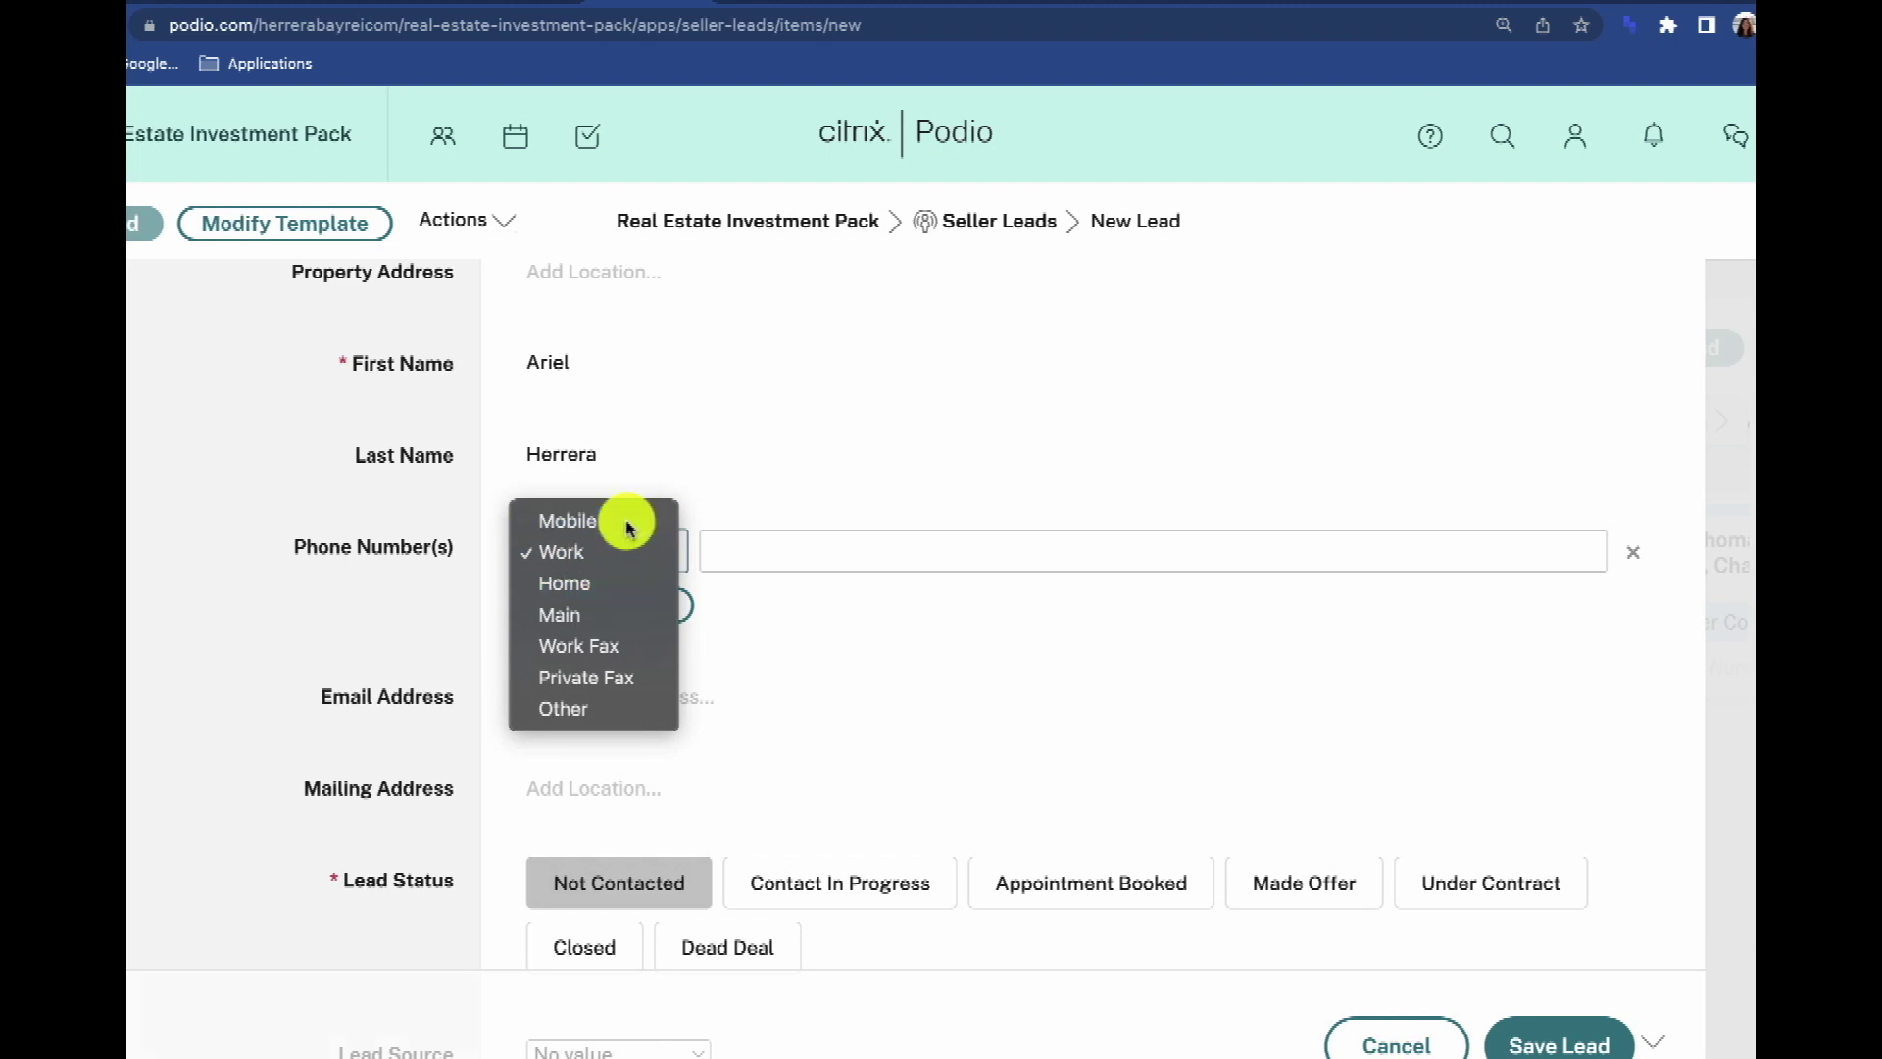
click(624, 518)
key(ctrl+v)
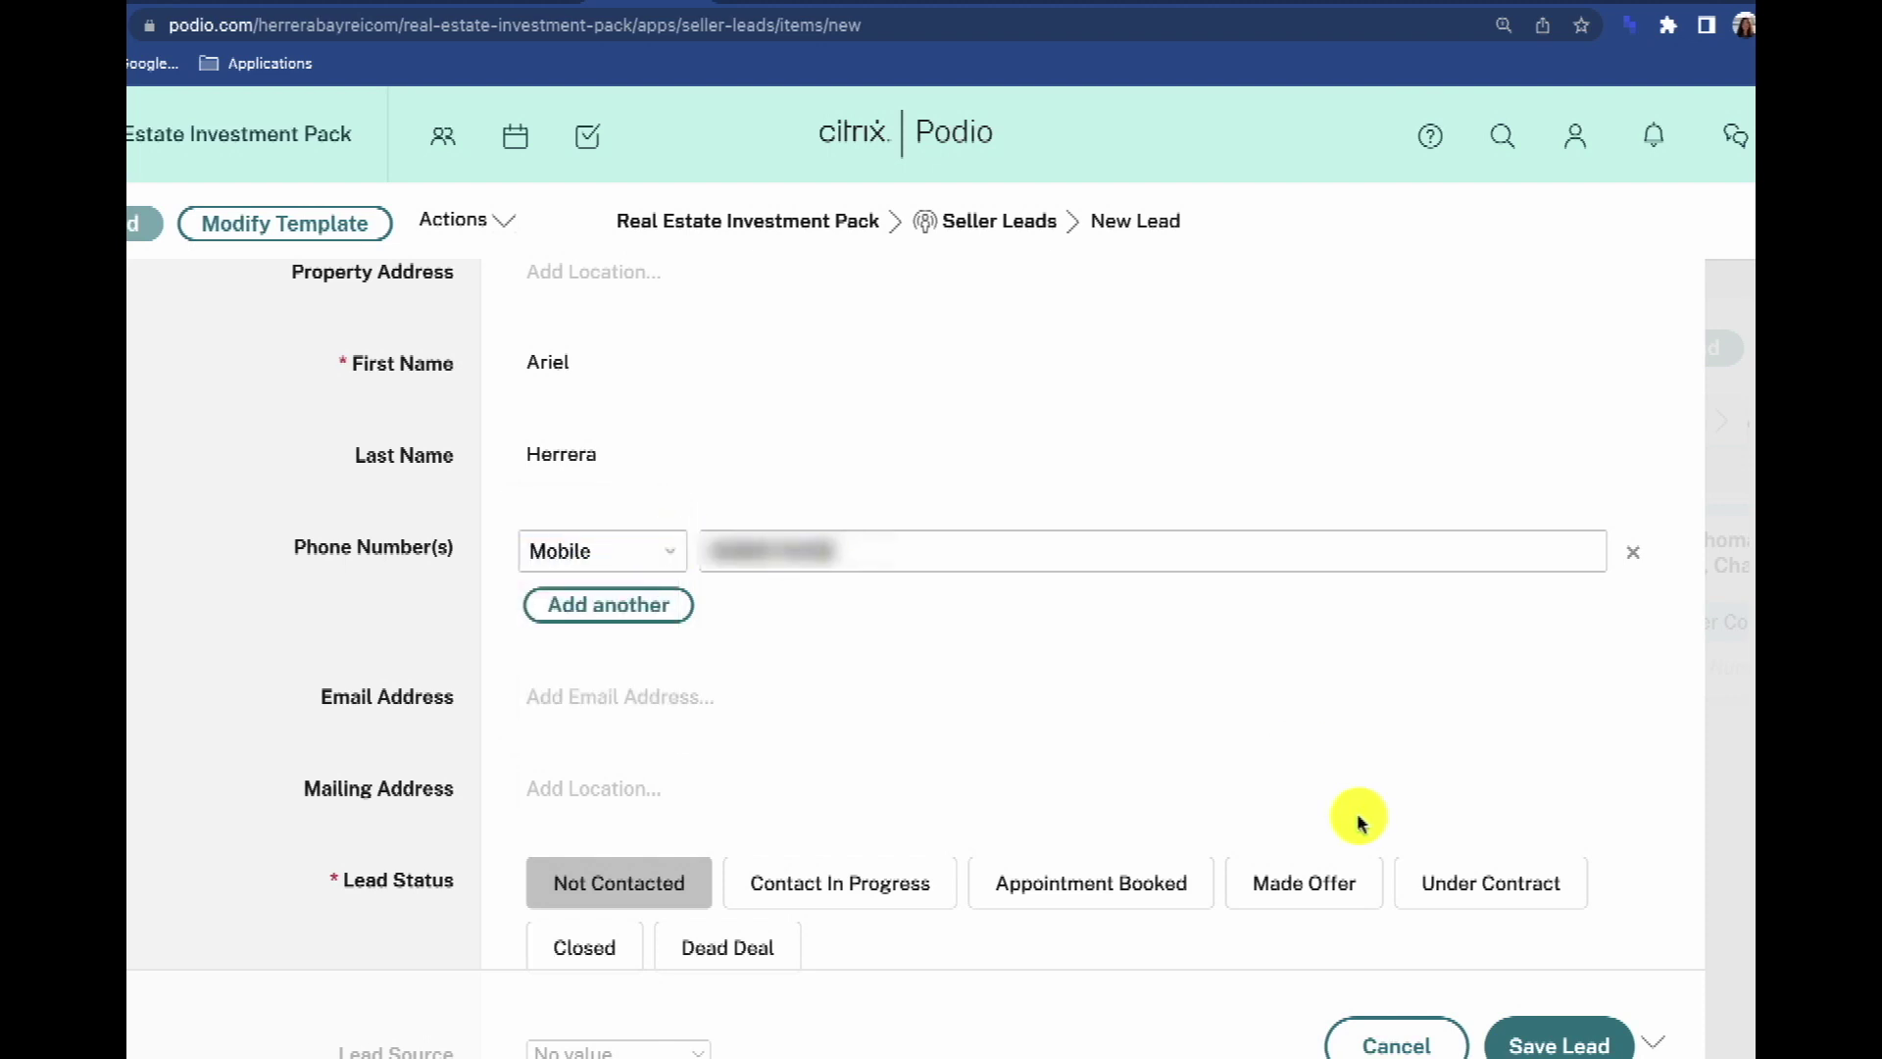
click(1557, 1044)
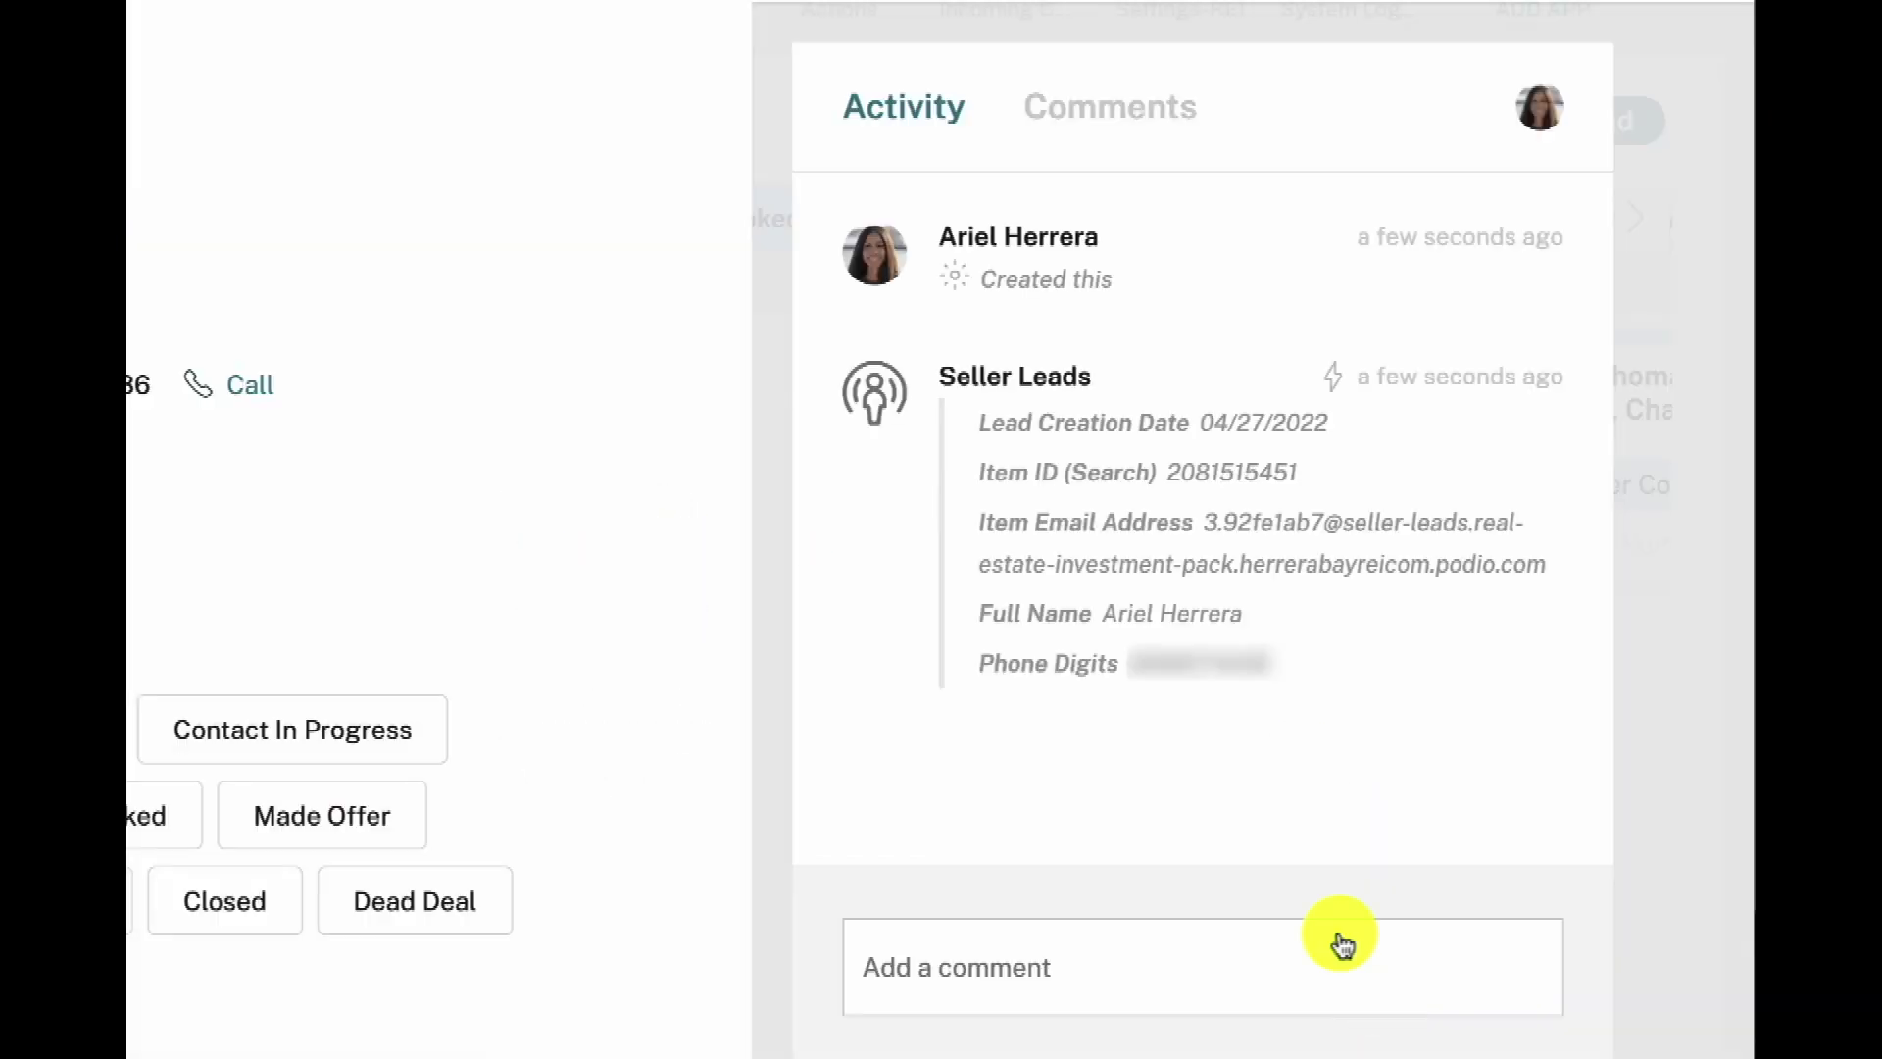
- Text the lead by adding the comment "sms: hi [[firstname]], are you interested in selling [[propaddress]]?"
click(1132, 106)
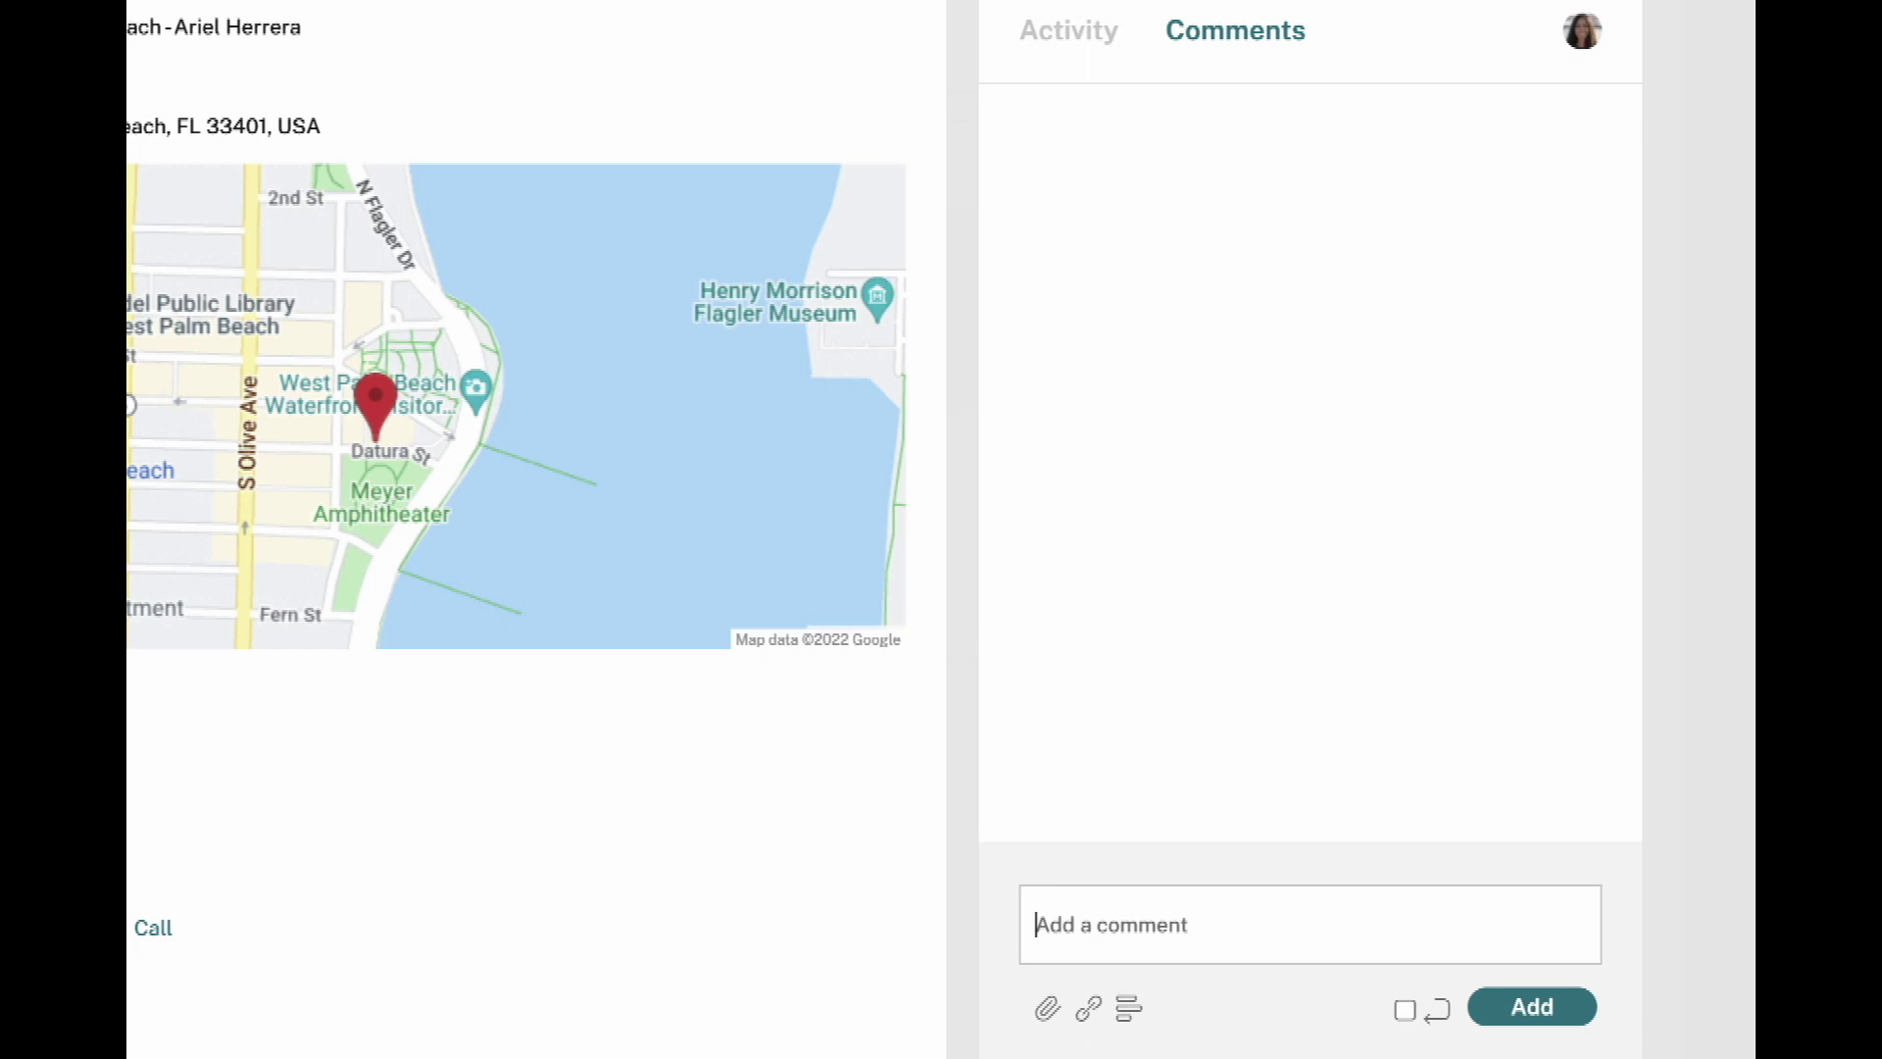
text(sms:)
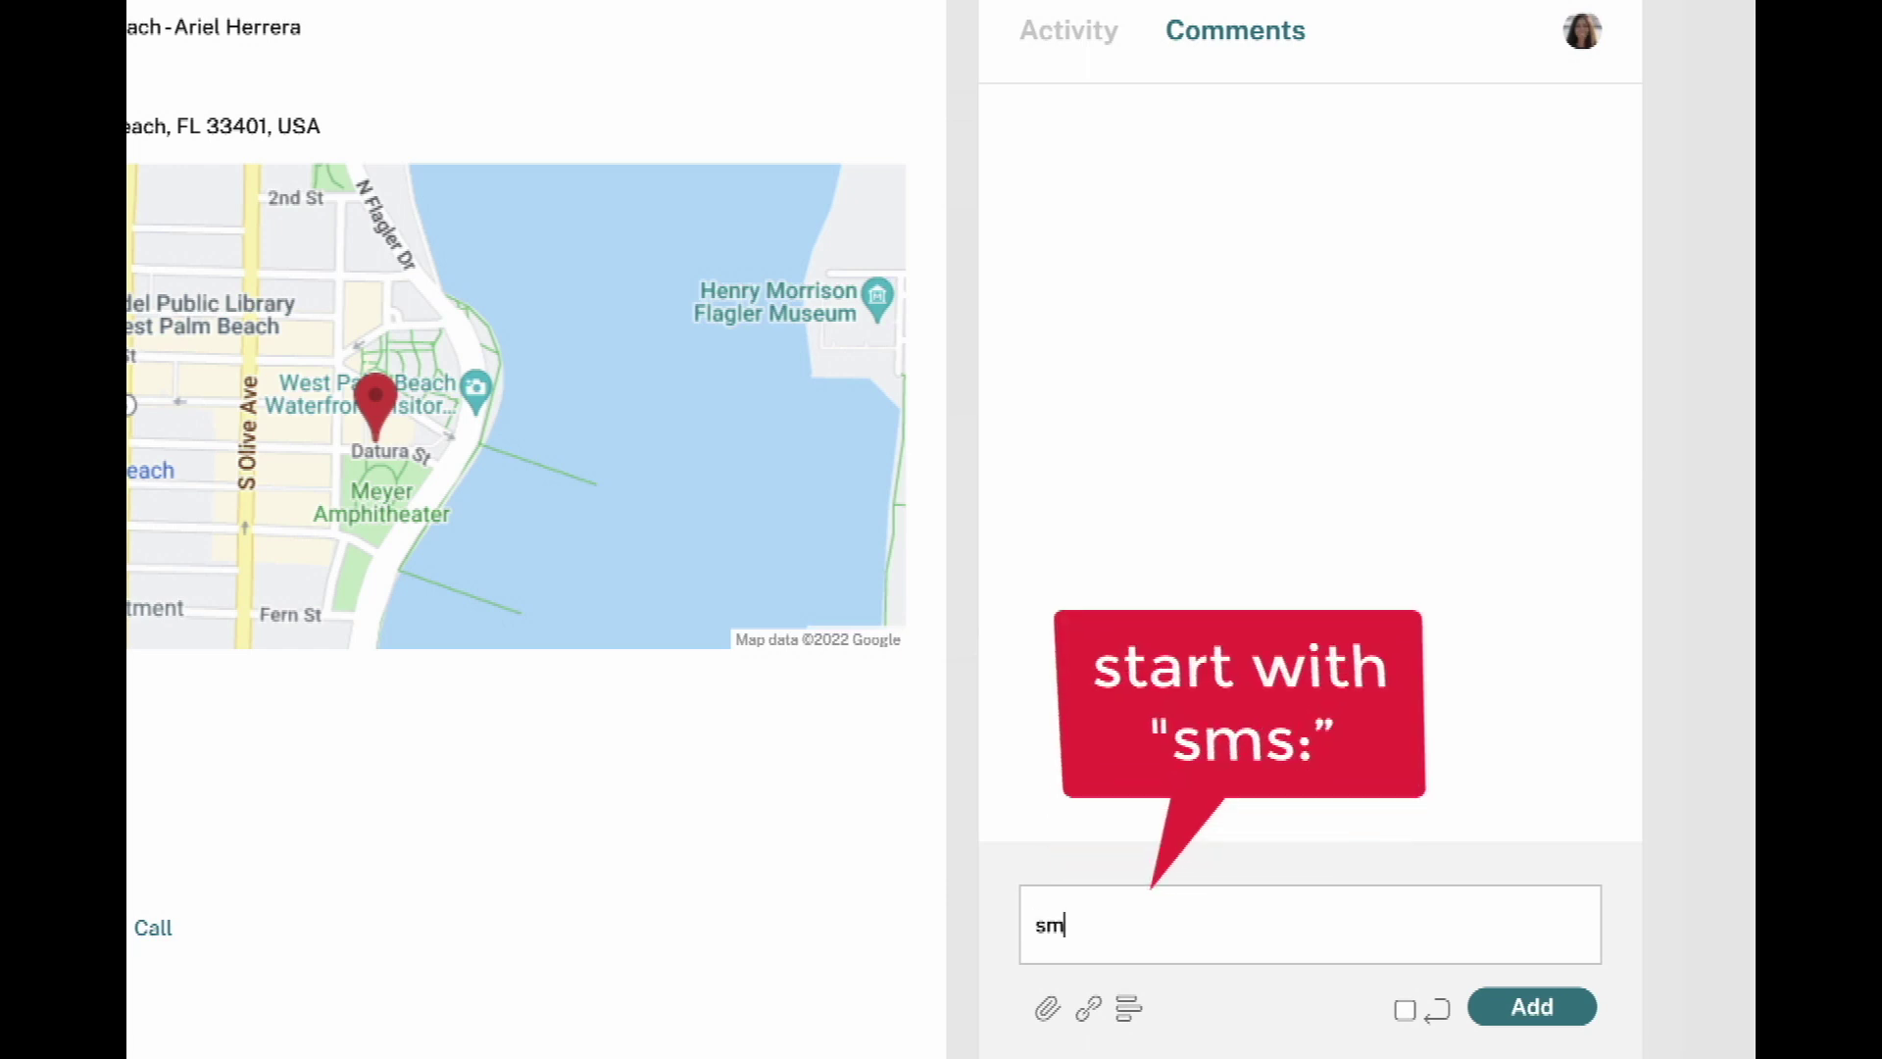
text( hi [[firstname]], are you interested in selling [[propaddress]]?)
click(1520, 1024)
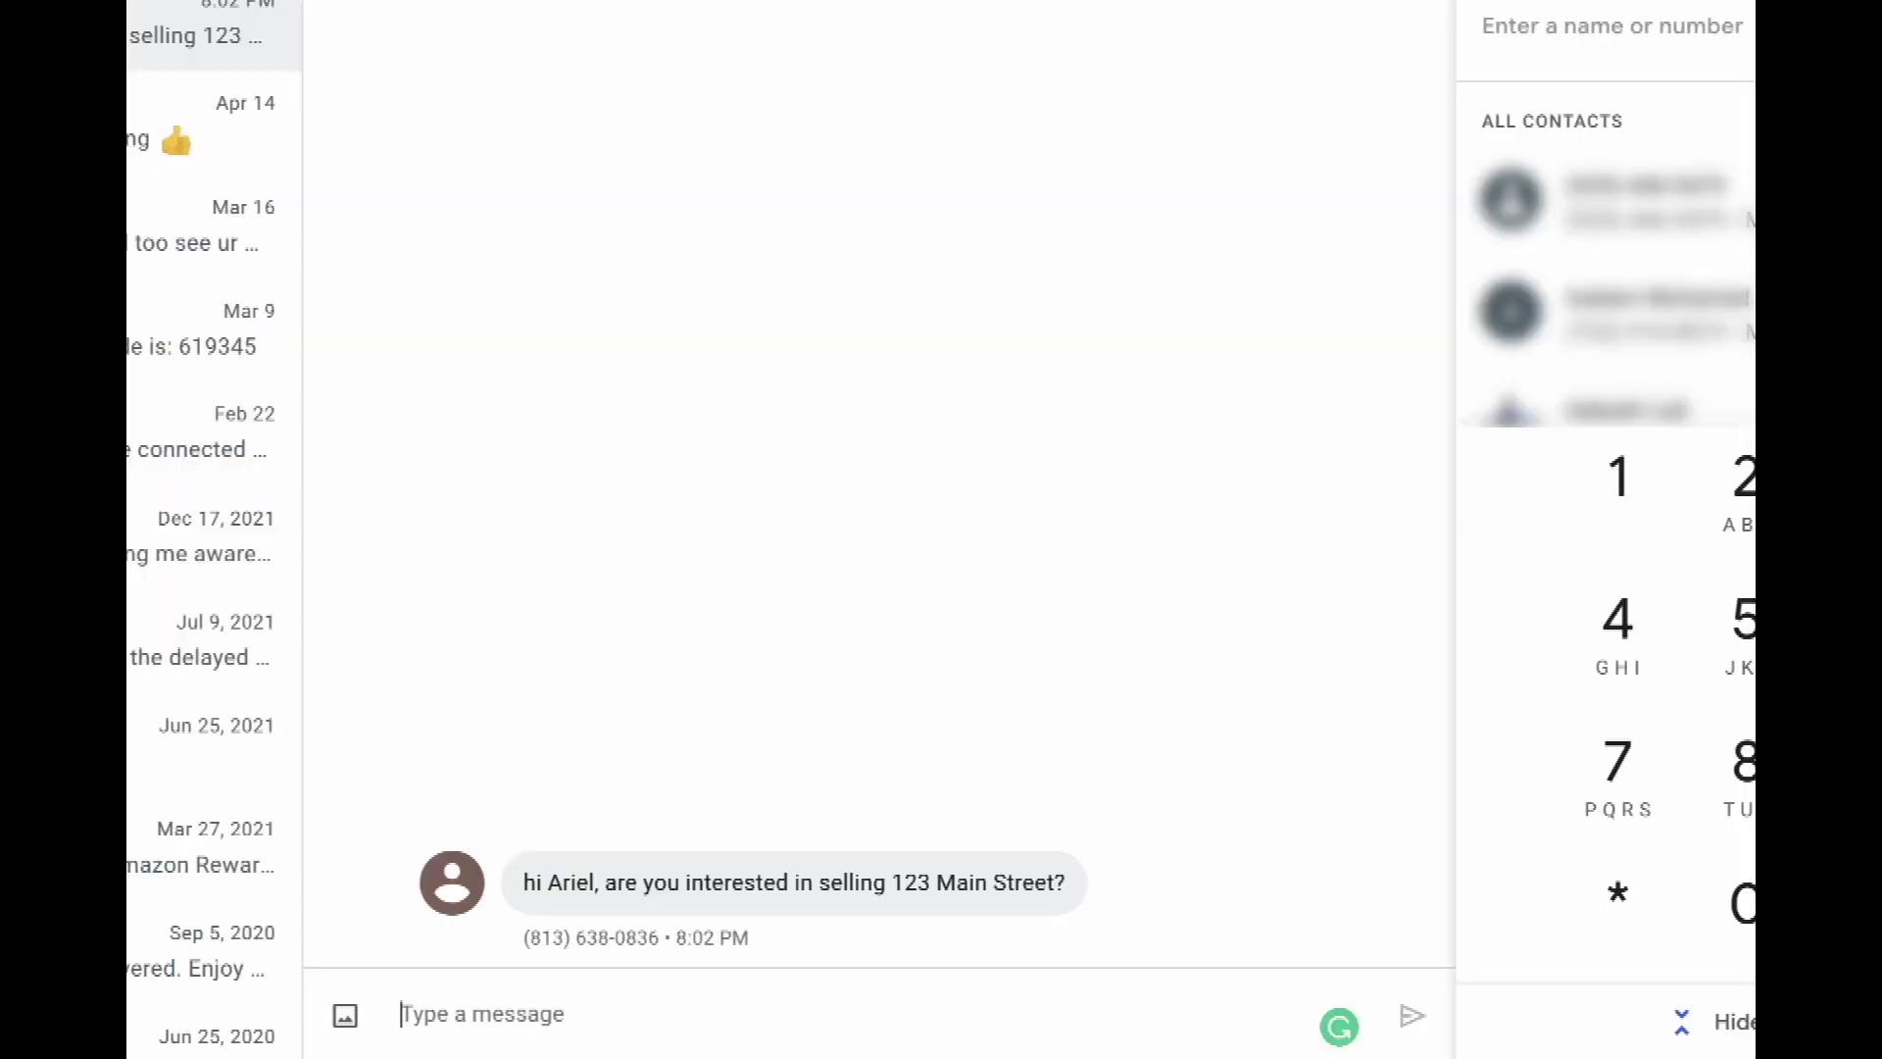
- In the text messaging inbox that received the message, send the reply "yes i am!"
click(559, 1009)
text(yes i am!)
key(Return)
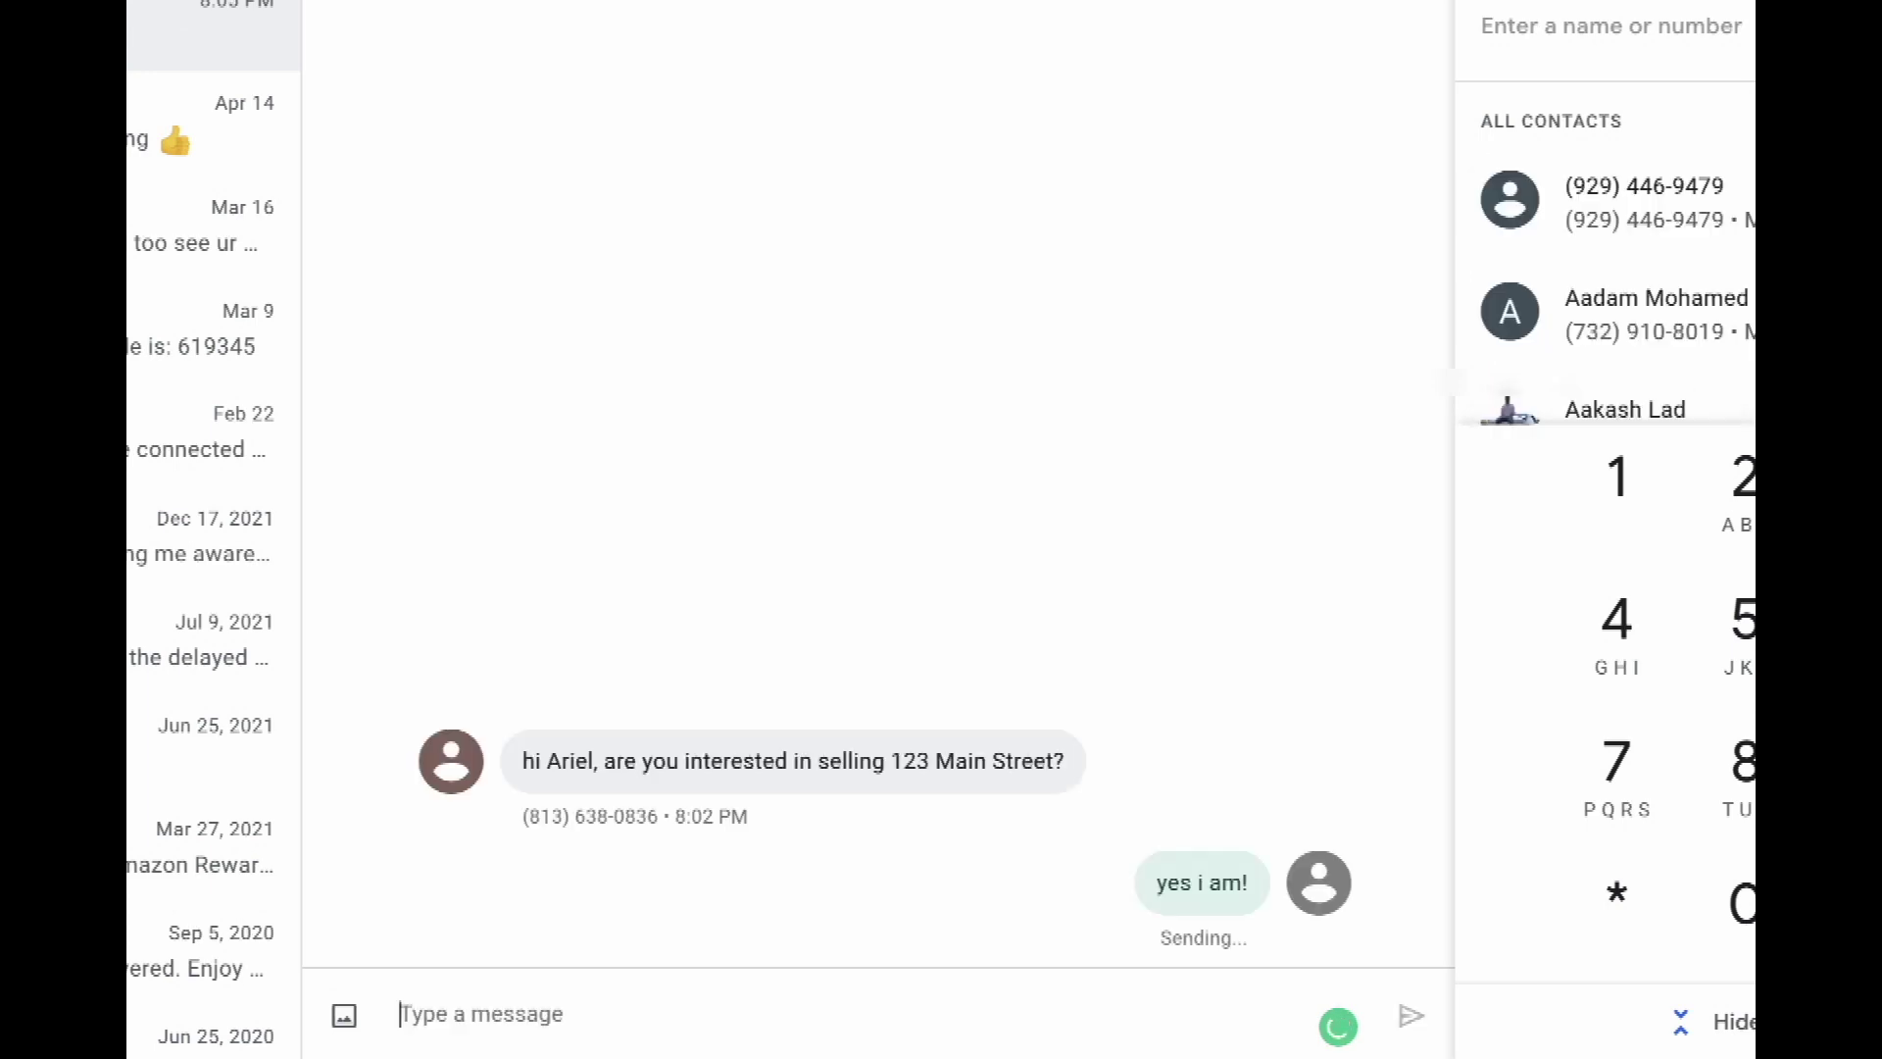